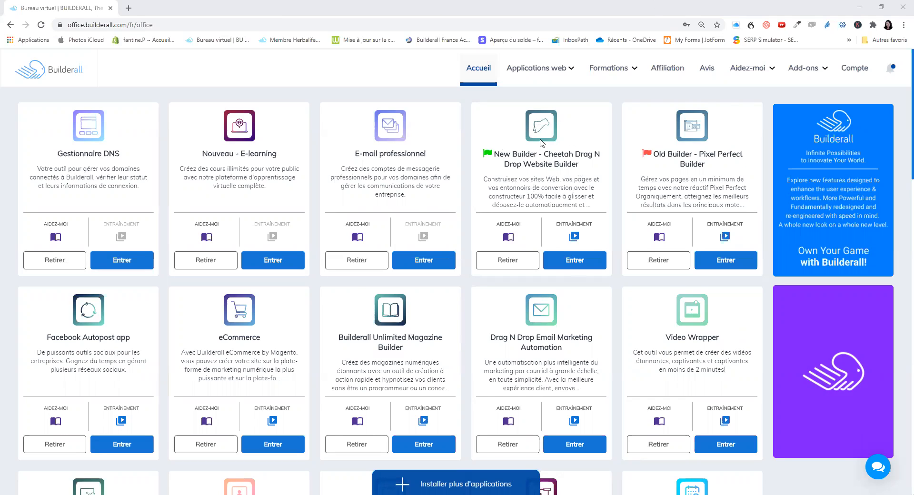
- Open the Cheetah Drag N Drop Website Builder and start creating a new site from the unpublished sites section
{"action": "left_click", "coordinate": [508, 238]}
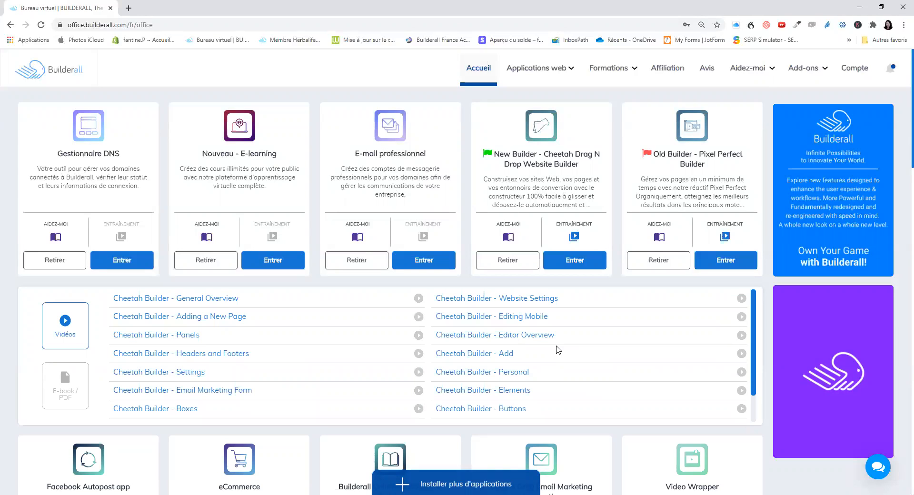
{"action": "left_click", "coordinate": [577, 265]}
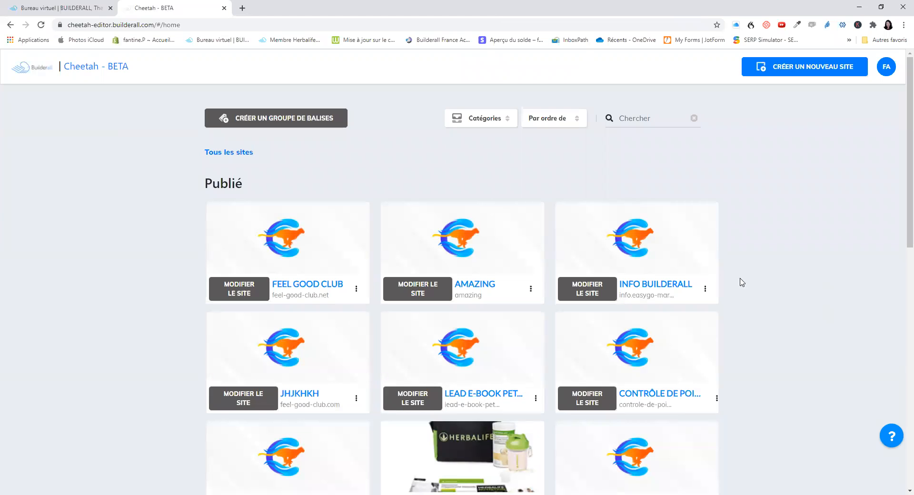
{"action": "scroll", "coordinate": [778, 212], "scroll_direction": "down", "scroll_amount": 1}
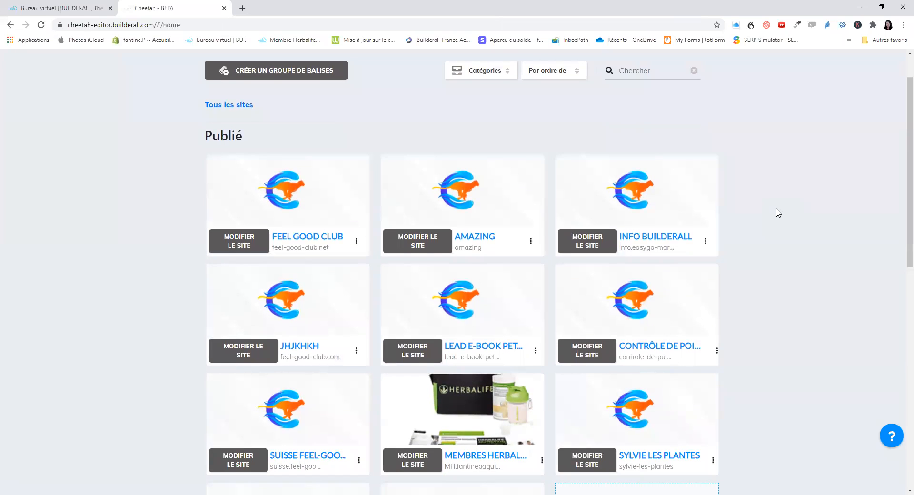
{"action": "scroll", "coordinate": [778, 213], "scroll_direction": "up", "scroll_amount": 1}
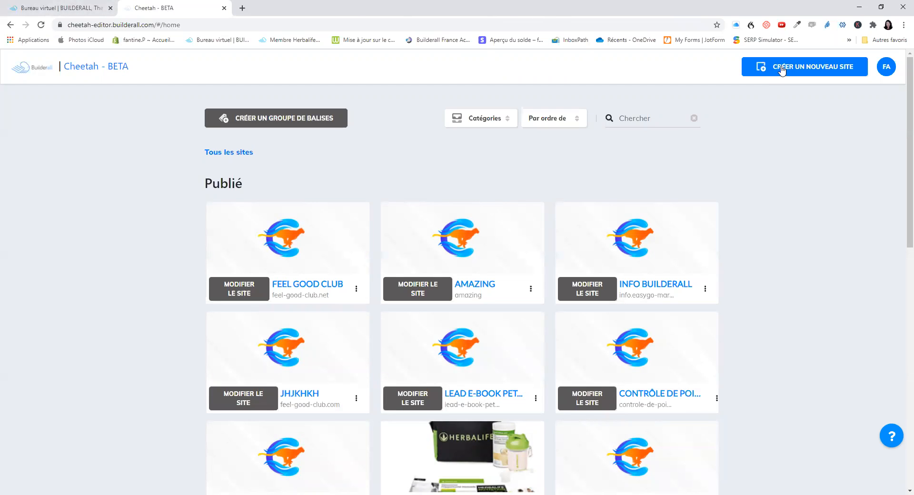
{"action": "scroll", "coordinate": [793, 135], "scroll_direction": "down", "scroll_amount": 5}
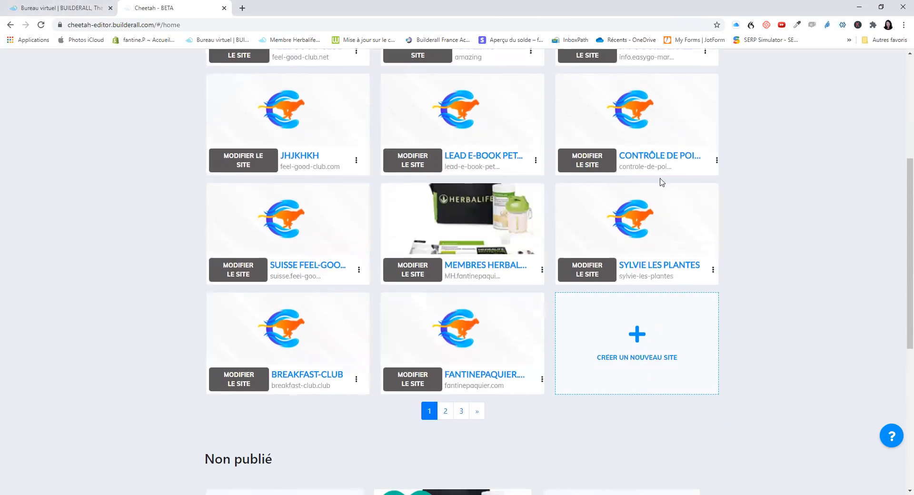
{"action": "scroll", "coordinate": [776, 306], "scroll_direction": "down", "scroll_amount": 5}
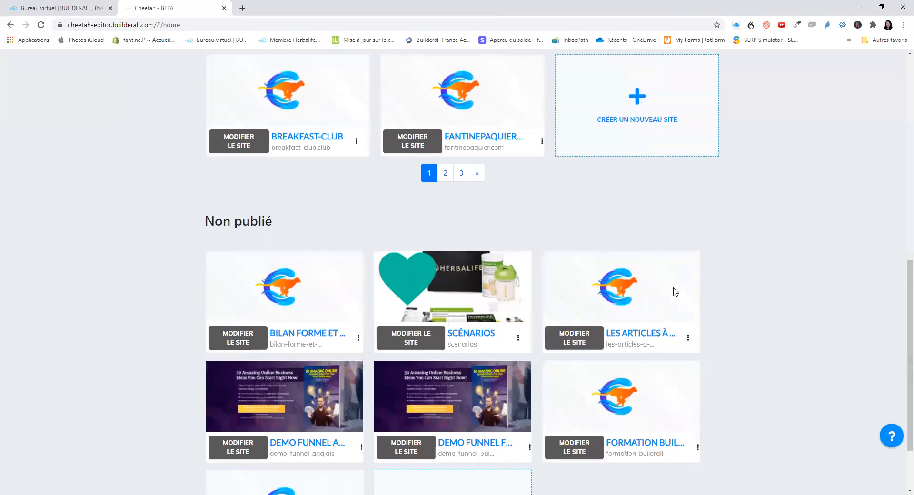
{"action": "scroll", "coordinate": [791, 218], "scroll_direction": "down", "scroll_amount": 2}
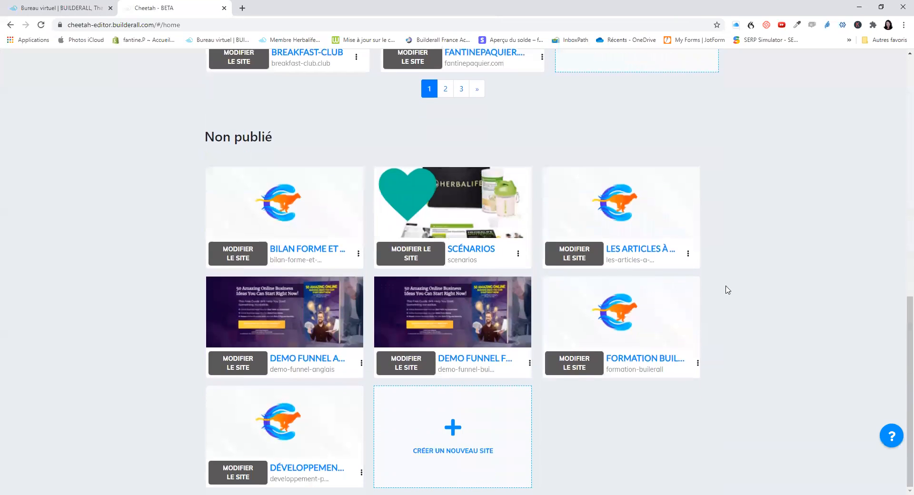
{"action": "left_click", "coordinate": [455, 430]}
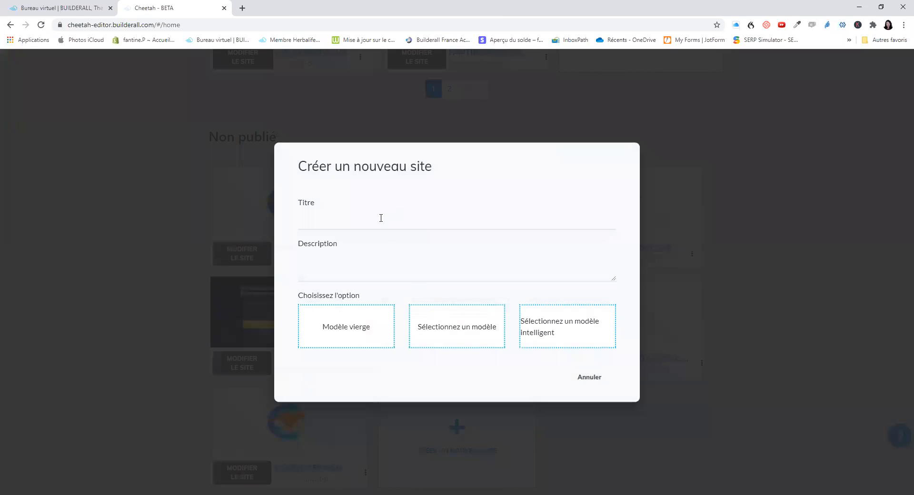
- Title the new site "Les Glaces D'Agathe" and copy the same text into its description
{"action": "left_click", "coordinate": [380, 218]}
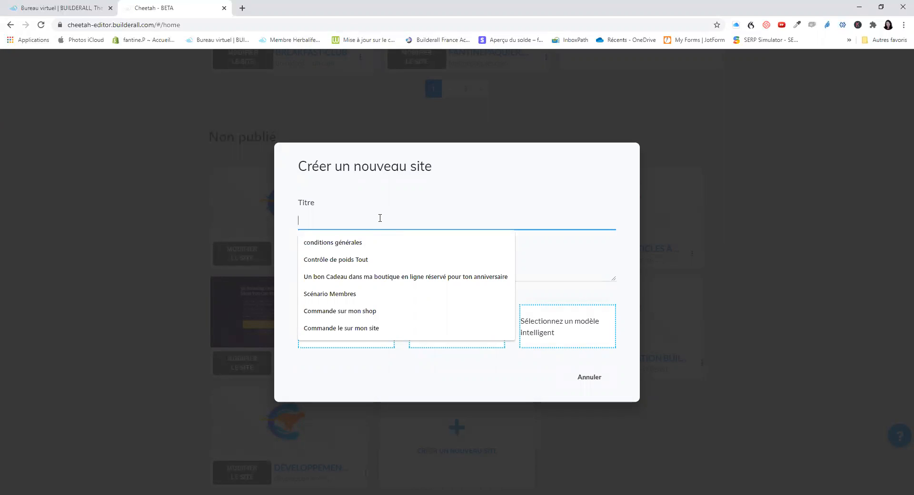
{"action": "type", "text": "Les Glaces"}
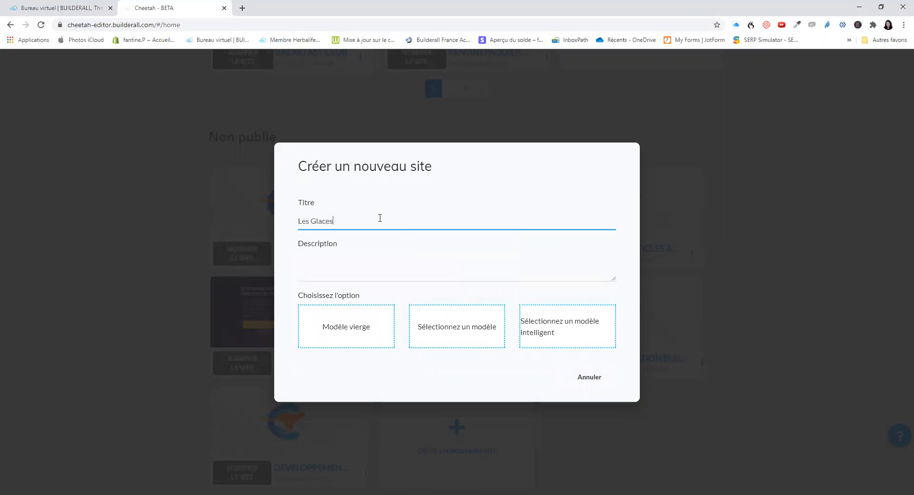
{"action": "type", "text": " D'Agathe"}
{"action": "left_click_drag", "start_coordinate": [366, 221], "coordinate": [299, 221]}
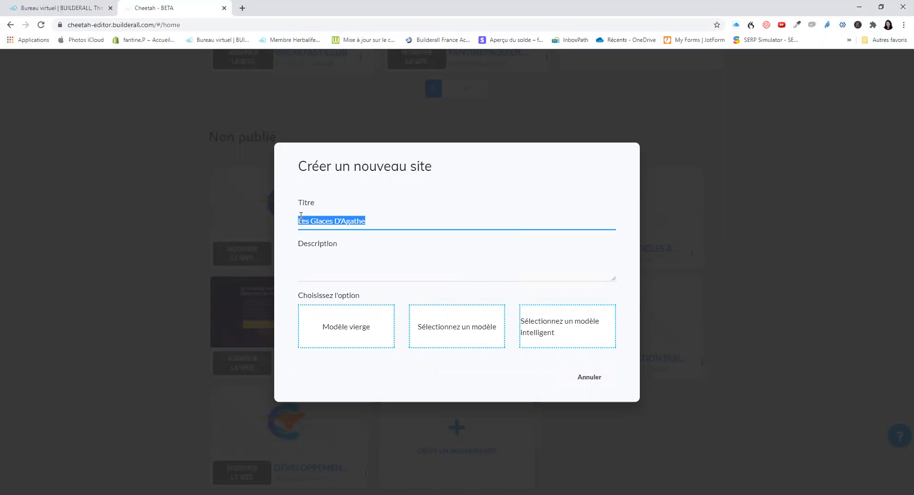
{"action": "right_click", "coordinate": [306, 217]}
{"action": "left_click", "coordinate": [339, 249]}
{"action": "left_click", "coordinate": [330, 267]}
{"action": "key", "text": "ctrl+v"}
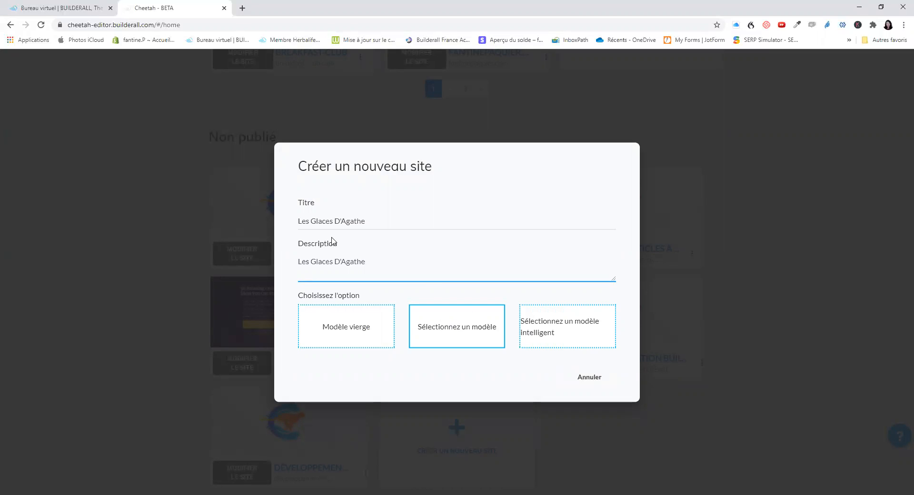
- Open the template gallery for the new site and look through all templates and the list of template categories
{"action": "left_click", "coordinate": [457, 331]}
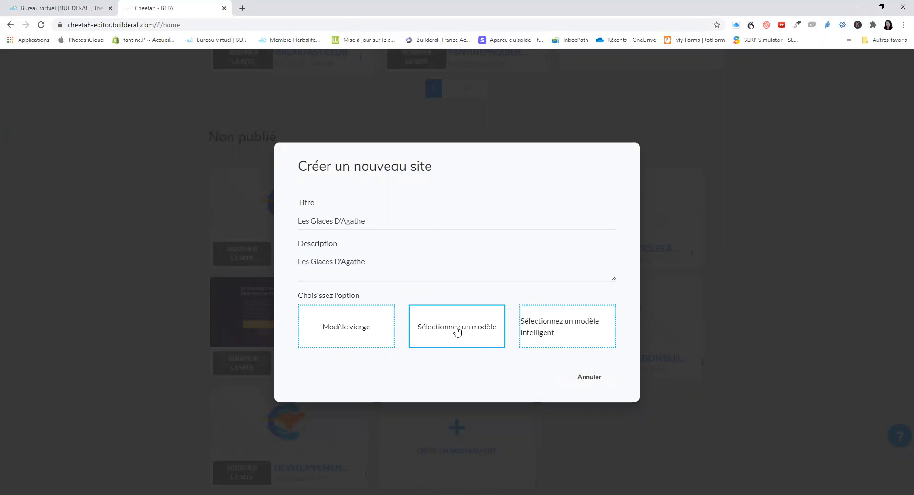
{"action": "left_click", "coordinate": [457, 332]}
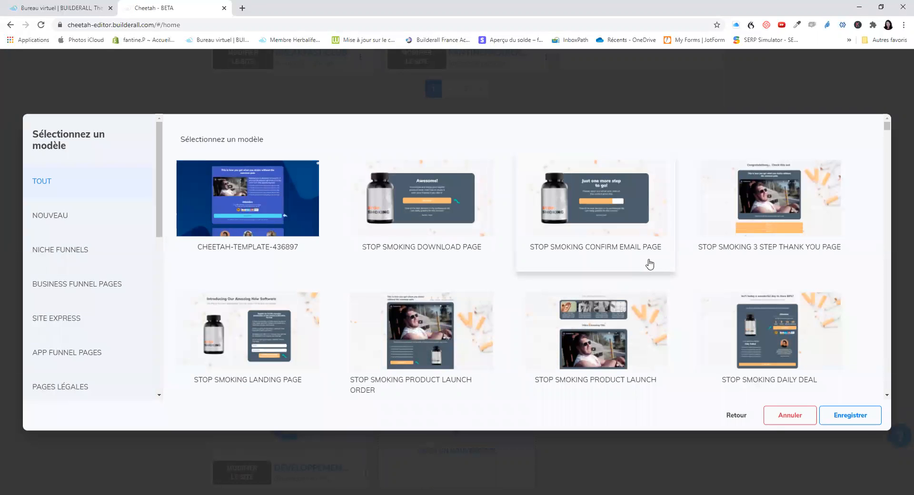
{"action": "scroll", "coordinate": [648, 263], "scroll_direction": "down", "scroll_amount": 5}
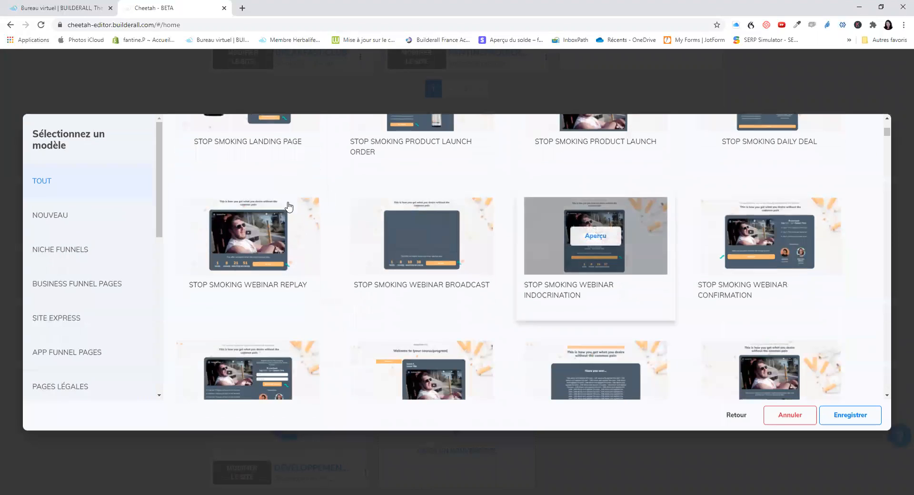
{"action": "scroll", "coordinate": [74, 300], "scroll_direction": "down", "scroll_amount": 5}
{"action": "scroll", "coordinate": [77, 342], "scroll_direction": "up", "scroll_amount": 3}
{"action": "scroll", "coordinate": [77, 342], "scroll_direction": "down", "scroll_amount": 6}
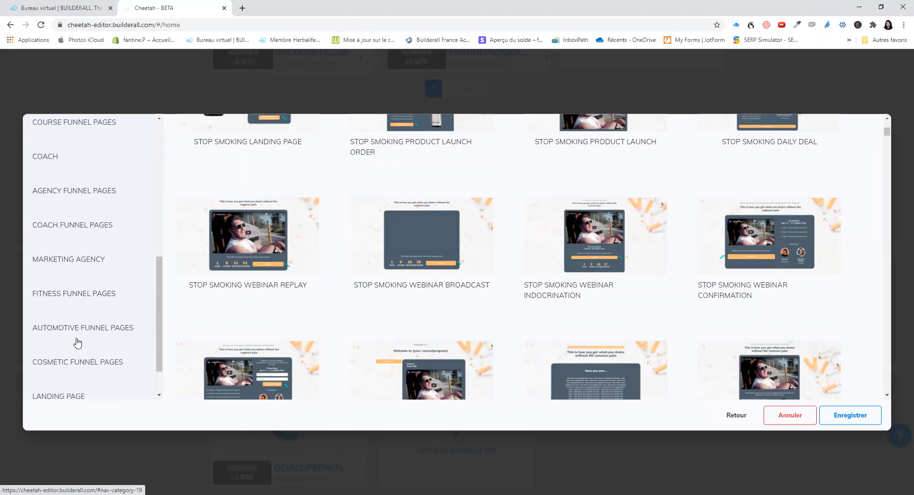
{"action": "scroll", "coordinate": [93, 294], "scroll_direction": "up", "scroll_amount": 3}
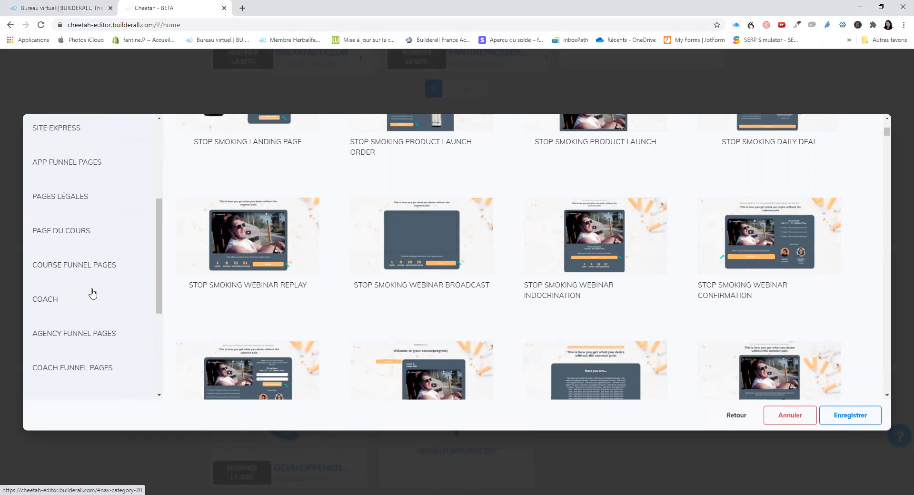
{"action": "scroll", "coordinate": [92, 293], "scroll_direction": "up", "scroll_amount": 5}
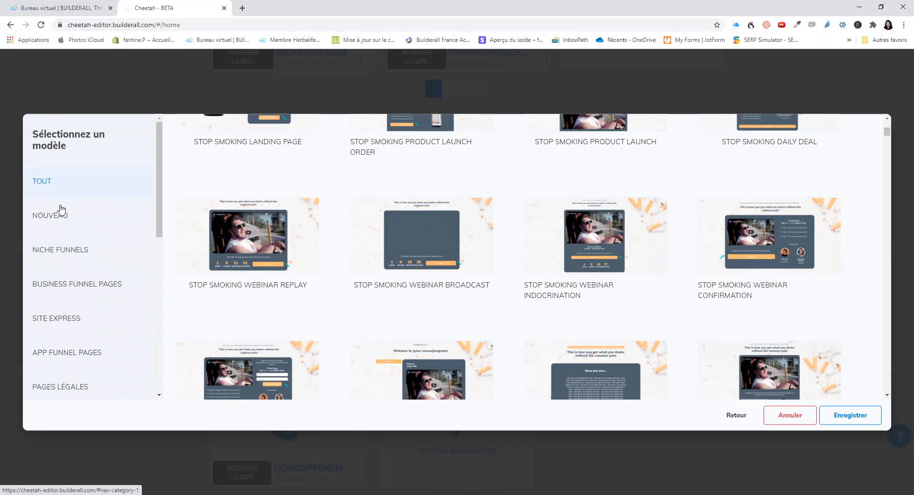
- Browse the templates in the Nouveau category
{"action": "left_click", "coordinate": [56, 221]}
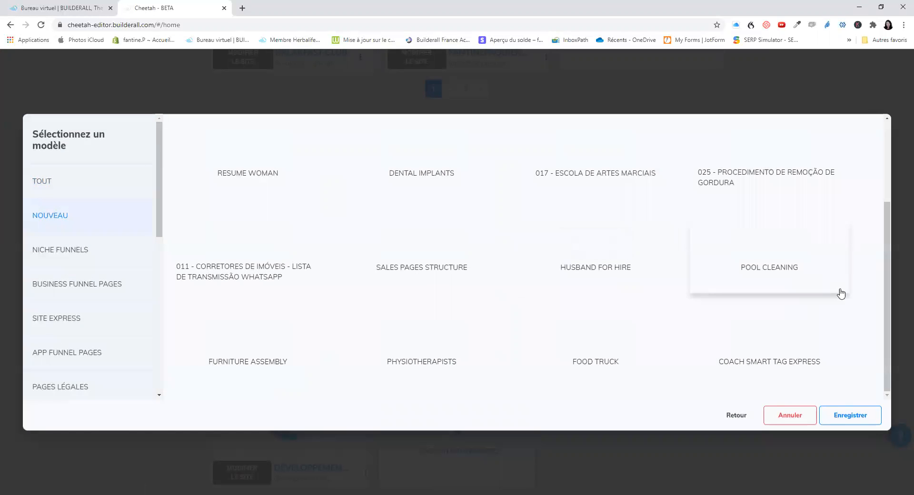
{"action": "scroll", "coordinate": [868, 307], "scroll_direction": "up", "scroll_amount": 3}
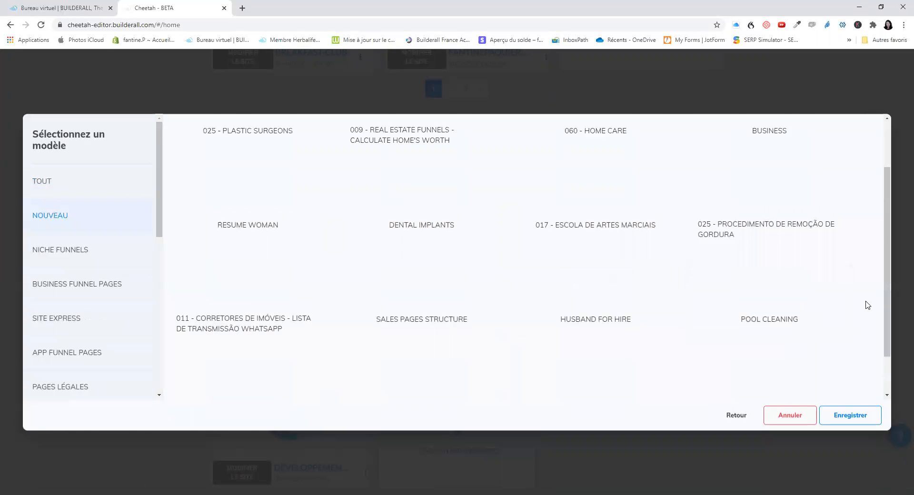
{"action": "scroll", "coordinate": [867, 305], "scroll_direction": "down", "scroll_amount": 3}
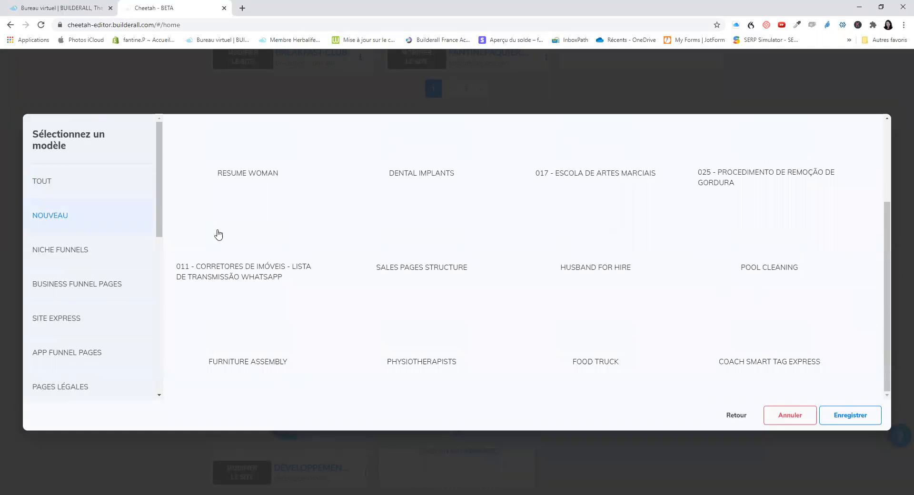
- Browse the Niche Funnels category, preview the Insurance Broker template and return to the template gallery
{"action": "left_click", "coordinate": [67, 247]}
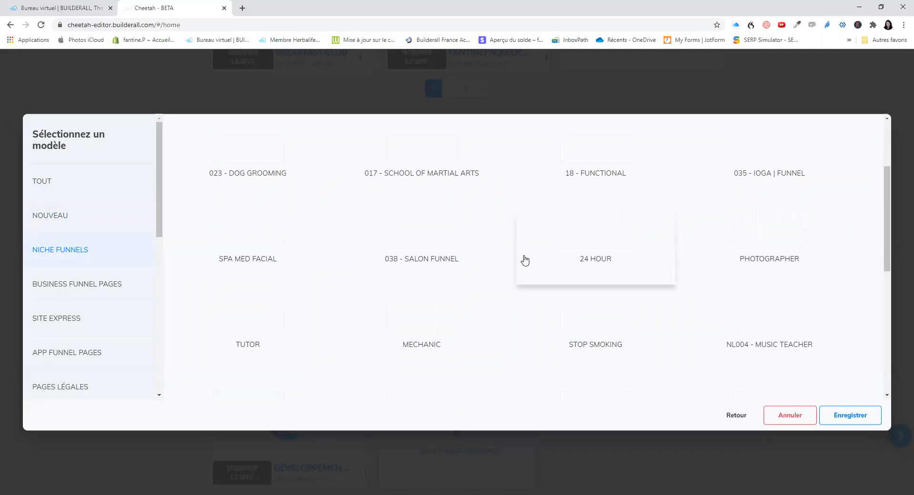
{"action": "scroll", "coordinate": [628, 258], "scroll_direction": "down", "scroll_amount": 5}
{"action": "scroll", "coordinate": [628, 259], "scroll_direction": "down", "scroll_amount": 2}
{"action": "mouse_move", "coordinate": [605, 270]}
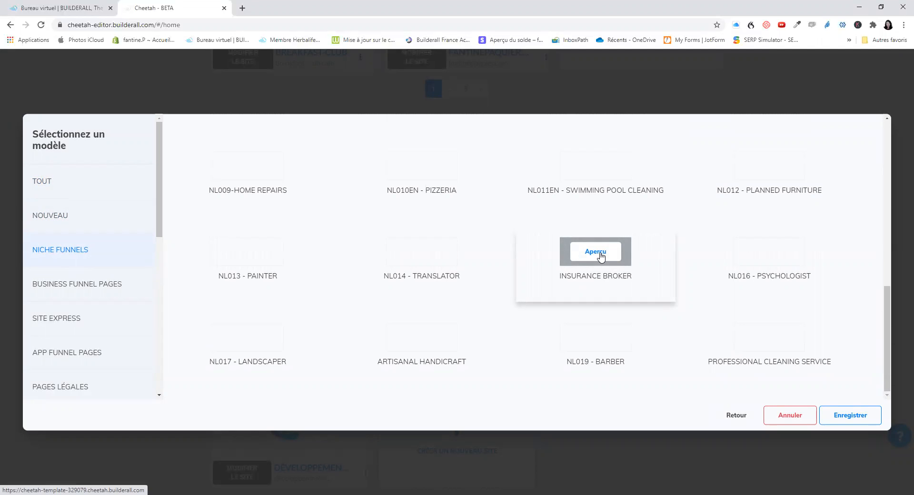
{"action": "left_click", "coordinate": [601, 256]}
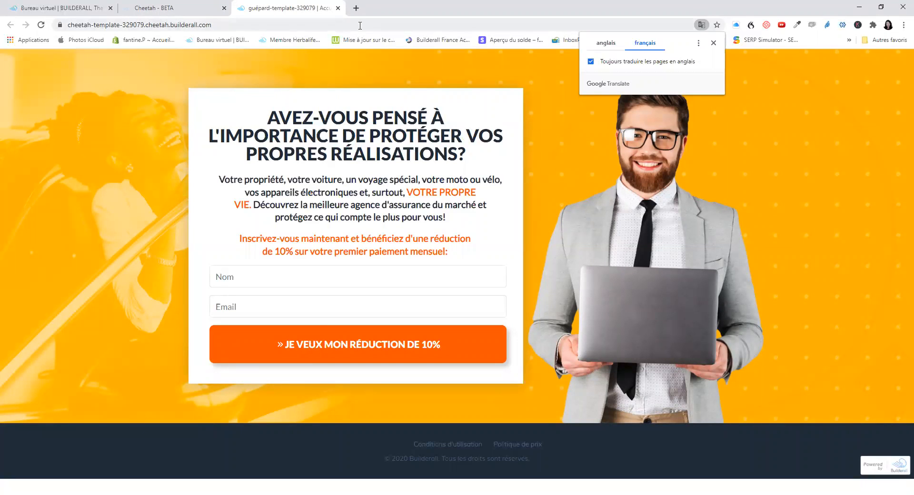
{"action": "left_click", "coordinate": [158, 9]}
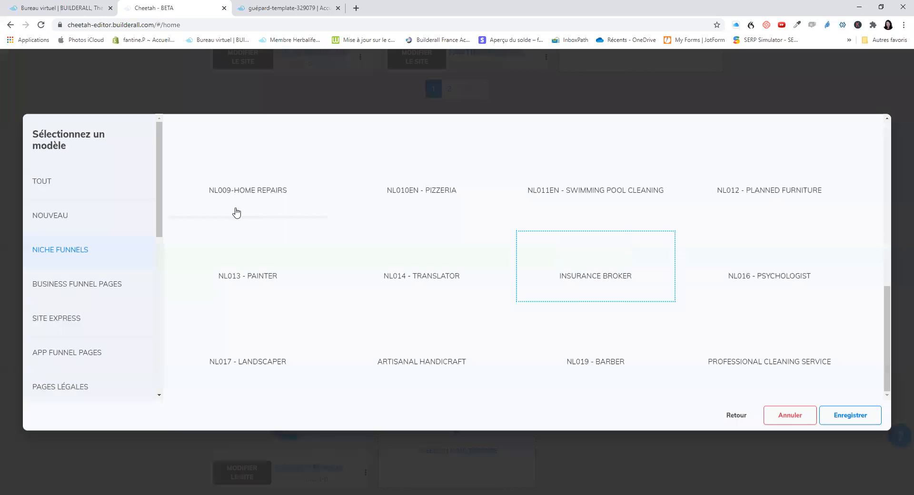
- Preview the Resume Woman template from the Nouveau category from start to end and close both template previews
{"action": "left_click", "coordinate": [50, 215]}
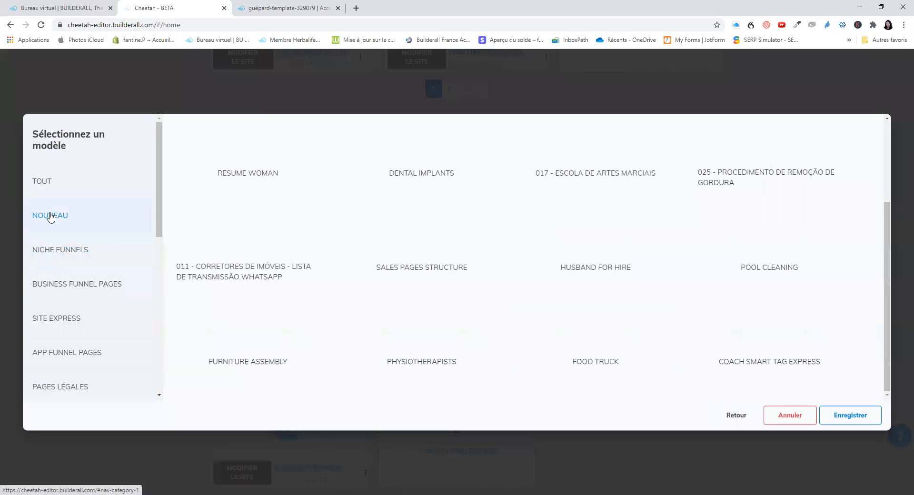
{"action": "left_click", "coordinate": [263, 156]}
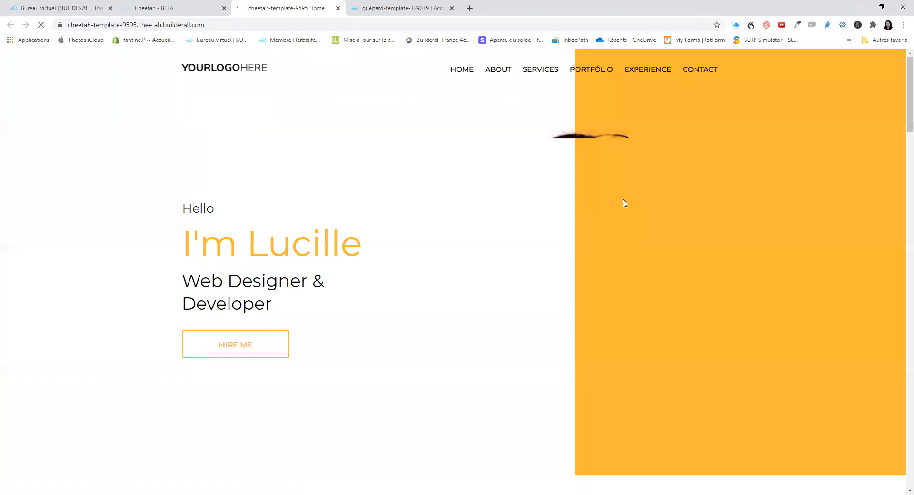
{"action": "scroll", "coordinate": [715, 213], "scroll_direction": "down", "scroll_amount": 5}
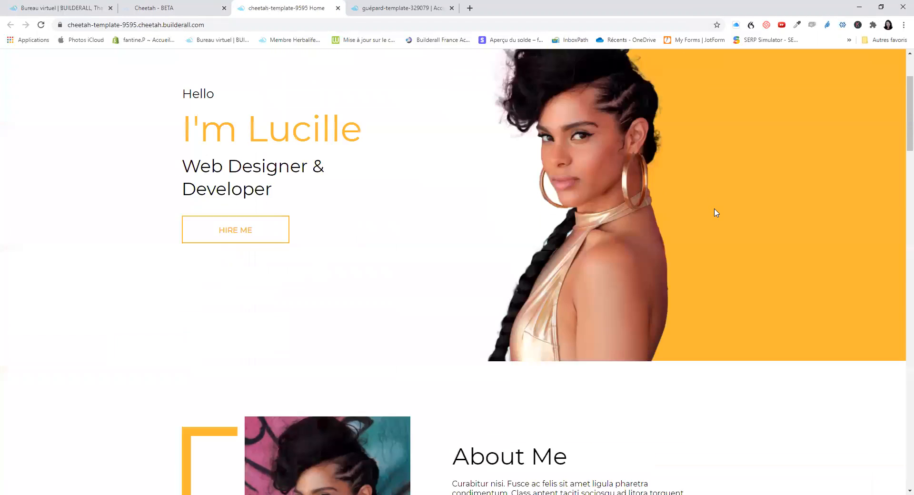
{"action": "scroll", "coordinate": [715, 213], "scroll_direction": "down", "scroll_amount": 10}
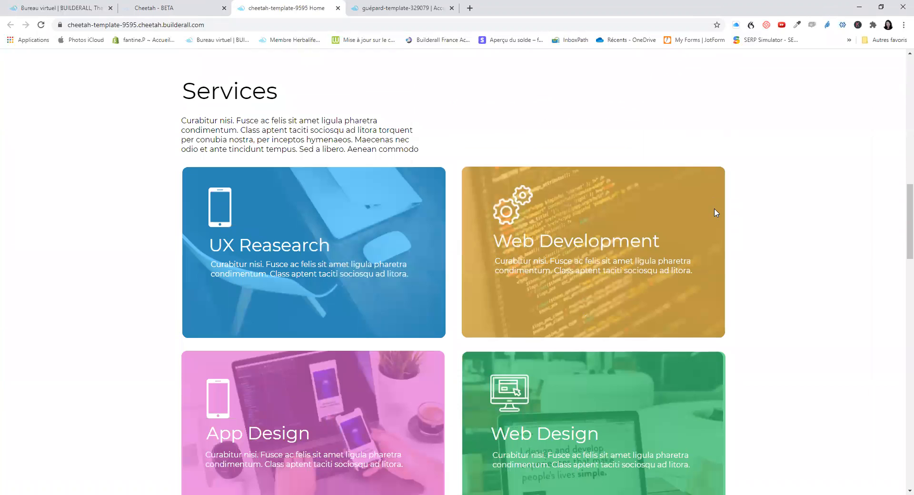
{"action": "scroll", "coordinate": [688, 225], "scroll_direction": "up", "scroll_amount": 15}
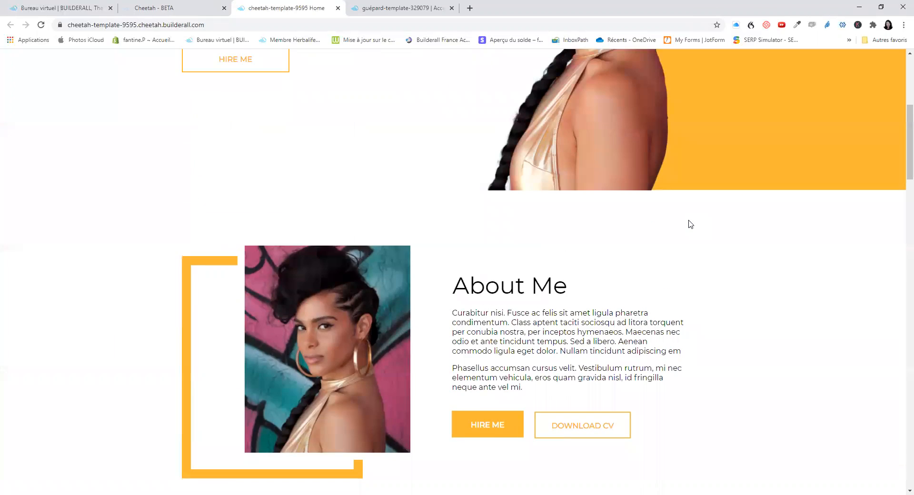
{"action": "scroll", "coordinate": [690, 224], "scroll_direction": "up", "scroll_amount": 1}
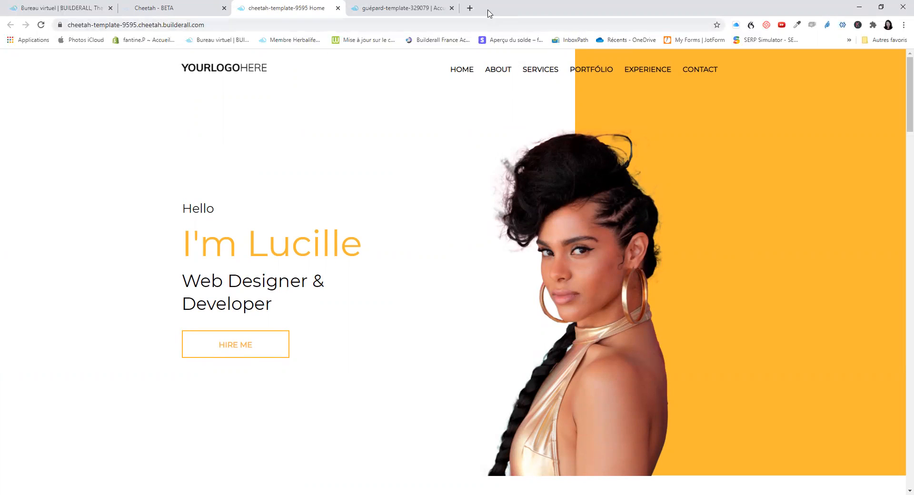
{"action": "left_click", "coordinate": [450, 8]}
{"action": "left_click", "coordinate": [338, 8]}
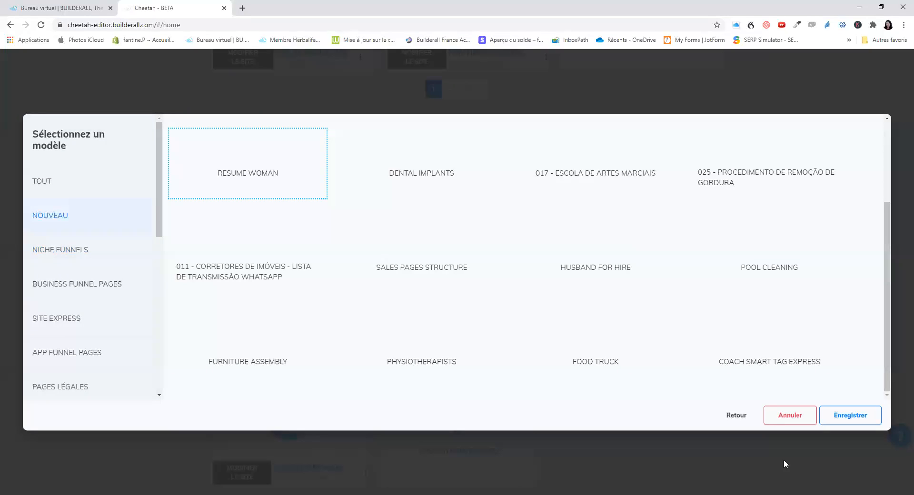
- Leave the template gallery to create the site from the blank template, and open its site settings
{"action": "left_click", "coordinate": [736, 414]}
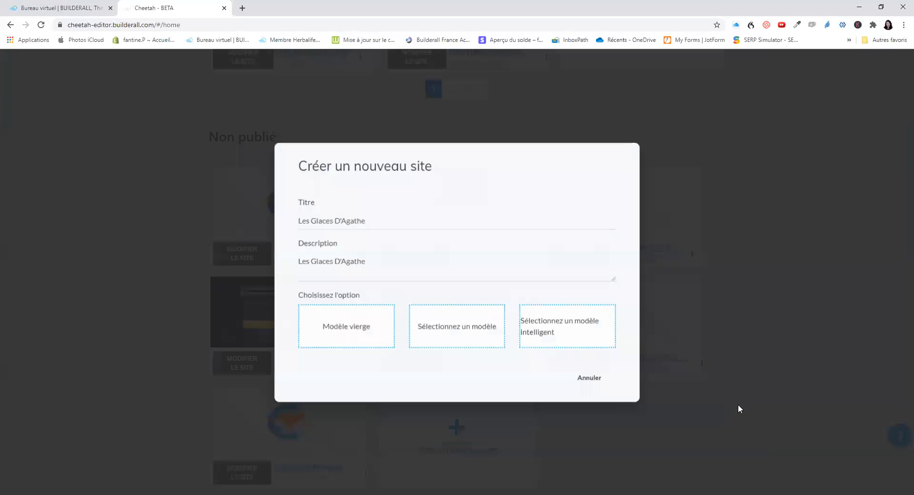
{"action": "left_click", "coordinate": [328, 325]}
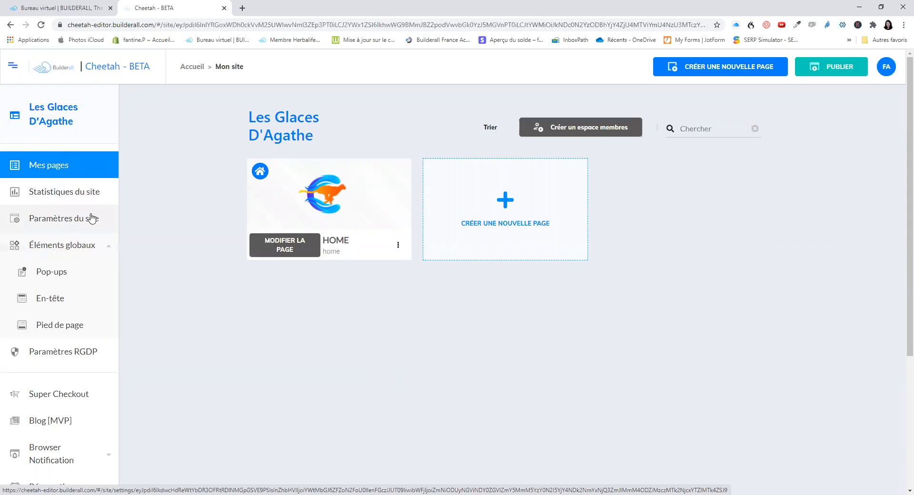
{"action": "left_click", "coordinate": [71, 217]}
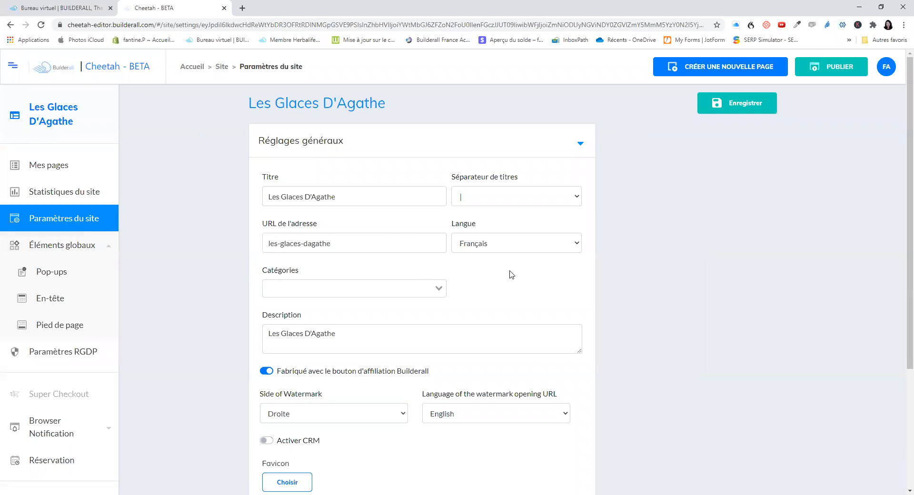
- Turn off the Builderall affiliation badge in the site's general settings
{"action": "scroll", "coordinate": [557, 309], "scroll_direction": "down", "scroll_amount": 3}
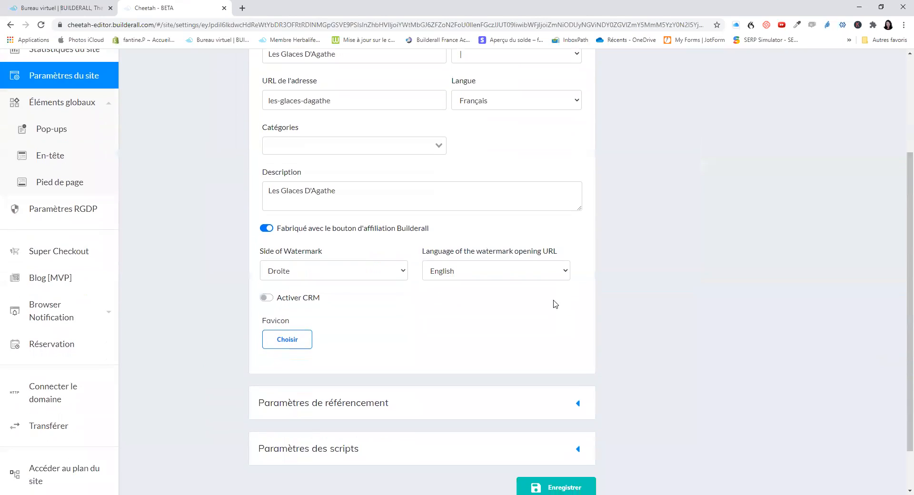
{"action": "left_click", "coordinate": [264, 229]}
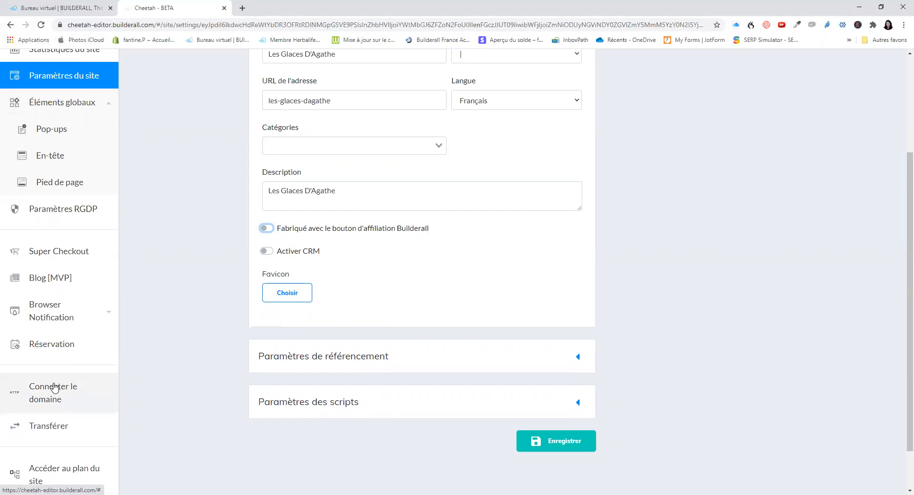
{"action": "scroll", "coordinate": [56, 388], "scroll_direction": "down", "scroll_amount": 1}
{"action": "scroll", "coordinate": [55, 388], "scroll_direction": "up", "scroll_amount": 4}
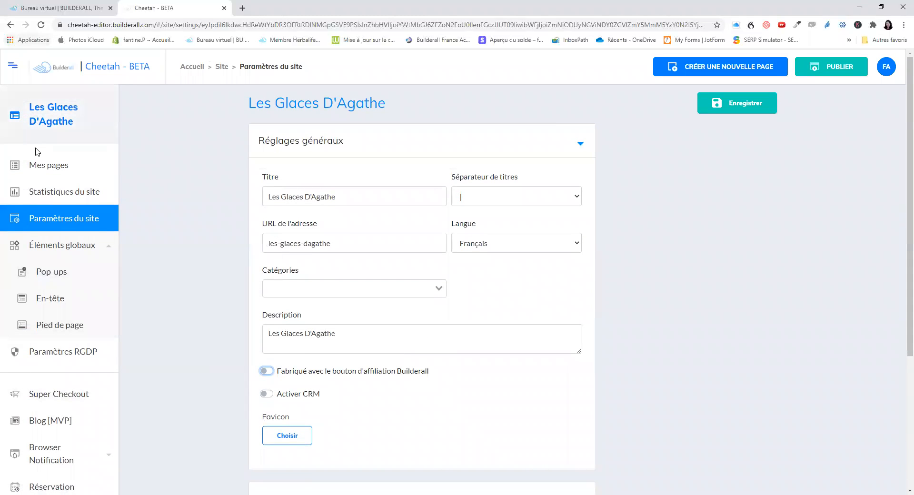
- Open the Home page for editing from the site's page list and skip the editor's guided tour
{"action": "left_click", "coordinate": [53, 166]}
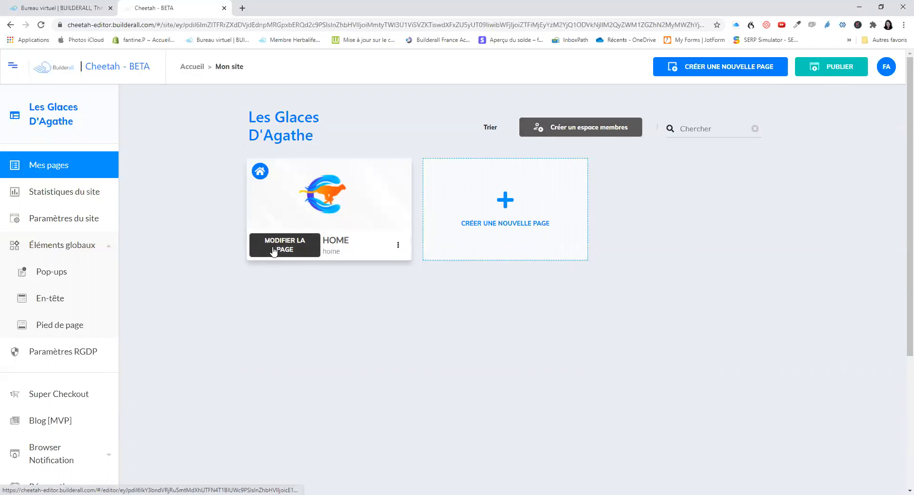
{"action": "left_click", "coordinate": [398, 247]}
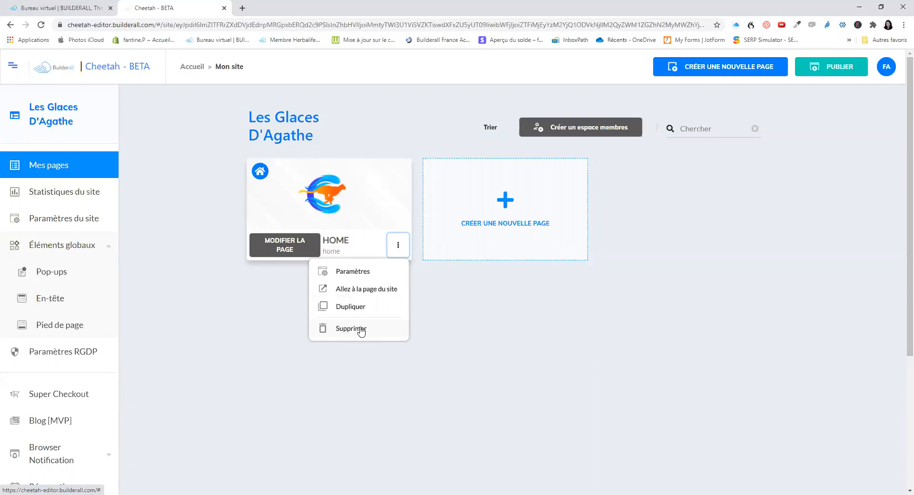
{"action": "mouse_move", "coordinate": [372, 212]}
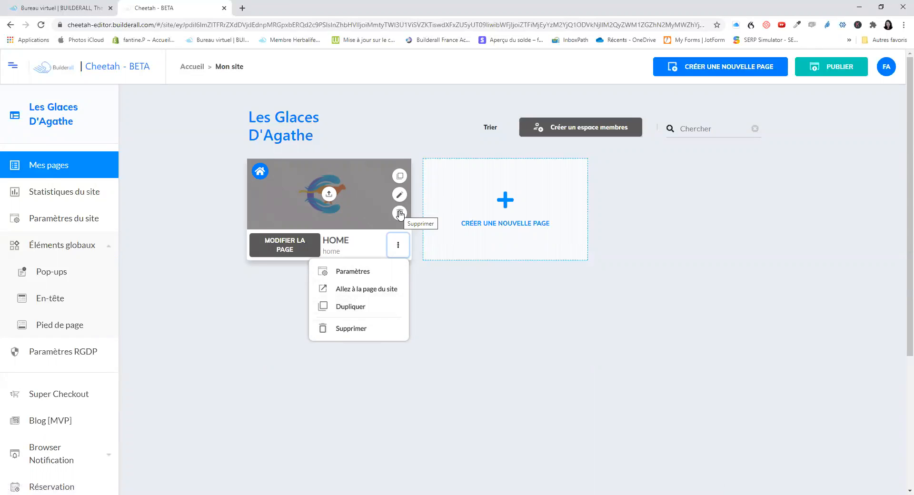
{"action": "left_click", "coordinate": [296, 247]}
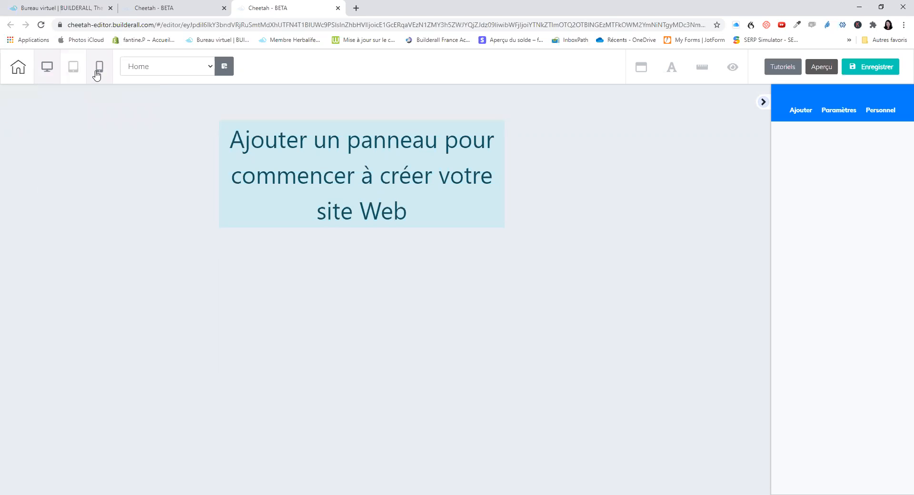
{"action": "left_click", "coordinate": [212, 68]}
{"action": "left_click", "coordinate": [211, 68]}
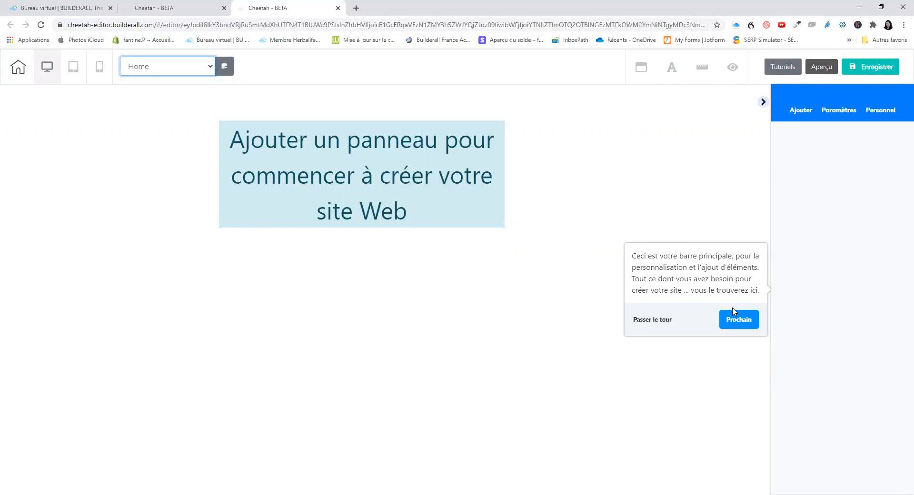
{"action": "left_click", "coordinate": [653, 321]}
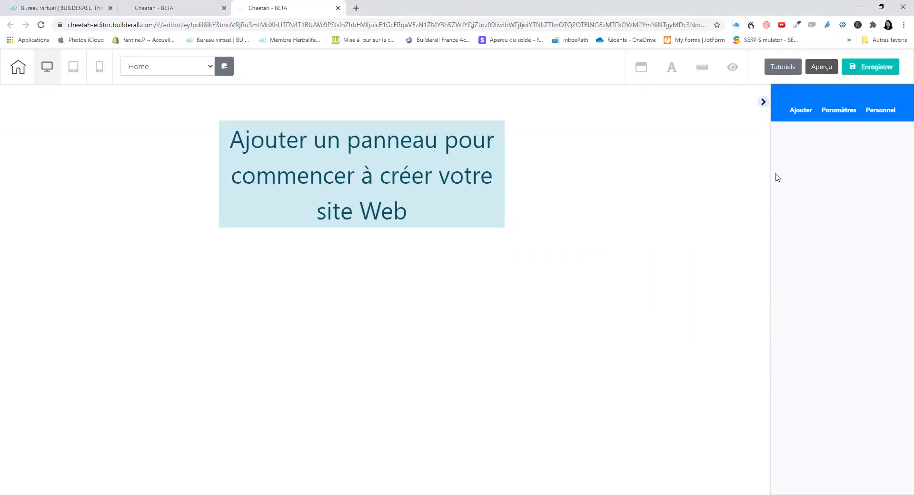
- Add a blank panel to the empty Home page
{"action": "left_click", "coordinate": [801, 112]}
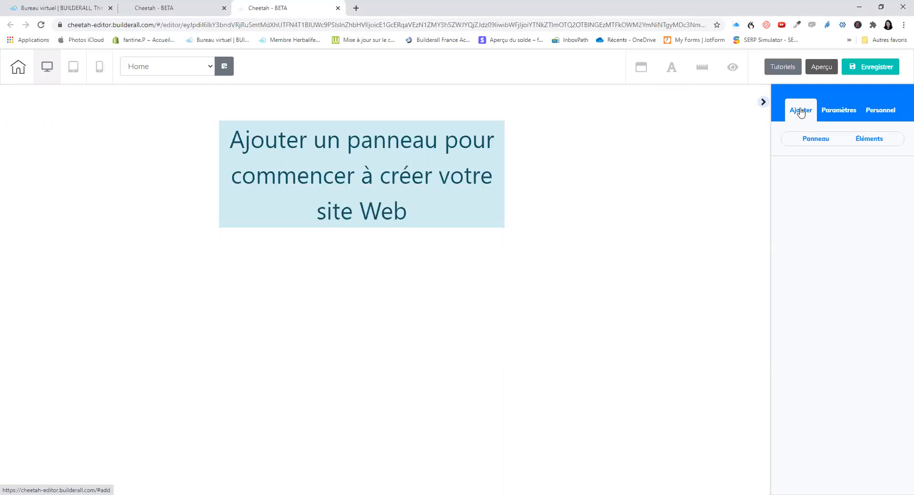
{"action": "left_click", "coordinate": [803, 140]}
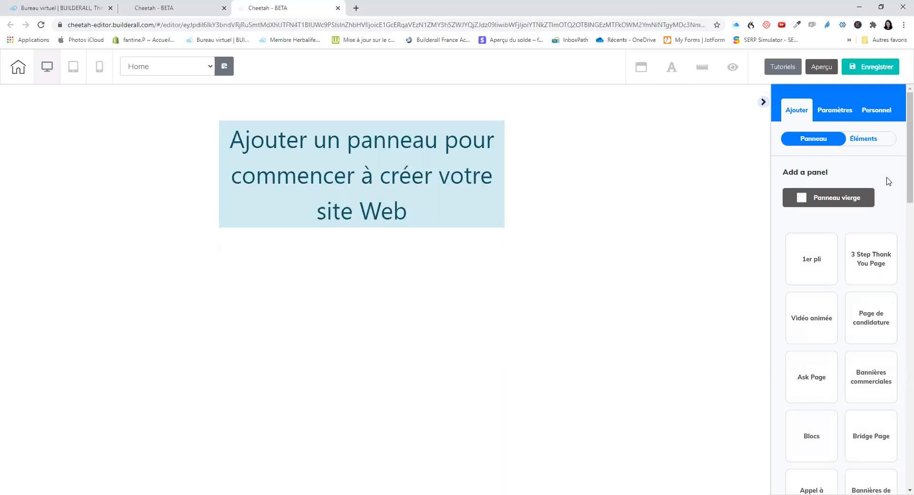
{"action": "scroll", "coordinate": [886, 181], "scroll_direction": "down", "scroll_amount": 1}
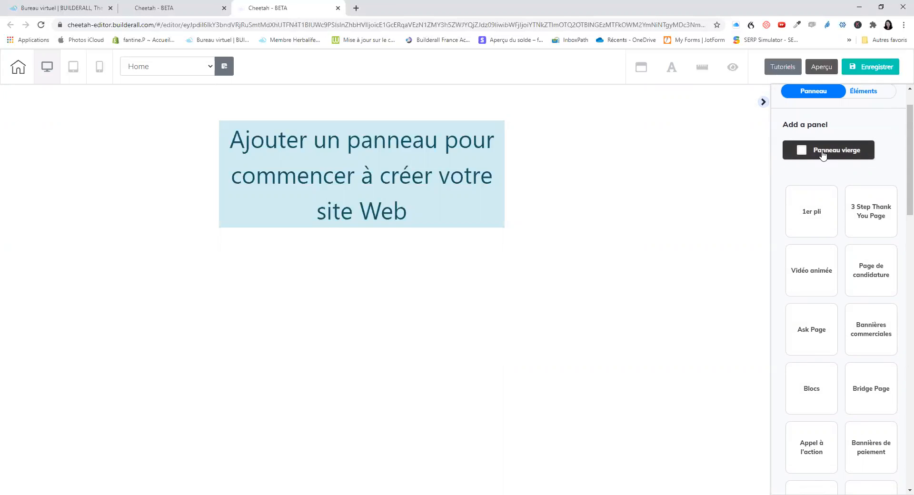
{"action": "scroll", "coordinate": [882, 183], "scroll_direction": "down", "scroll_amount": 2}
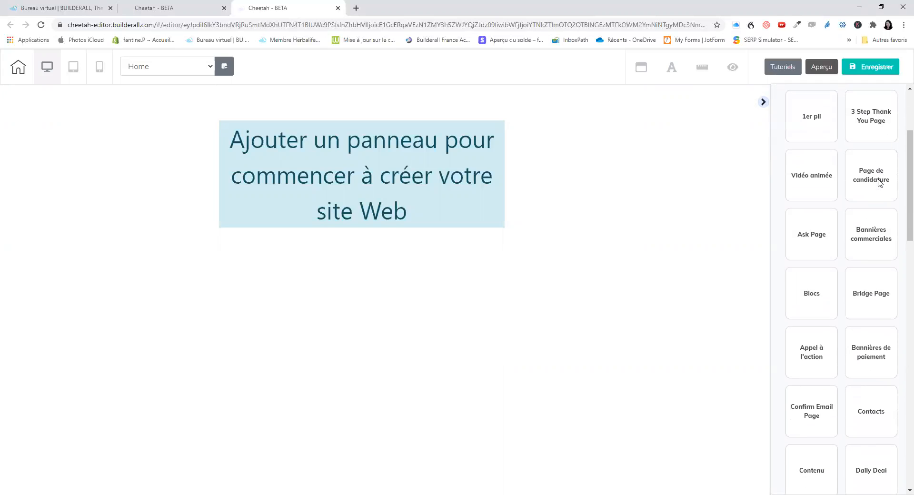
{"action": "scroll", "coordinate": [865, 257], "scroll_direction": "up", "scroll_amount": 3}
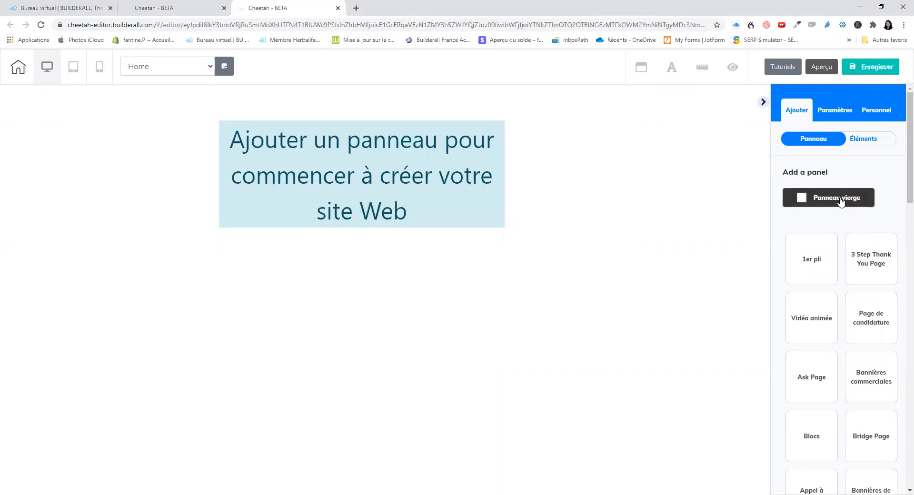
{"action": "left_click", "coordinate": [841, 201]}
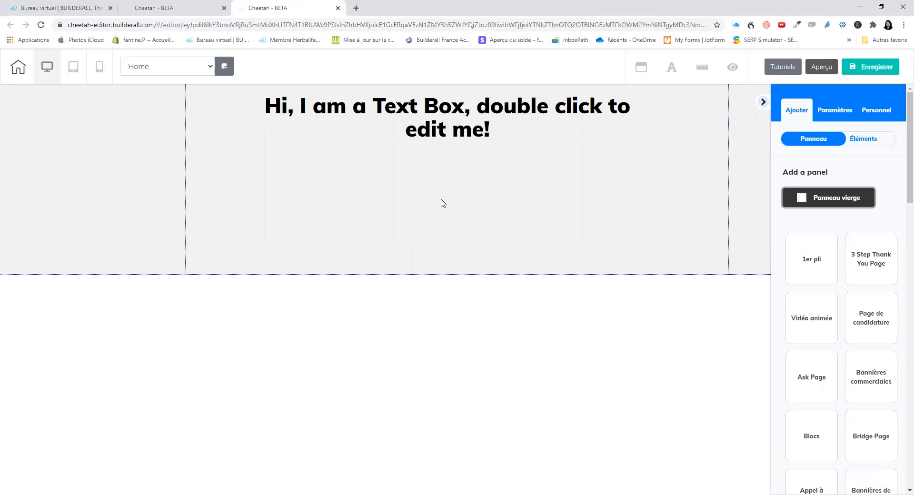
- Add the ready-made "1st Fold - 03" panel from the 1er pli category below the blank panel and look it over
{"action": "left_click", "coordinate": [815, 262]}
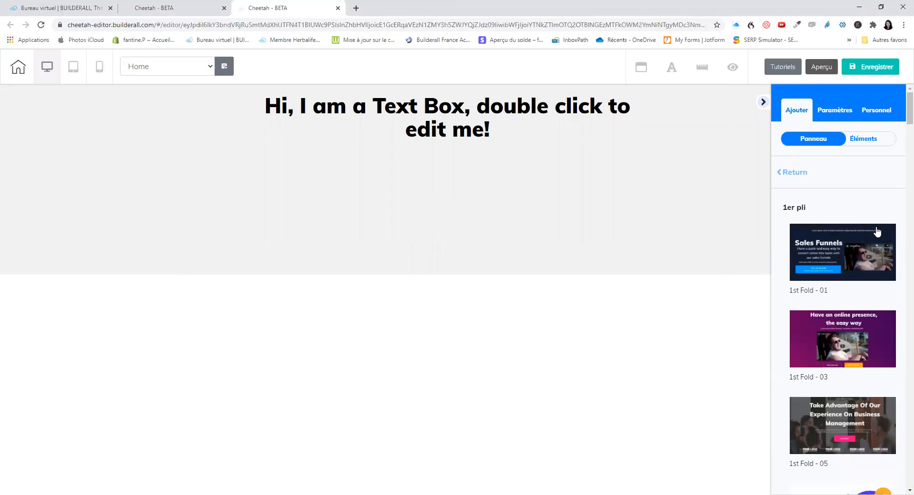
{"action": "scroll", "coordinate": [878, 232], "scroll_direction": "down", "scroll_amount": 1}
{"action": "scroll", "coordinate": [877, 232], "scroll_direction": "down", "scroll_amount": 3}
{"action": "scroll", "coordinate": [877, 230], "scroll_direction": "down", "scroll_amount": 4}
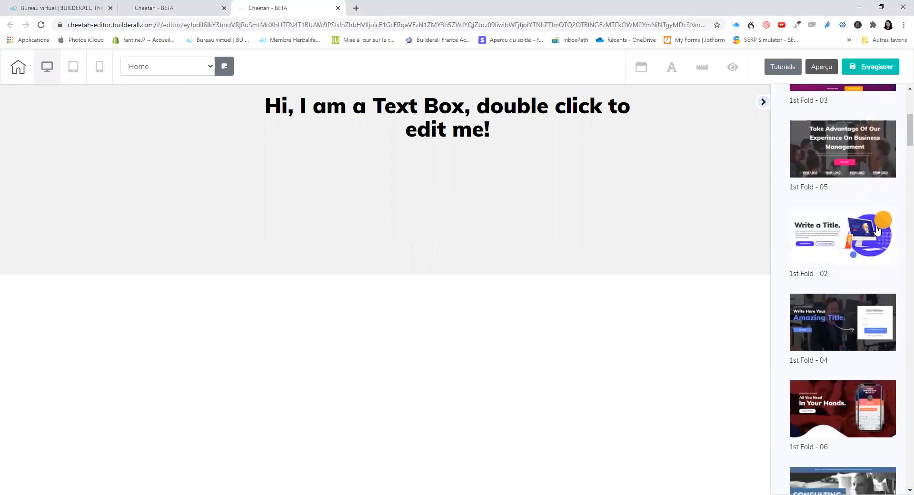
{"action": "scroll", "coordinate": [877, 231], "scroll_direction": "up", "scroll_amount": 4}
{"action": "scroll", "coordinate": [878, 230], "scroll_direction": "up", "scroll_amount": 2}
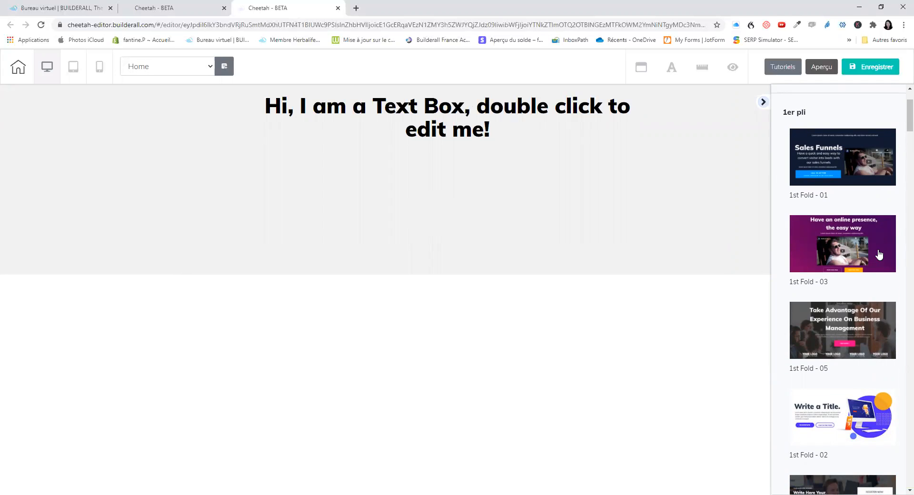
{"action": "left_click", "coordinate": [879, 255]}
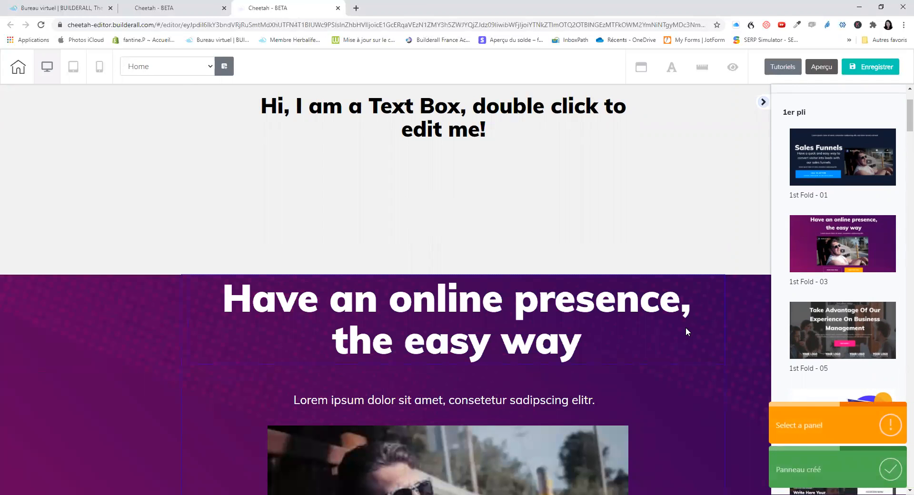
{"action": "scroll", "coordinate": [668, 330], "scroll_direction": "down", "scroll_amount": 5}
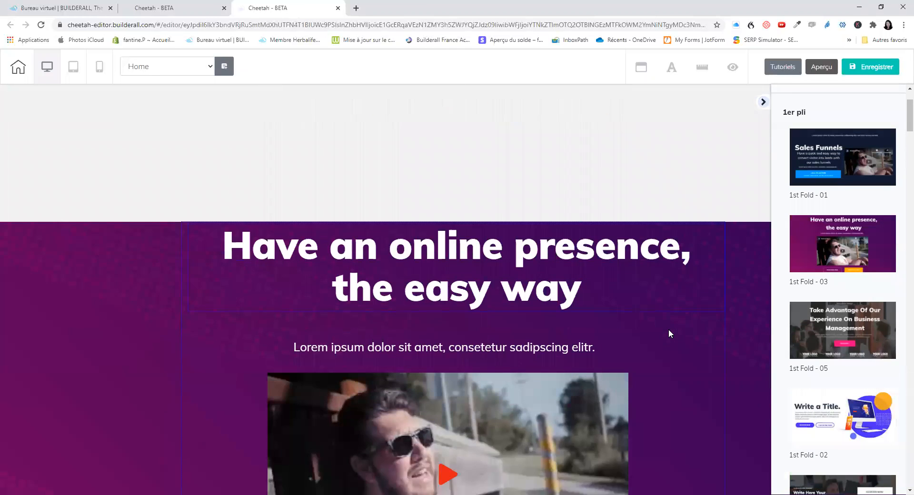
{"action": "scroll", "coordinate": [668, 329], "scroll_direction": "up", "scroll_amount": 5}
{"action": "scroll", "coordinate": [832, 213], "scroll_direction": "up", "scroll_amount": 2}
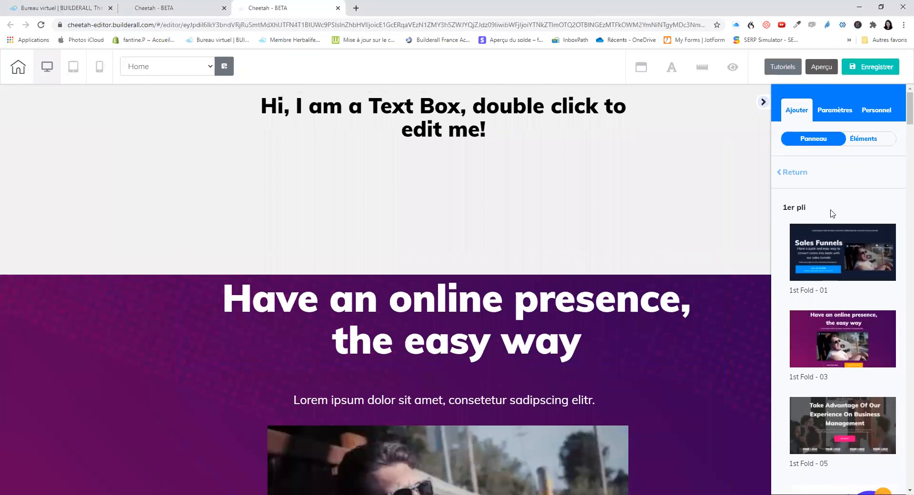
- Add the "F.A.Q - 08" panel from the FAQ category to the page and review the page's panels
{"action": "left_click", "coordinate": [784, 175]}
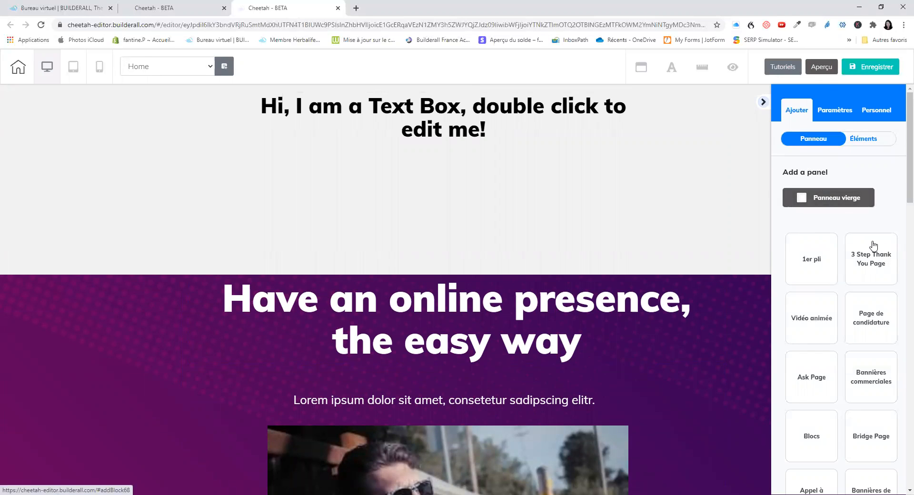
{"action": "scroll", "coordinate": [874, 245], "scroll_direction": "down", "scroll_amount": 2}
{"action": "scroll", "coordinate": [874, 245], "scroll_direction": "down", "scroll_amount": 7}
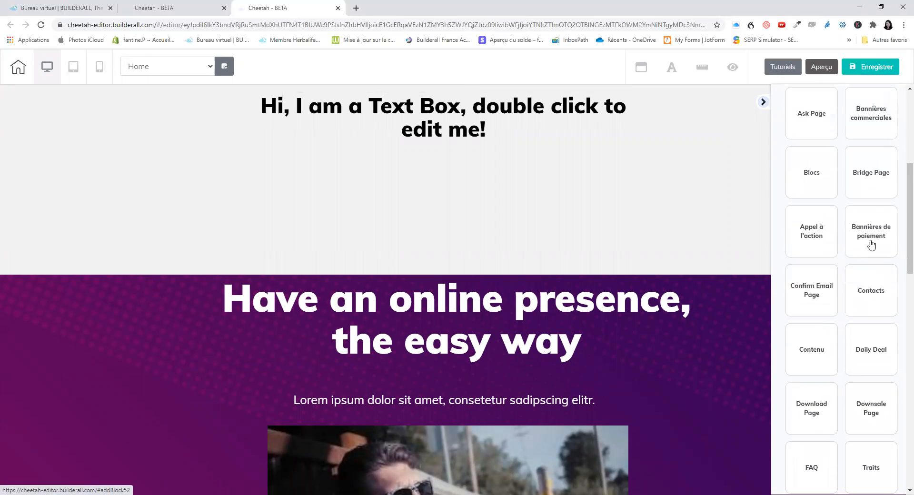
{"action": "scroll", "coordinate": [871, 244], "scroll_direction": "down", "scroll_amount": 3}
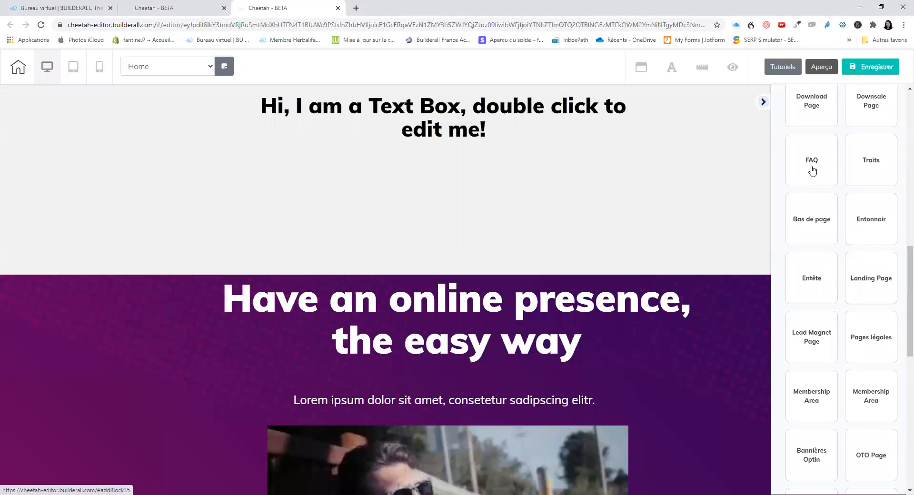
{"action": "left_click", "coordinate": [812, 170]}
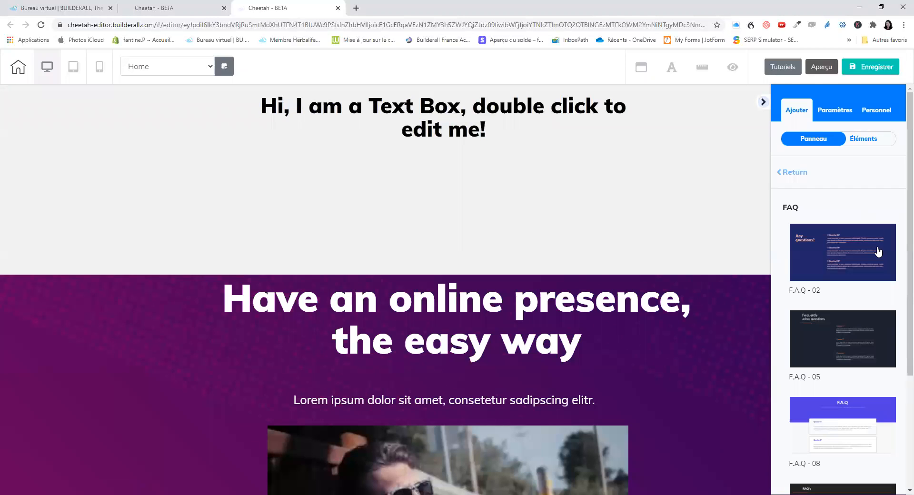
{"action": "scroll", "coordinate": [878, 252], "scroll_direction": "down", "scroll_amount": 3}
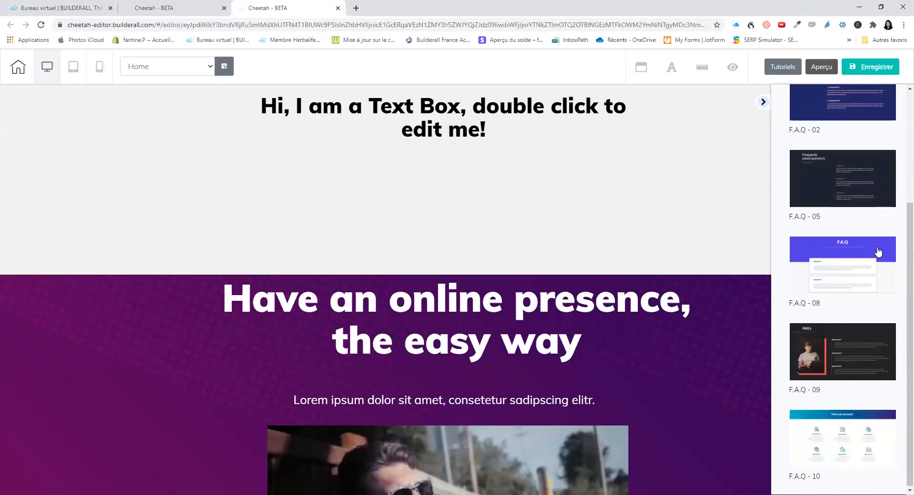
{"action": "left_click", "coordinate": [856, 266]}
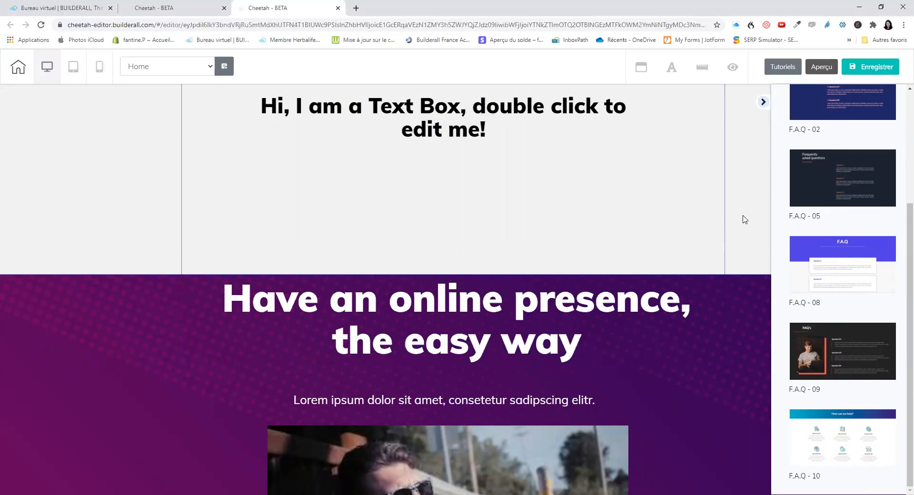
{"action": "scroll", "coordinate": [744, 221], "scroll_direction": "down", "scroll_amount": 12}
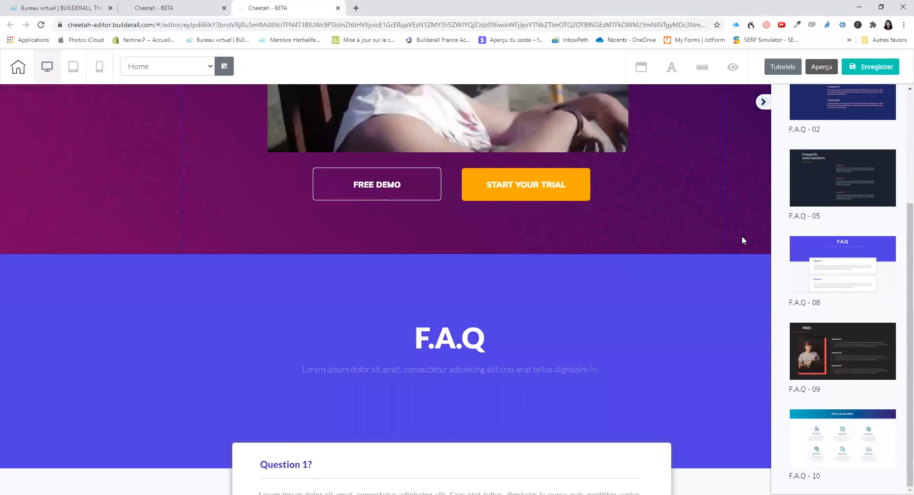
{"action": "scroll", "coordinate": [742, 236], "scroll_direction": "down", "scroll_amount": 4}
{"action": "scroll", "coordinate": [742, 236], "scroll_direction": "up", "scroll_amount": 10}
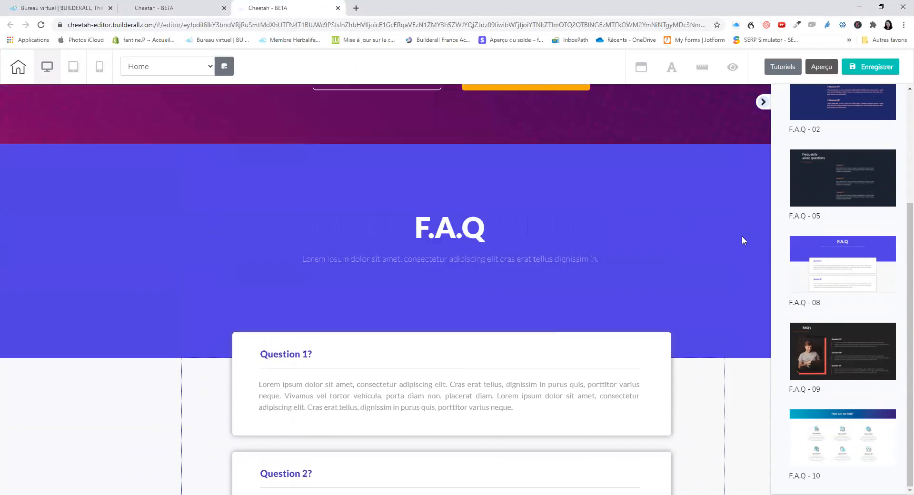
{"action": "scroll", "coordinate": [741, 236], "scroll_direction": "up", "scroll_amount": 5}
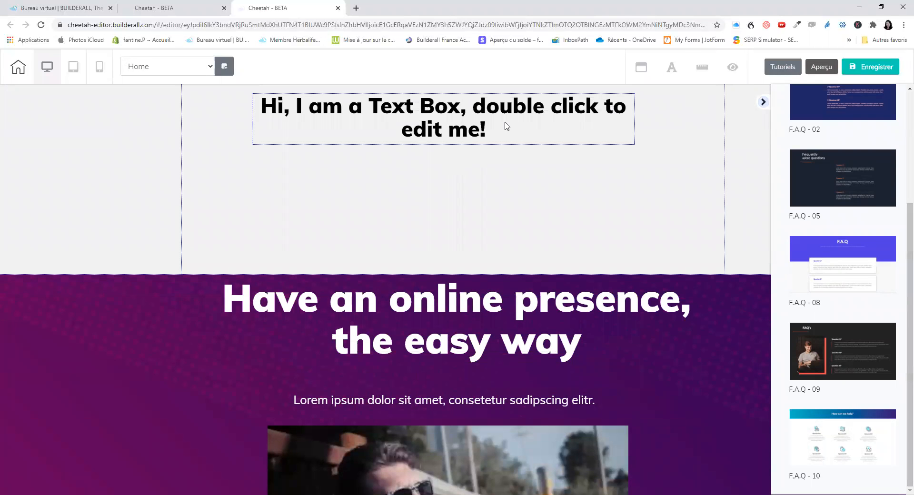
- Replace the placeholder heading in the first panel with "les Glaces D'Agathe"
{"action": "left_click", "coordinate": [486, 127]}
{"action": "left_click", "coordinate": [494, 127]}
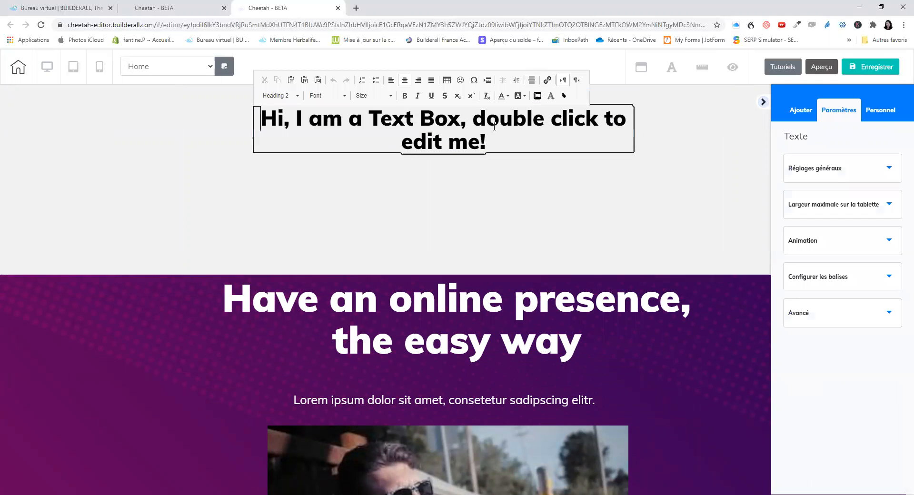
{"action": "left_click_drag", "start_coordinate": [492, 137], "coordinate": [247, 123]}
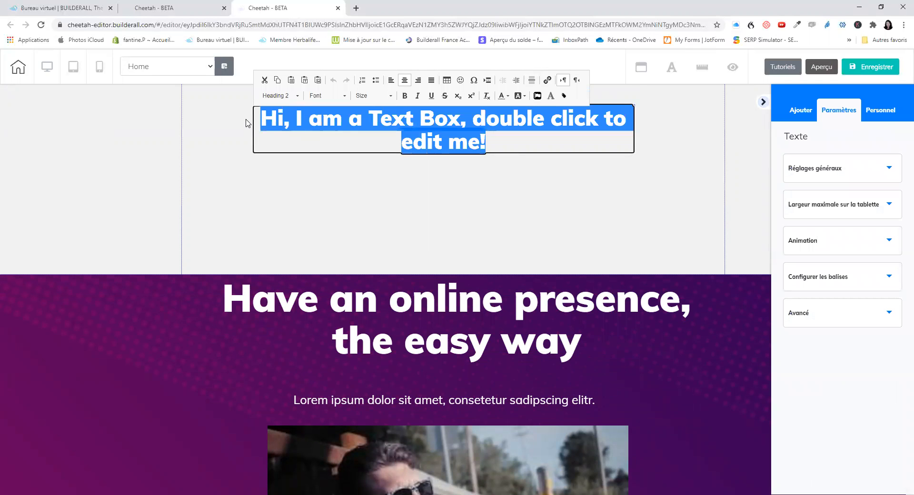
{"action": "type", "text": "les"}
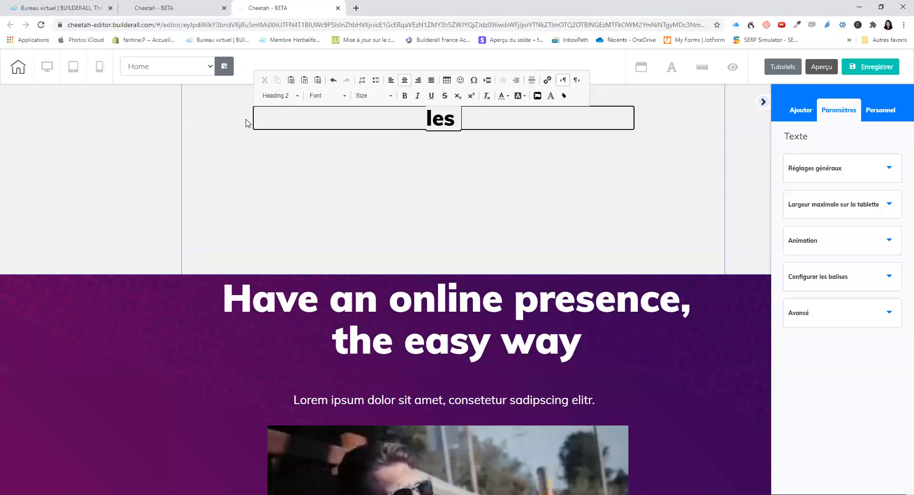
{"action": "type", "text": " Glaces D"}
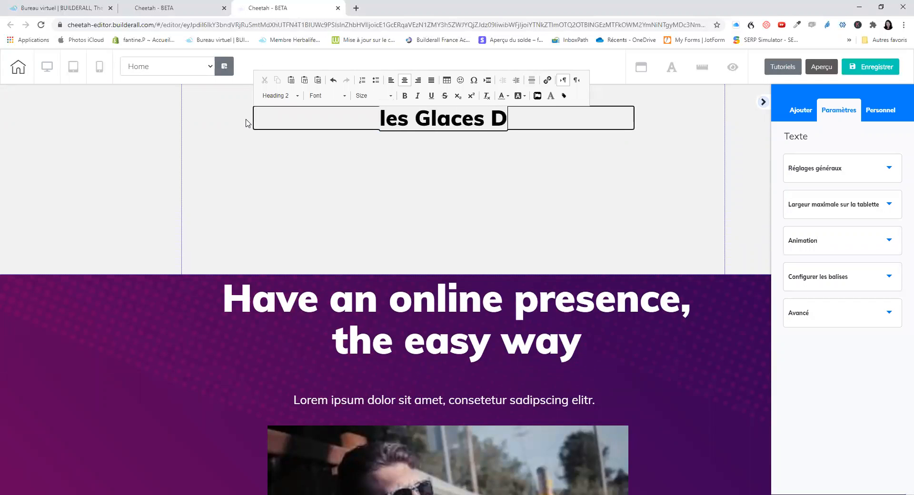
{"action": "type", "text": "'Agathe"}
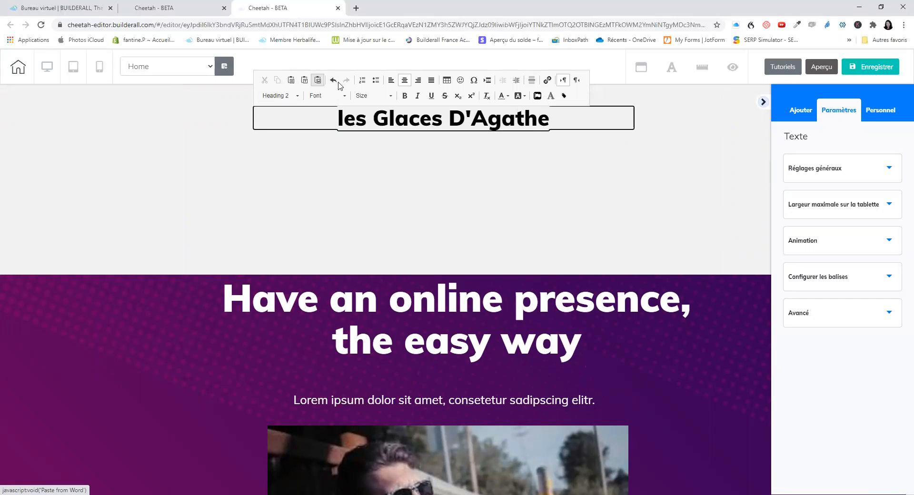
- Left-align the "les Glaces D'Agathe" heading and colour its text purple (8E44AD)
{"action": "left_click", "coordinate": [418, 81]}
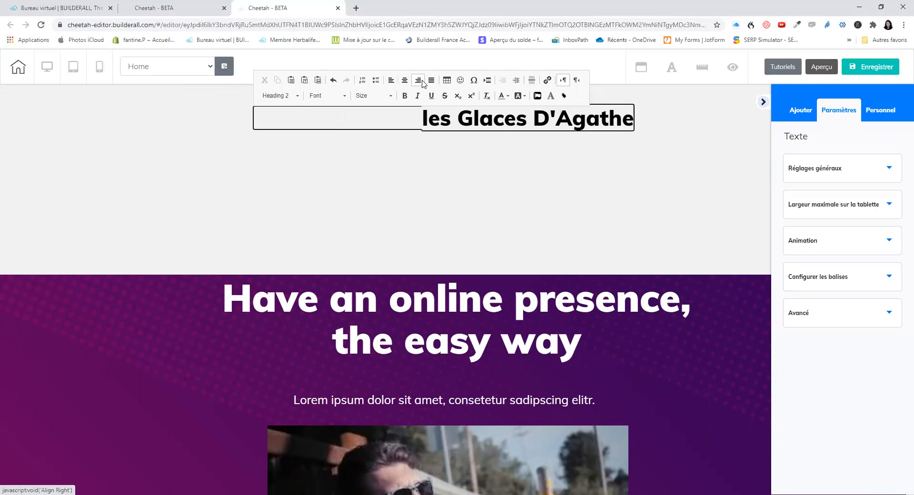
{"action": "left_click", "coordinate": [391, 82]}
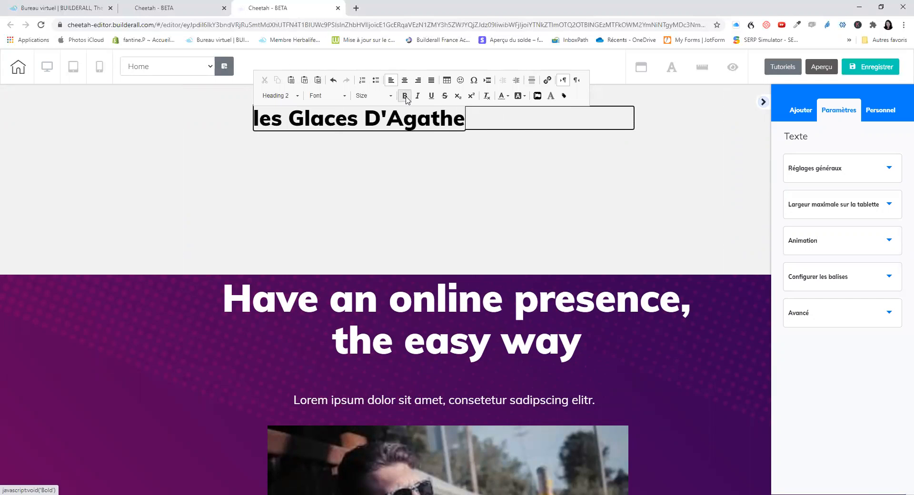
{"action": "left_click", "coordinate": [507, 100]}
{"action": "left_click", "coordinate": [522, 130]}
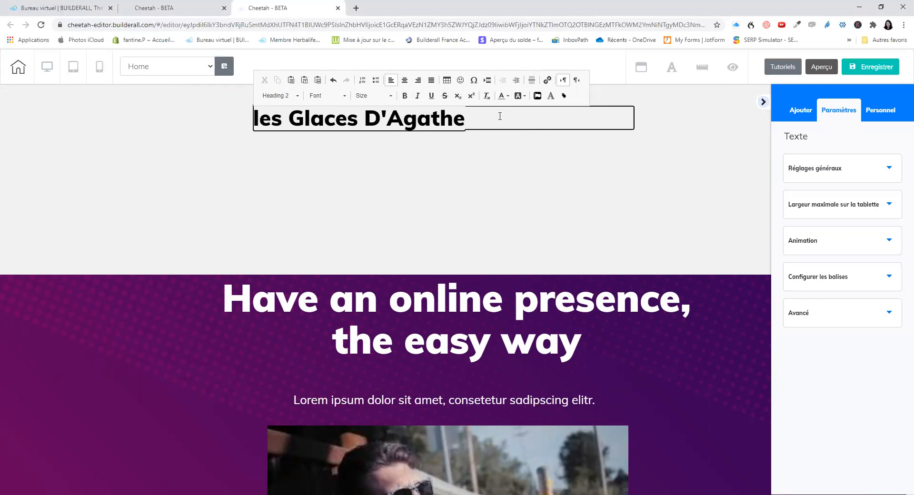
{"action": "left_click_drag", "start_coordinate": [464, 119], "coordinate": [241, 116]}
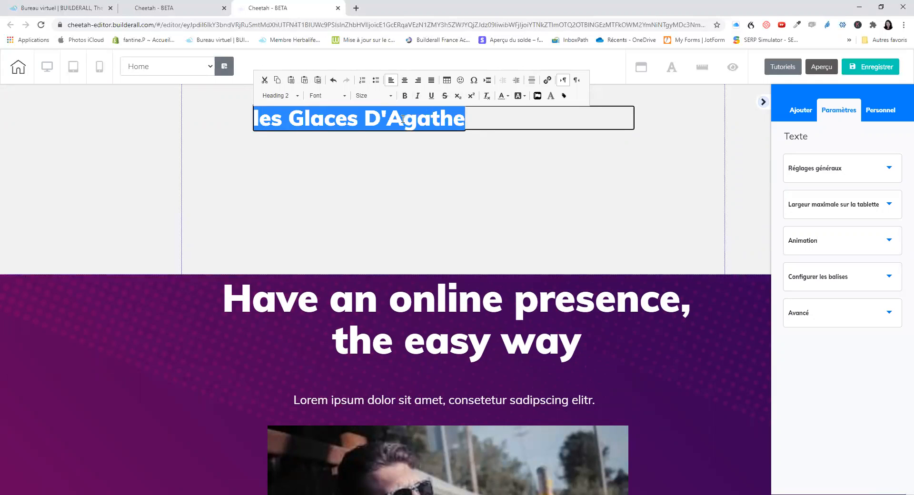
{"action": "left_click", "coordinate": [506, 97]}
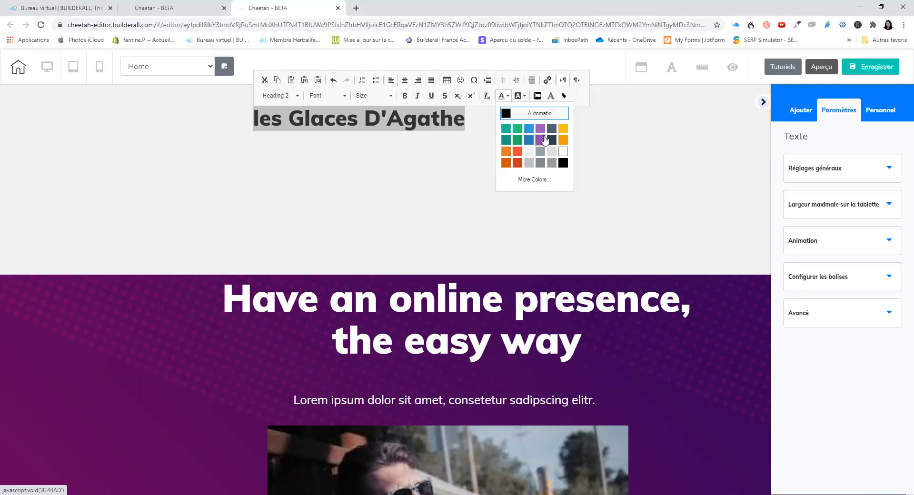
{"action": "left_click", "coordinate": [546, 142]}
{"action": "left_click", "coordinate": [512, 117]}
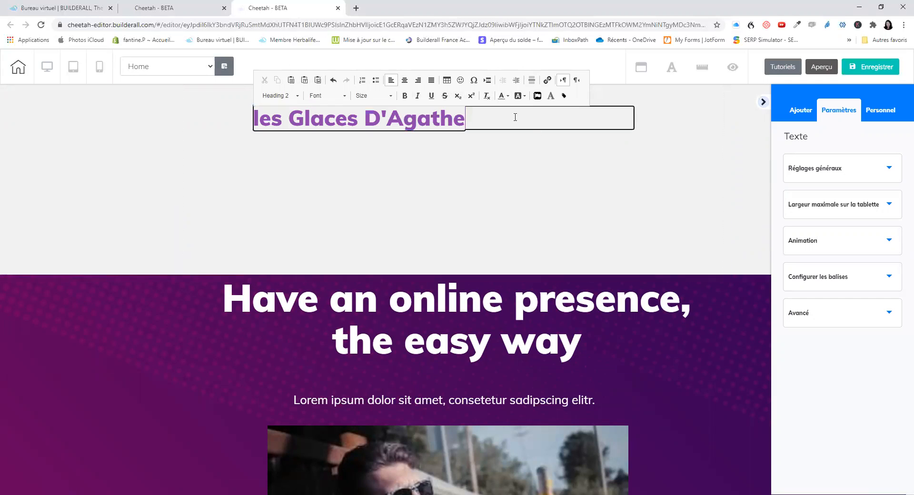
- Give the text of the first panel's heading a yellow background colour (F1C40F)
{"action": "left_click", "coordinate": [525, 98]}
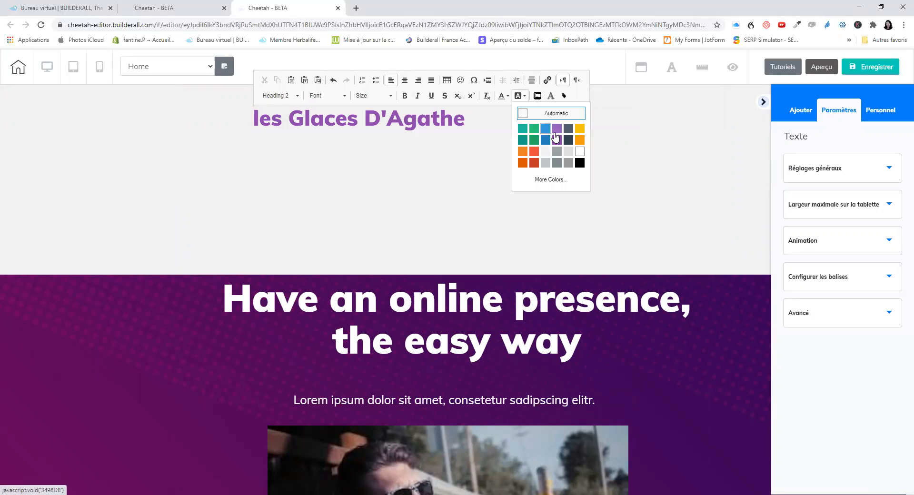
{"action": "left_click", "coordinate": [579, 129]}
{"action": "left_click_drag", "start_coordinate": [466, 118], "coordinate": [233, 118]}
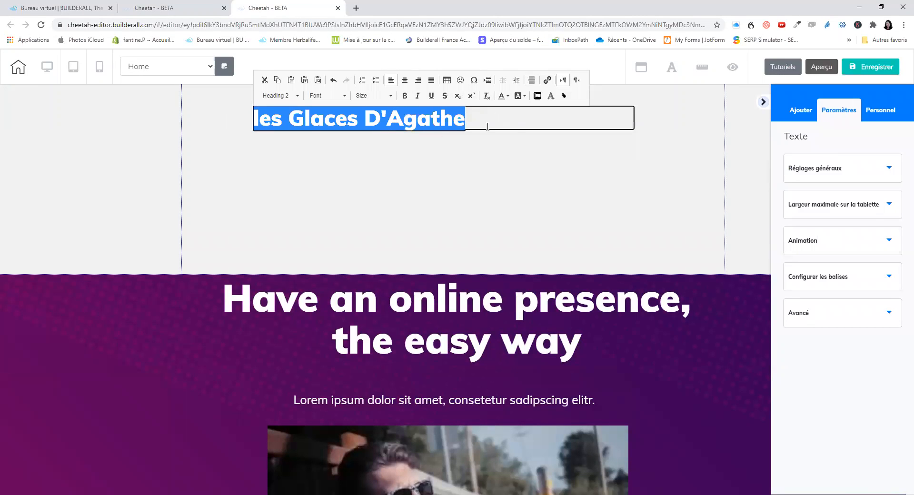
{"action": "left_click", "coordinate": [523, 98]}
{"action": "left_click", "coordinate": [580, 130]}
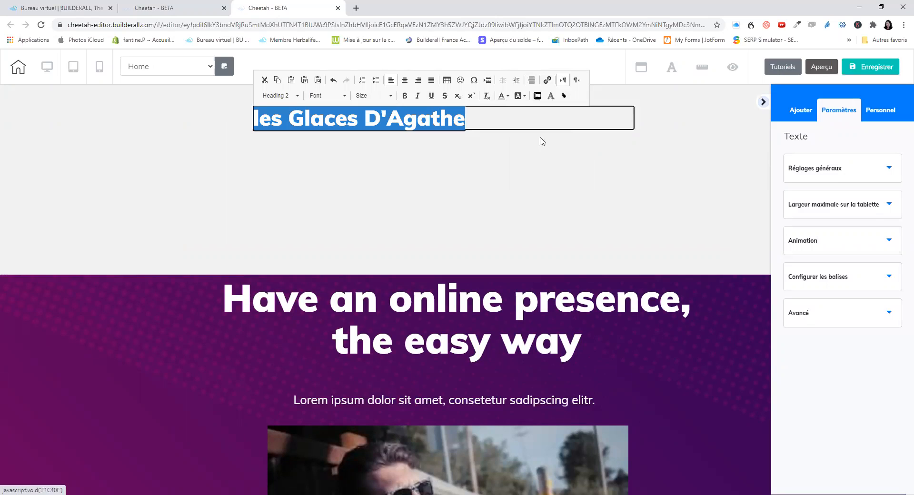
{"action": "left_click", "coordinate": [403, 172]}
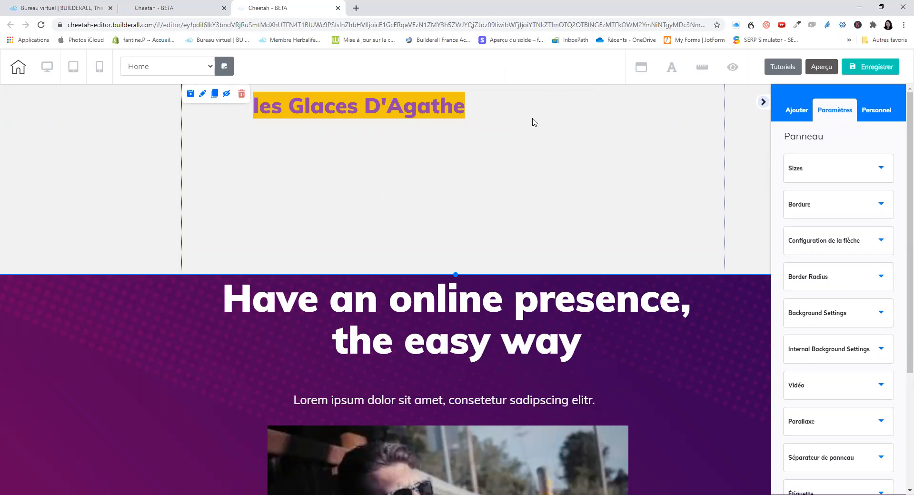
{"action": "double_click", "coordinate": [376, 111]}
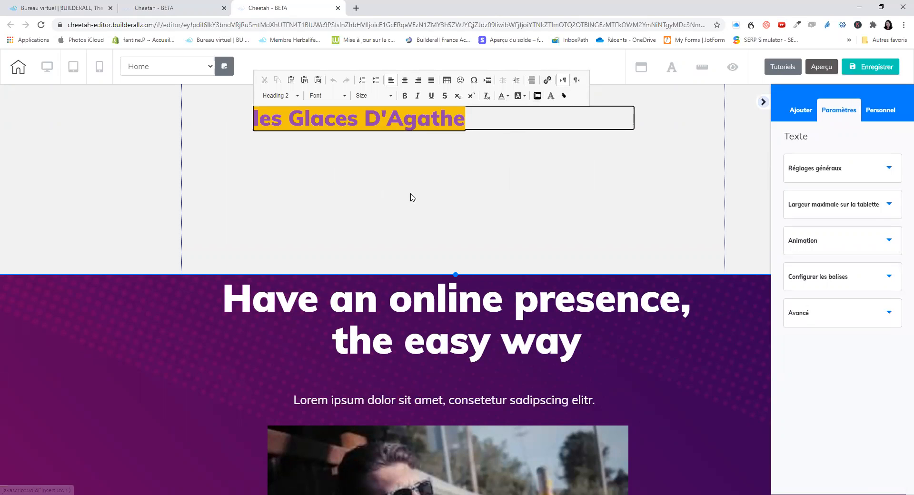
{"action": "left_click", "coordinate": [616, 127]}
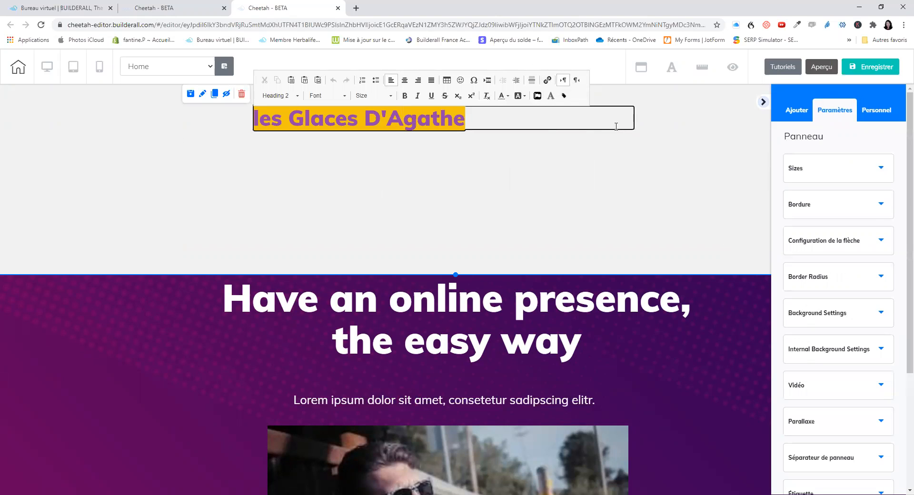
{"action": "left_click", "coordinate": [647, 165]}
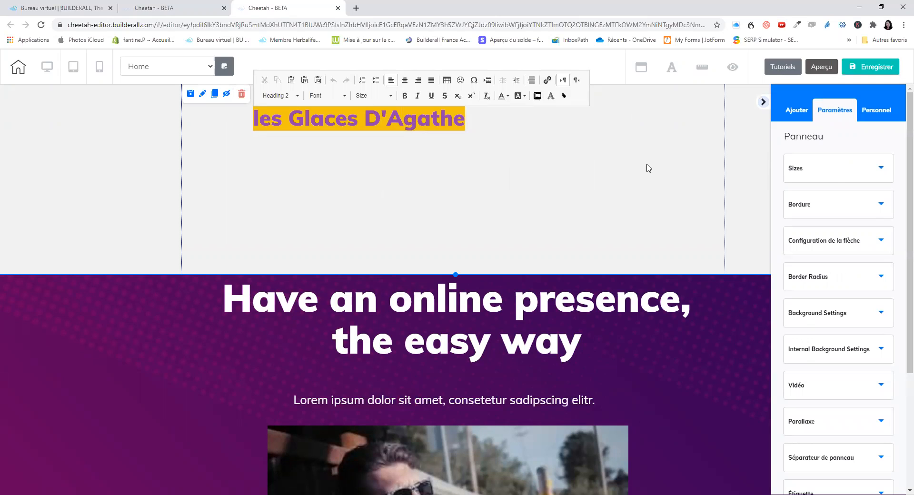
- Narrow the heading's text box in the first panel so that it fits the width of its text
{"action": "left_click", "coordinate": [433, 110]}
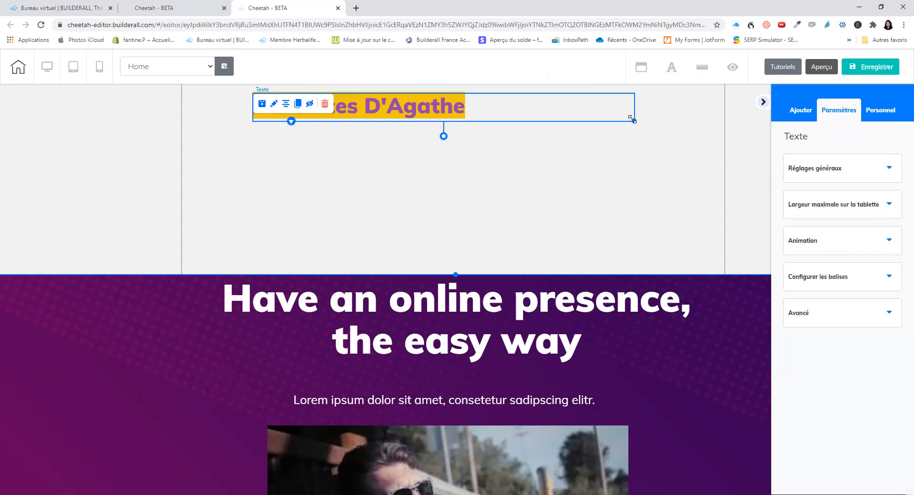
{"action": "left_click_drag", "start_coordinate": [630, 123], "coordinate": [470, 108]}
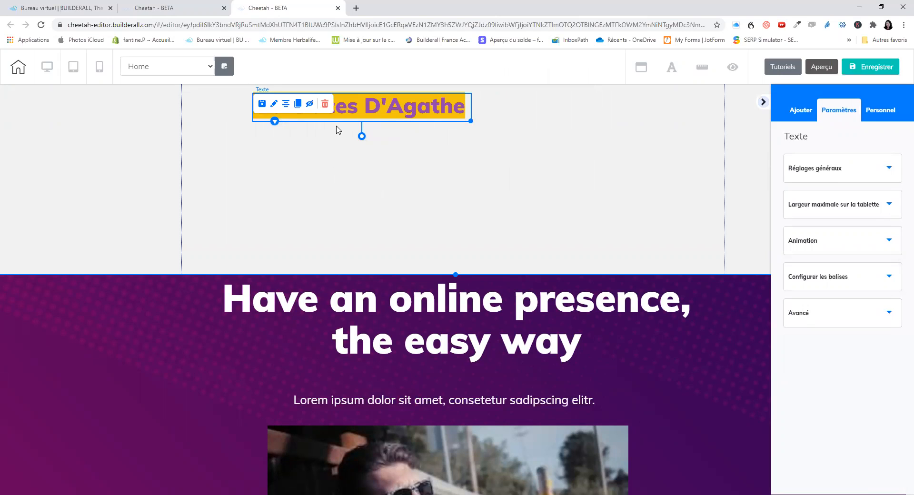
{"action": "mouse_move", "coordinate": [362, 137]}
{"action": "left_mouse_down"}
{"action": "mouse_move", "coordinate": [379, 130]}
{"action": "mouse_move", "coordinate": [358, 135]}
{"action": "mouse_move", "coordinate": [361, 125]}
{"action": "left_mouse_up"}
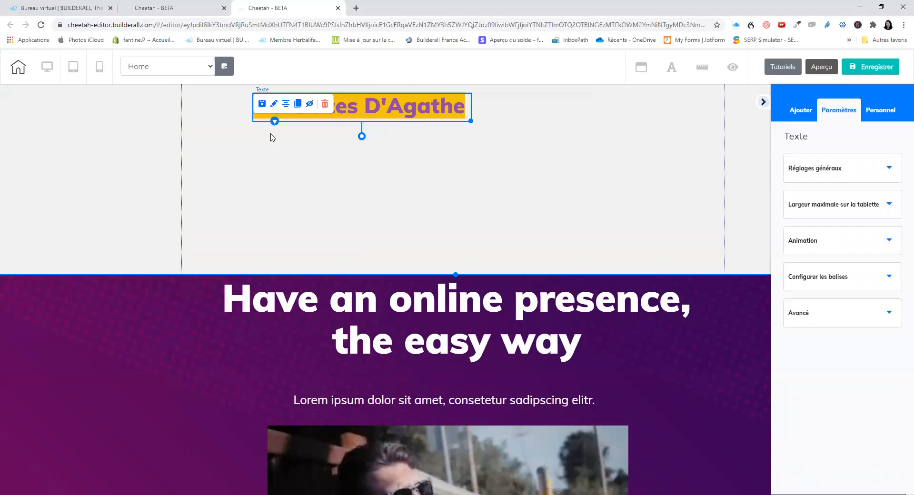
- Duplicate the heading, placing the copy below it, and centre the original horizontally in the panel
{"action": "left_click", "coordinate": [297, 106]}
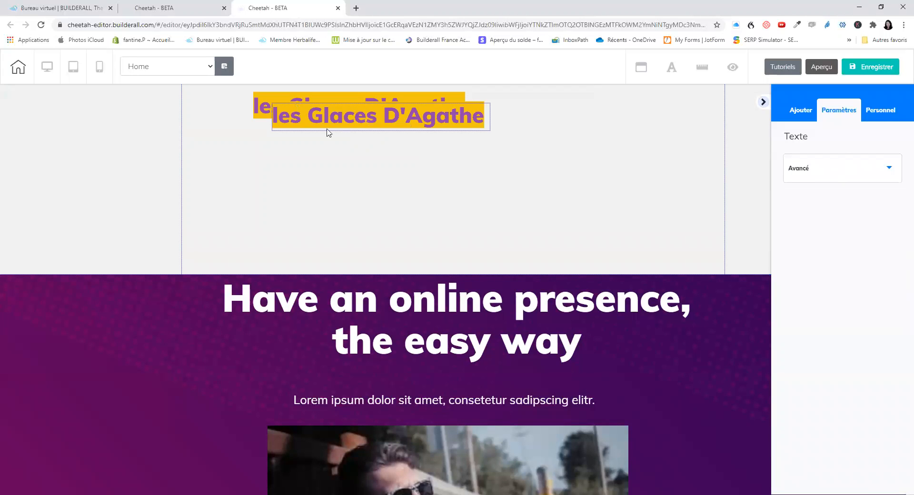
{"action": "left_click_drag", "start_coordinate": [347, 118], "coordinate": [342, 174]}
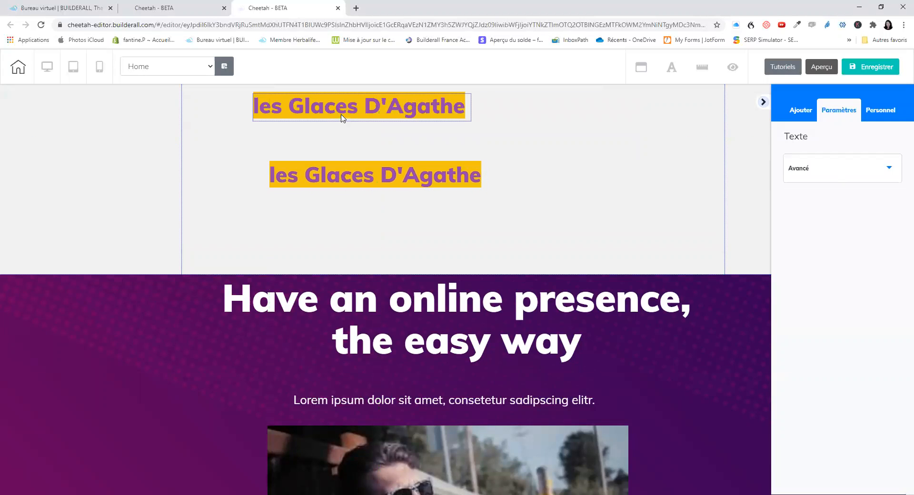
{"action": "left_click", "coordinate": [341, 112]}
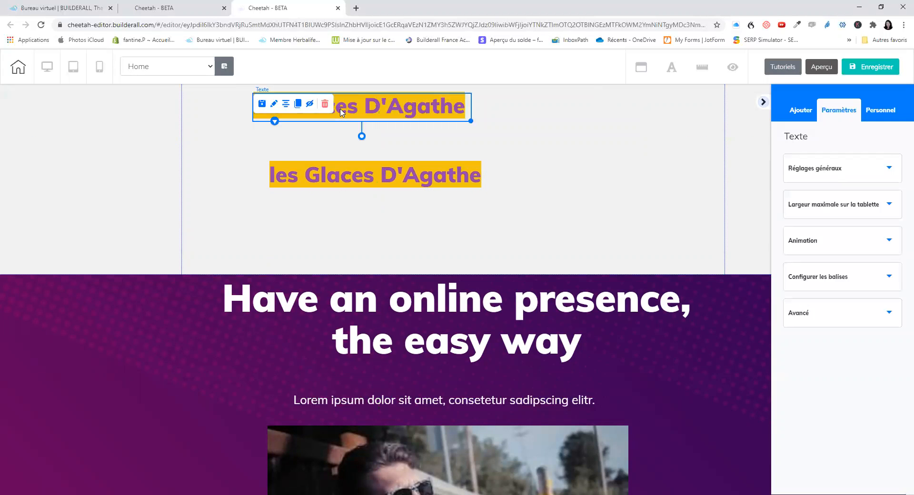
{"action": "left_click", "coordinate": [286, 105]}
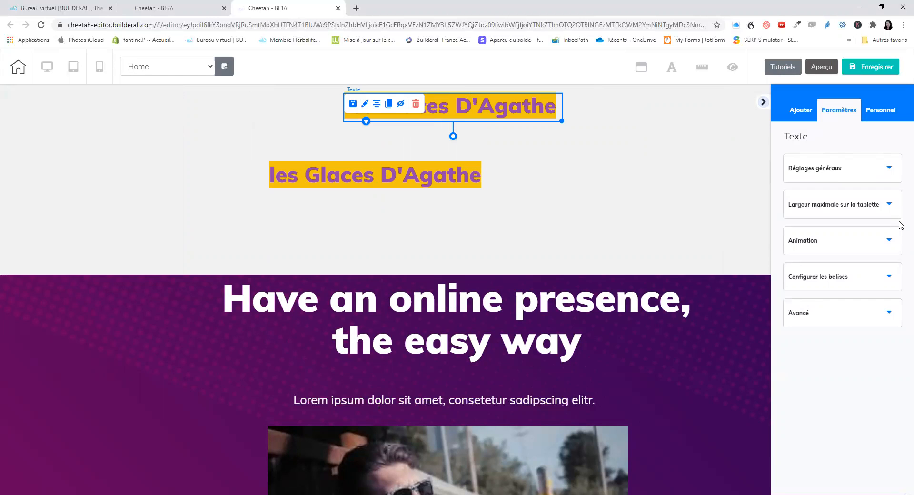
- Animate the upper heading with the flash effect, triggered by "Quand visible" and repeating infinitely
{"action": "left_click", "coordinate": [890, 241]}
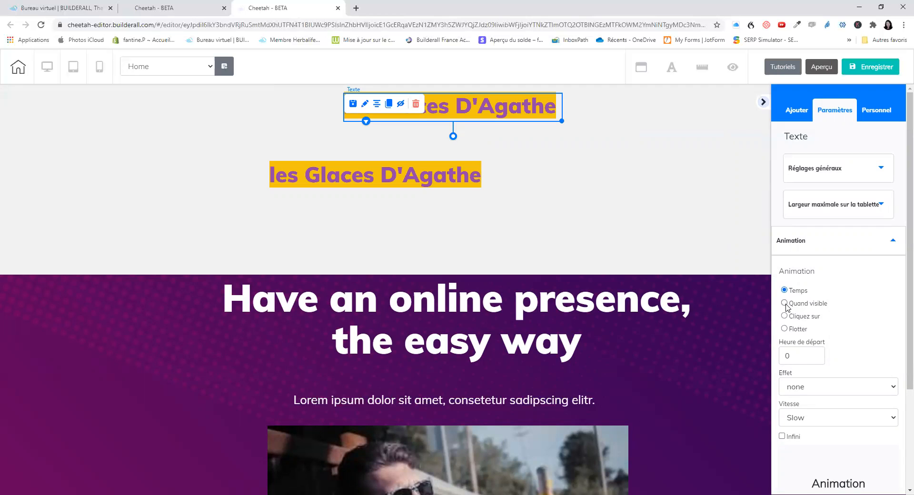
{"action": "left_click", "coordinate": [785, 303]}
{"action": "scroll", "coordinate": [843, 327], "scroll_direction": "down", "scroll_amount": 2}
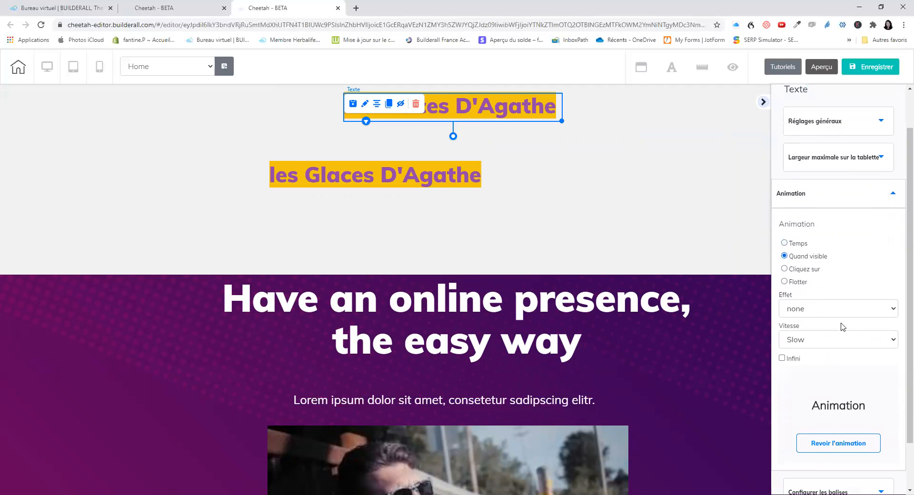
{"action": "left_click", "coordinate": [893, 262]}
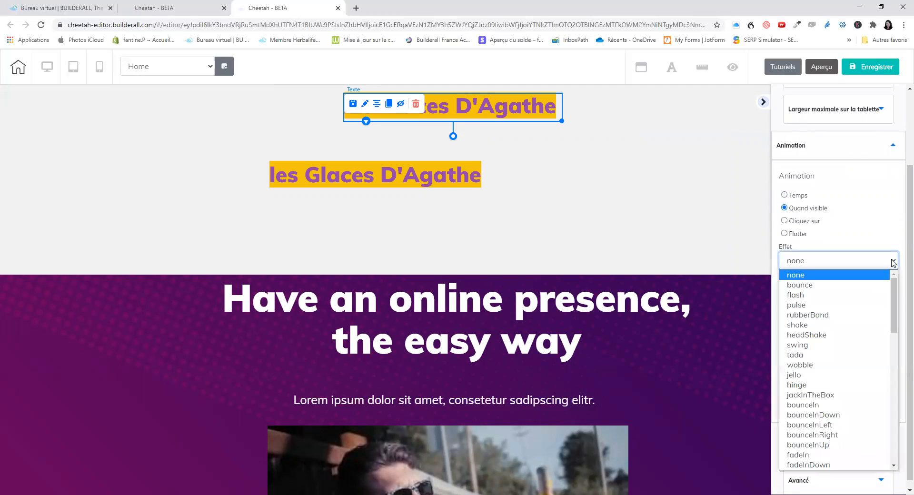
{"action": "left_click", "coordinate": [829, 295]}
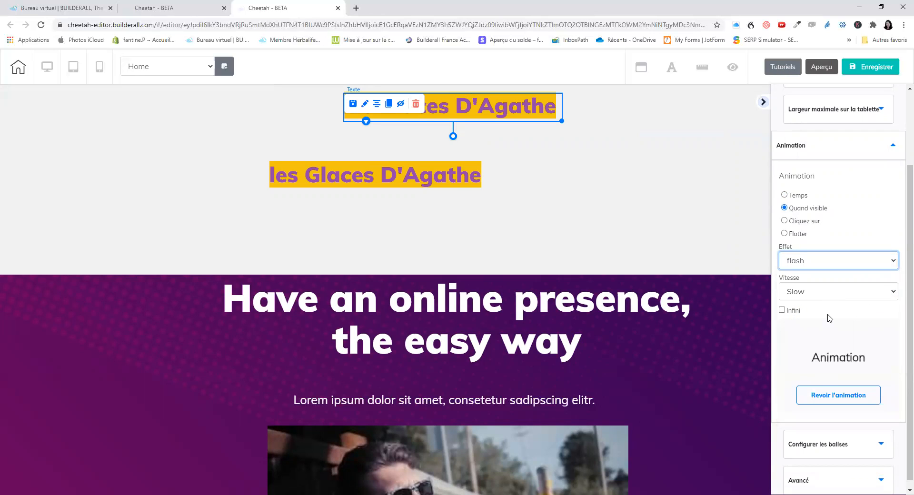
{"action": "left_click", "coordinate": [782, 311]}
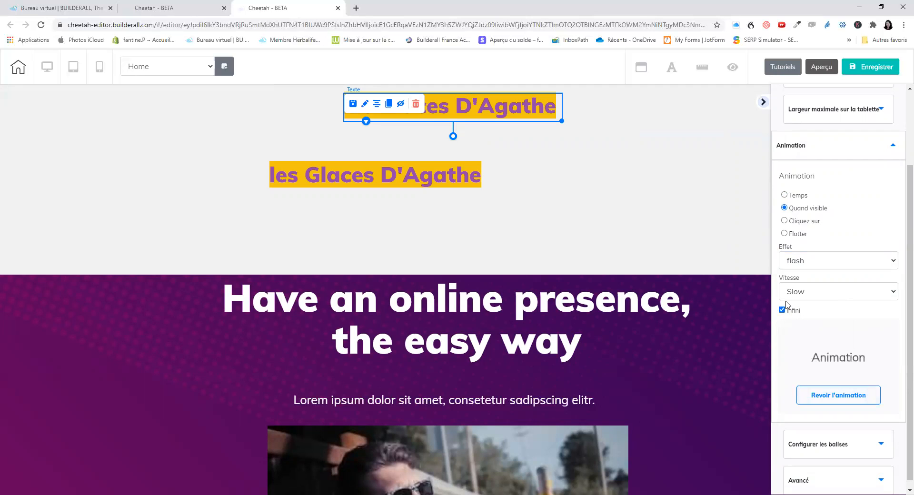
{"action": "left_click", "coordinate": [618, 212]}
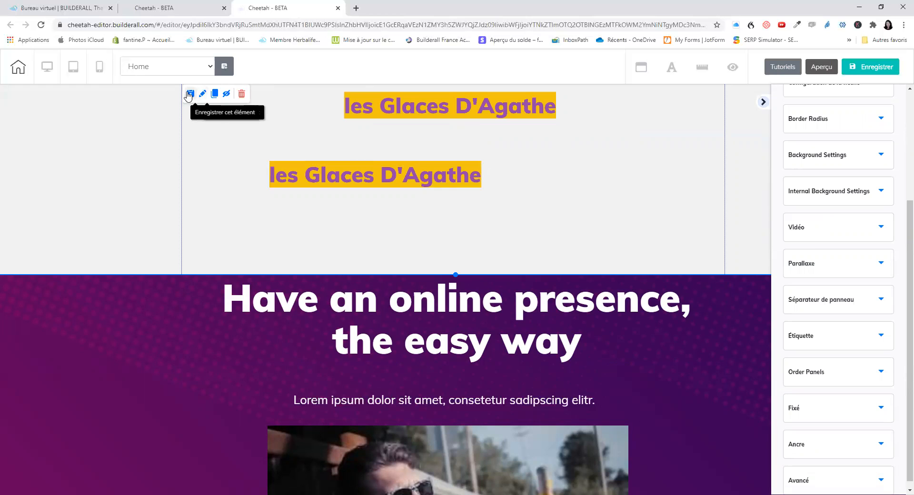
- Save the animated upper heading as a personal element named "les glaces d'agathe"
{"action": "left_click", "coordinate": [437, 114]}
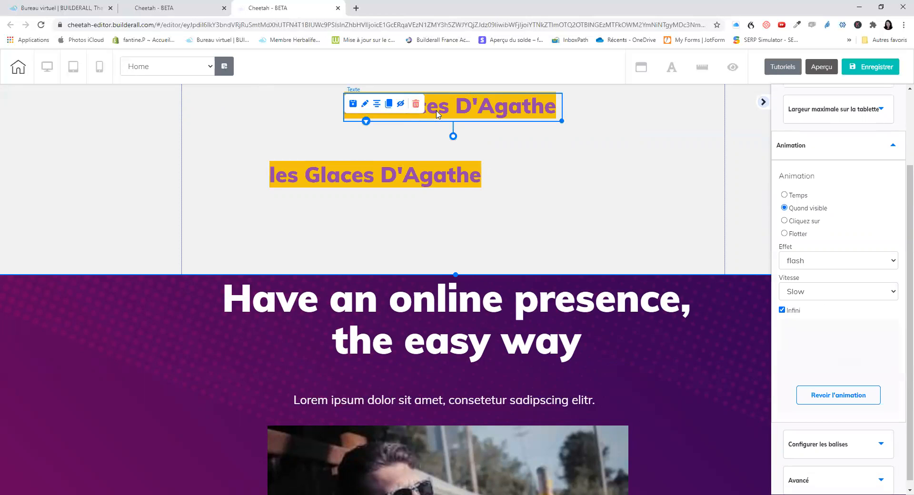
{"action": "left_click", "coordinate": [352, 104]}
{"action": "left_click", "coordinate": [397, 249]}
{"action": "type", "text": "les "}
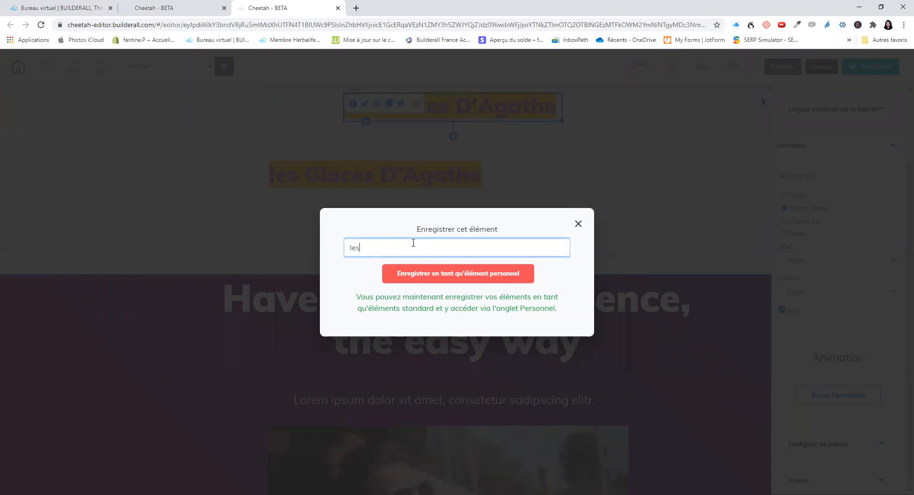
{"action": "type", "text": "glaces d'agathe"}
{"action": "left_click", "coordinate": [442, 269]}
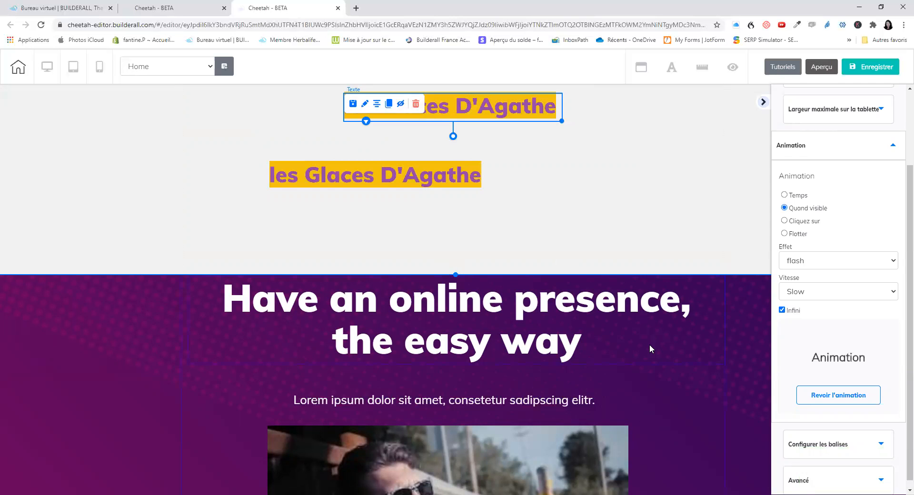
- Replace the heading "Have an online presence, the easy way" in the second panel with "Les Glaces d'Agathe"
{"action": "scroll", "coordinate": [649, 266], "scroll_direction": "down", "scroll_amount": 1}
{"action": "scroll", "coordinate": [649, 265], "scroll_direction": "down", "scroll_amount": 4}
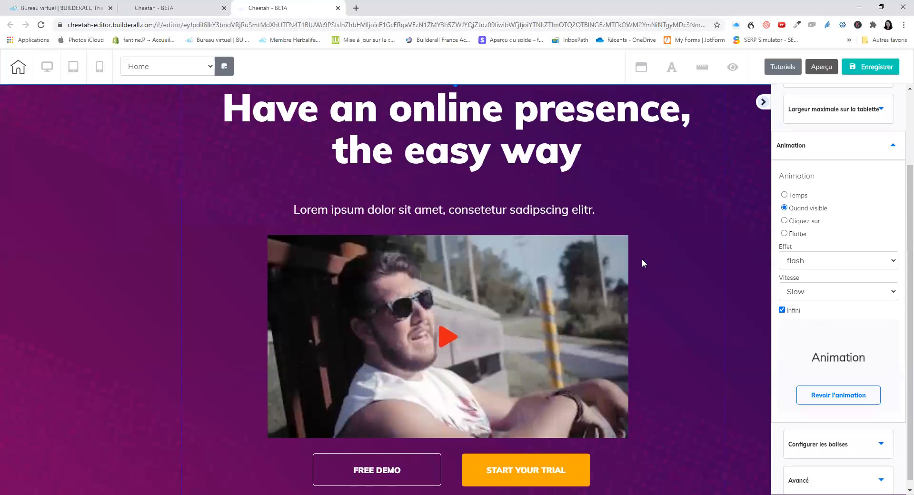
{"action": "left_click", "coordinate": [593, 159]}
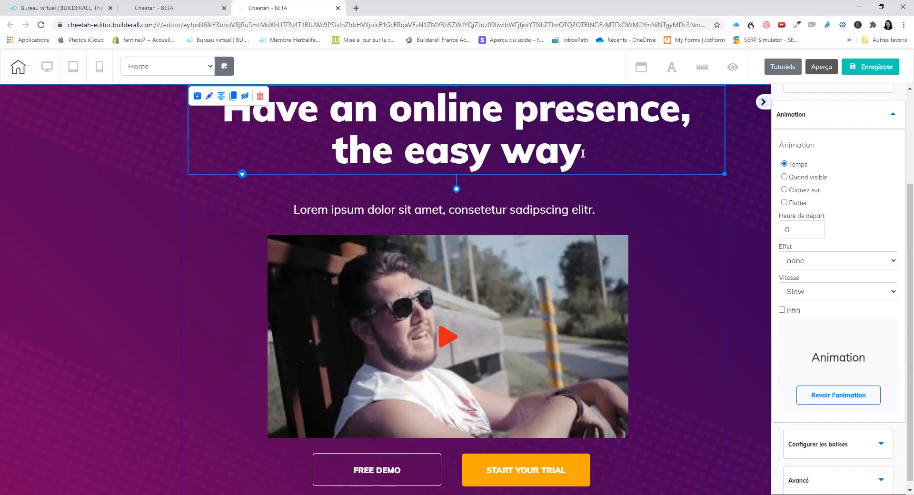
{"action": "double_click", "coordinate": [590, 155]}
{"action": "left_click_drag", "start_coordinate": [589, 157], "coordinate": [229, 127]}
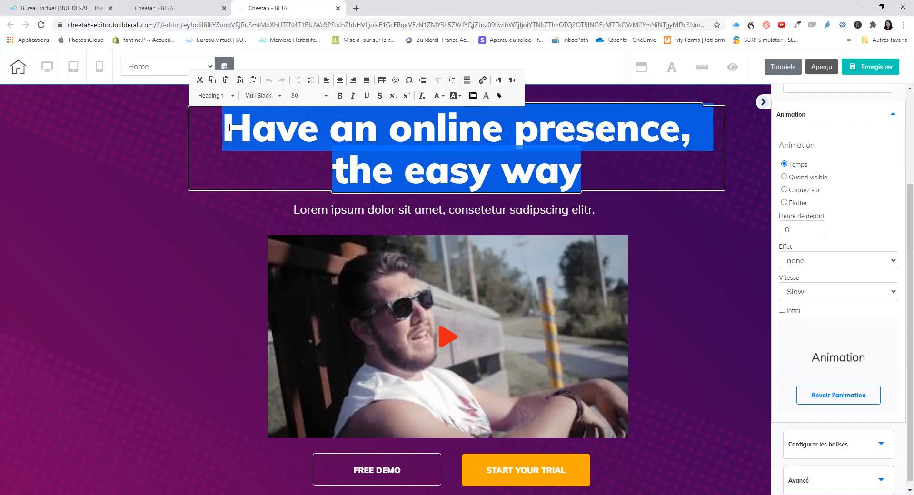
{"action": "type", "text": "Les G"}
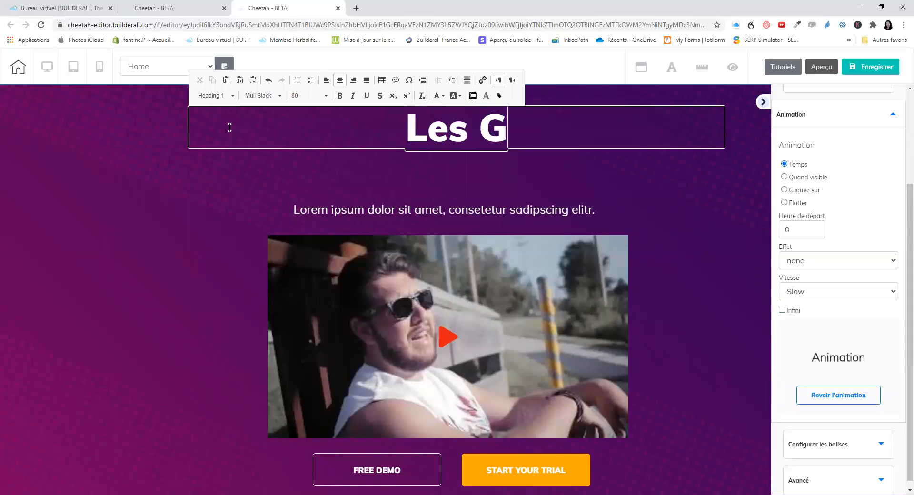
{"action": "type", "text": "laces"}
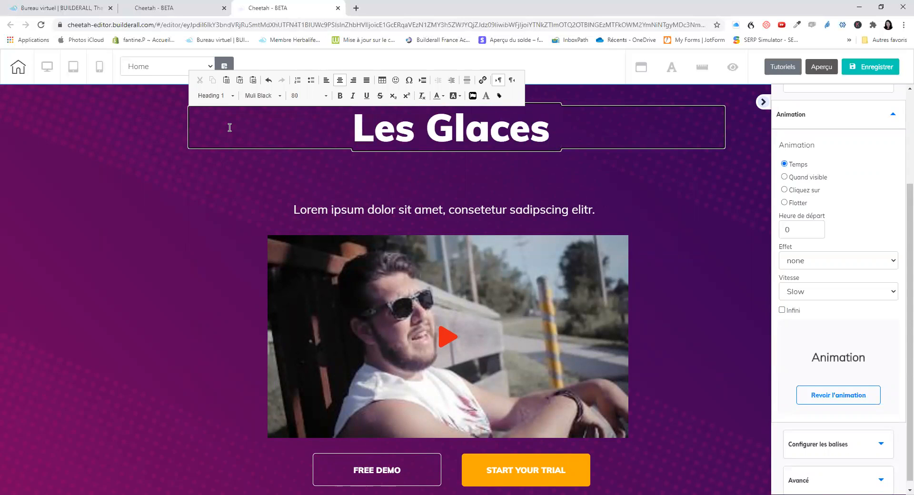
{"action": "type", "text": " d'Agathe"}
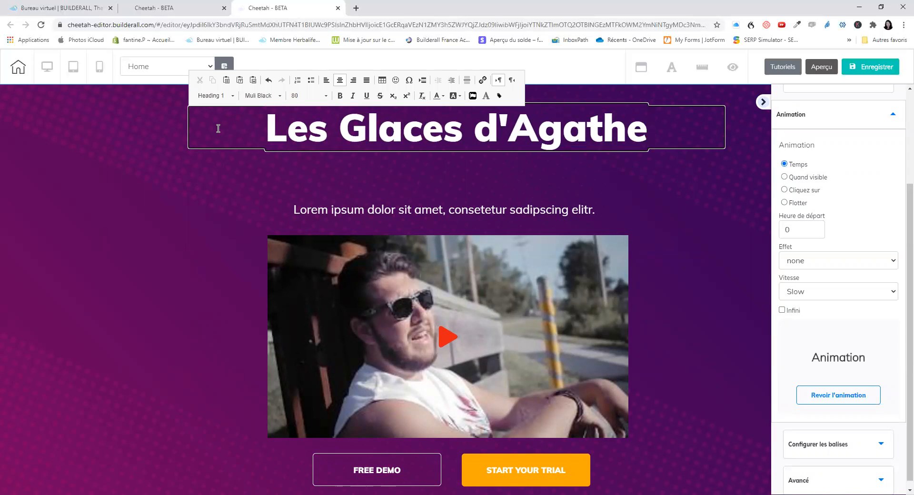
- Finish editing the heading and open the general settings of the YouTube video element below it
{"action": "left_click", "coordinate": [679, 215]}
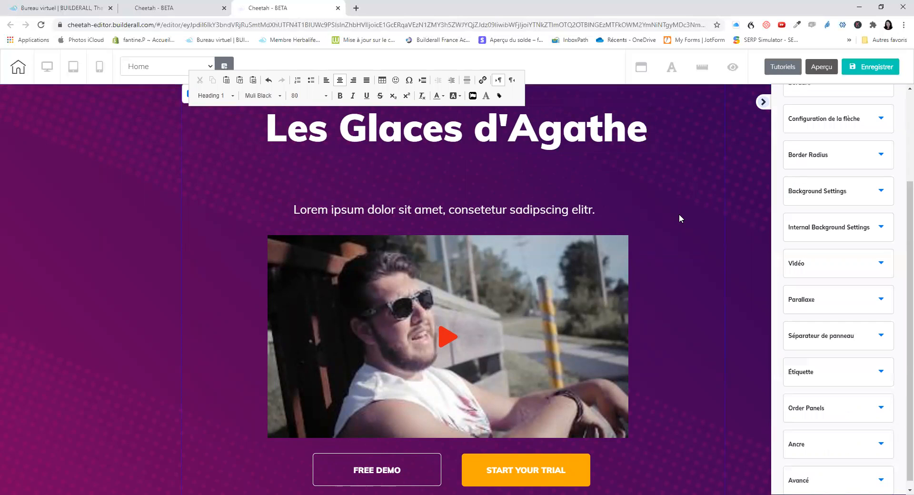
{"action": "scroll", "coordinate": [679, 215], "scroll_direction": "down", "scroll_amount": 1}
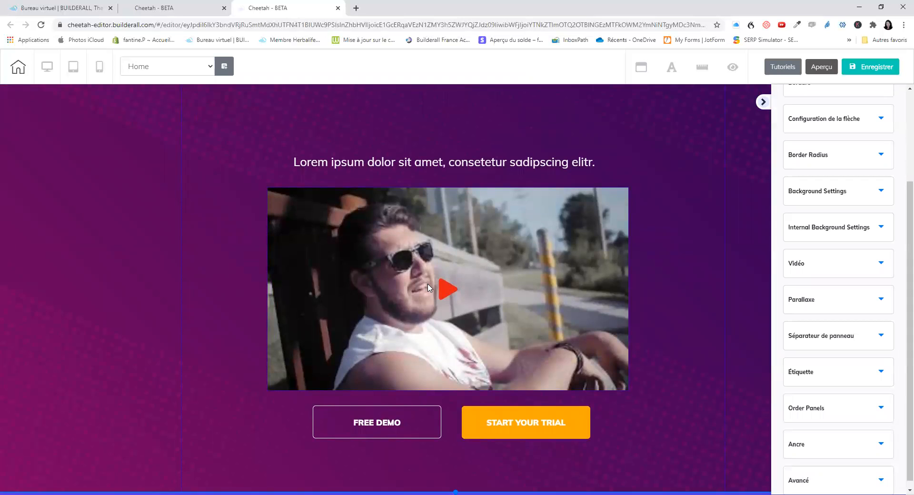
{"action": "left_click", "coordinate": [446, 287]}
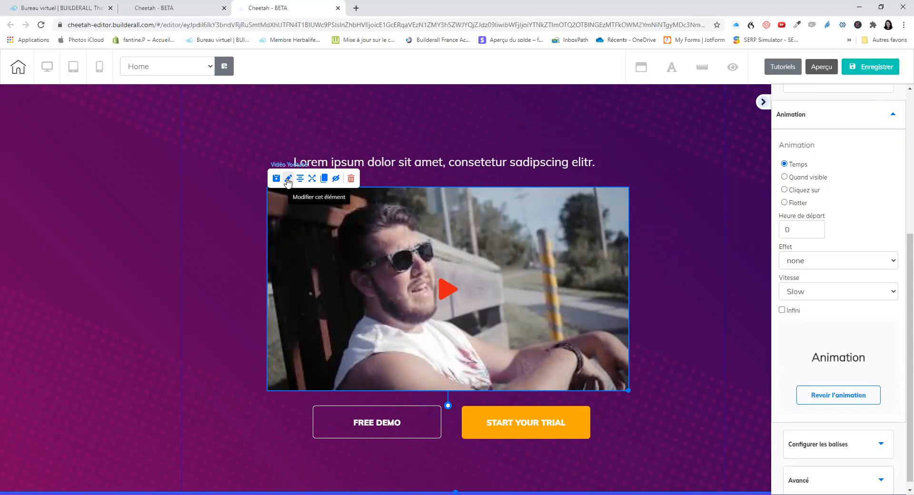
{"action": "scroll", "coordinate": [880, 244], "scroll_direction": "up", "scroll_amount": 4}
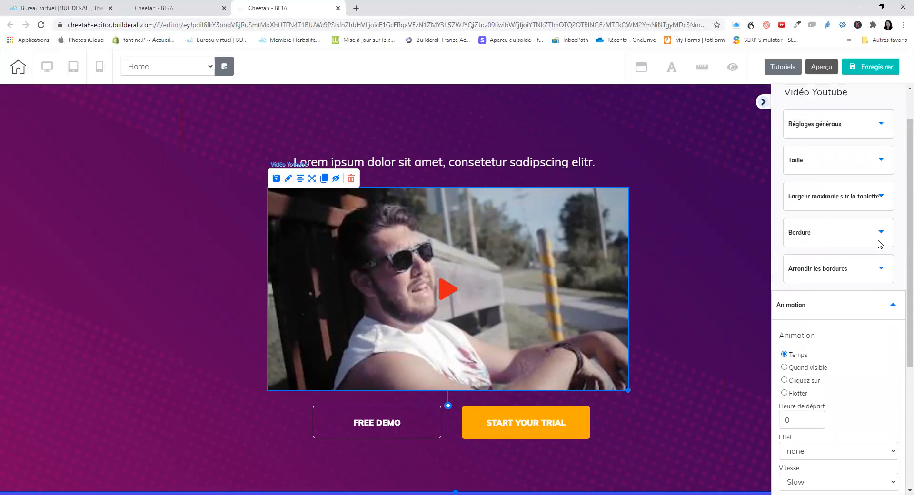
{"action": "scroll", "coordinate": [879, 244], "scroll_direction": "up", "scroll_amount": 1}
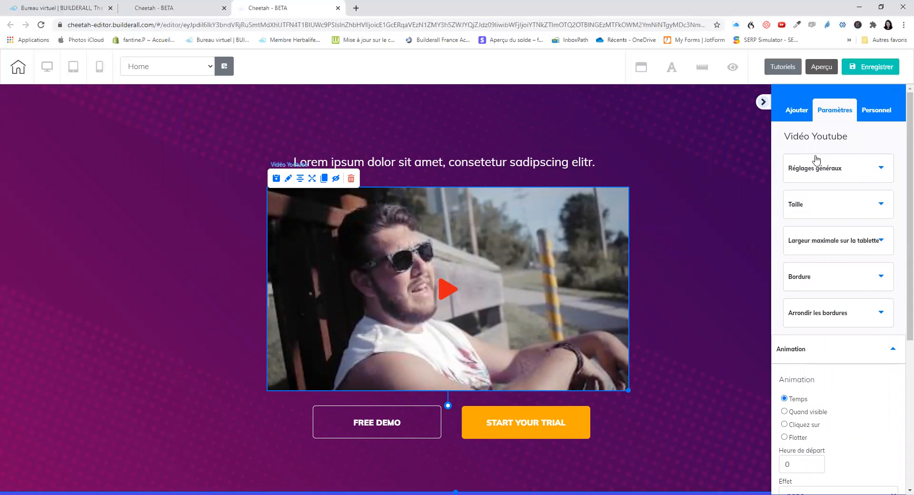
{"action": "left_click", "coordinate": [882, 169]}
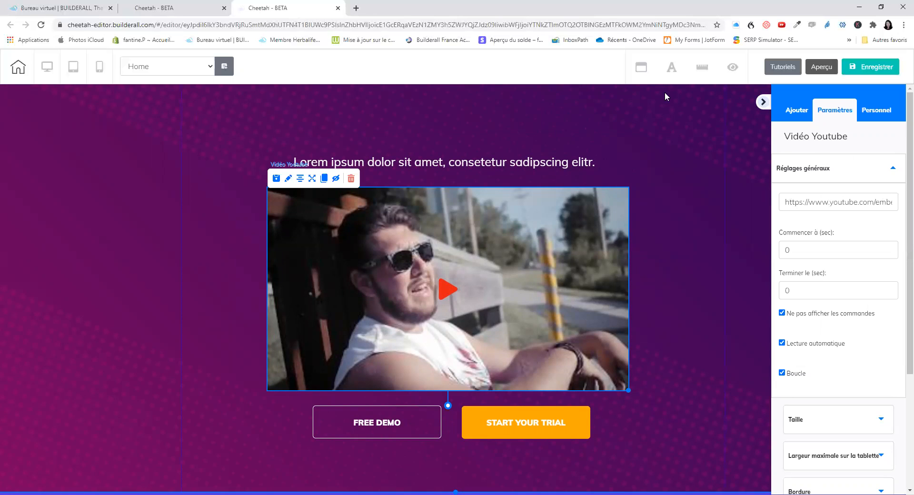
- Open YouTube in a new browser tab and search for "les glaces"
{"action": "left_click", "coordinate": [355, 9]}
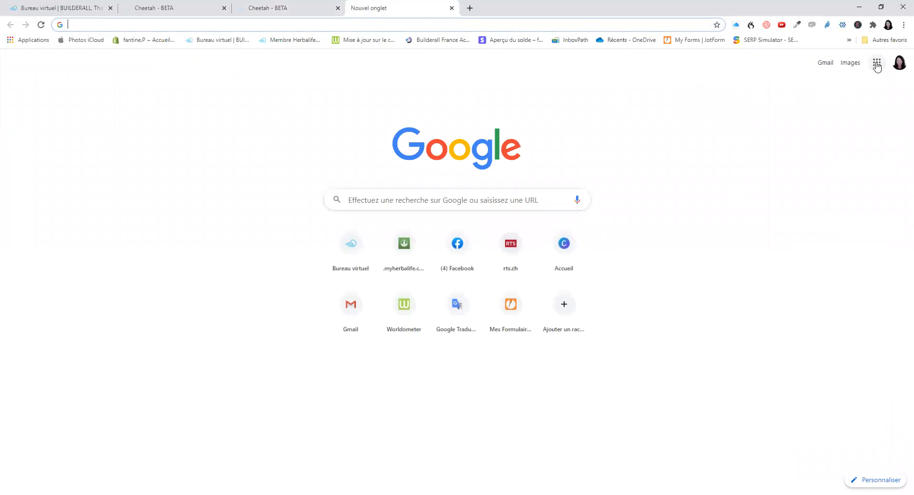
{"action": "left_click", "coordinate": [877, 63]}
{"action": "left_click", "coordinate": [871, 141]}
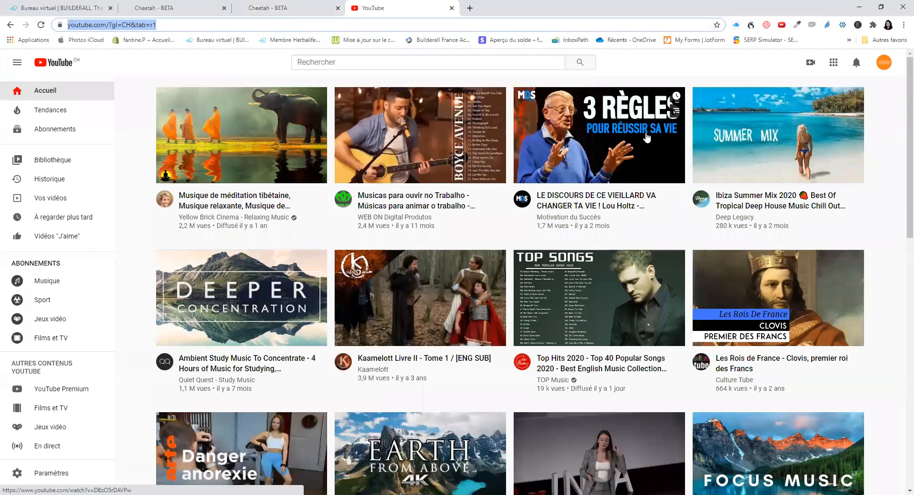
{"action": "left_click", "coordinate": [338, 56]}
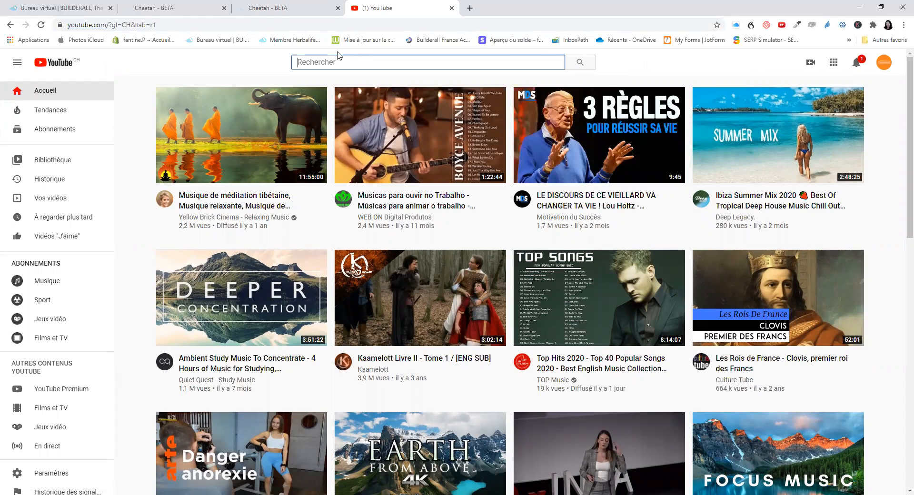
{"action": "type", "text": "les glaces"}
{"action": "key", "text": "Return"}
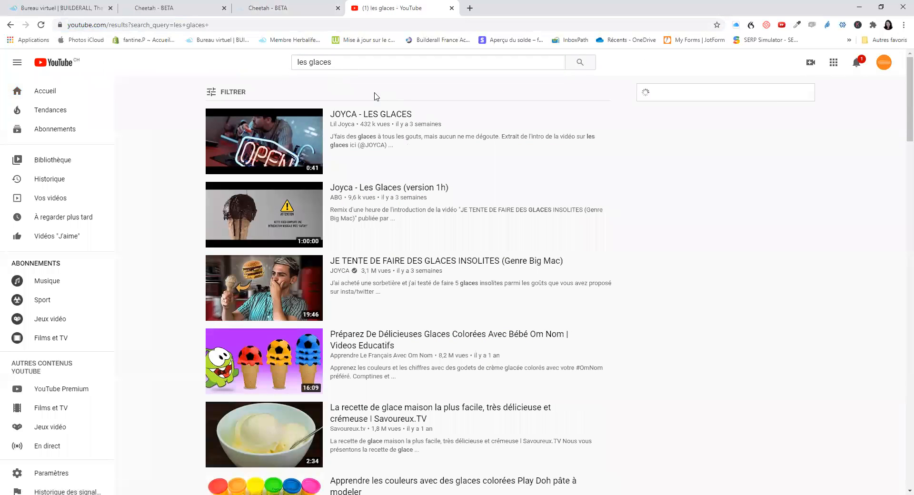
- Open the video "Joyca - Les Glaces (version 1h)" and copy its share link
{"action": "left_click", "coordinate": [269, 222]}
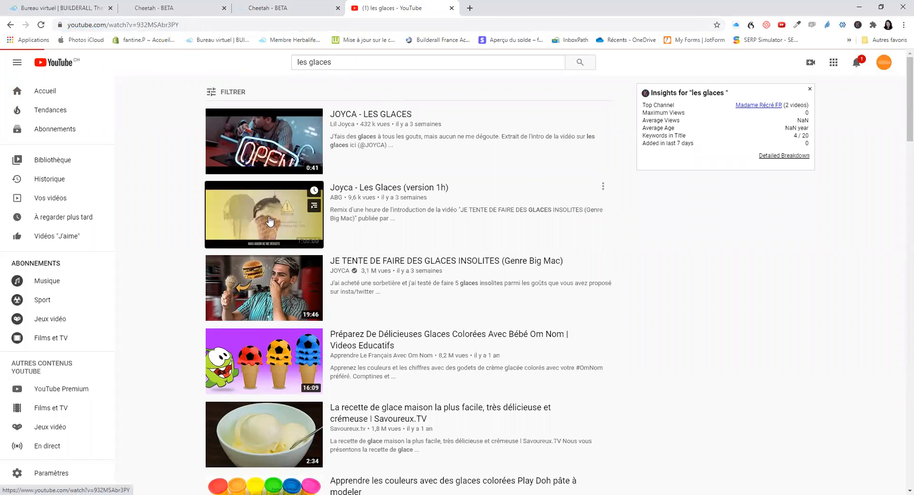
{"action": "scroll", "coordinate": [518, 278], "scroll_direction": "down", "scroll_amount": 2}
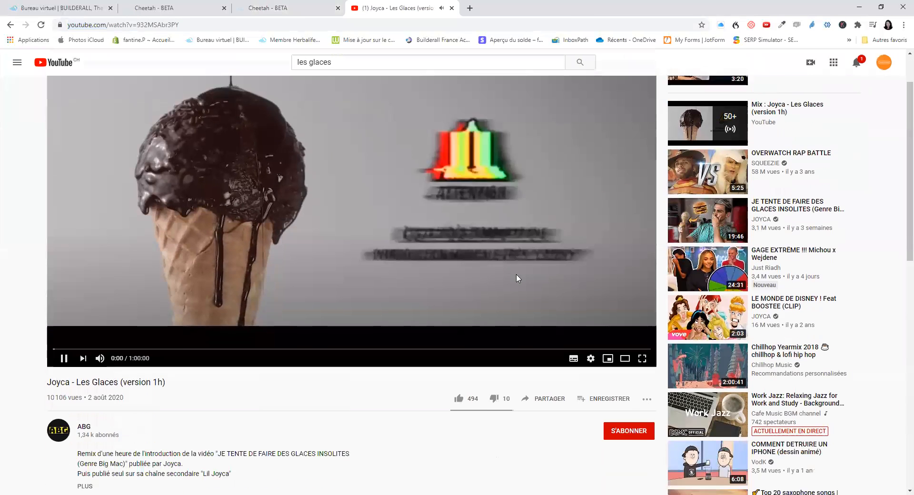
{"action": "scroll", "coordinate": [518, 279], "scroll_direction": "down", "scroll_amount": 1}
{"action": "left_click", "coordinate": [543, 399]}
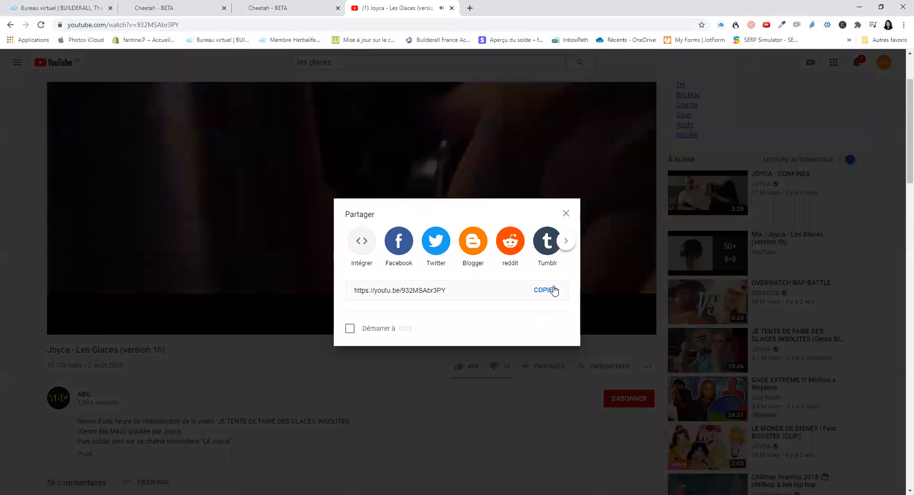
{"action": "left_click", "coordinate": [553, 289]}
{"action": "key", "text": "ctrl+c"}
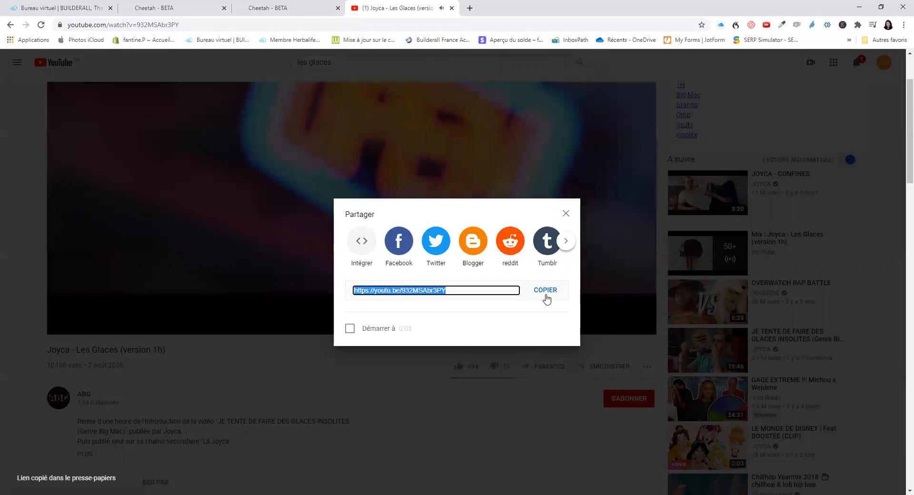
{"action": "left_click", "coordinate": [307, 9]}
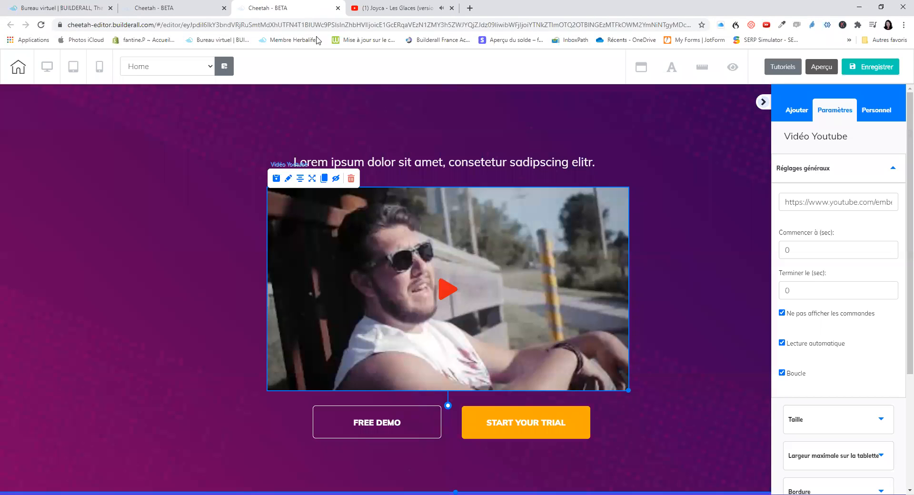
{"action": "left_click_drag", "start_coordinate": [784, 202], "coordinate": [901, 202]}
{"action": "key", "text": "ctrl+v"}
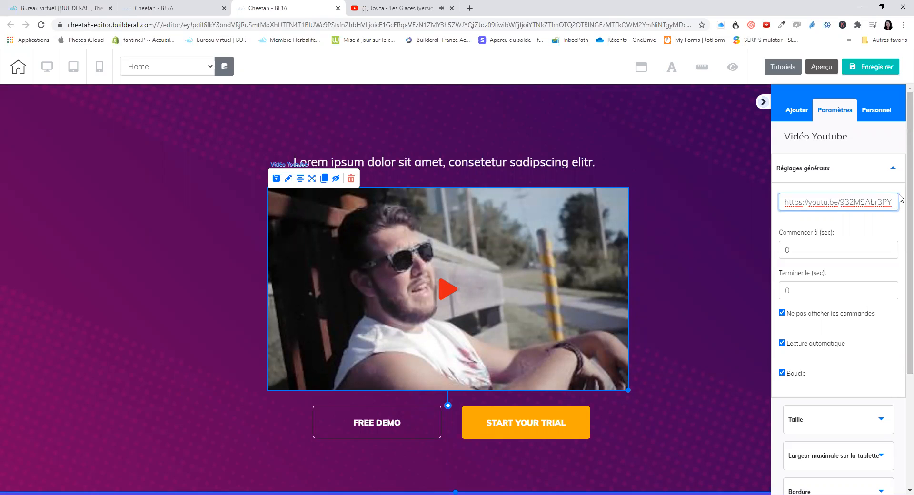
- Save the site, agree to publish it, and dismiss the publication dialog
{"action": "left_click", "coordinate": [889, 66]}
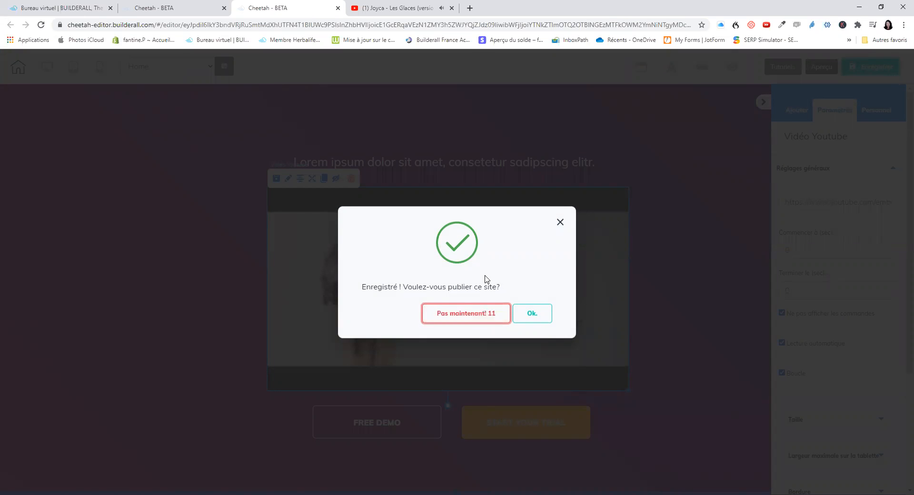
{"action": "left_click", "coordinate": [538, 315]}
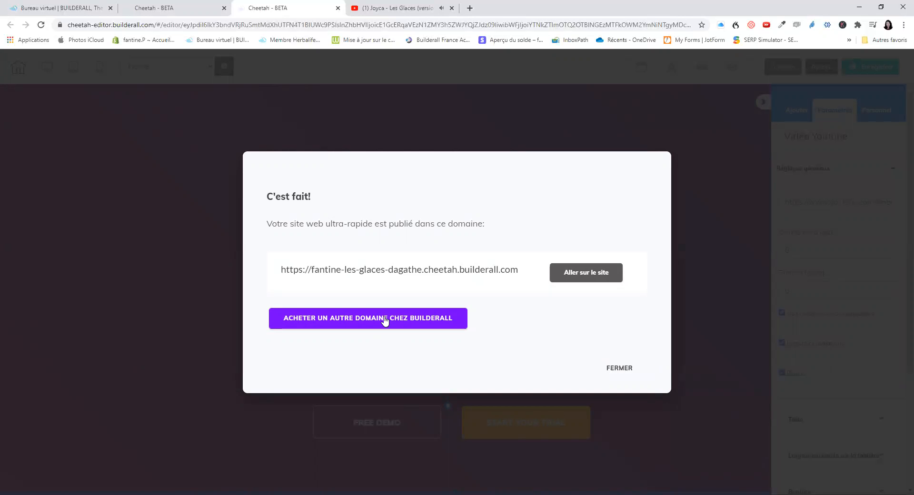
{"action": "left_click", "coordinate": [619, 368]}
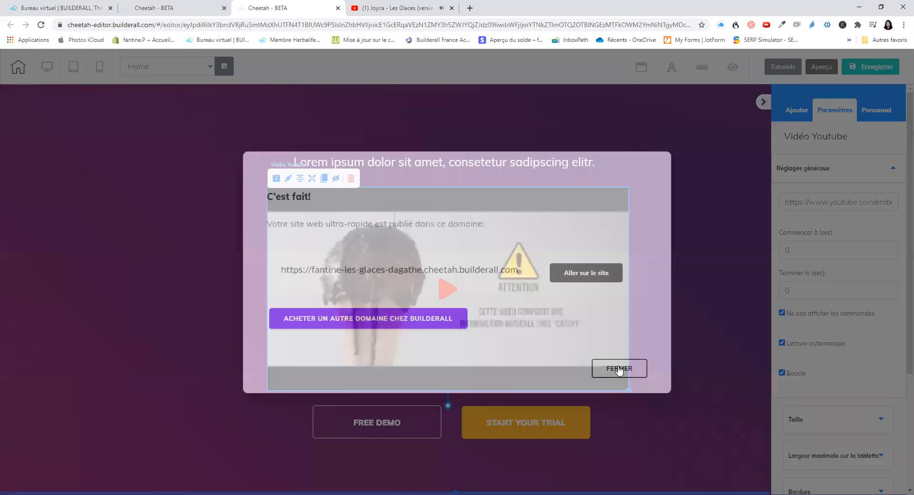
{"action": "scroll", "coordinate": [682, 322], "scroll_direction": "up", "scroll_amount": 4}
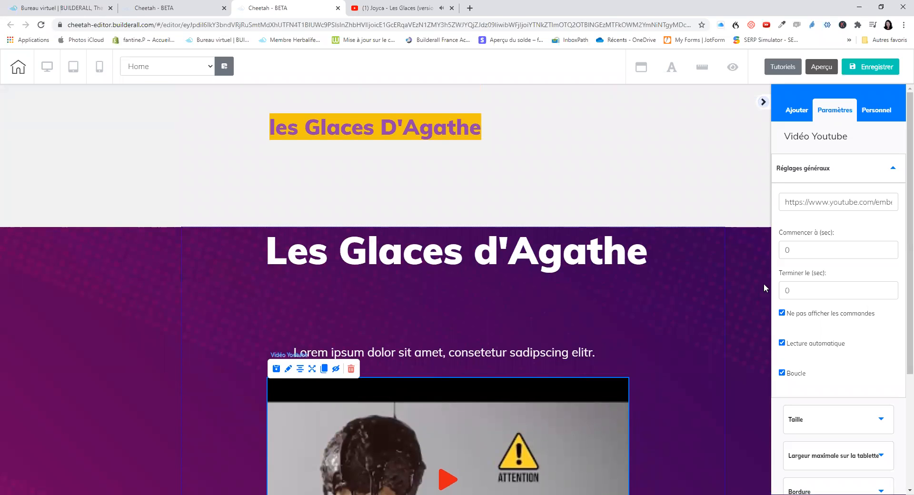
{"action": "left_click", "coordinate": [793, 111]}
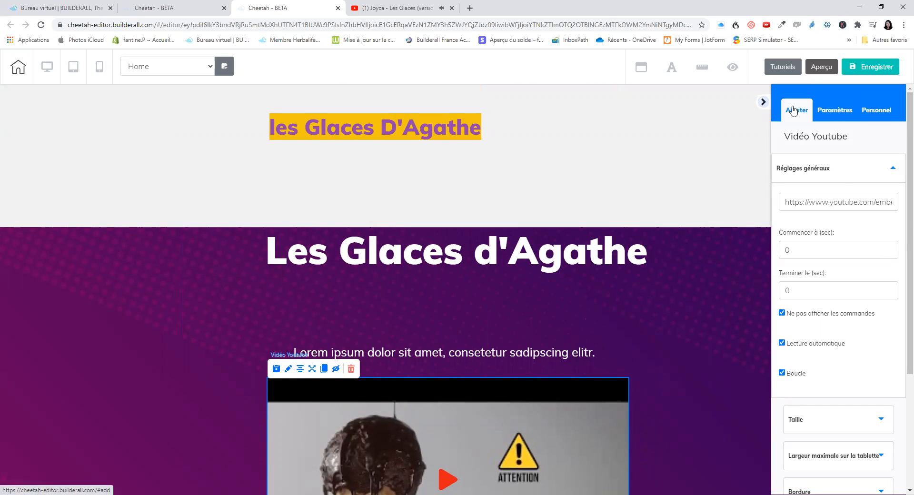
{"action": "left_click", "coordinate": [807, 141]}
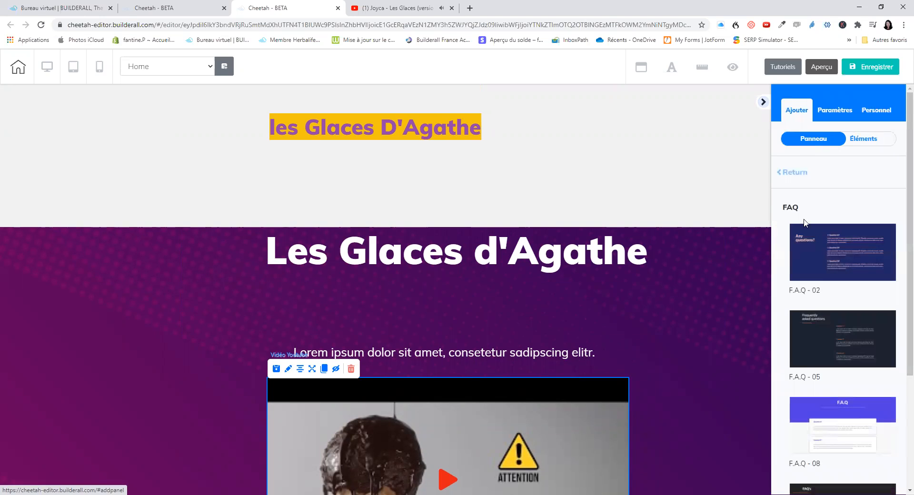
{"action": "scroll", "coordinate": [820, 256], "scroll_direction": "down", "scroll_amount": 5}
{"action": "scroll", "coordinate": [821, 256], "scroll_direction": "up", "scroll_amount": 3}
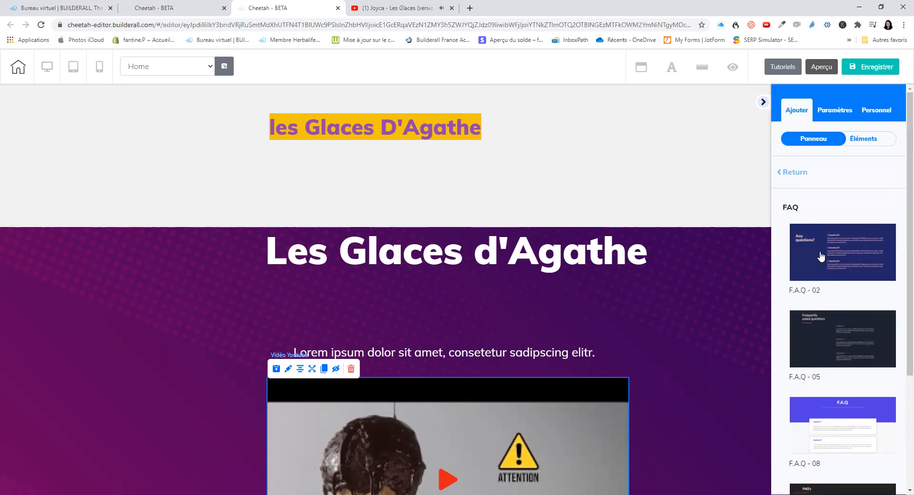
{"action": "left_click", "coordinate": [839, 110]}
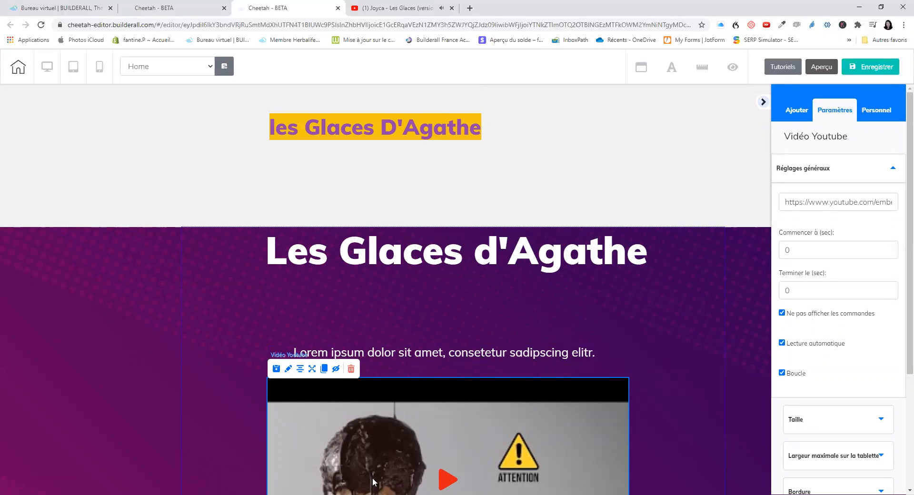
- Add the saved personal panel "Pan fruit rouges" to the page and check it beneath the F.A.Q panel
{"action": "left_click", "coordinate": [884, 115]}
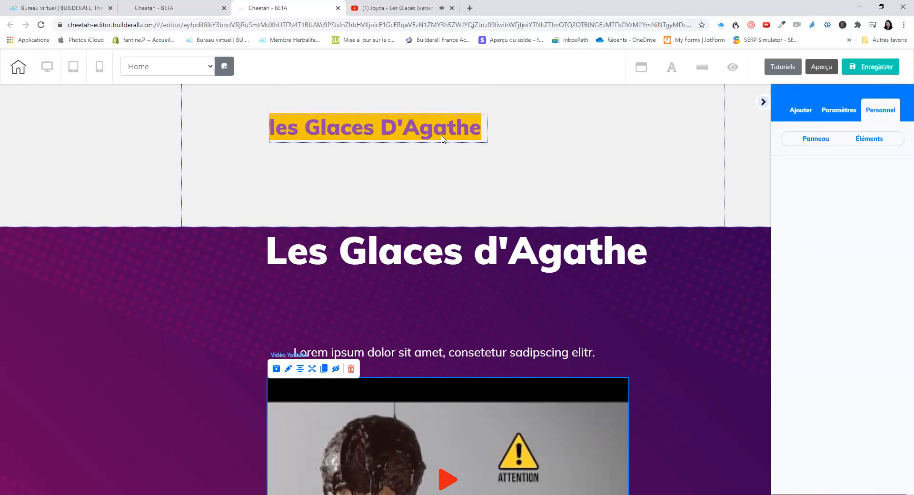
{"action": "left_click", "coordinate": [815, 139]}
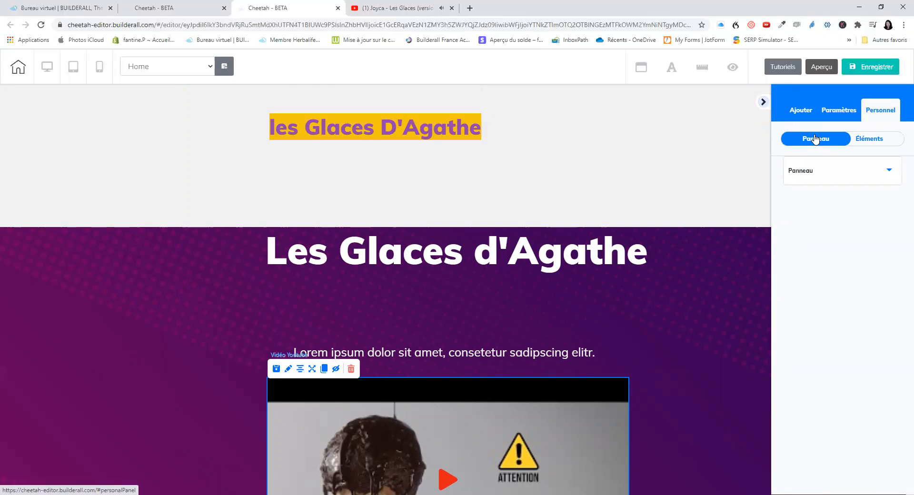
{"action": "left_click", "coordinate": [891, 169]}
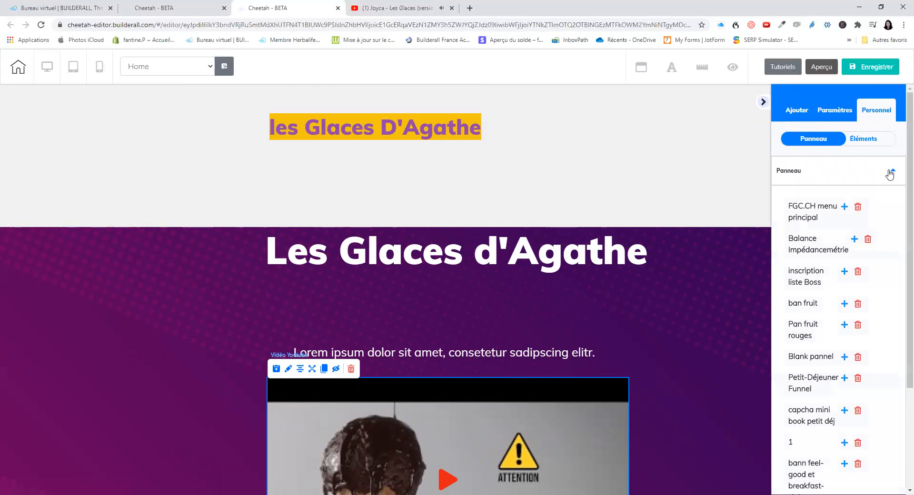
{"action": "left_click", "coordinate": [845, 325]}
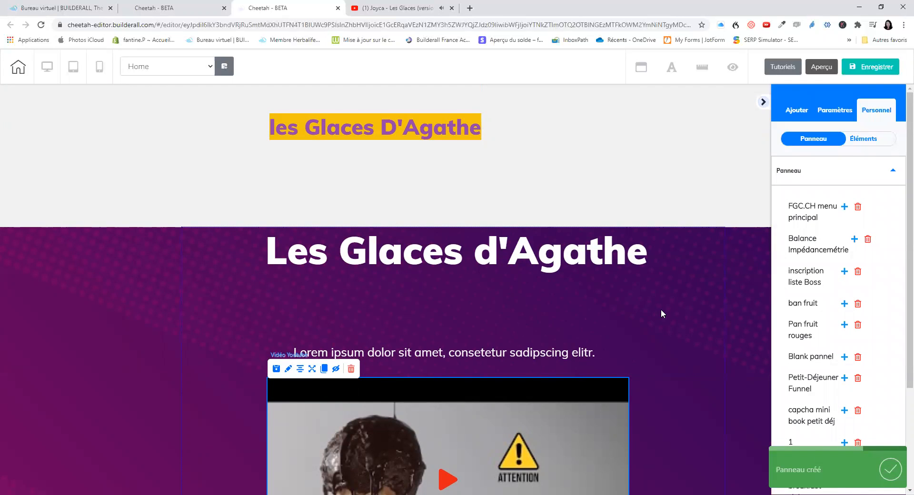
{"action": "scroll", "coordinate": [661, 312], "scroll_direction": "down", "scroll_amount": 13}
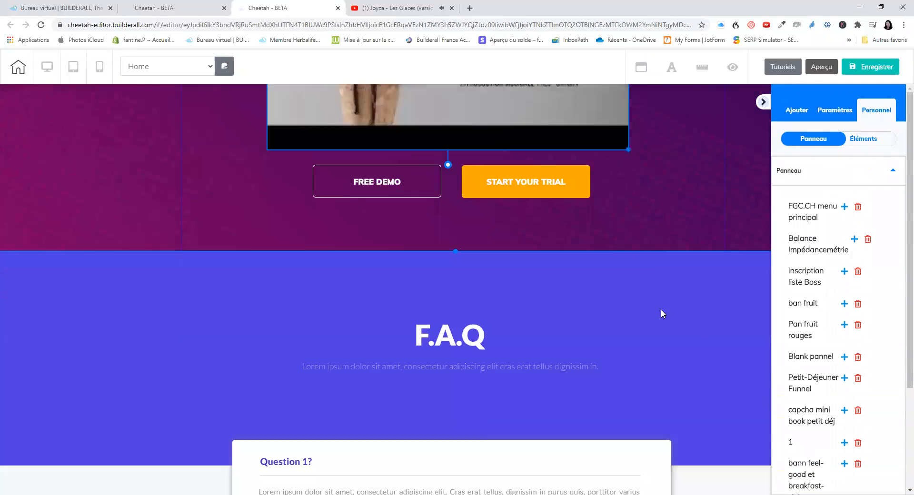
{"action": "scroll", "coordinate": [660, 313], "scroll_direction": "down", "scroll_amount": 6}
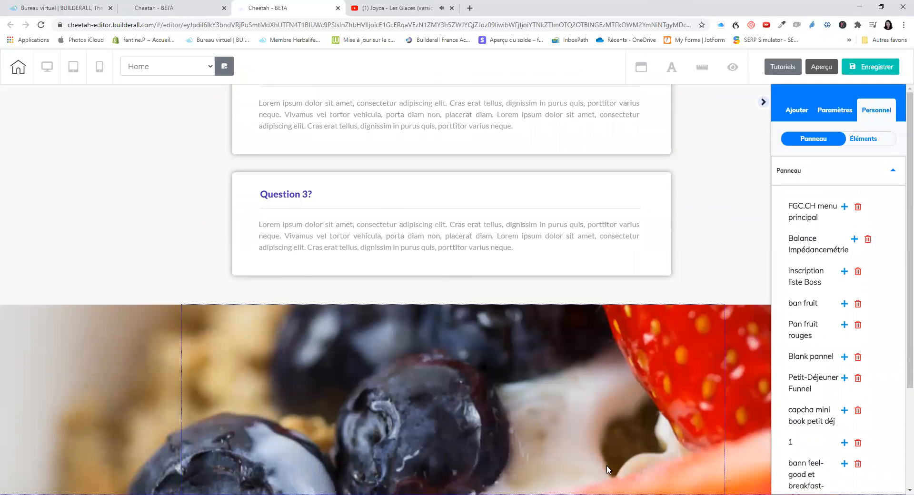
{"action": "scroll", "coordinate": [660, 375], "scroll_direction": "up", "scroll_amount": 7}
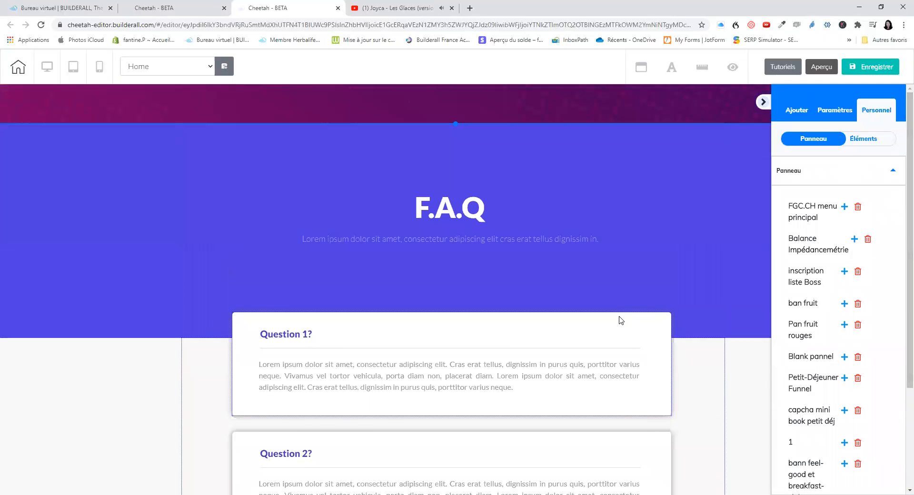
{"action": "scroll", "coordinate": [619, 320], "scroll_direction": "up", "scroll_amount": 3}
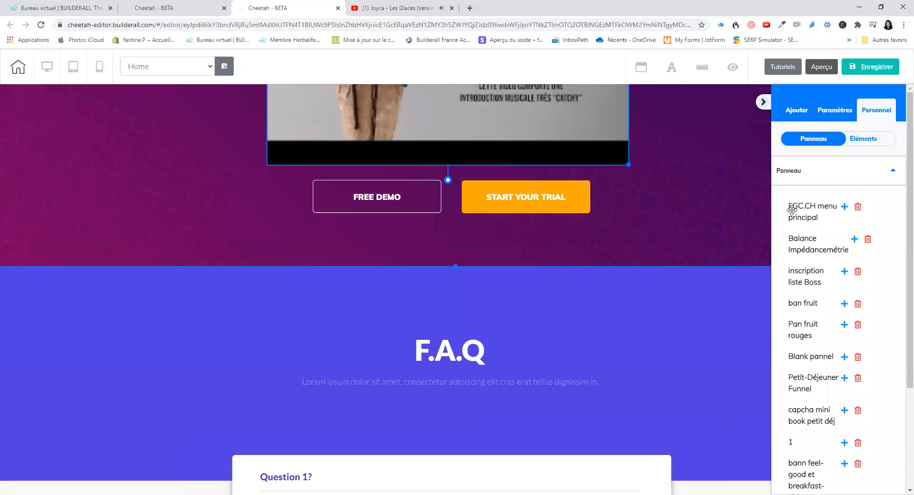
- Add the saved personal button "bouton orange" to the F.A.Q panel, directly above the F.A.Q heading
{"action": "left_click", "coordinate": [869, 139]}
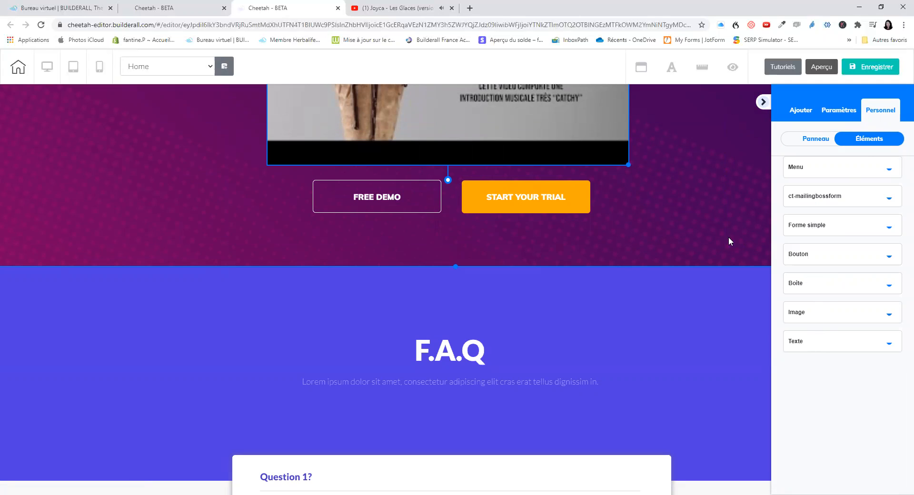
{"action": "left_click", "coordinate": [569, 322]}
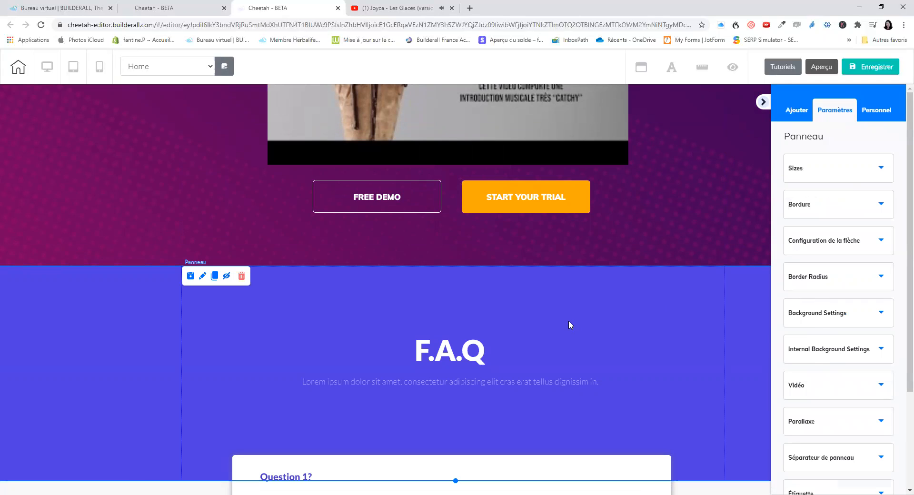
{"action": "left_click", "coordinate": [890, 116]}
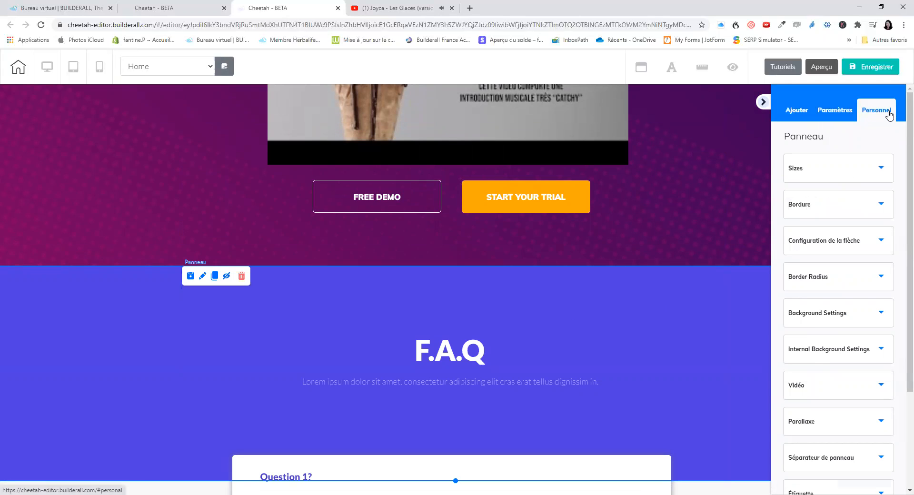
{"action": "left_click", "coordinate": [876, 140]}
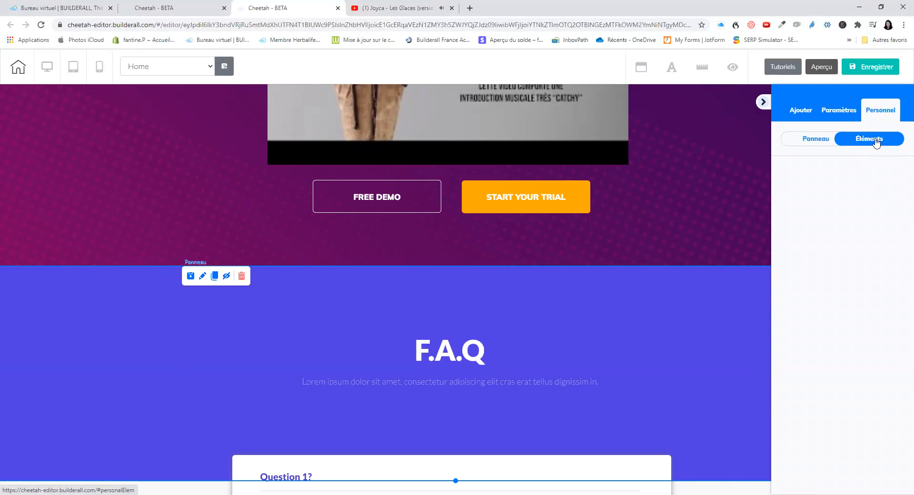
{"action": "left_click", "coordinate": [887, 261]}
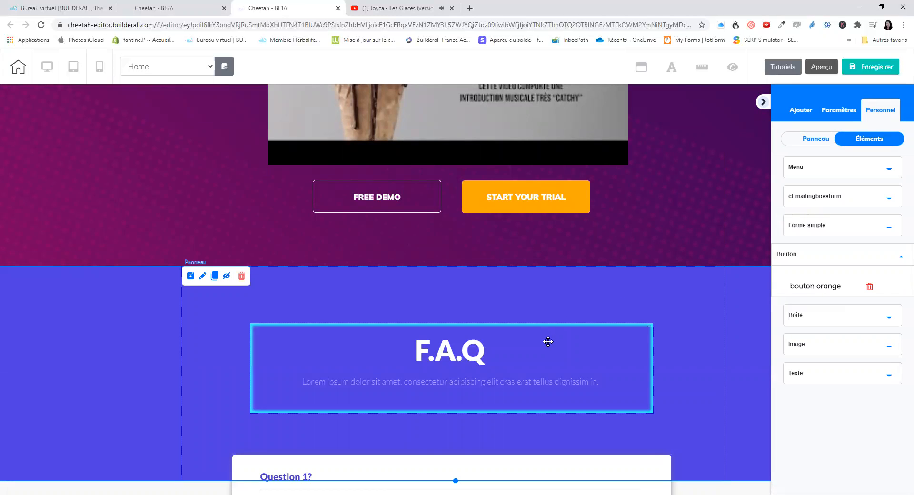
{"action": "left_click", "coordinate": [619, 282]}
{"action": "left_click_drag", "start_coordinate": [664, 290], "coordinate": [360, 294]}
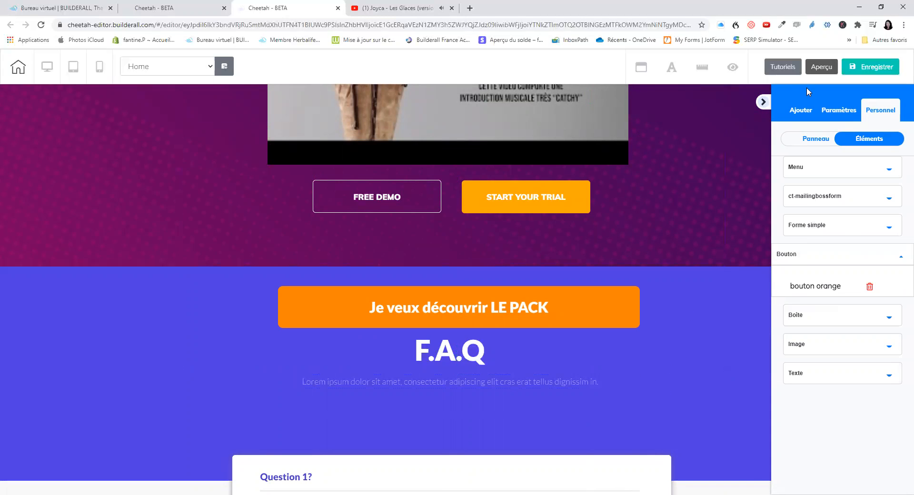
- Select the light grey title panel above the purple video panel, stretch it downward, and raise its height to 2576
{"action": "left_click", "coordinate": [800, 110]}
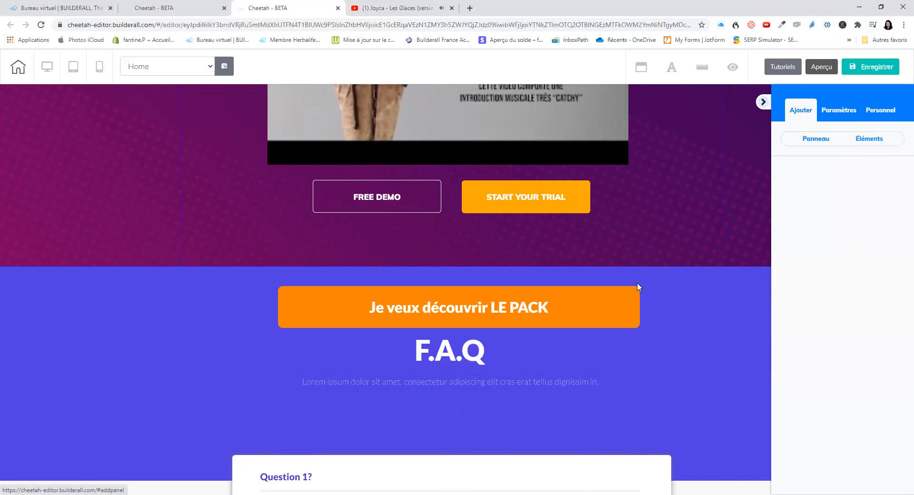
{"action": "scroll", "coordinate": [638, 285], "scroll_direction": "up", "scroll_amount": 8}
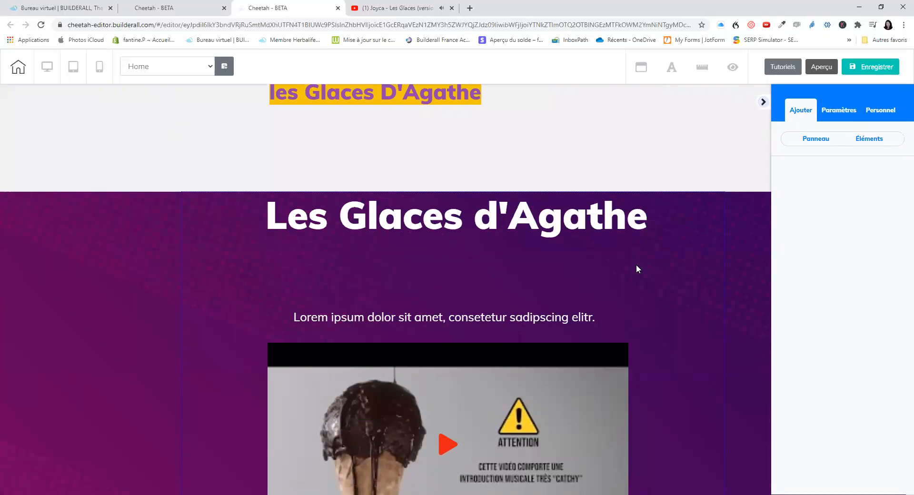
{"action": "scroll", "coordinate": [637, 267], "scroll_direction": "down", "scroll_amount": 5}
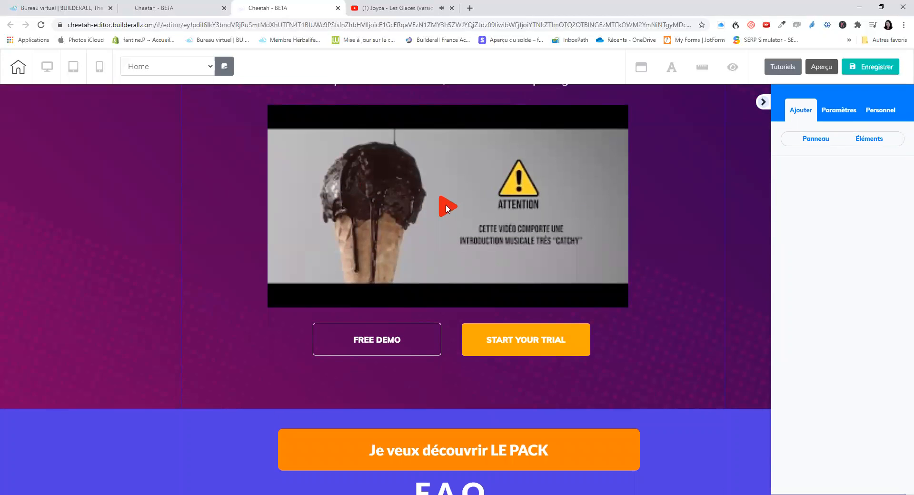
{"action": "scroll", "coordinate": [599, 212], "scroll_direction": "up", "scroll_amount": 7}
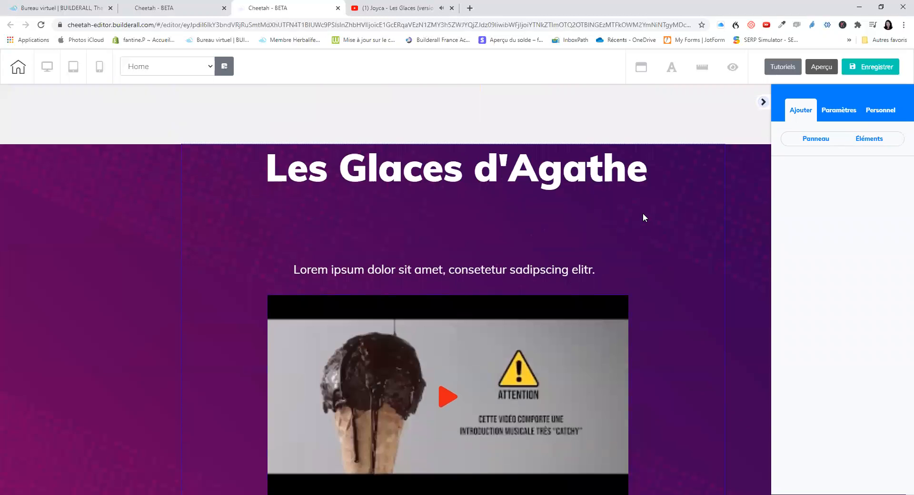
{"action": "left_click", "coordinate": [427, 244]}
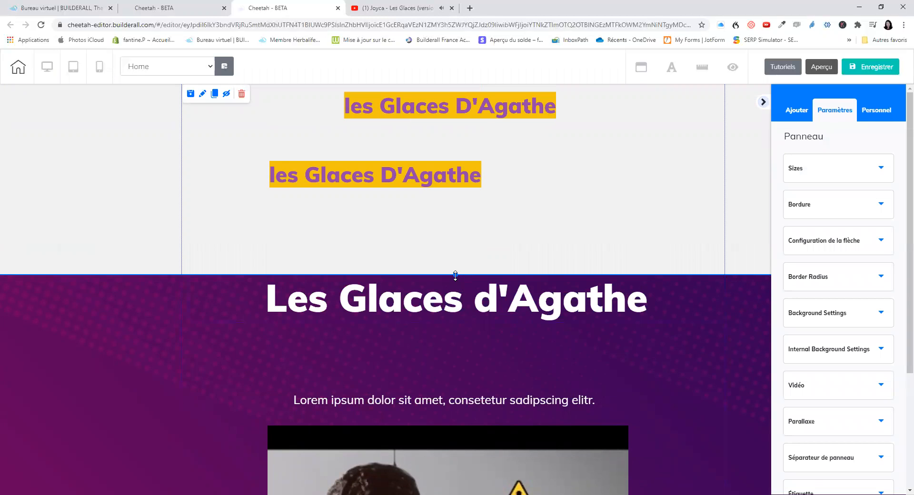
{"action": "left_click_drag", "start_coordinate": [456, 275], "coordinate": [454, 457]}
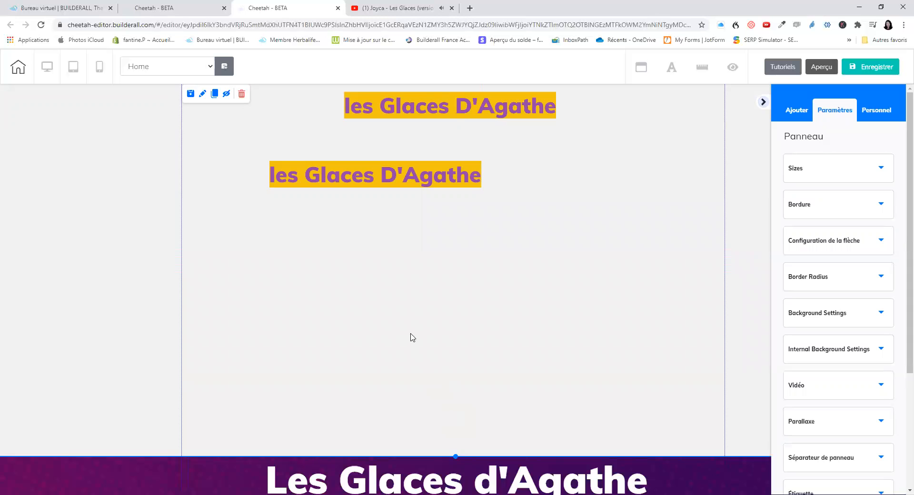
{"action": "left_click", "coordinate": [882, 169]}
{"action": "left_click_drag", "start_coordinate": [798, 231], "coordinate": [823, 227]}
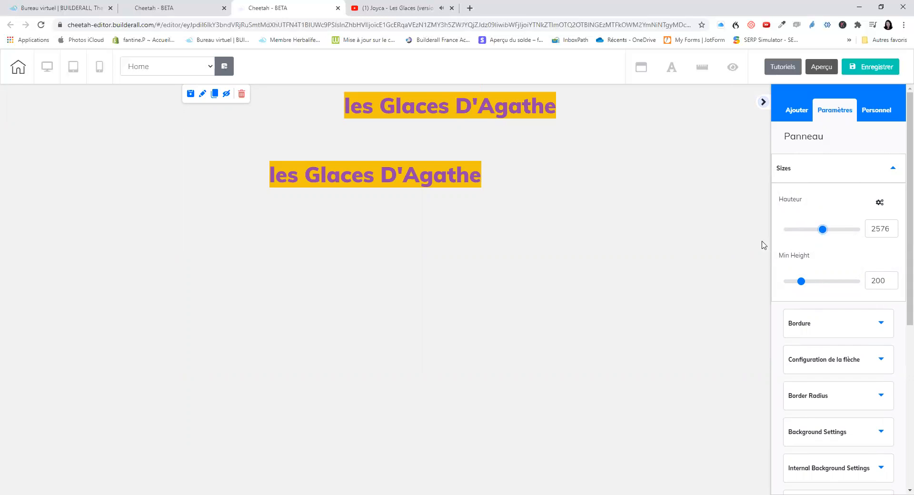
- Reduce the grey title panel's height to 712 by pulling up its lower edge
{"action": "scroll", "coordinate": [540, 316], "scroll_direction": "down", "scroll_amount": 15}
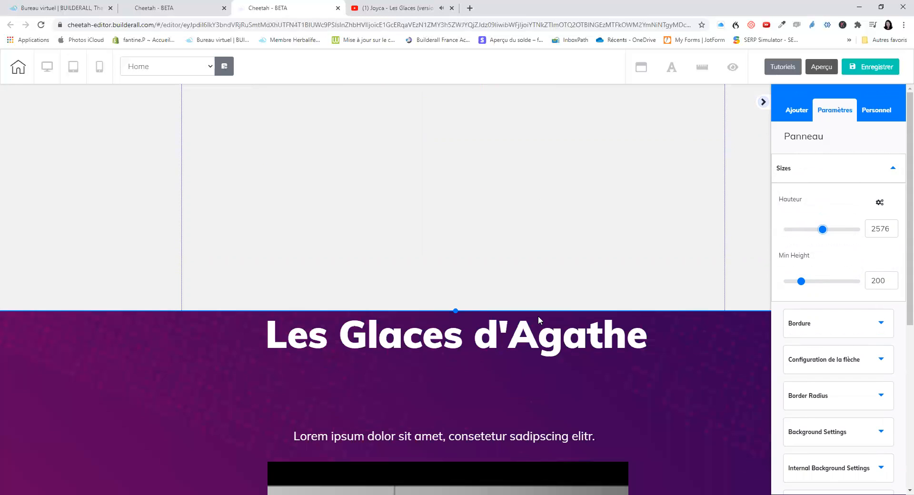
{"action": "scroll", "coordinate": [538, 316], "scroll_direction": "down", "scroll_amount": 2}
{"action": "scroll", "coordinate": [538, 315], "scroll_direction": "up", "scroll_amount": 3}
{"action": "left_click_drag", "start_coordinate": [454, 324], "coordinate": [419, 107]}
{"action": "scroll", "coordinate": [445, 257], "scroll_direction": "up", "scroll_amount": 4}
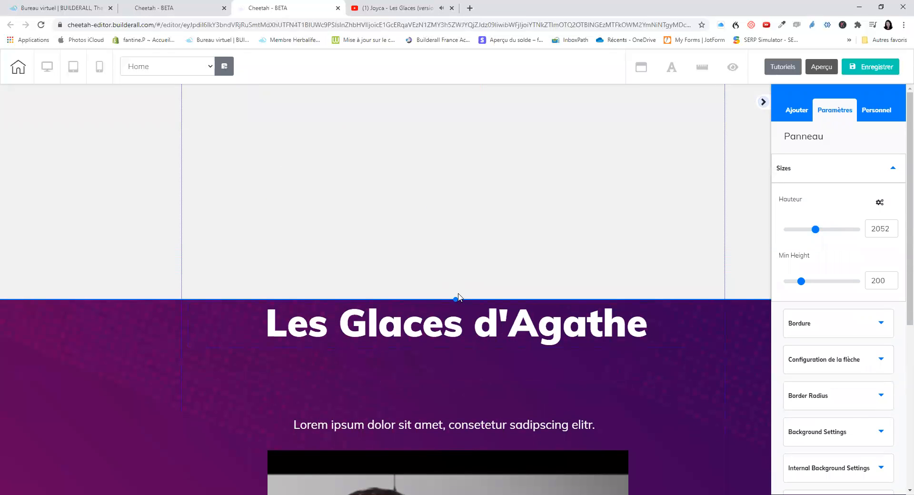
{"action": "left_click_drag", "start_coordinate": [457, 300], "coordinate": [455, 163]}
{"action": "scroll", "coordinate": [455, 219], "scroll_direction": "up", "scroll_amount": 5}
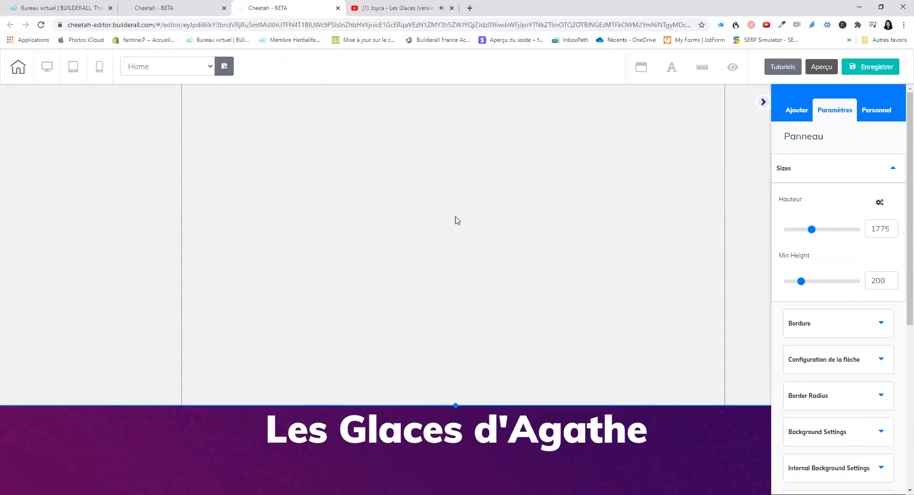
{"action": "scroll", "coordinate": [442, 284], "scroll_direction": "up", "scroll_amount": 2}
{"action": "scroll", "coordinate": [442, 297], "scroll_direction": "down", "scroll_amount": 3}
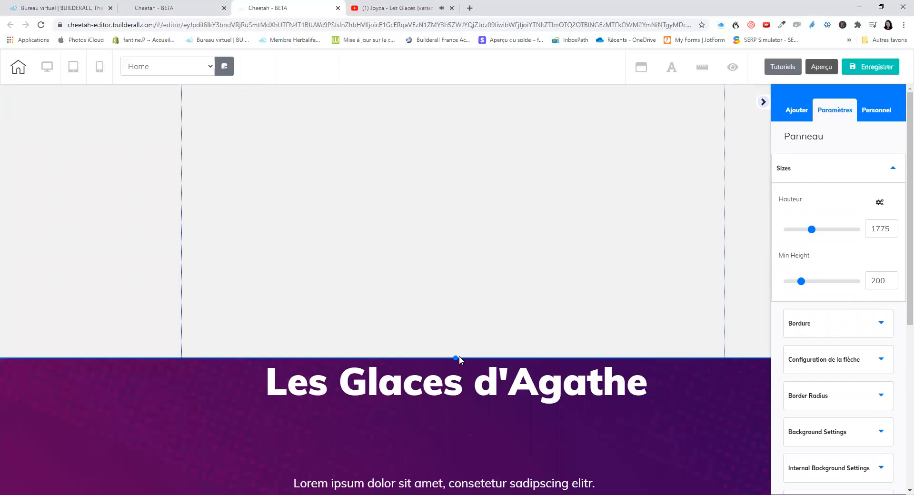
{"action": "left_click_drag", "start_coordinate": [456, 357], "coordinate": [445, 178]}
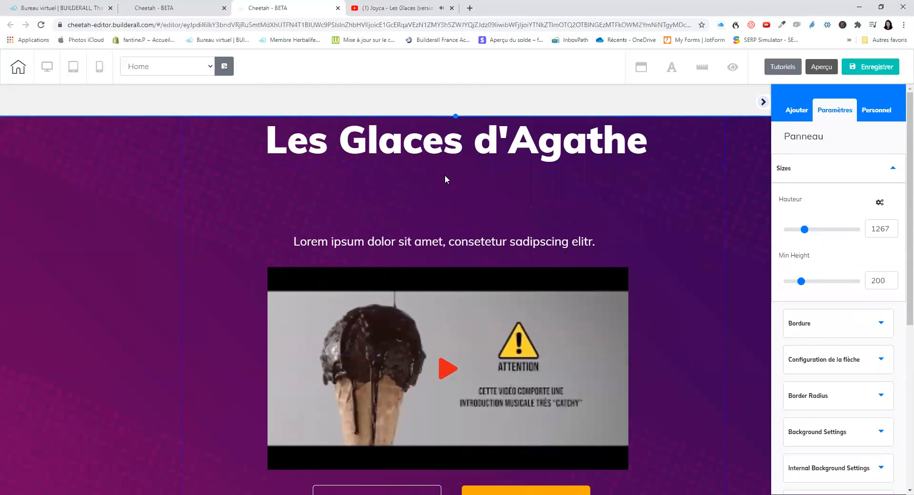
{"action": "scroll", "coordinate": [439, 304], "scroll_direction": "up", "scroll_amount": 5}
{"action": "left_click_drag", "start_coordinate": [455, 355], "coordinate": [453, 88]}
{"action": "scroll", "coordinate": [456, 216], "scroll_direction": "up", "scroll_amount": 2}
{"action": "scroll", "coordinate": [456, 216], "scroll_direction": "up", "scroll_amount": 6}
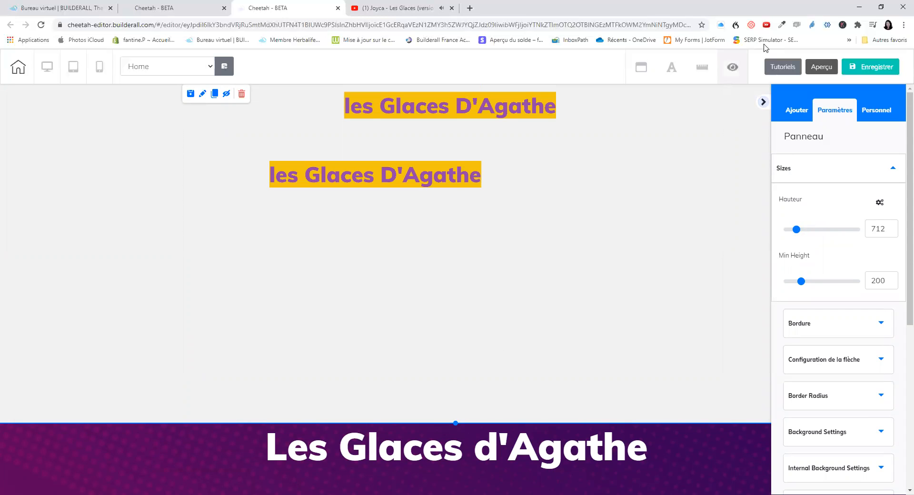
- Save the site again, confirm publishing it, and close the publication message
{"action": "left_click", "coordinate": [875, 66]}
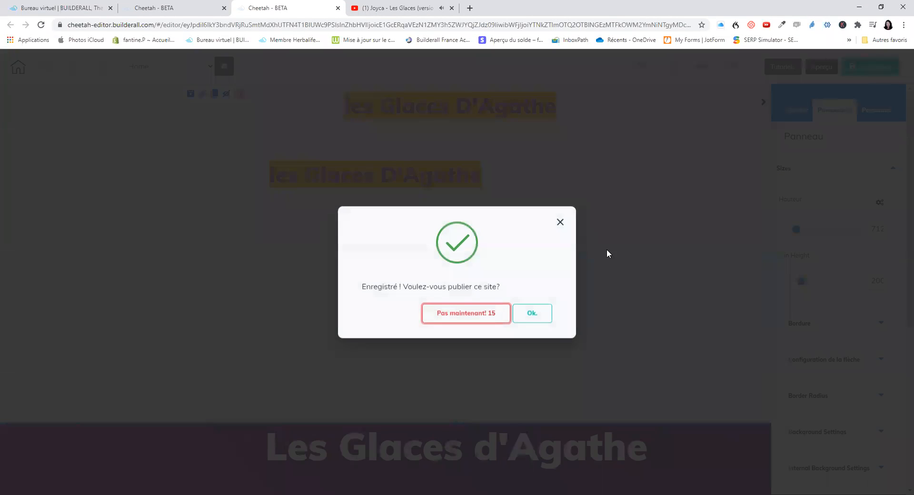
{"action": "left_click", "coordinate": [528, 315]}
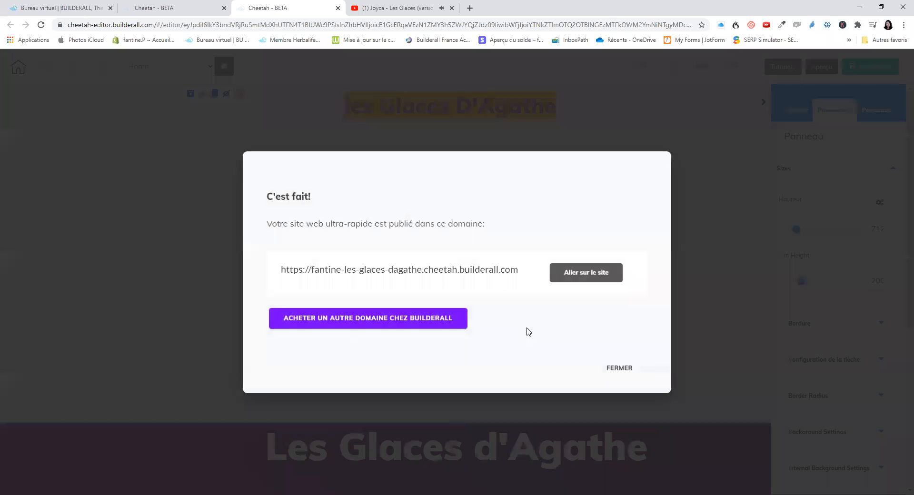
{"action": "left_click", "coordinate": [618, 370]}
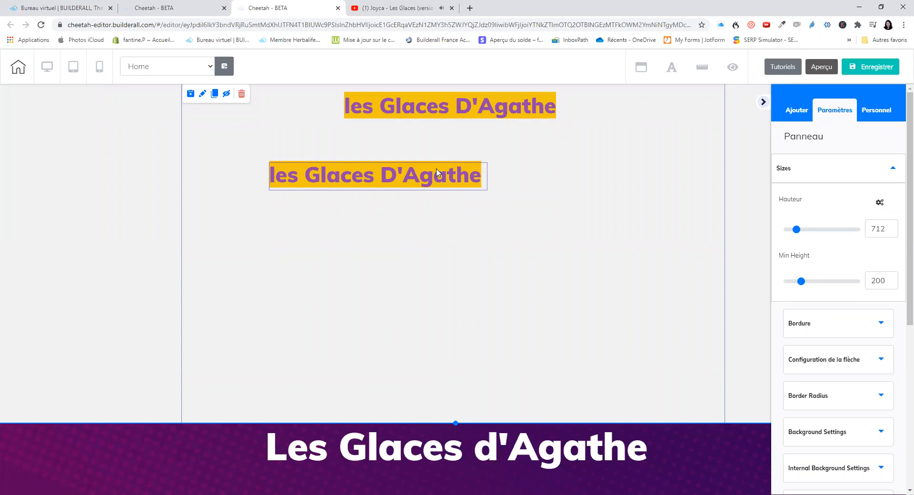
- Move and rotate the lower "les Glaces D'Agathe" text in the grey panel, and delete that text element
{"action": "left_click", "coordinate": [383, 173]}
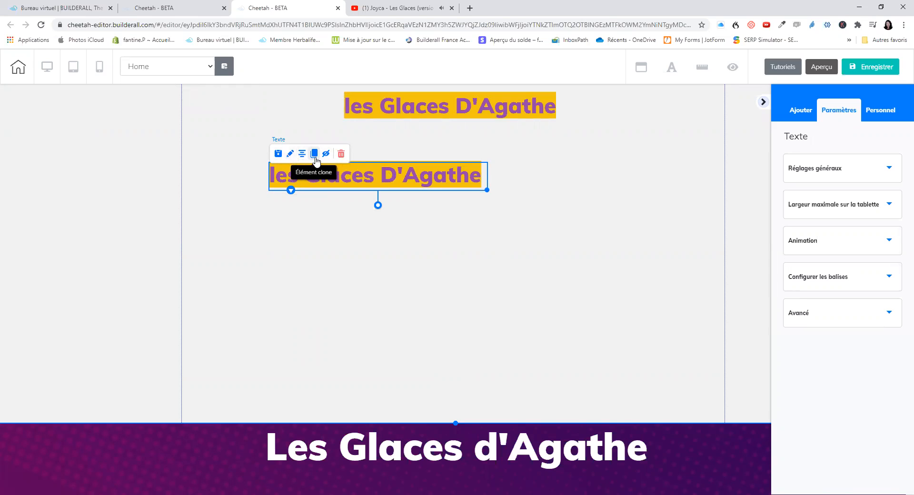
{"action": "left_click_drag", "start_coordinate": [437, 172], "coordinate": [544, 224]}
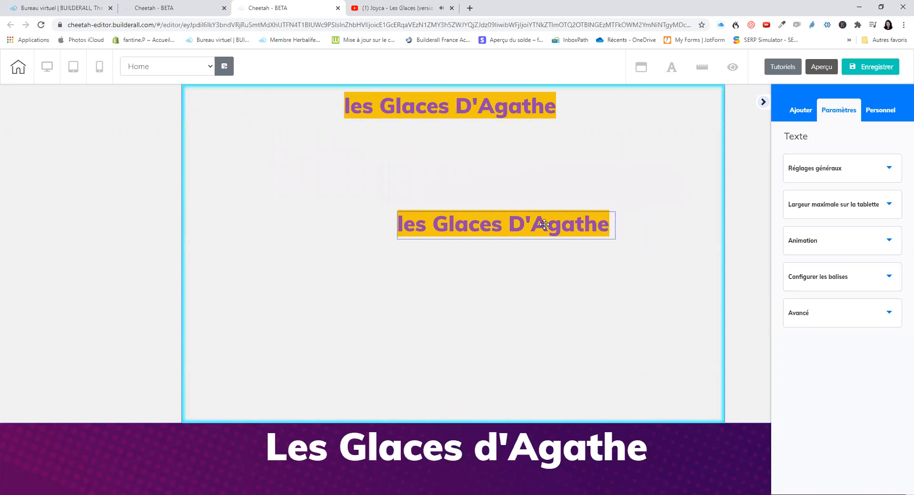
{"action": "left_click", "coordinate": [501, 228]}
{"action": "left_click_drag", "start_coordinate": [506, 252], "coordinate": [534, 245]}
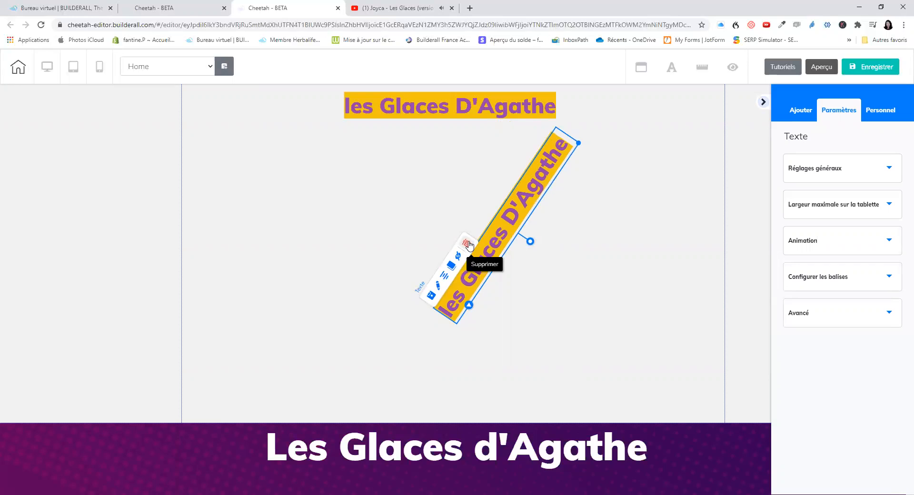
{"action": "left_click", "coordinate": [469, 245]}
{"action": "left_click", "coordinate": [507, 283]}
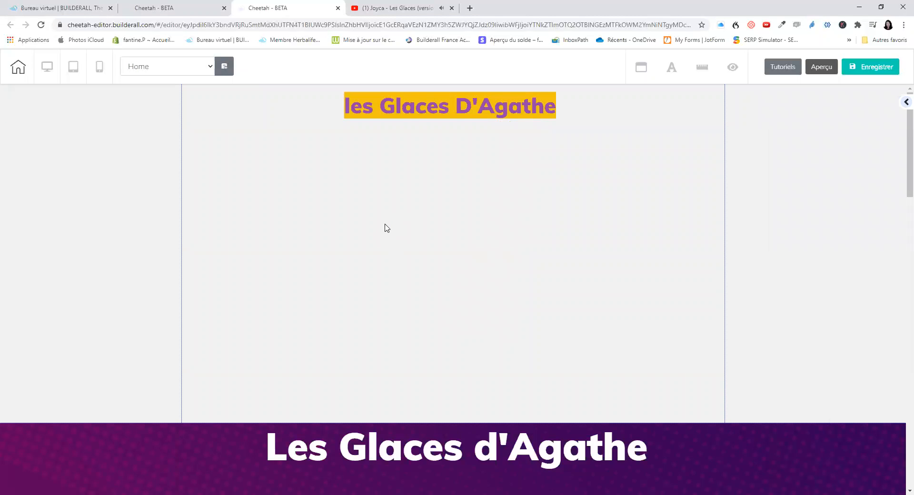
- Add an H1 title below the highlighted title in the grey panel and replace its text with "fgysedye"
{"action": "left_click", "coordinate": [903, 104]}
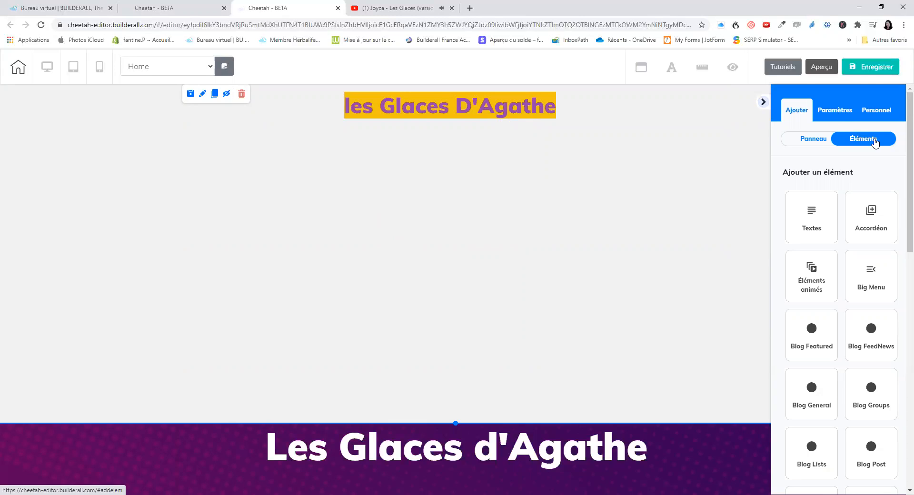
{"action": "left_click", "coordinate": [811, 220]}
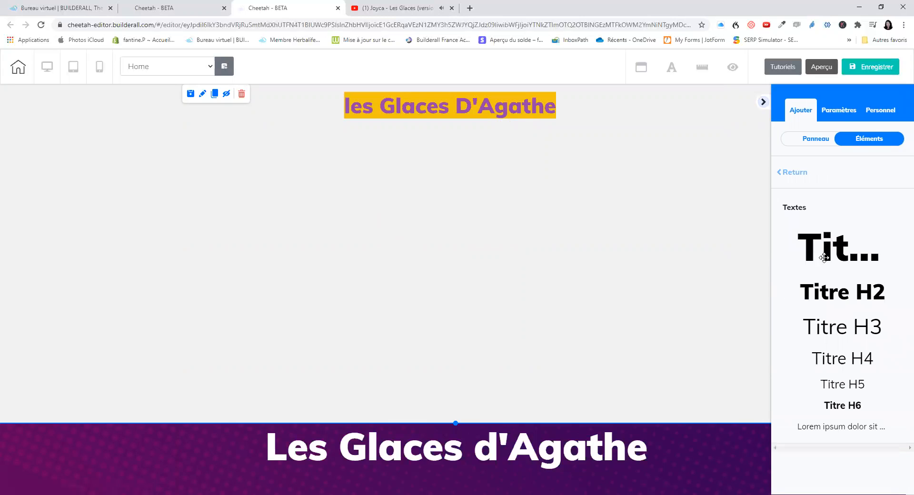
{"action": "left_click_drag", "start_coordinate": [823, 247], "coordinate": [243, 163]}
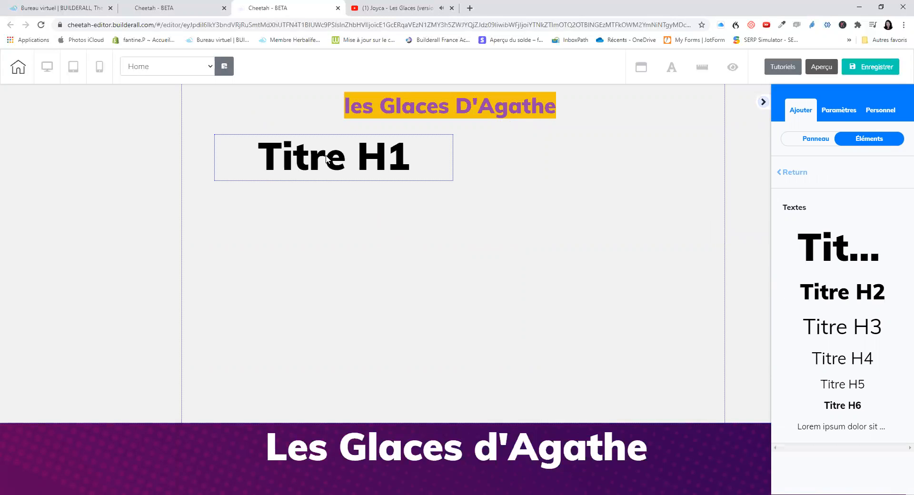
{"action": "left_click", "coordinate": [419, 161]}
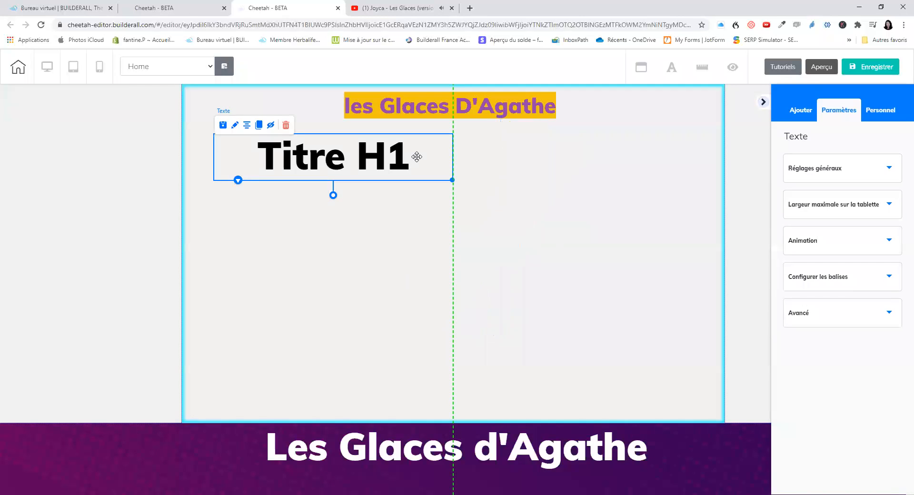
{"action": "left_click", "coordinate": [416, 158]}
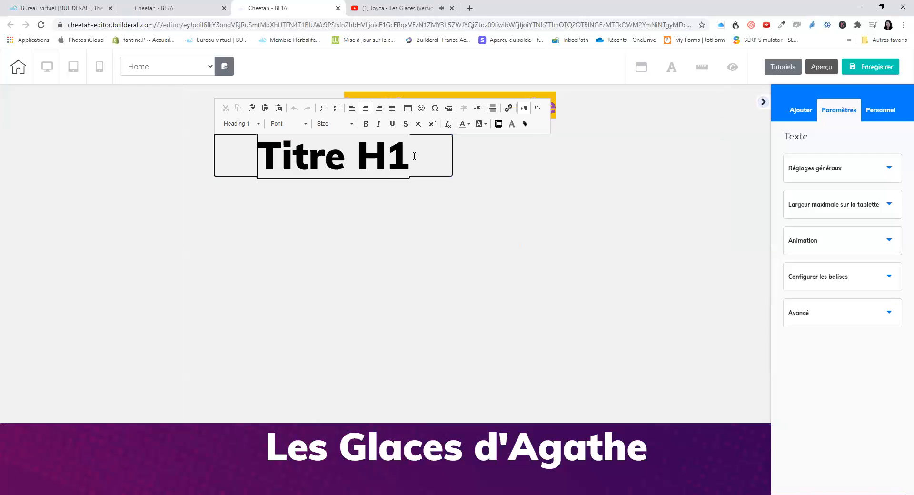
{"action": "left_click_drag", "start_coordinate": [413, 157], "coordinate": [261, 143]}
{"action": "type", "text": "fgysedye"}
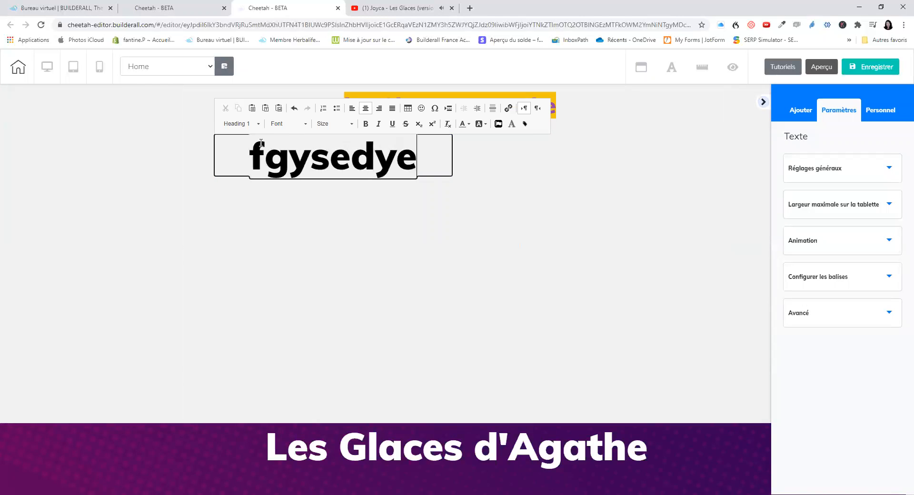
{"action": "left_click", "coordinate": [397, 242]}
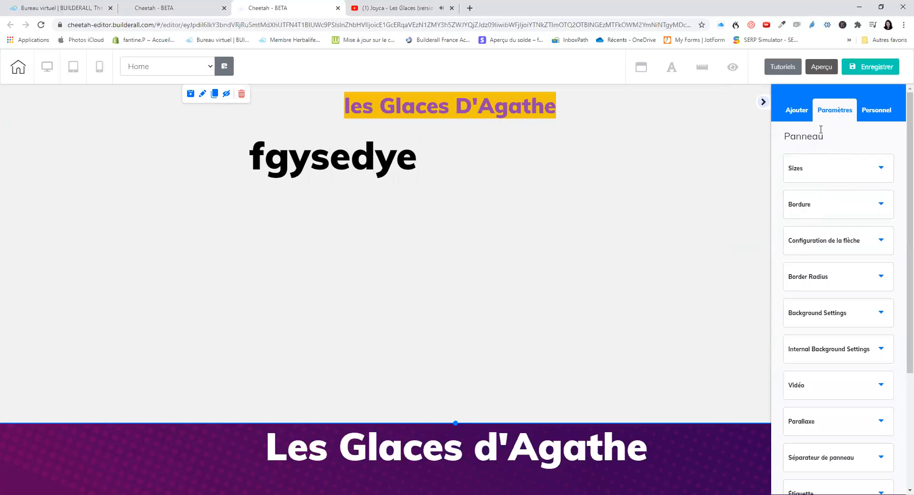
- Add an H5 title text element beneath the "fgysedye" heading
{"action": "left_click", "coordinate": [791, 114]}
{"action": "left_click", "coordinate": [867, 141]}
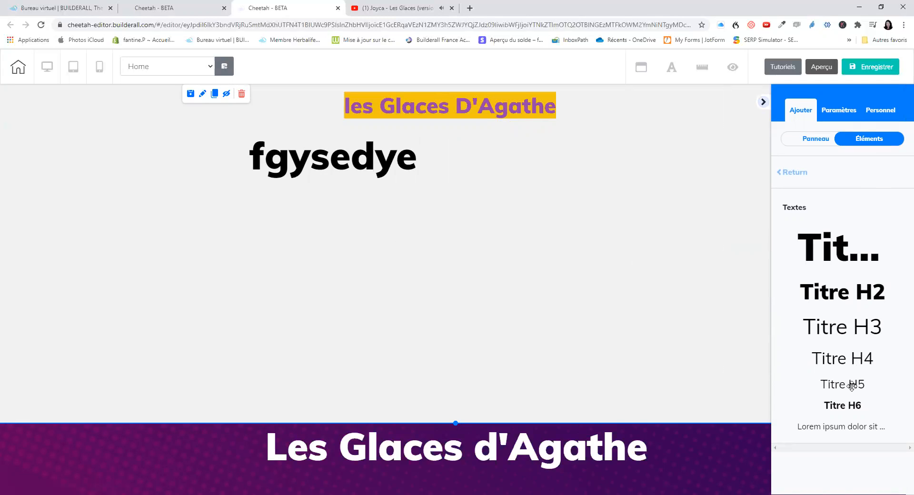
{"action": "left_click_drag", "start_coordinate": [850, 387], "coordinate": [273, 217]}
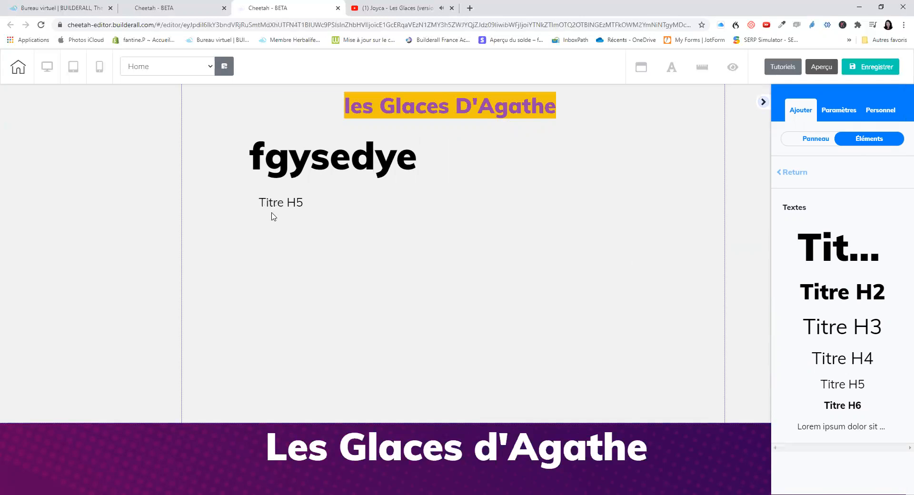
- Replace the text of the H5 title beneath the "fgysedye" heading with "dxfgdyfgydg"
{"action": "left_click", "coordinate": [309, 204]}
{"action": "left_click_drag", "start_coordinate": [305, 204], "coordinate": [247, 211]}
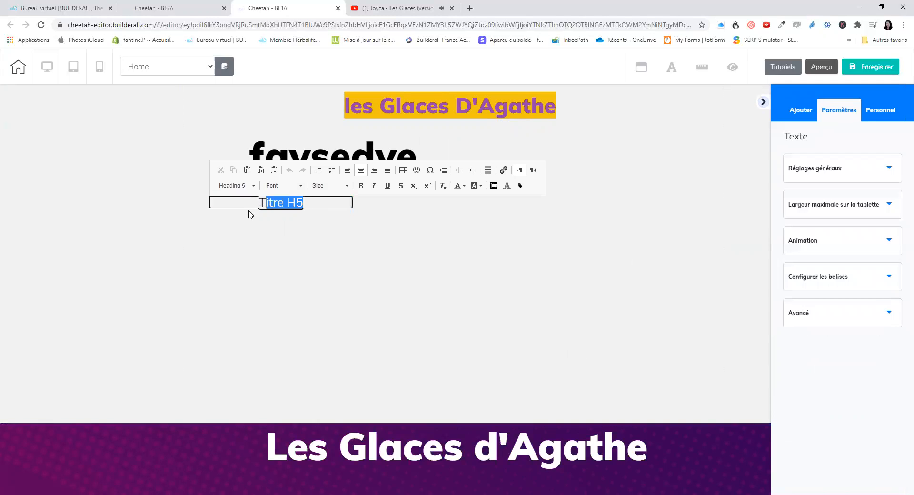
{"action": "type", "text": "dxfgdyfgydg"}
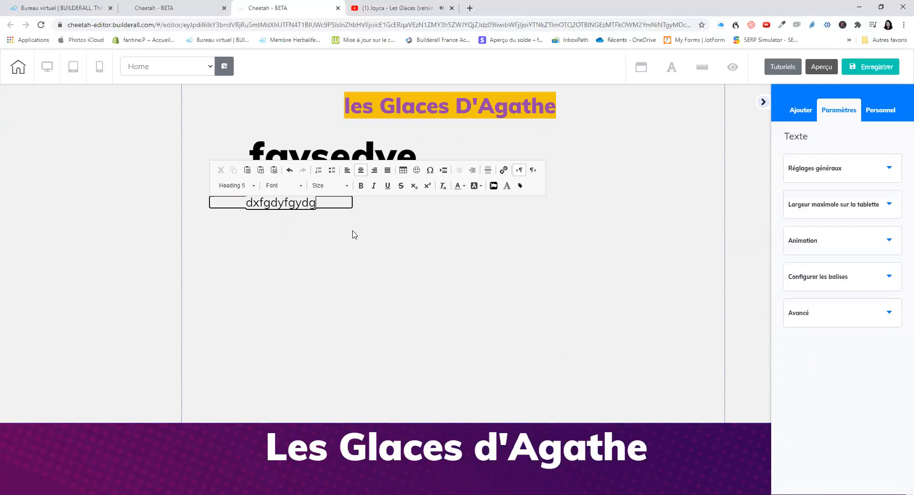
- Change the font color of the "dxfgdyfgydg" text to green
{"action": "left_click", "coordinate": [459, 186]}
{"action": "left_click", "coordinate": [463, 204]}
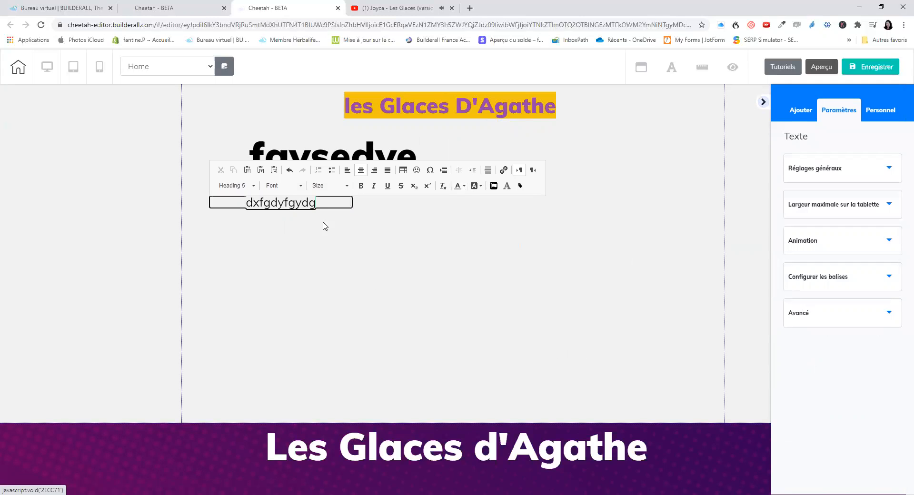
{"action": "left_click_drag", "start_coordinate": [318, 203], "coordinate": [243, 203]}
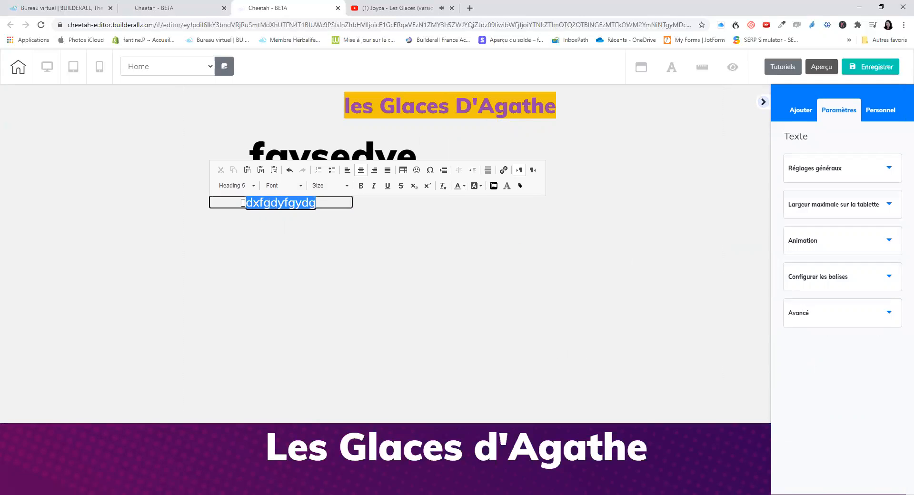
{"action": "left_click", "coordinate": [465, 186]}
{"action": "left_click", "coordinate": [473, 220]}
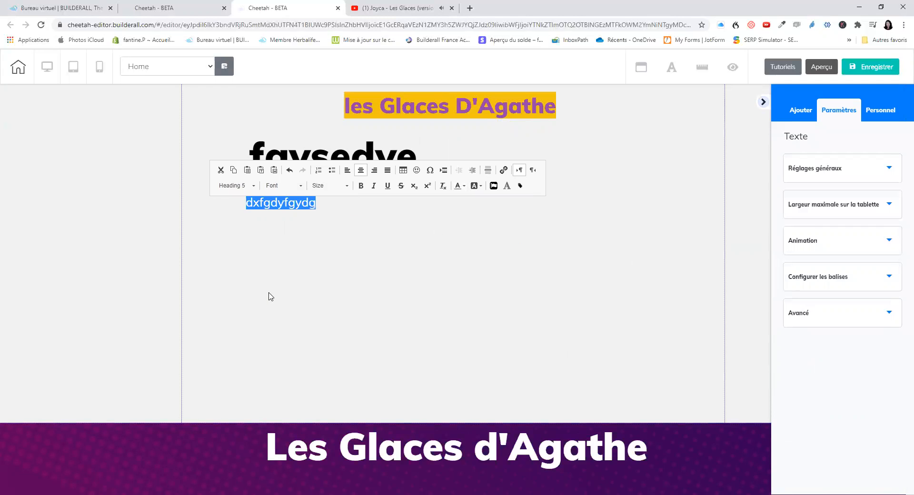
{"action": "left_click", "coordinate": [765, 157]}
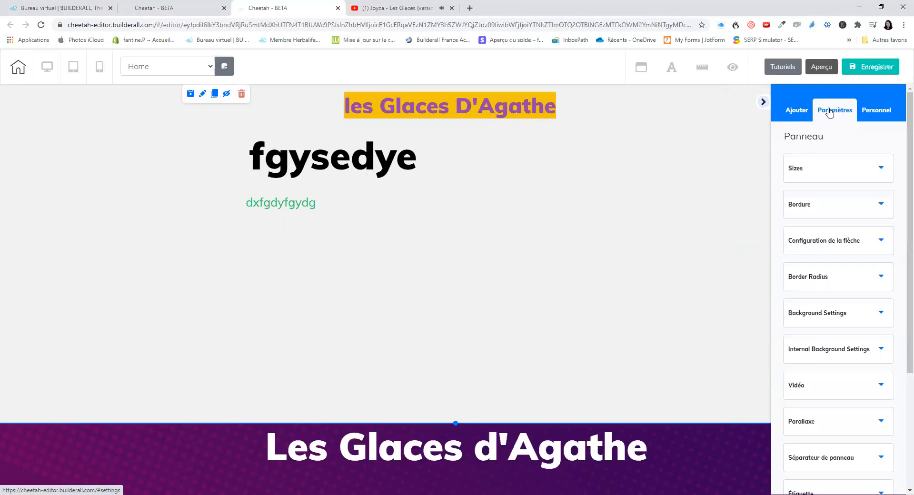
- Add a Lorem ipsum paragraph element below the green text and replace its content with "Les glaces d'Agathe"
{"action": "left_click", "coordinate": [785, 112]}
{"action": "left_click", "coordinate": [812, 143]}
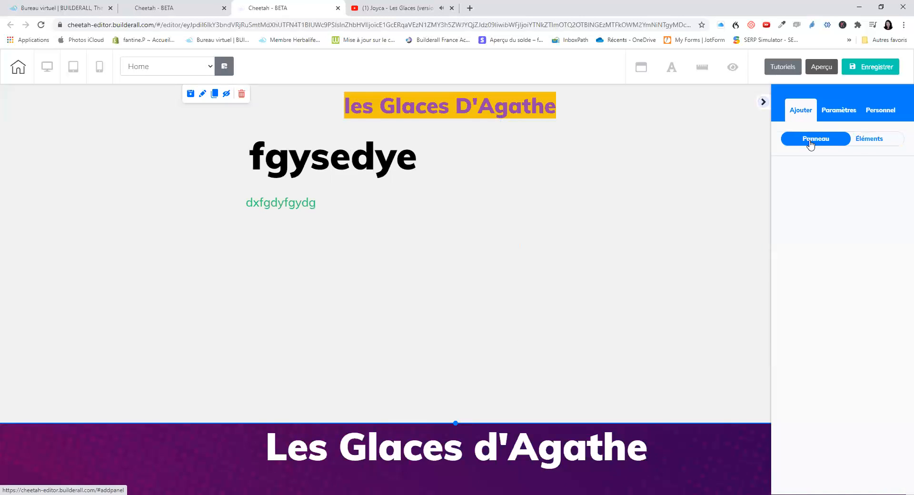
{"action": "left_click", "coordinate": [864, 141]}
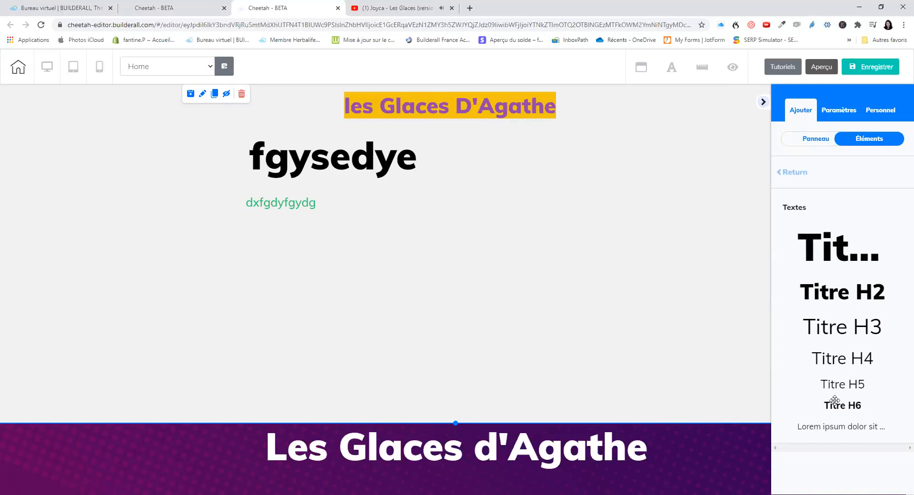
{"action": "left_click_drag", "start_coordinate": [838, 426], "coordinate": [275, 240]}
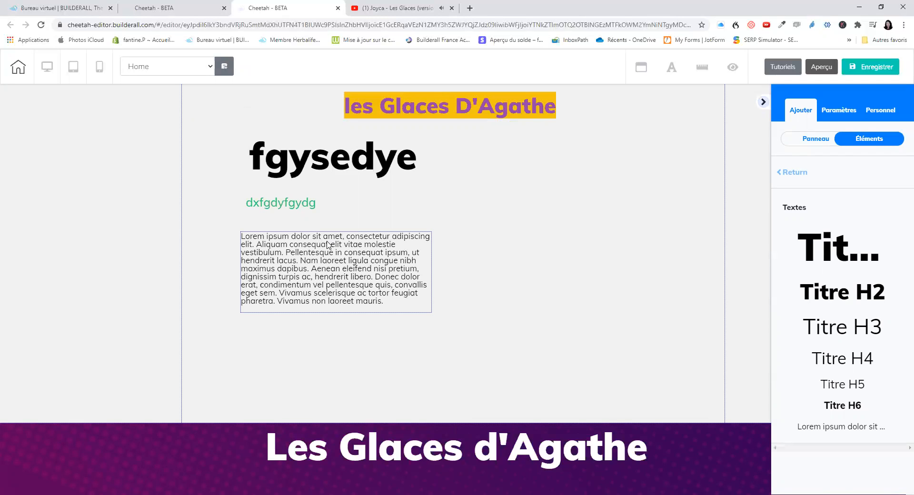
{"action": "left_click", "coordinate": [405, 304]}
{"action": "left_click", "coordinate": [404, 304]}
{"action": "left_click_drag", "start_coordinate": [404, 304], "coordinate": [219, 229]}
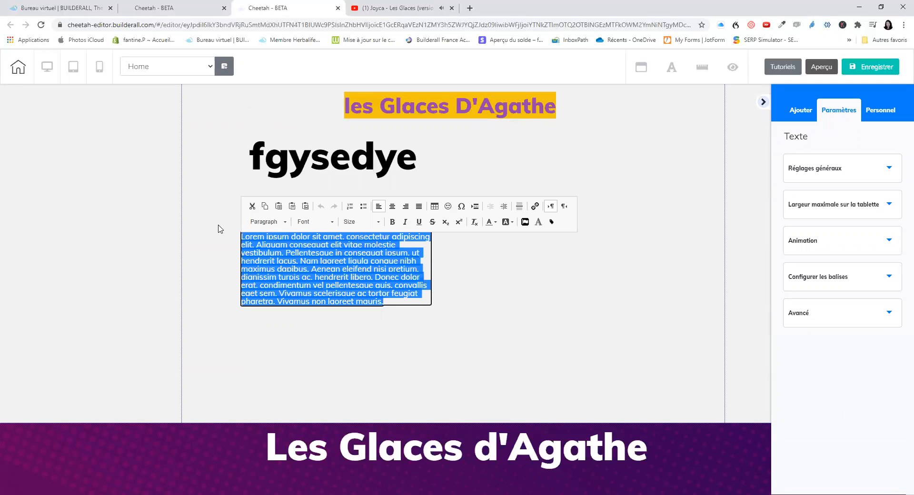
{"action": "type", "text": "Les glaces d'Agathe"}
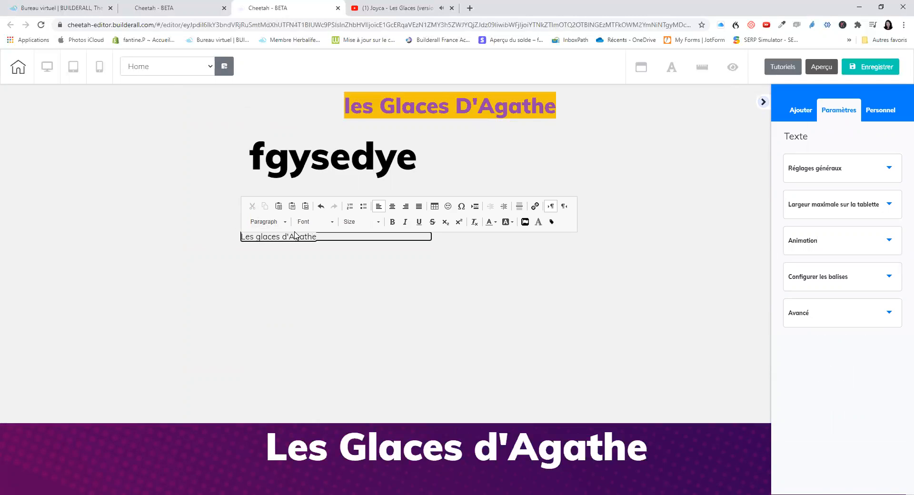
- Set the font of the new "Les glaces d'Agathe" paragraph to Lato Black
{"action": "left_click_drag", "start_coordinate": [322, 234], "coordinate": [244, 235]}
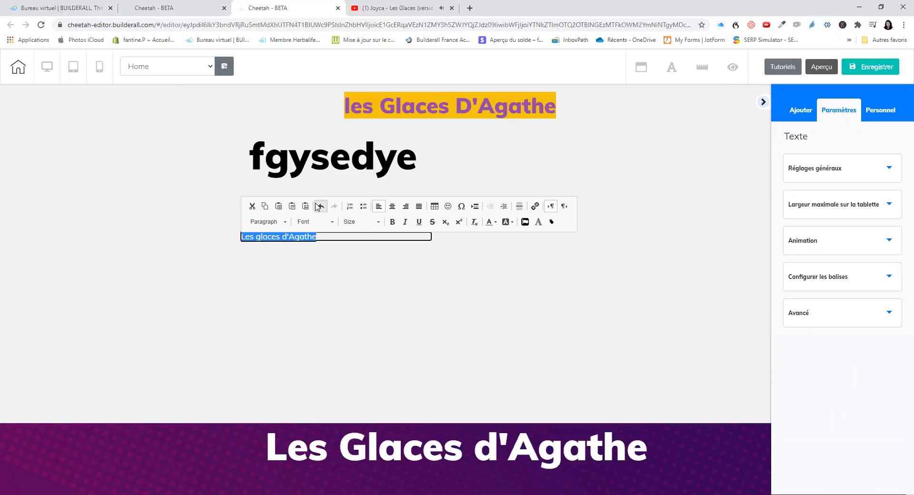
{"action": "left_click", "coordinate": [335, 224]}
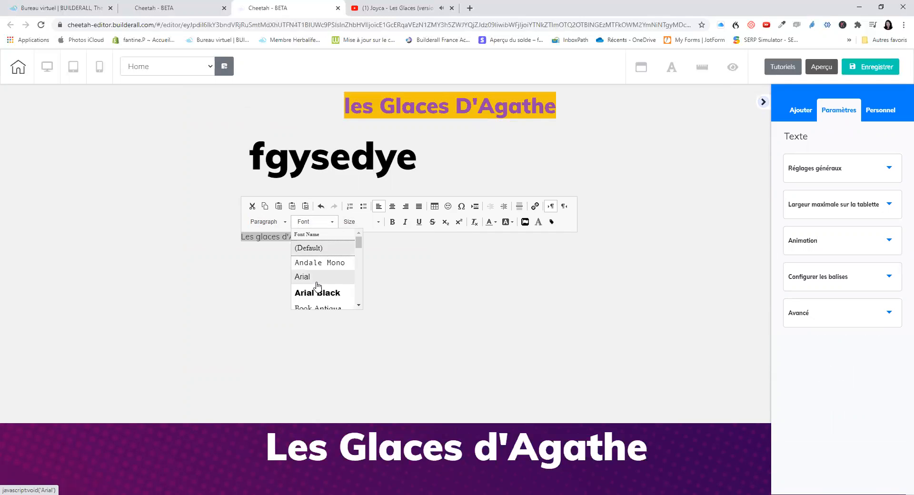
{"action": "scroll", "coordinate": [318, 285], "scroll_direction": "down", "scroll_amount": 1}
{"action": "scroll", "coordinate": [318, 286], "scroll_direction": "down", "scroll_amount": 2}
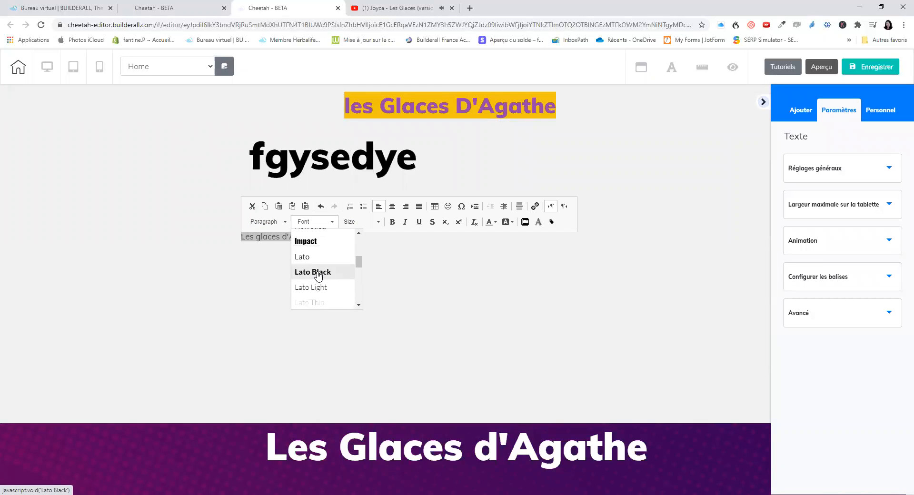
{"action": "left_click", "coordinate": [316, 271]}
- Enlarge the "Les glaces d'Agathe" paragraph text to font size 39
{"action": "left_click", "coordinate": [357, 221]}
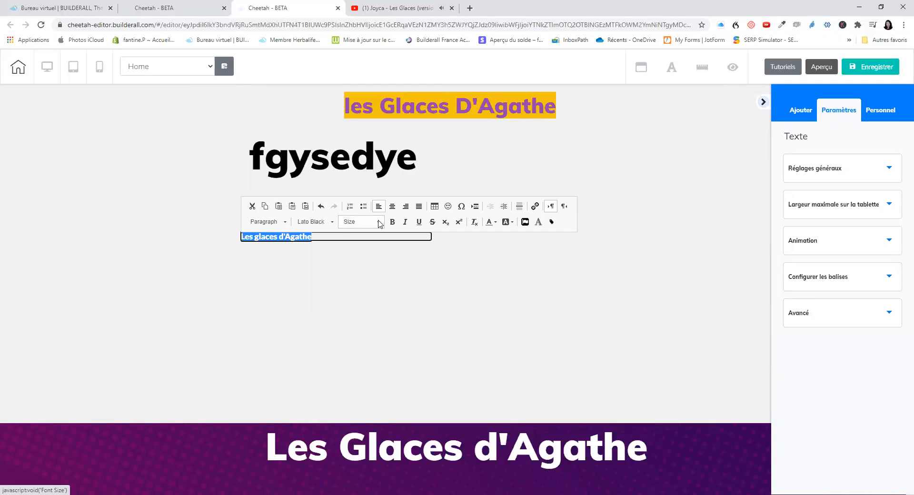
{"action": "scroll", "coordinate": [375, 277], "scroll_direction": "down", "scroll_amount": 2}
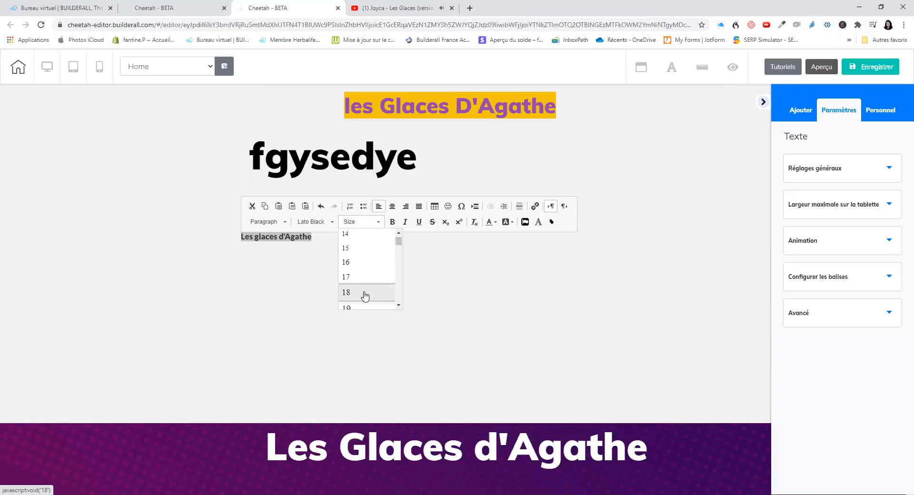
{"action": "left_click", "coordinate": [365, 294]}
{"action": "left_click", "coordinate": [384, 223]}
{"action": "scroll", "coordinate": [371, 267], "scroll_direction": "down", "scroll_amount": 4}
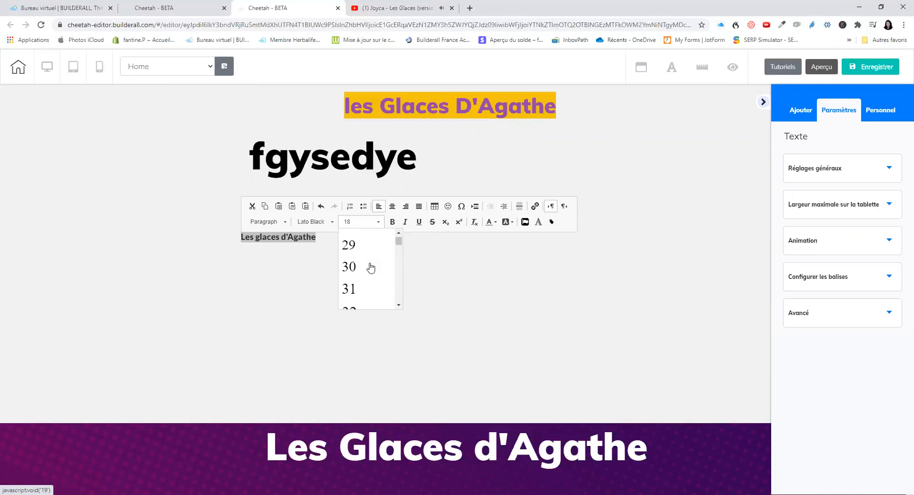
{"action": "left_click", "coordinate": [365, 281]}
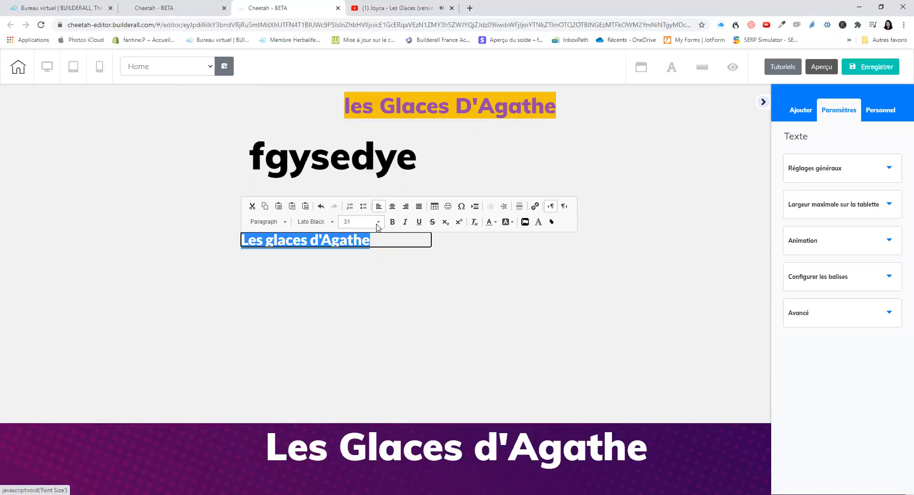
{"action": "left_click", "coordinate": [376, 222]}
{"action": "scroll", "coordinate": [370, 267], "scroll_direction": "down", "scroll_amount": 2}
{"action": "left_click", "coordinate": [358, 281]}
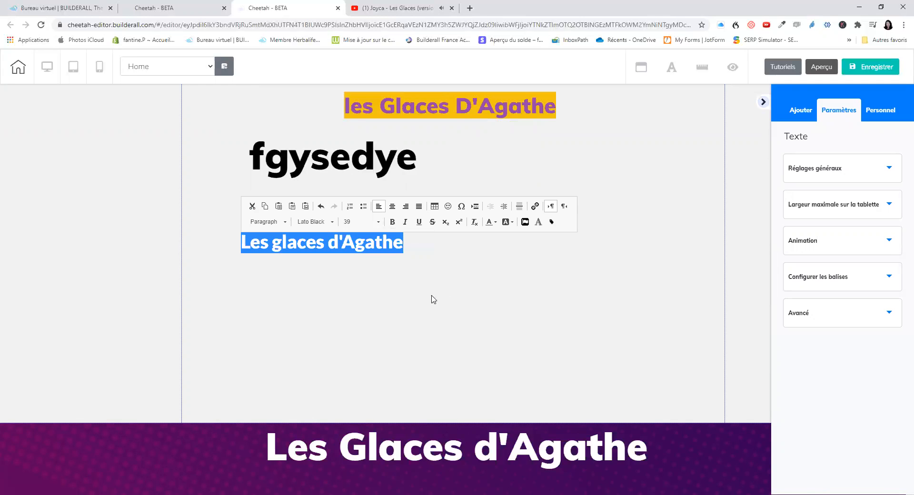
- Move the "Les glaces d'Agathe" paragraph to the right of the "fgysedye" heading in the grey panel
{"action": "left_click", "coordinate": [427, 299]}
{"action": "left_click_drag", "start_coordinate": [340, 246], "coordinate": [614, 145]}
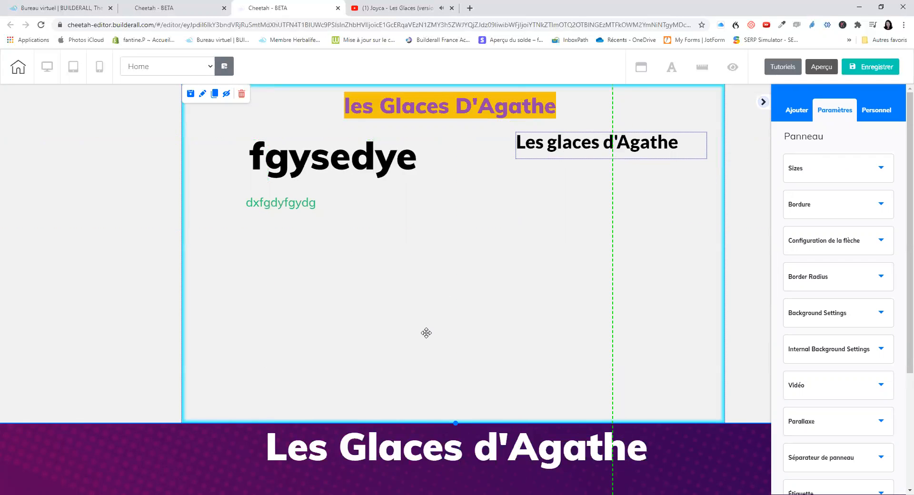
{"action": "scroll", "coordinate": [426, 333], "scroll_direction": "down", "scroll_amount": 2}
{"action": "scroll", "coordinate": [426, 332], "scroll_direction": "up", "scroll_amount": 2}
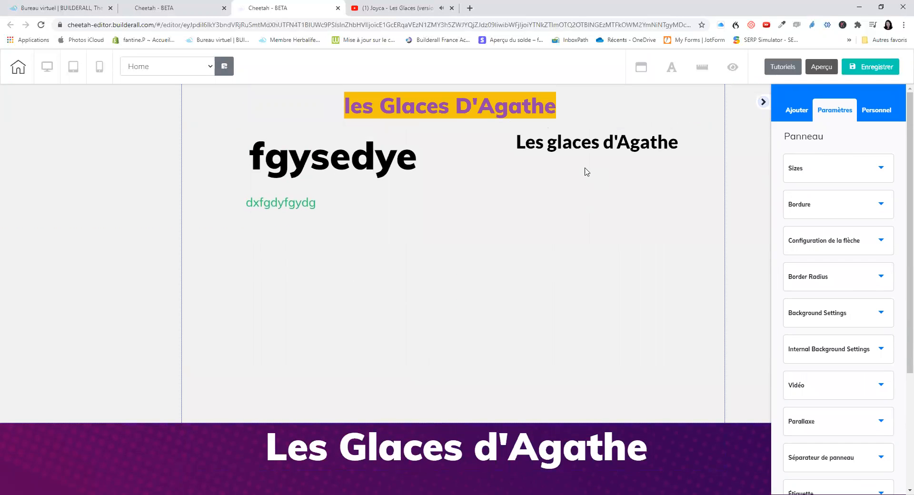
- Move the white "Lorem ipsum dolor sit amet" line from the purple panel into the grey panel, below the green text
{"action": "scroll", "coordinate": [586, 172], "scroll_direction": "down", "scroll_amount": 2}
{"action": "scroll", "coordinate": [586, 171], "scroll_direction": "up", "scroll_amount": 2}
{"action": "scroll", "coordinate": [587, 172], "scroll_direction": "down", "scroll_amount": 2}
{"action": "scroll", "coordinate": [586, 171], "scroll_direction": "down", "scroll_amount": 2}
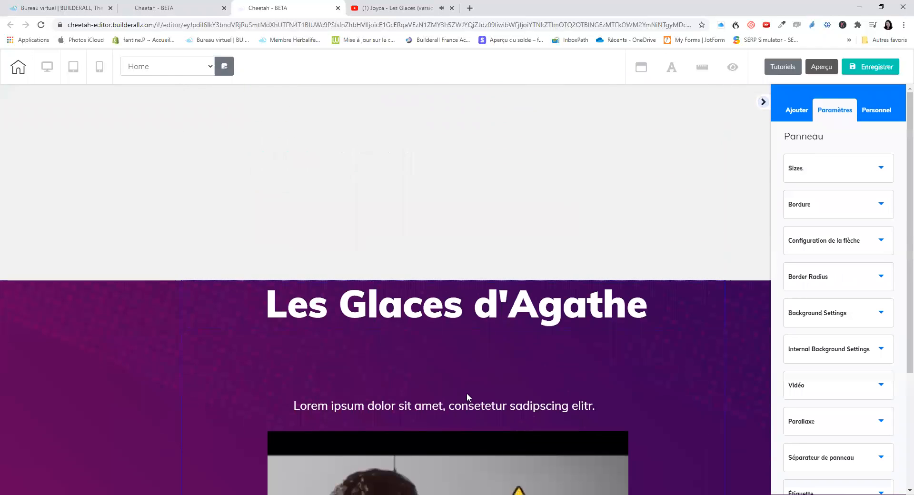
{"action": "left_click_drag", "start_coordinate": [466, 409], "coordinate": [477, 193]}
{"action": "left_click_drag", "start_coordinate": [510, 275], "coordinate": [518, 201]}
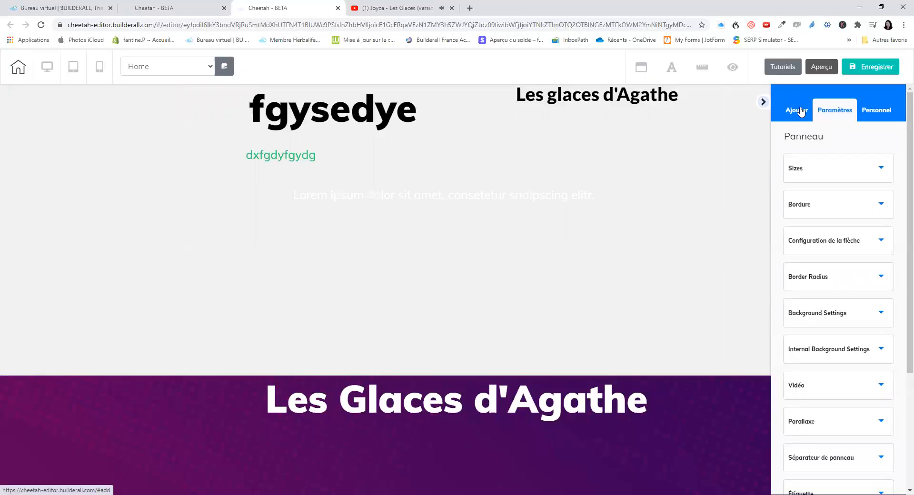
{"action": "scroll", "coordinate": [611, 291], "scroll_direction": "up", "scroll_amount": 1}
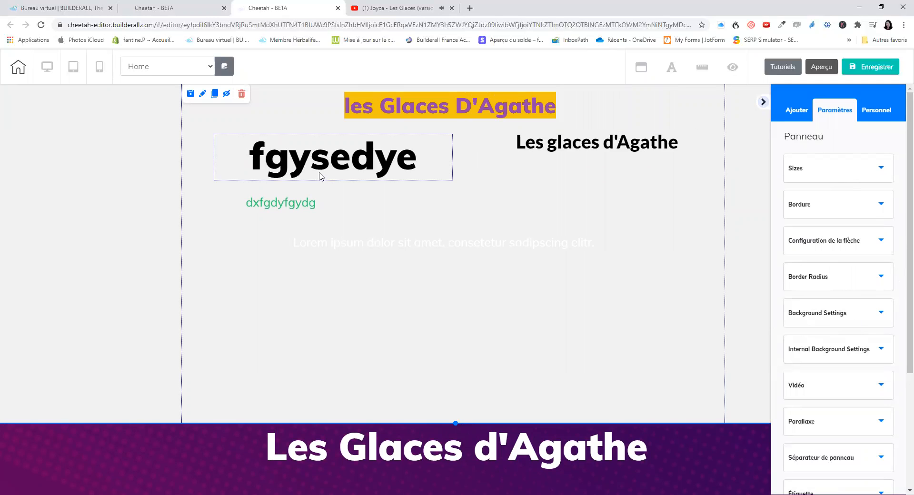
- Set the grey panel's background to solid red E72424
{"action": "left_click", "coordinate": [881, 206]}
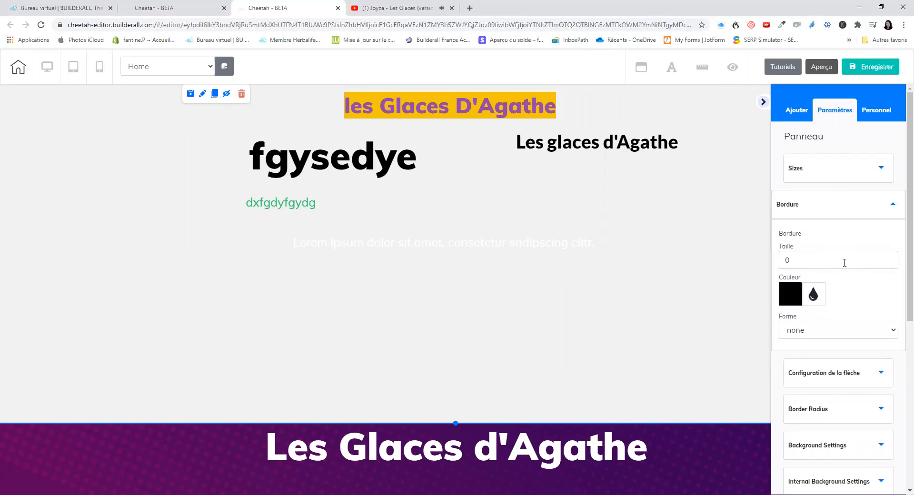
{"action": "scroll", "coordinate": [897, 295], "scroll_direction": "down", "scroll_amount": 3}
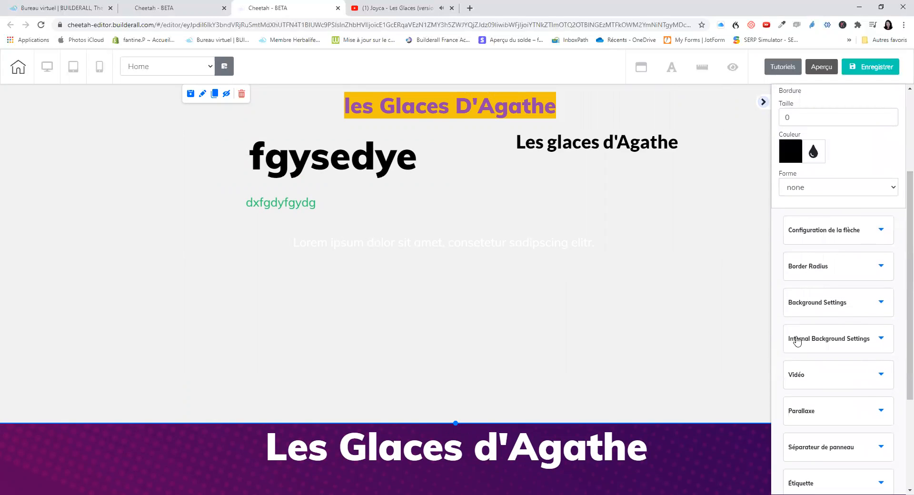
{"action": "left_click", "coordinate": [881, 305]}
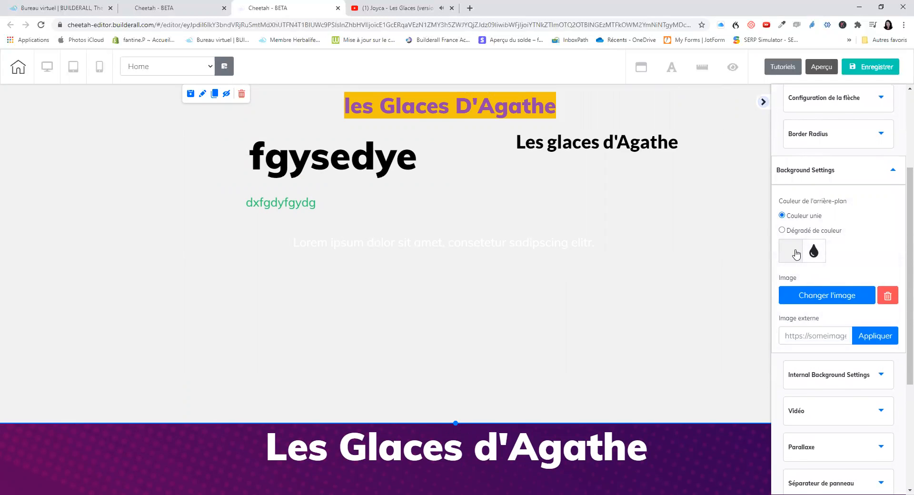
{"action": "left_click", "coordinate": [795, 254]}
{"action": "left_click", "coordinate": [876, 280]}
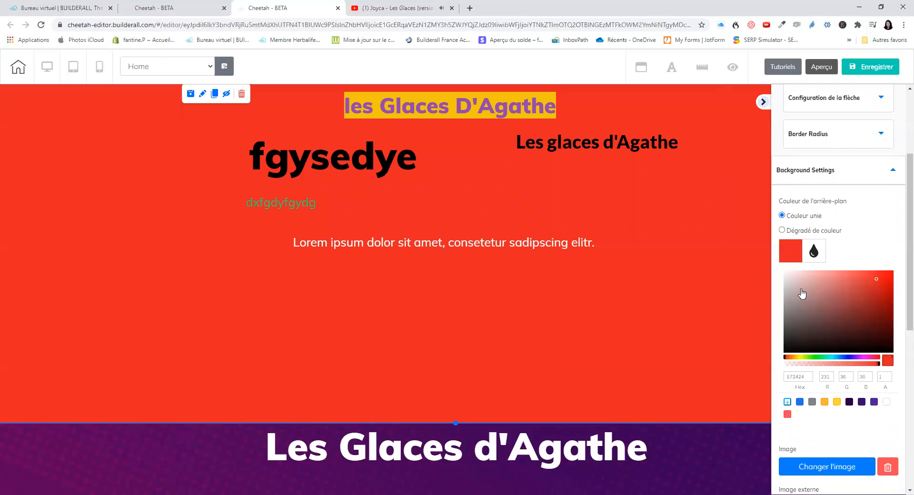
- Switch the panel's background to a color gradient and set its second color to red E32C2C
{"action": "left_click", "coordinate": [782, 230]}
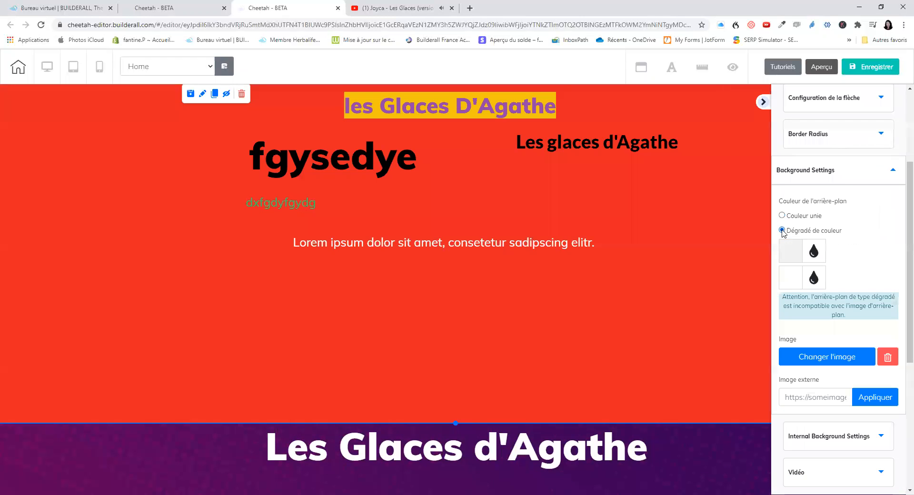
{"action": "left_click", "coordinate": [793, 281]}
{"action": "left_click", "coordinate": [842, 327]}
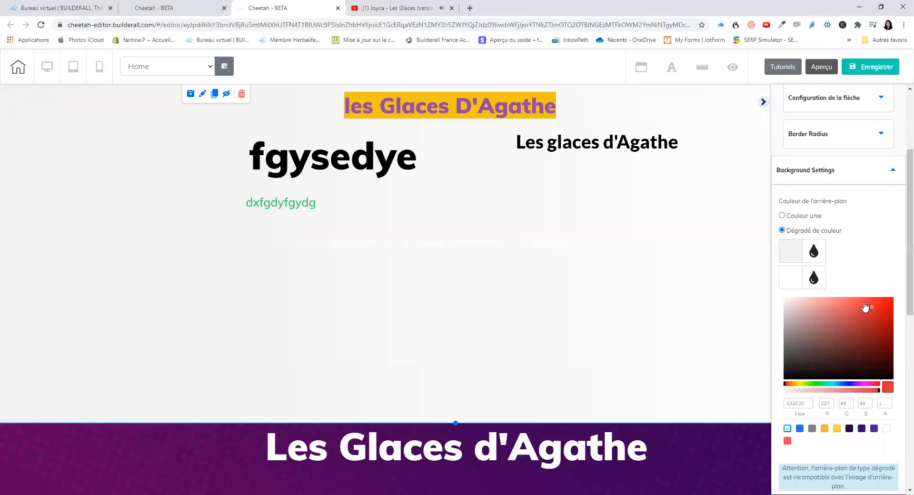
{"action": "left_click", "coordinate": [793, 278]}
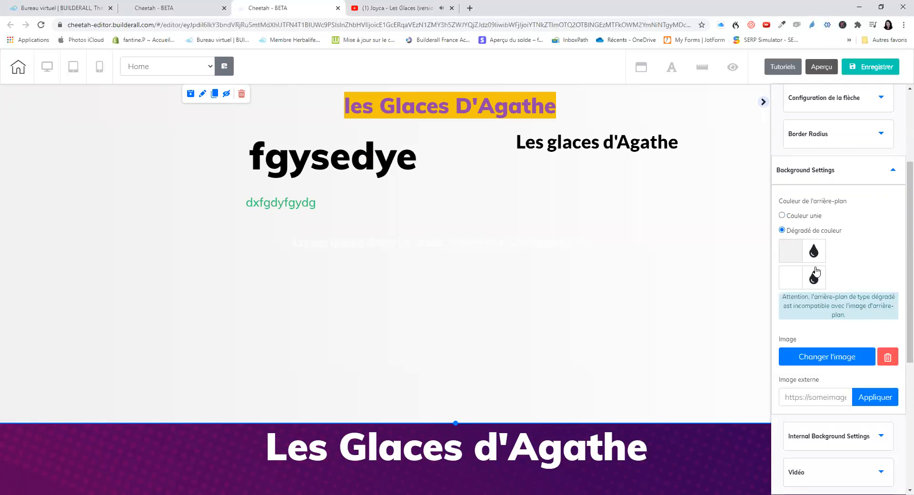
- Set the gradient's first color to red DD4040 with 0.42 opacity and collapse the background settings
{"action": "left_click", "coordinate": [792, 254]}
{"action": "left_click", "coordinate": [863, 286]}
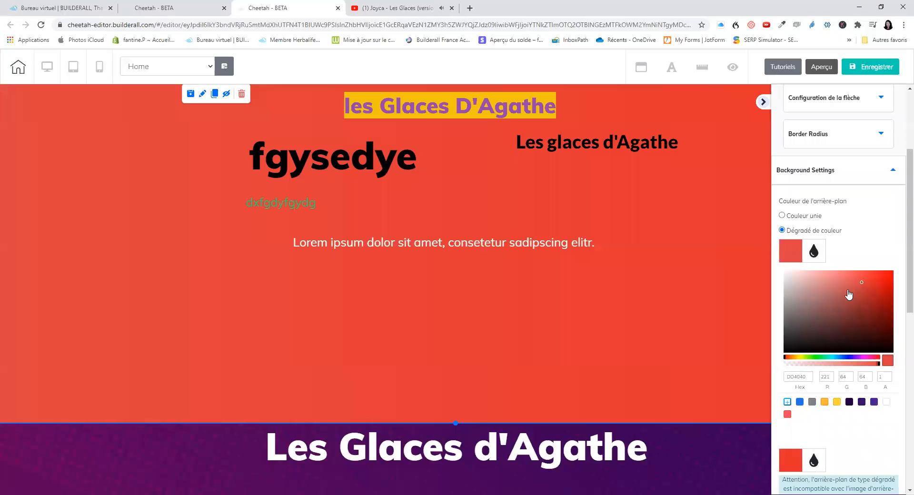
{"action": "left_click", "coordinate": [876, 363]}
{"action": "left_click_drag", "start_coordinate": [867, 366], "coordinate": [836, 365]}
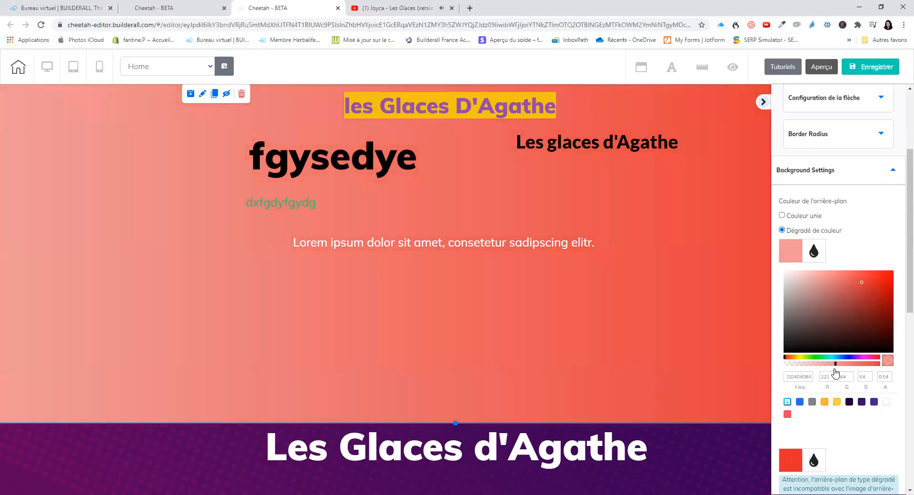
{"action": "left_click_drag", "start_coordinate": [834, 366], "coordinate": [825, 364]}
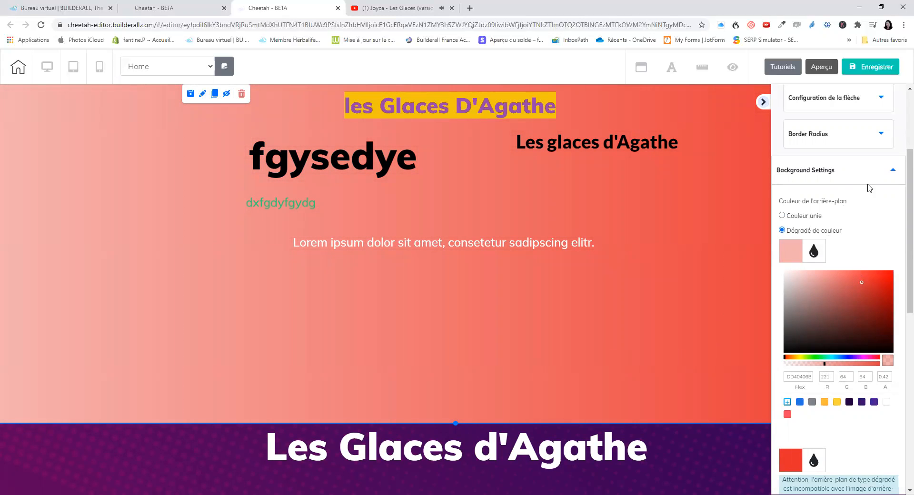
{"action": "left_click", "coordinate": [895, 171]}
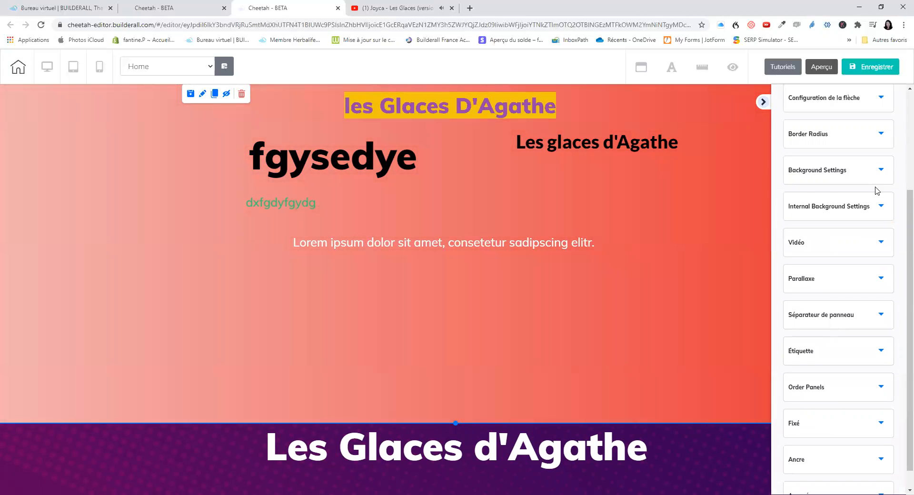
- Reorder the panels so the berry photo panel sits third, directly below the purple panel, and apply the new order
{"action": "scroll", "coordinate": [876, 191], "scroll_direction": "down", "scroll_amount": 1}
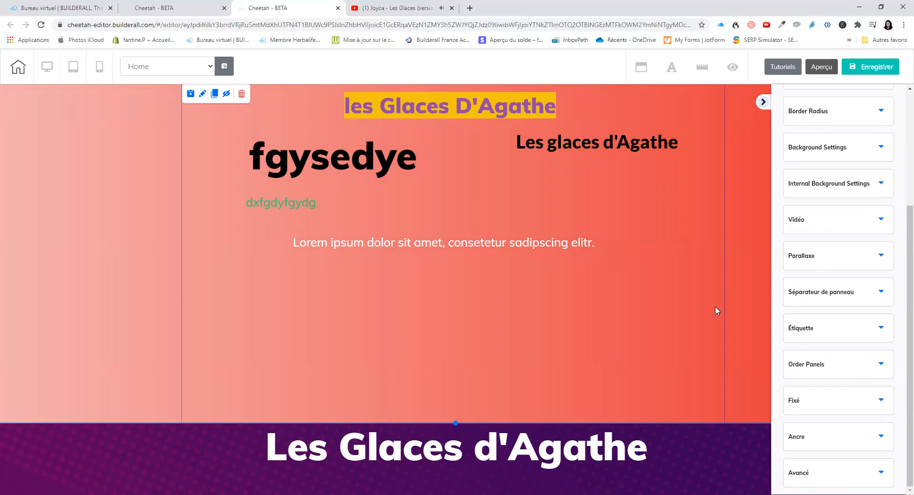
{"action": "left_click", "coordinate": [881, 364]}
{"action": "scroll", "coordinate": [879, 333], "scroll_direction": "down", "scroll_amount": 4}
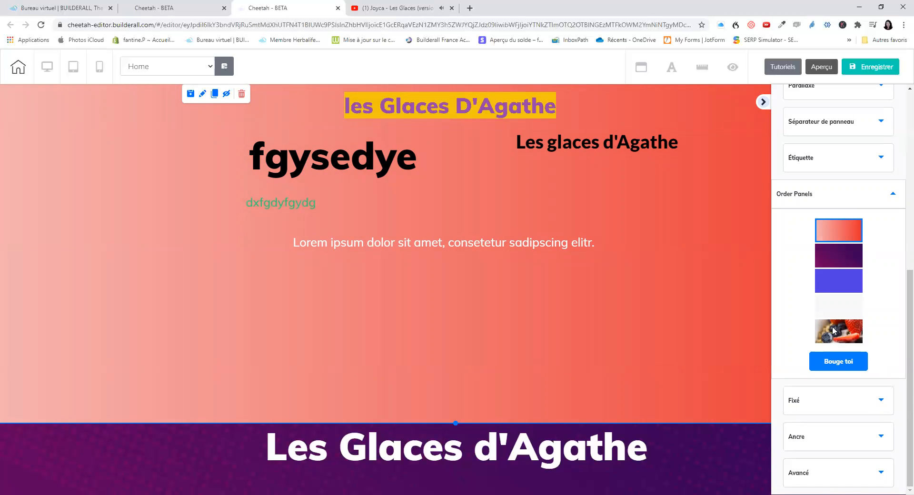
{"action": "left_click_drag", "start_coordinate": [833, 330], "coordinate": [833, 283]}
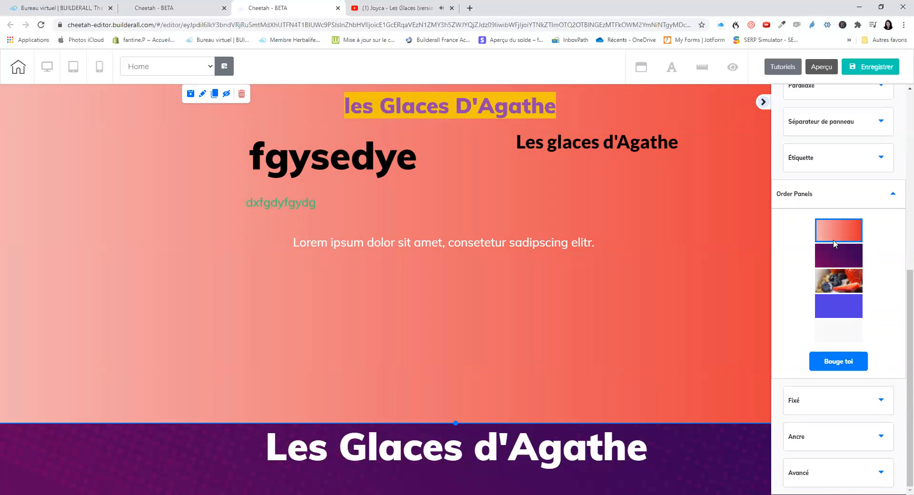
{"action": "left_click", "coordinate": [848, 363]}
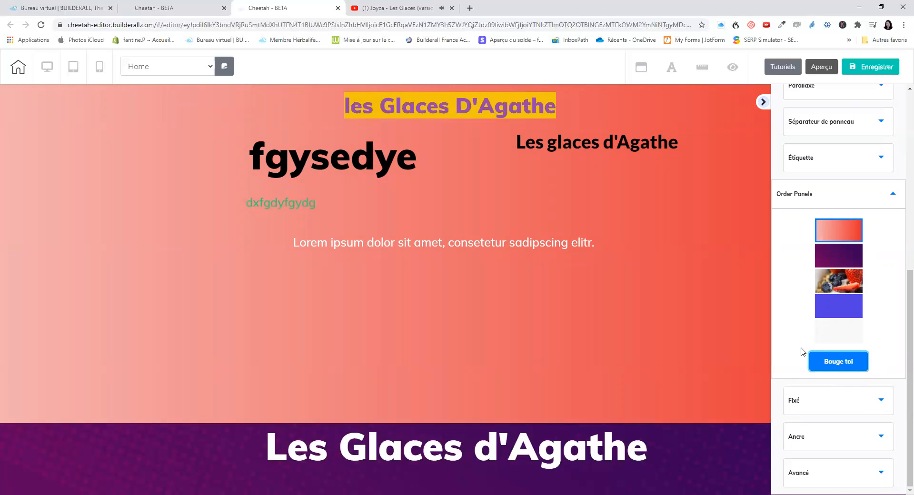
- Make the berry photo panel roughly 1.7 times as tall by extending its lower edge, and collapse the panel order settings
{"action": "scroll", "coordinate": [692, 316], "scroll_direction": "down", "scroll_amount": 6}
{"action": "scroll", "coordinate": [693, 312], "scroll_direction": "down", "scroll_amount": 9}
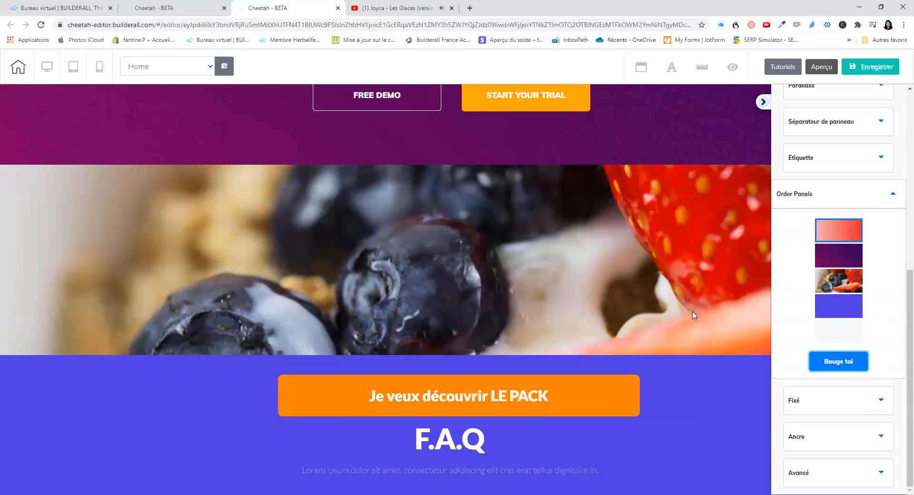
{"action": "left_click", "coordinate": [494, 296]}
{"action": "left_click_drag", "start_coordinate": [455, 356], "coordinate": [456, 493]}
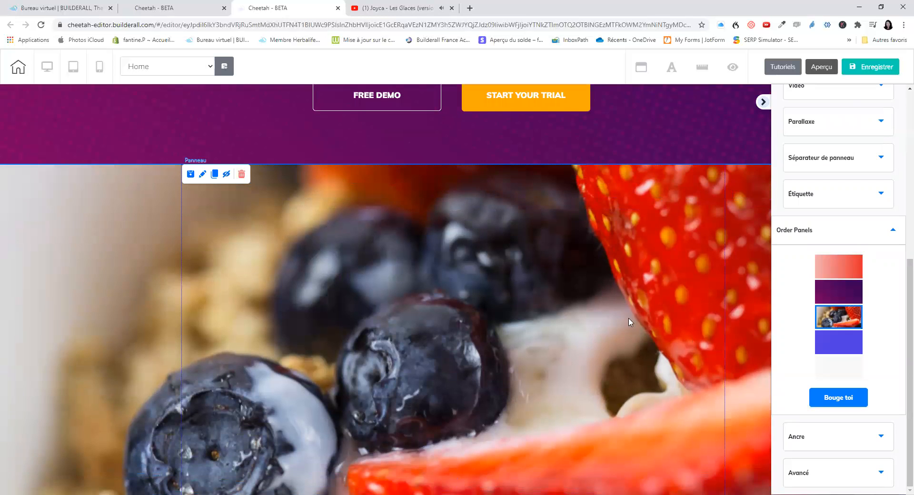
{"action": "left_click", "coordinate": [893, 231]}
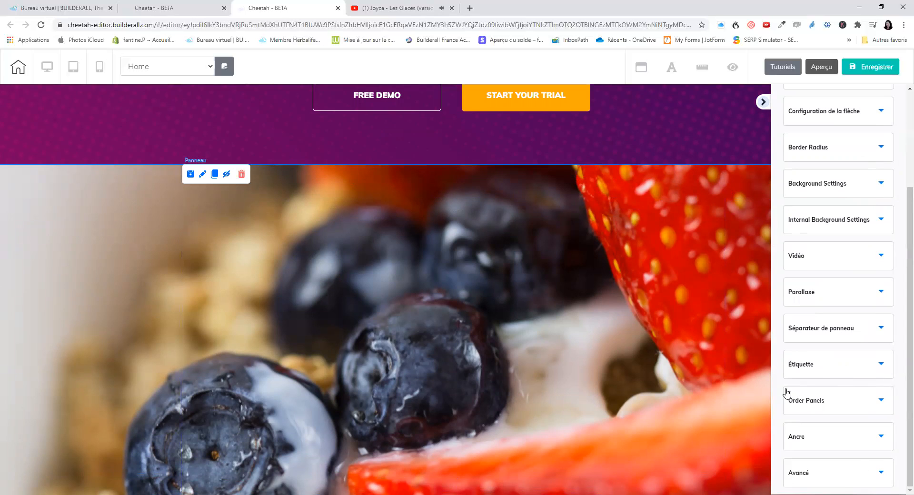
- Delete the white "Lorem ipsum dolor sit amet" line and the "fgysedye" heading from the red gradient panel
{"action": "scroll", "coordinate": [559, 289], "scroll_direction": "up", "scroll_amount": 10}
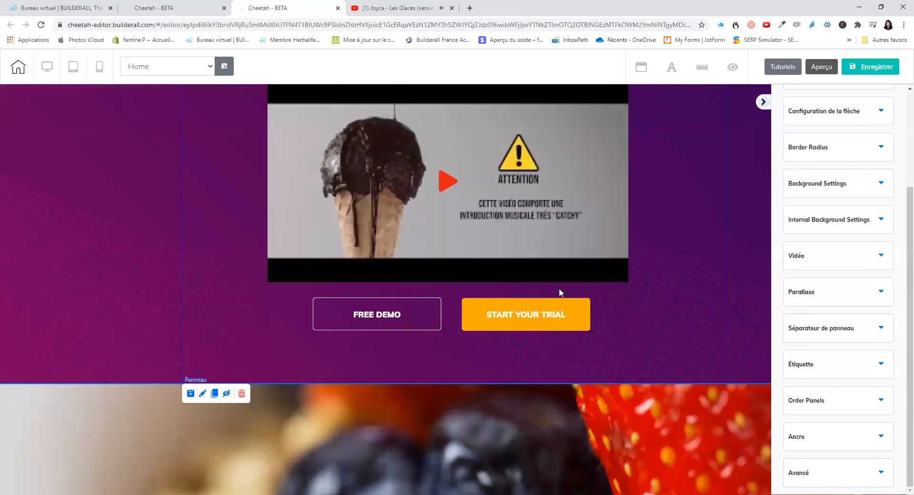
{"action": "scroll", "coordinate": [560, 289], "scroll_direction": "up", "scroll_amount": 5}
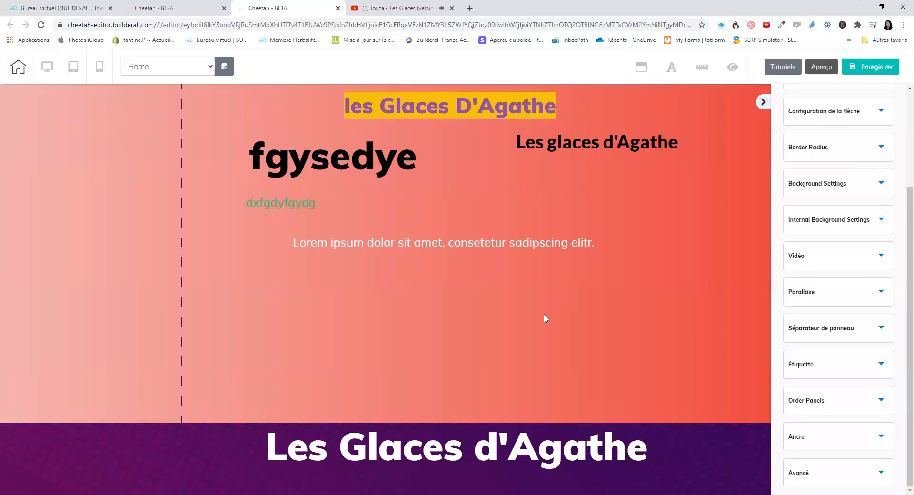
{"action": "left_click", "coordinate": [441, 244]}
{"action": "key", "text": "Delete"}
{"action": "left_click", "coordinate": [498, 285]}
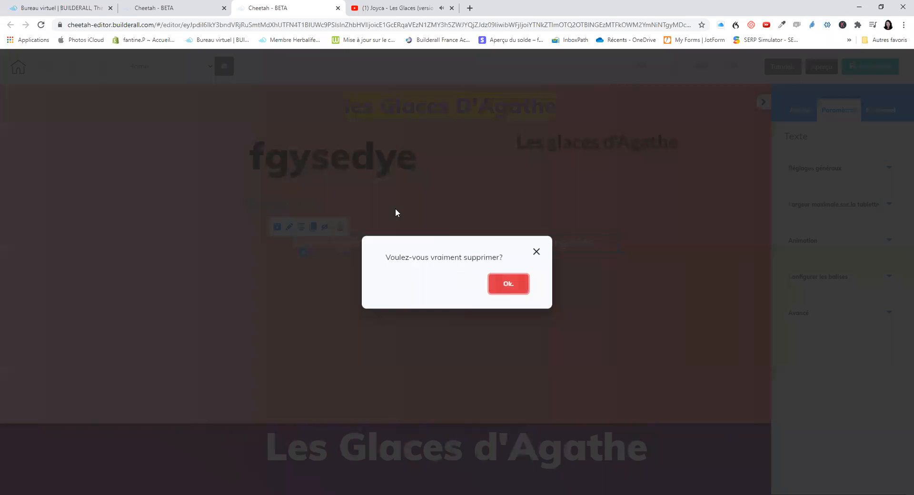
{"action": "left_click", "coordinate": [366, 171]}
{"action": "key", "text": "Delete"}
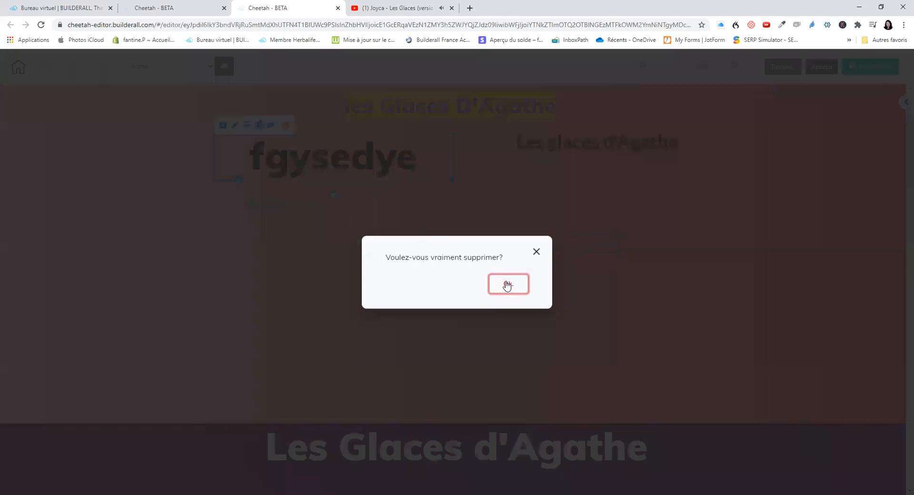
{"action": "left_click", "coordinate": [508, 284]}
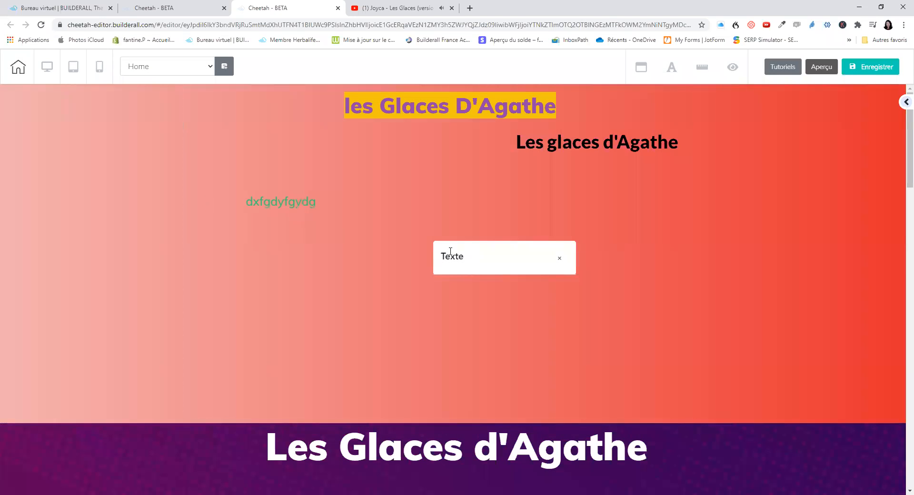
{"action": "left_click", "coordinate": [524, 257]}
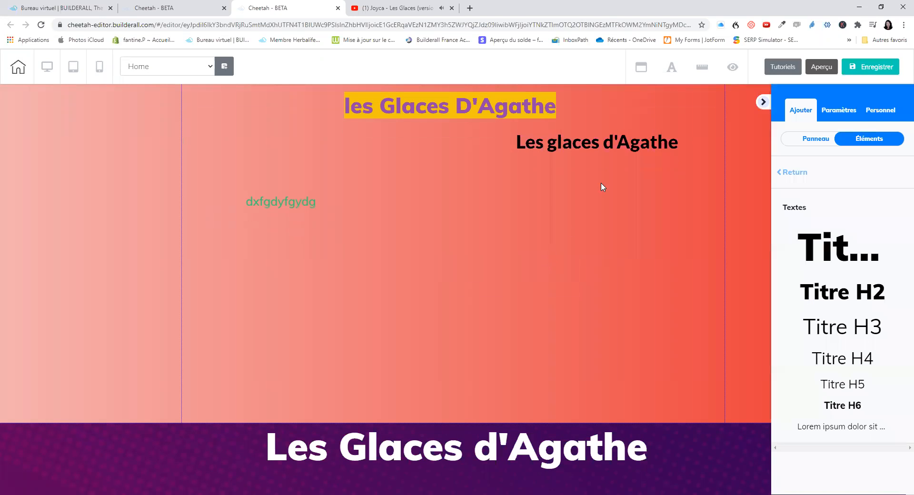
- Delete the green "dxfgdyfgydg" text from the red gradient panel
{"action": "left_click", "coordinate": [289, 201]}
{"action": "left_click", "coordinate": [280, 188]}
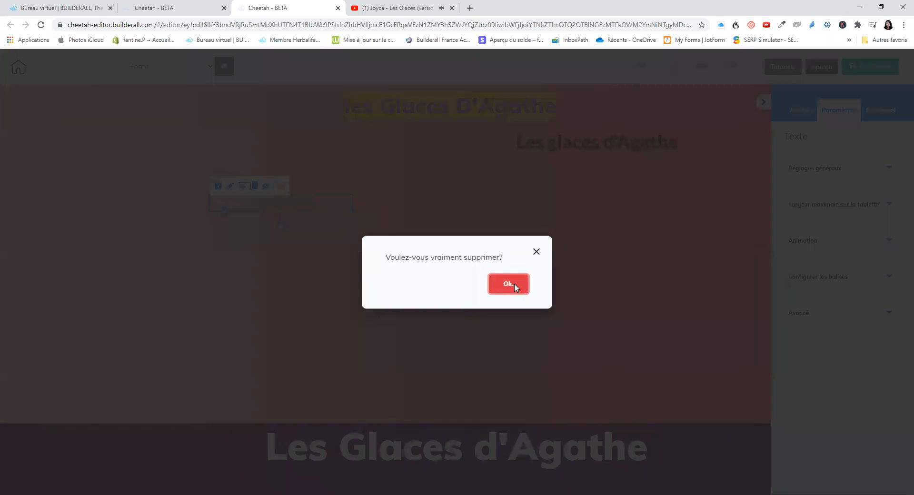
{"action": "left_click", "coordinate": [514, 285]}
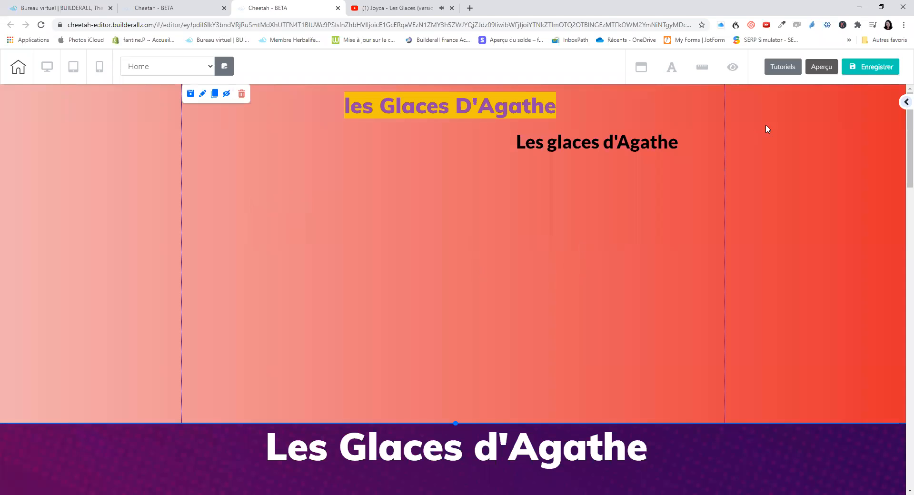
- Add a Réservation element below the headings in the red panel, using the Entretien Gratuit calendar with its info shown
{"action": "left_click", "coordinate": [904, 102]}
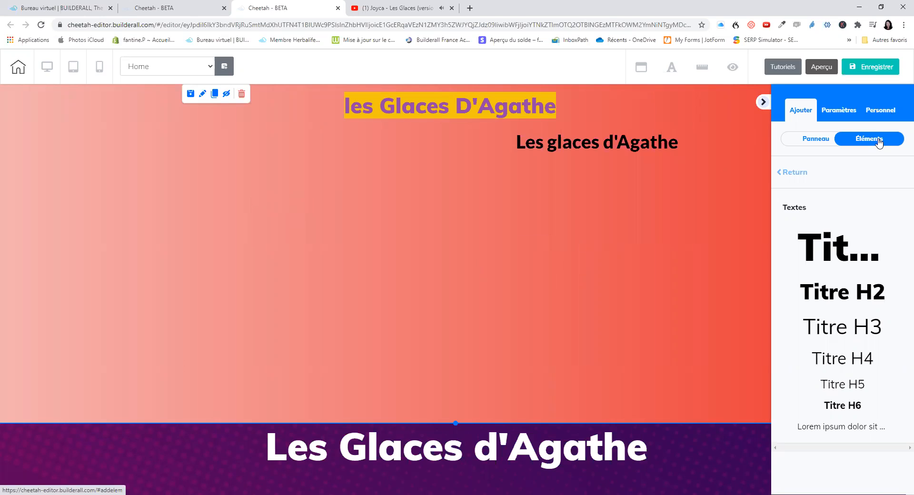
{"action": "left_click", "coordinate": [798, 172]}
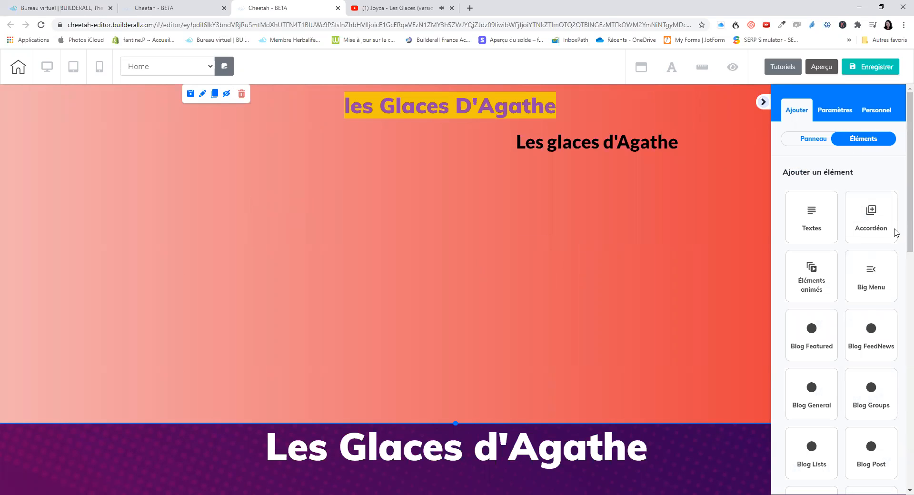
{"action": "scroll", "coordinate": [888, 244], "scroll_direction": "down", "scroll_amount": 2}
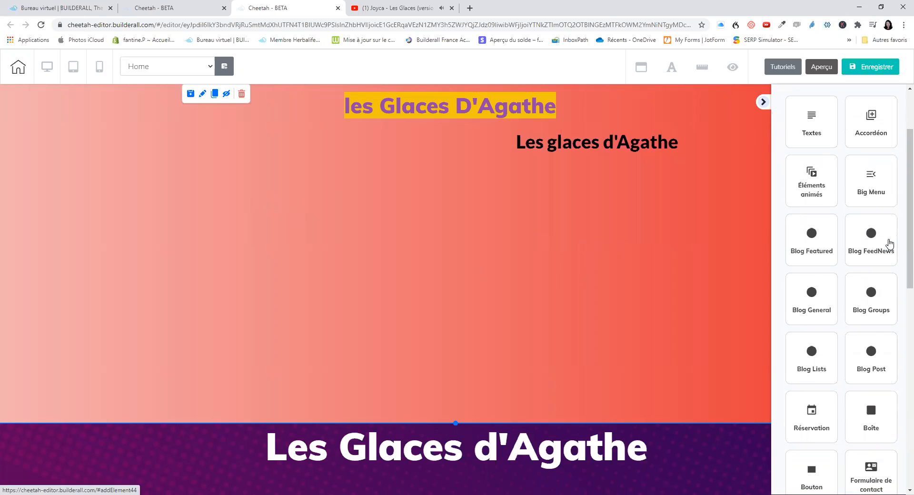
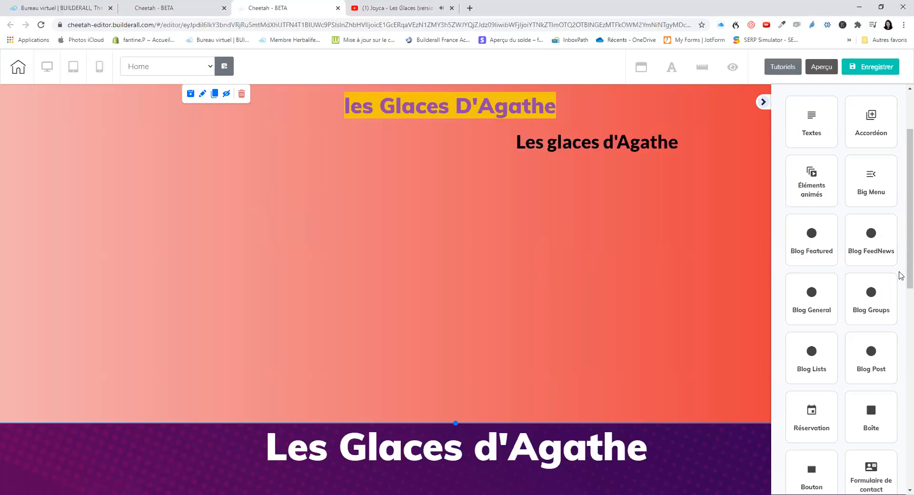
{"action": "scroll", "coordinate": [861, 257], "scroll_direction": "down", "scroll_amount": 2}
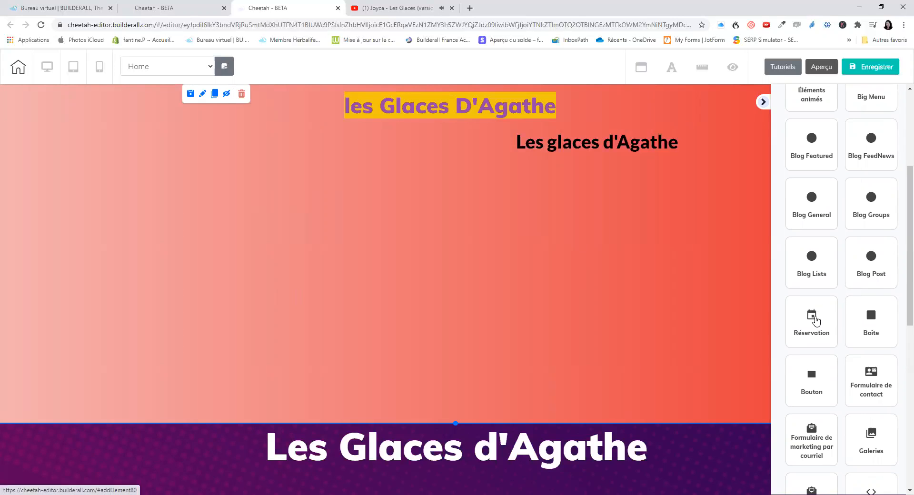
{"action": "left_click", "coordinate": [812, 318]}
{"action": "left_click_drag", "start_coordinate": [849, 241], "coordinate": [317, 346]}
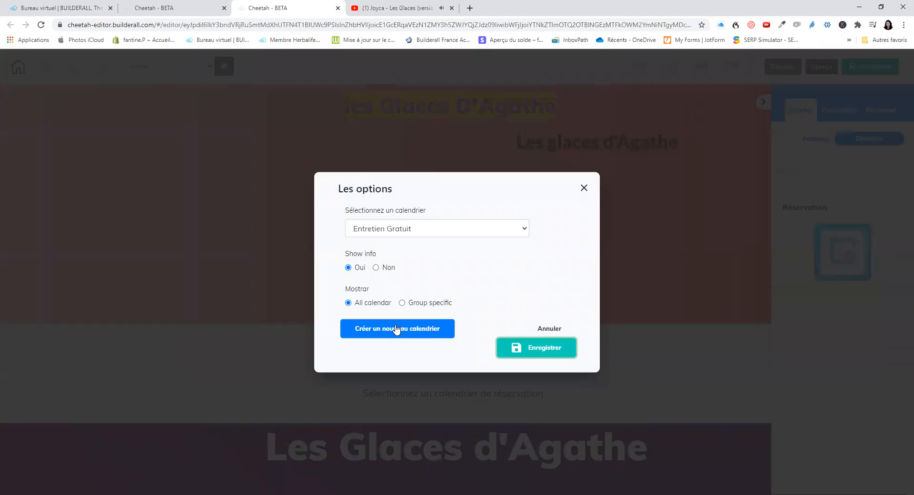
{"action": "left_click", "coordinate": [540, 349]}
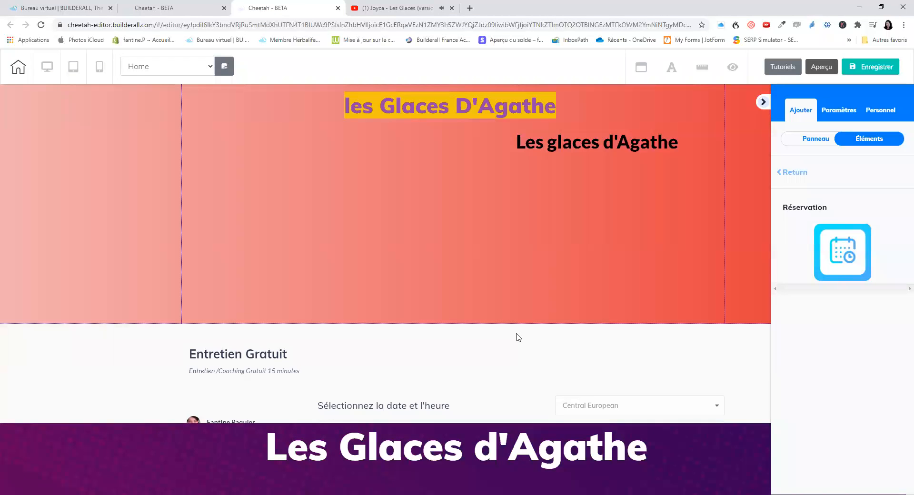
- Move the white "Les Glaces d'Agathe" heading slightly lower in the purple panel
{"action": "scroll", "coordinate": [518, 337], "scroll_direction": "down", "scroll_amount": 2}
{"action": "left_click", "coordinate": [476, 318]}
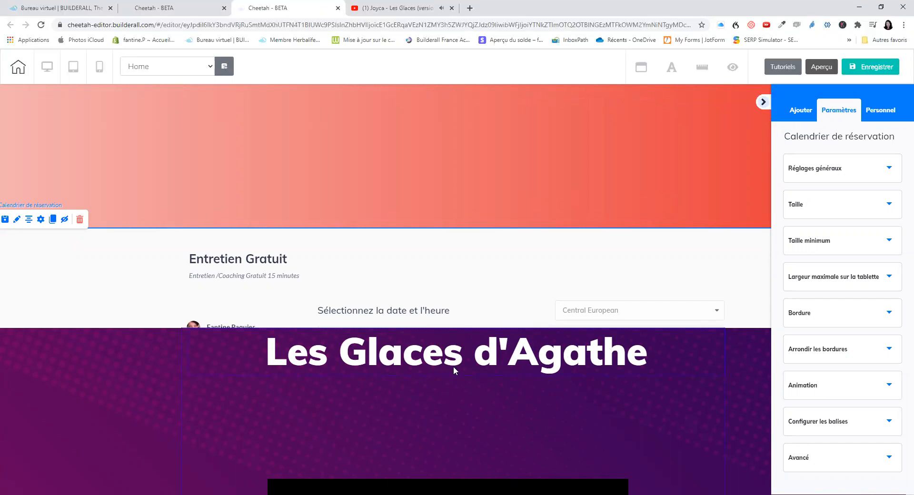
{"action": "left_click_drag", "start_coordinate": [453, 367], "coordinate": [453, 382]}
{"action": "left_click", "coordinate": [434, 331]}
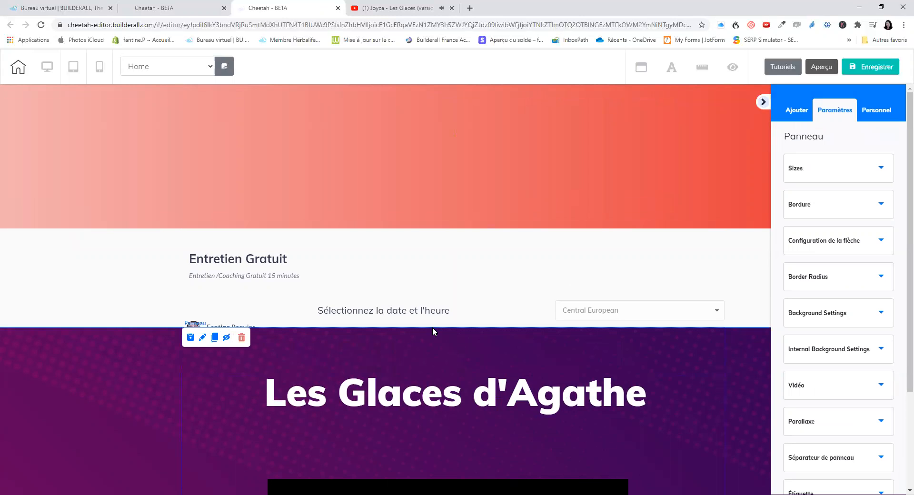
- Nudge the booking calendar slightly upward and set its height to 921
{"action": "left_click_drag", "start_coordinate": [484, 236], "coordinate": [483, 232]}
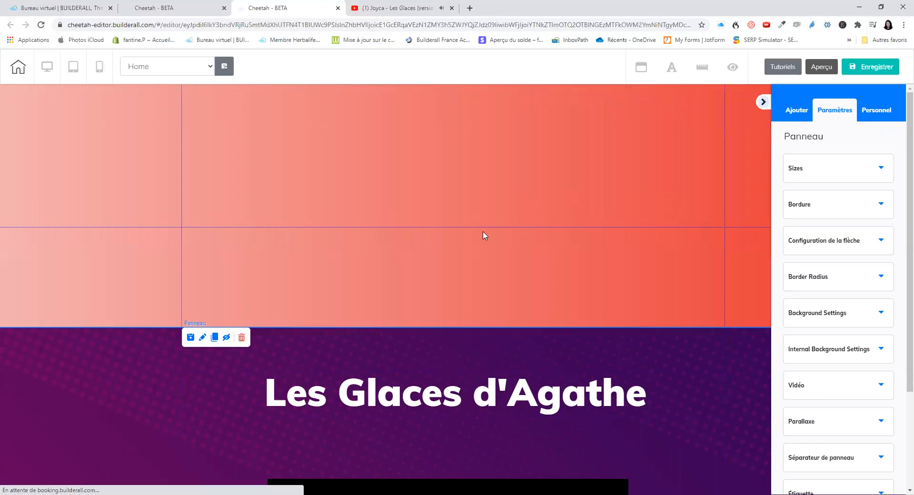
{"action": "left_click", "coordinate": [473, 267]}
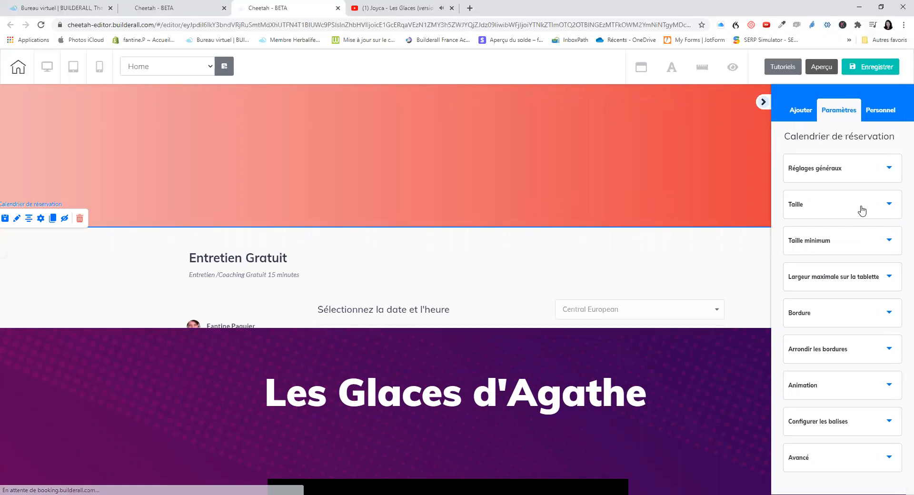
{"action": "left_click", "coordinate": [889, 171]}
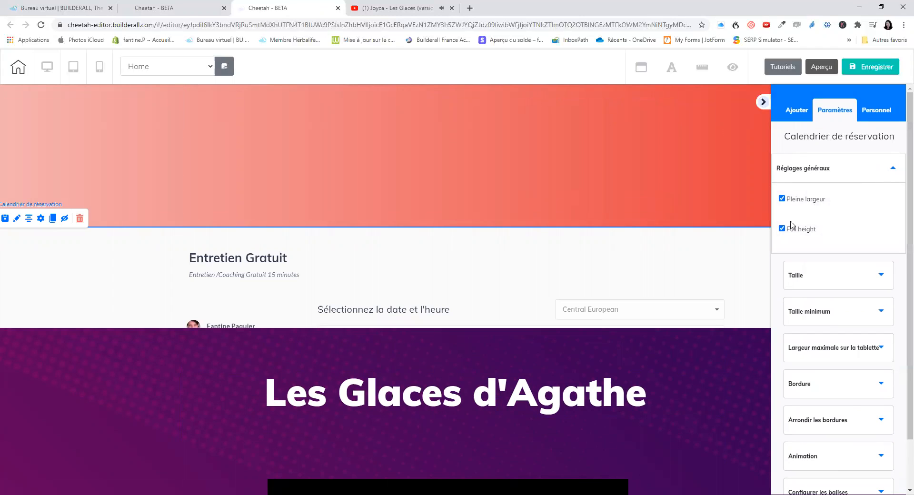
{"action": "left_click", "coordinate": [880, 276]}
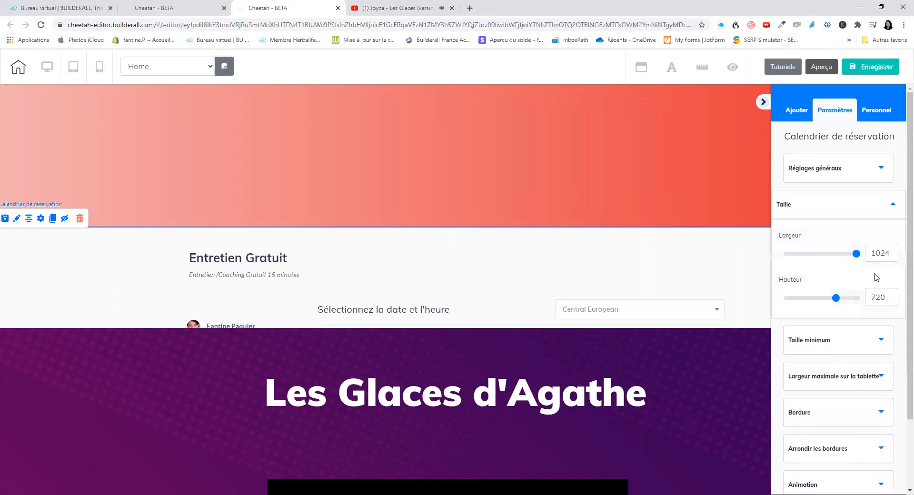
{"action": "left_click_drag", "start_coordinate": [836, 300], "coordinate": [850, 298]}
- Extend the red panel downward and reposition the booking calendar inside it
{"action": "left_click", "coordinate": [620, 369]}
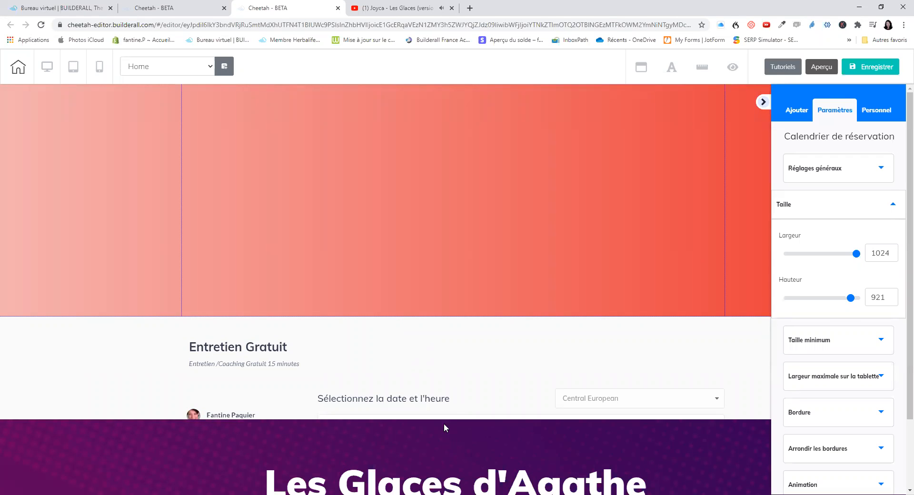
{"action": "scroll", "coordinate": [466, 344], "scroll_direction": "down", "scroll_amount": 5}
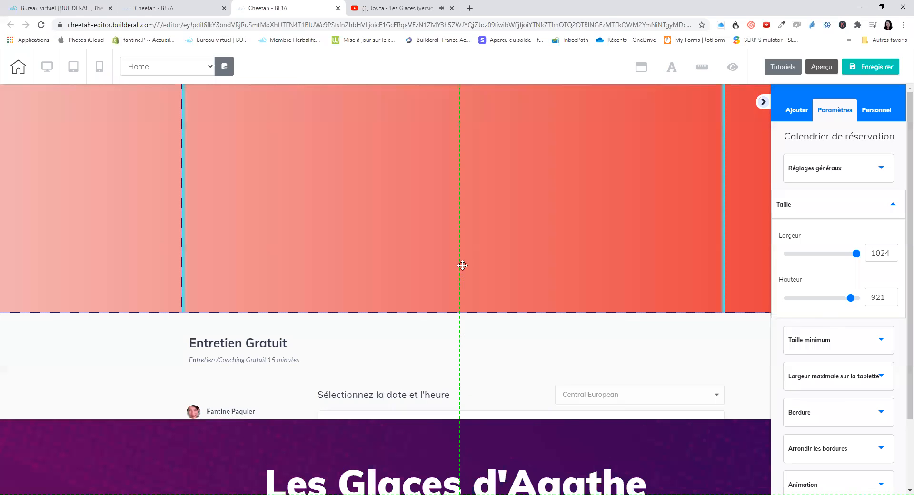
{"action": "left_click_drag", "start_coordinate": [436, 67], "coordinate": [436, 68]}
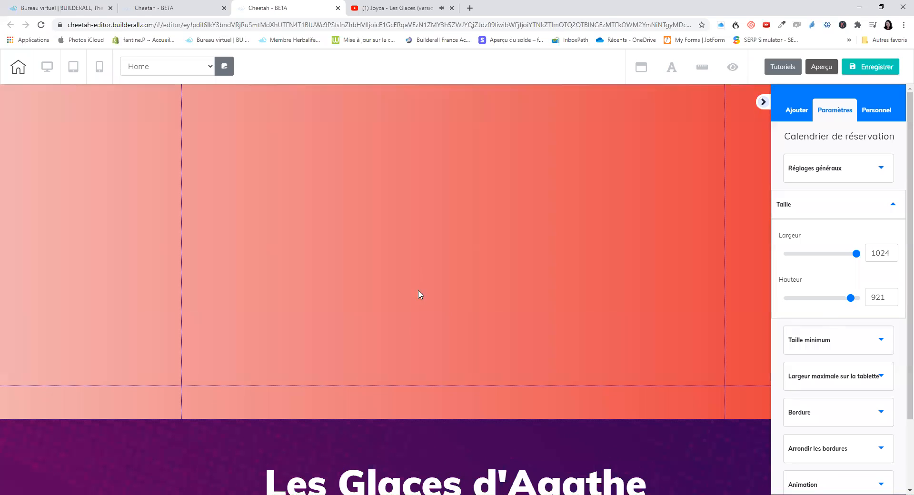
{"action": "scroll", "coordinate": [506, 381], "scroll_direction": "up", "scroll_amount": 2}
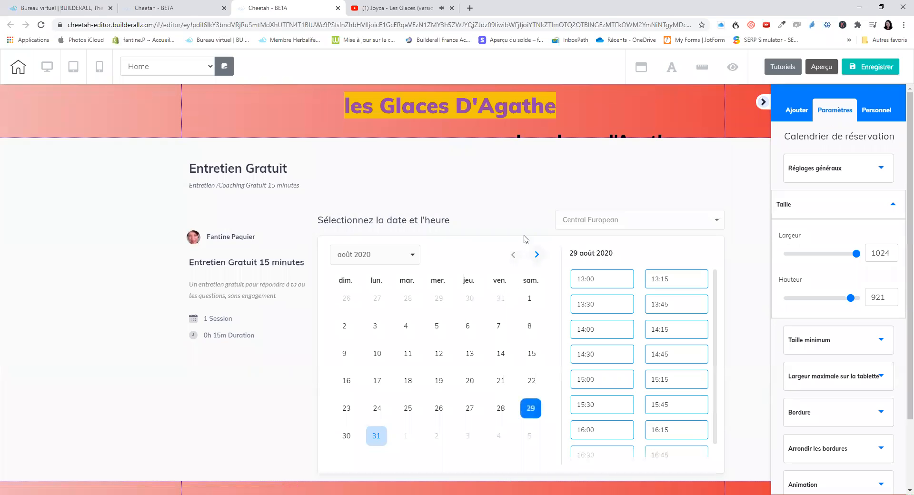
{"action": "scroll", "coordinate": [506, 329], "scroll_direction": "down", "scroll_amount": 4}
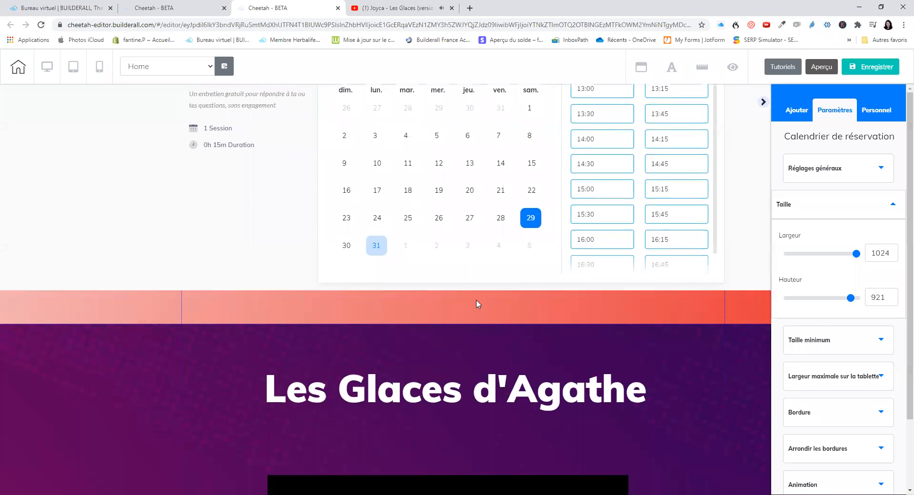
- Lengthen the red panel further below the calendar and adjust the calendar's vertical position so it sits fully within the panel
{"action": "left_click", "coordinate": [459, 328]}
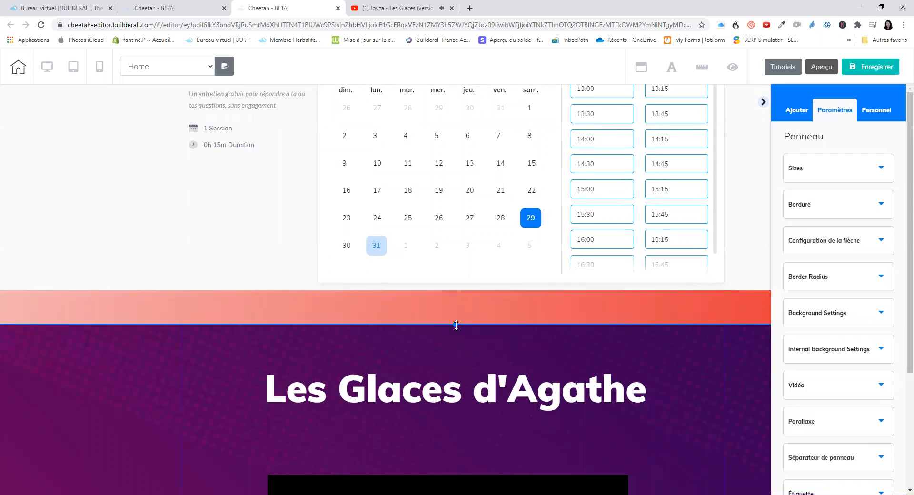
{"action": "left_click_drag", "start_coordinate": [456, 325], "coordinate": [481, 494]}
{"action": "scroll", "coordinate": [176, 310], "scroll_direction": "up", "scroll_amount": 4}
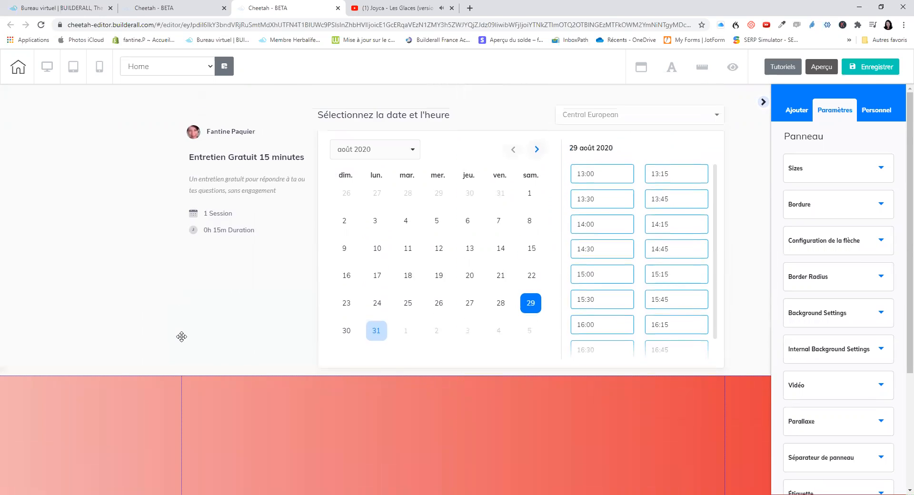
{"action": "mouse_move", "coordinate": [194, 439]}
{"action": "left_mouse_down"}
{"action": "mouse_move", "coordinate": [188, 417]}
{"action": "mouse_move", "coordinate": [183, 430]}
{"action": "left_mouse_up"}
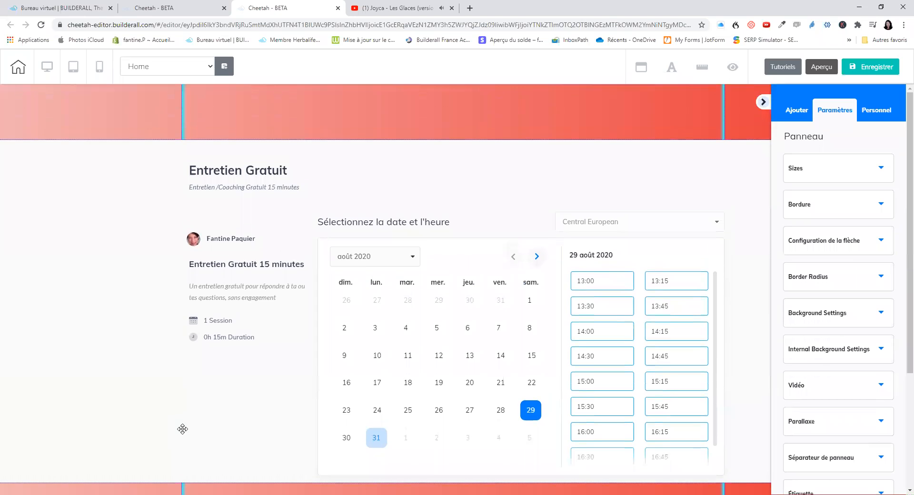
{"action": "scroll", "coordinate": [196, 374], "scroll_direction": "down", "scroll_amount": 6}
{"action": "scroll", "coordinate": [196, 374], "scroll_direction": "up", "scroll_amount": 8}
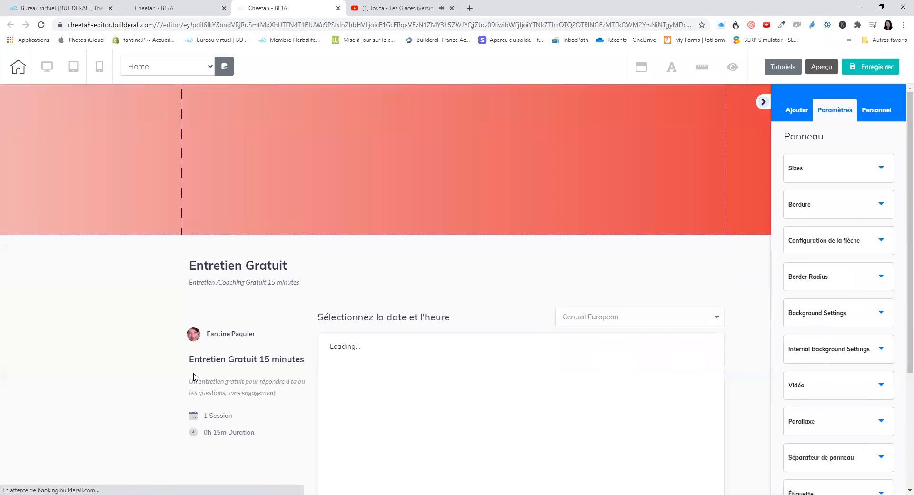
{"action": "scroll", "coordinate": [274, 368], "scroll_direction": "down", "scroll_amount": 4}
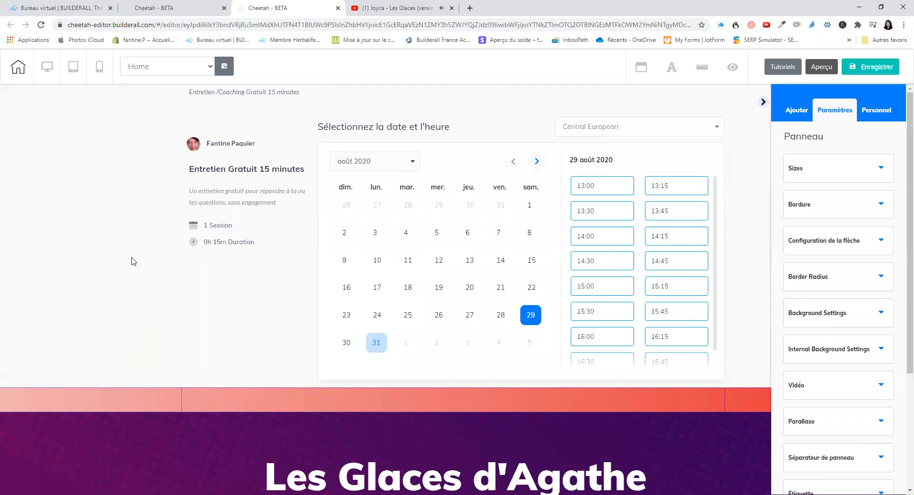
{"action": "left_click_drag", "start_coordinate": [248, 371], "coordinate": [324, 389]}
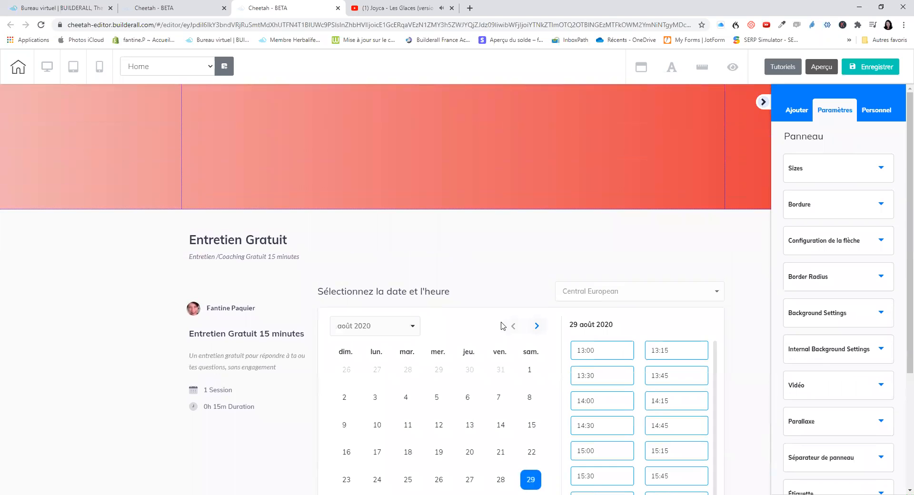
- Save the page, publish the site, and close the publication dialog
{"action": "left_click", "coordinate": [876, 69]}
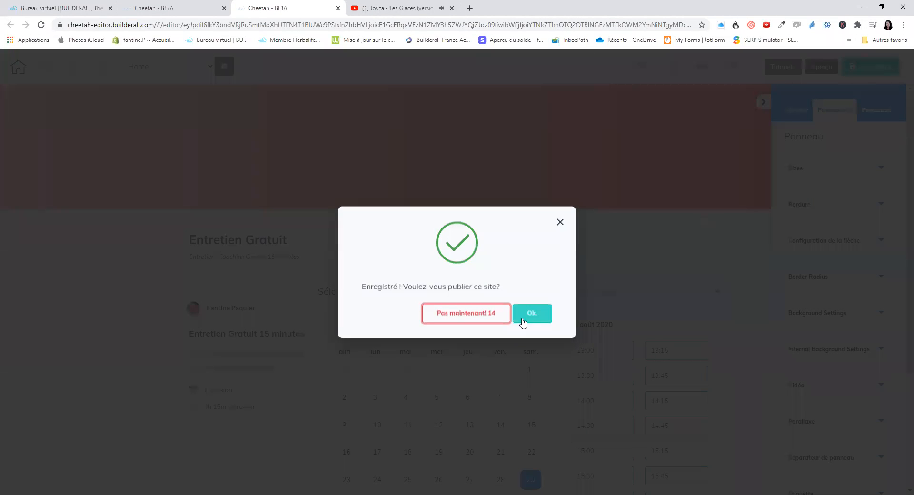
{"action": "left_click", "coordinate": [524, 315]}
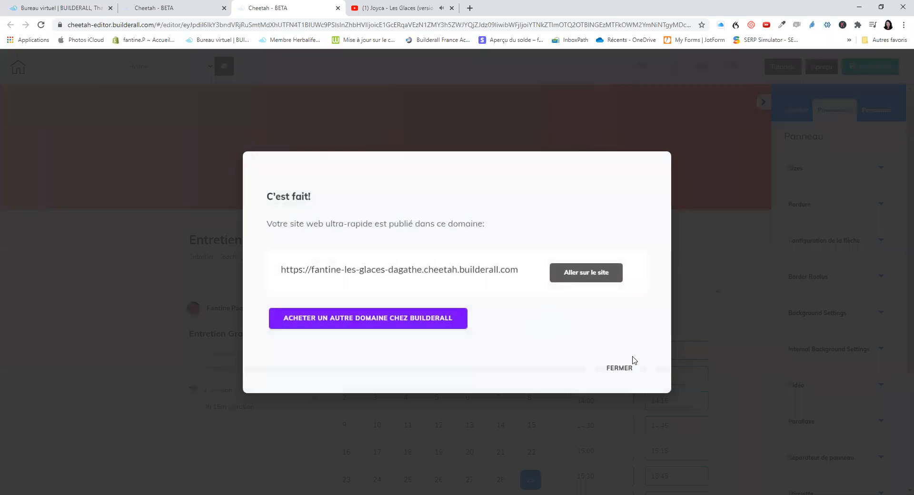
{"action": "left_click", "coordinate": [625, 367]}
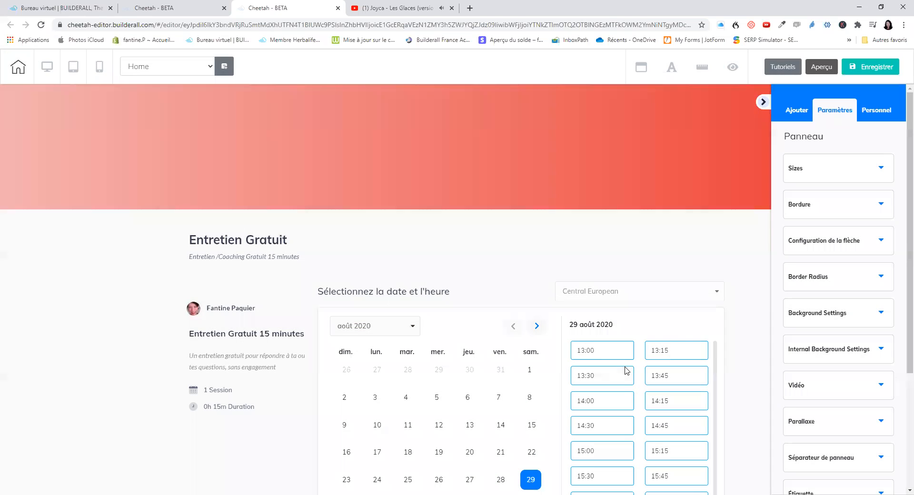
- Look through the list of page elements available to add
{"action": "left_click", "coordinate": [805, 122]}
{"action": "left_click", "coordinate": [876, 141]}
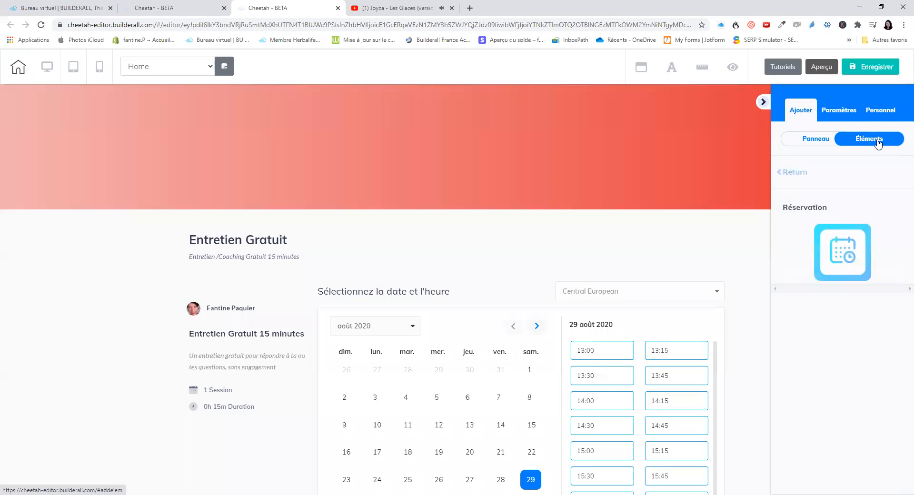
{"action": "left_click", "coordinate": [798, 172]}
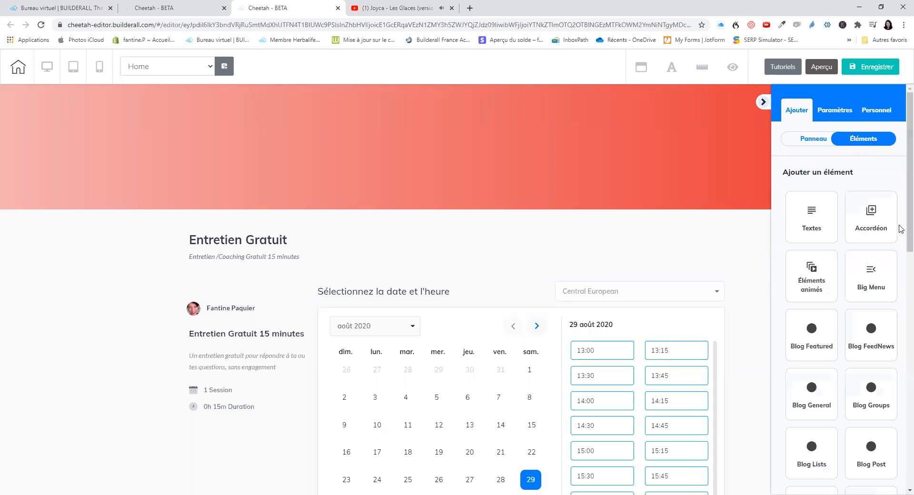
{"action": "scroll", "coordinate": [892, 231], "scroll_direction": "down", "scroll_amount": 1}
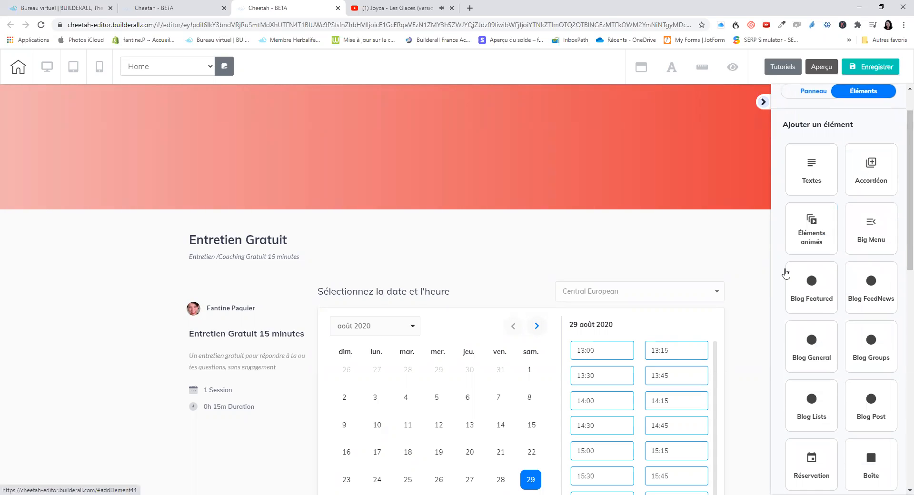
{"action": "scroll", "coordinate": [864, 279], "scroll_direction": "down", "scroll_amount": 4}
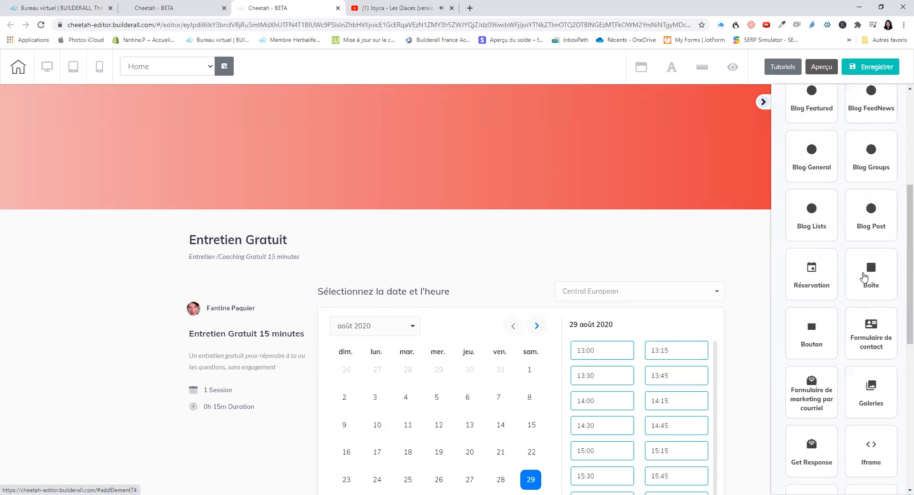
{"action": "scroll", "coordinate": [862, 291], "scroll_direction": "down", "scroll_amount": 1}
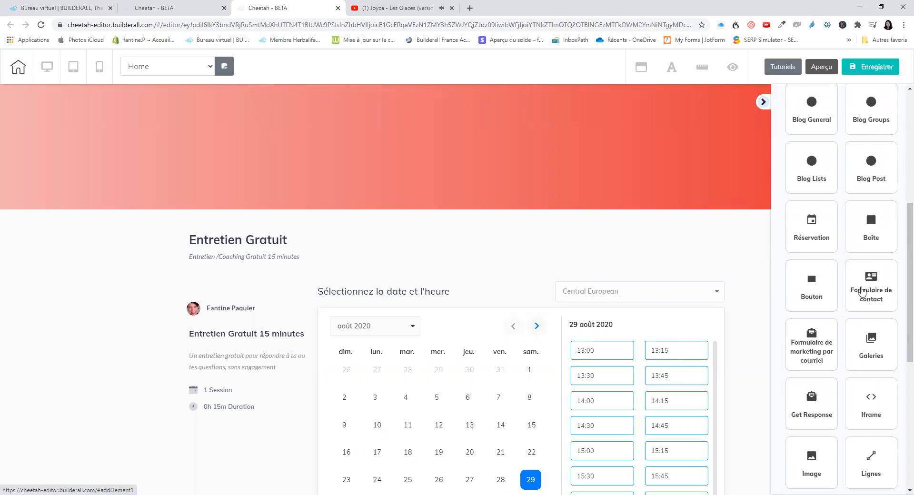
{"action": "left_click", "coordinate": [534, 152]}
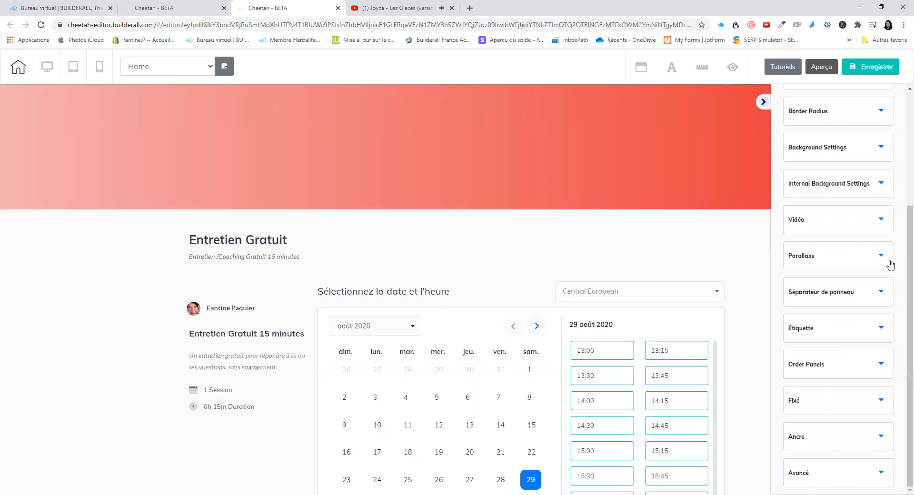
{"action": "scroll", "coordinate": [889, 262], "scroll_direction": "up", "scroll_amount": 4}
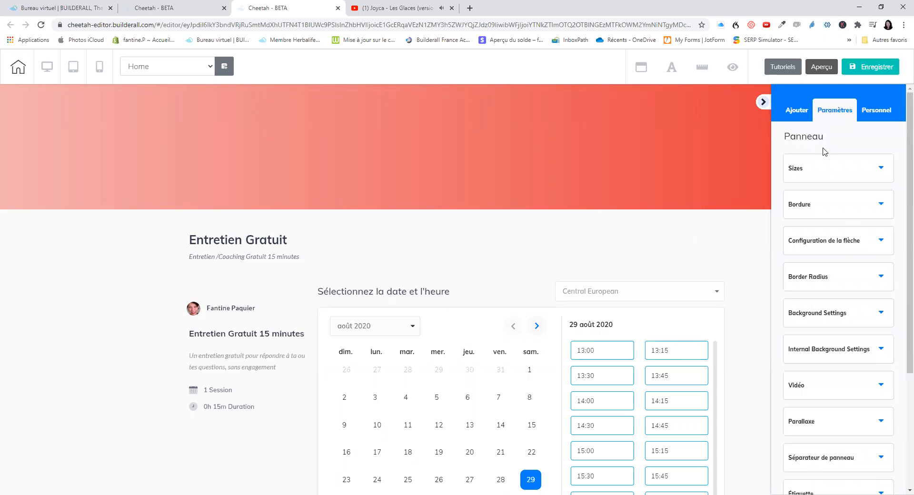
- Open the collection of box (Boîte) styles among the elements that can be added
{"action": "left_click", "coordinate": [793, 112]}
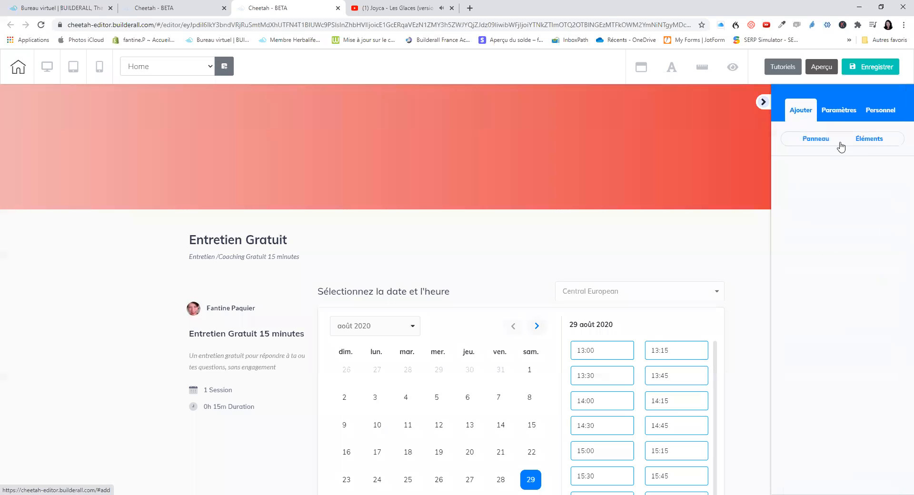
{"action": "left_click", "coordinate": [876, 142]}
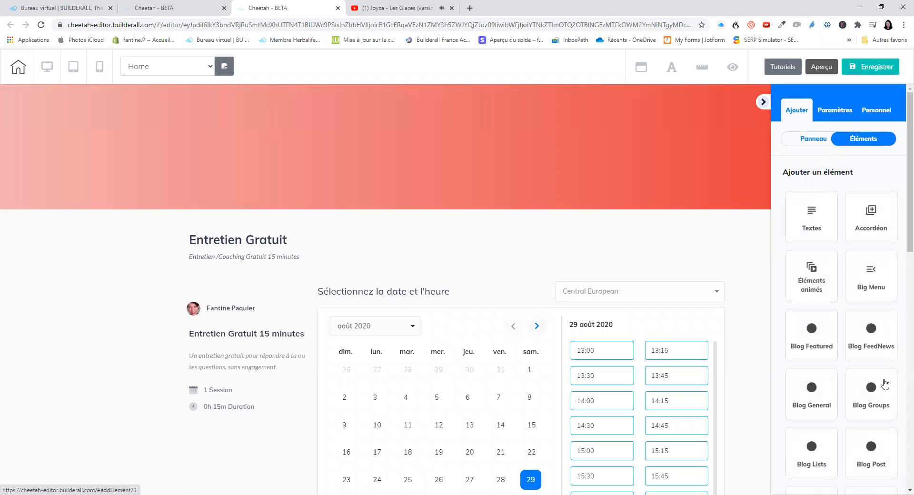
{"action": "scroll", "coordinate": [889, 362], "scroll_direction": "down", "scroll_amount": 3}
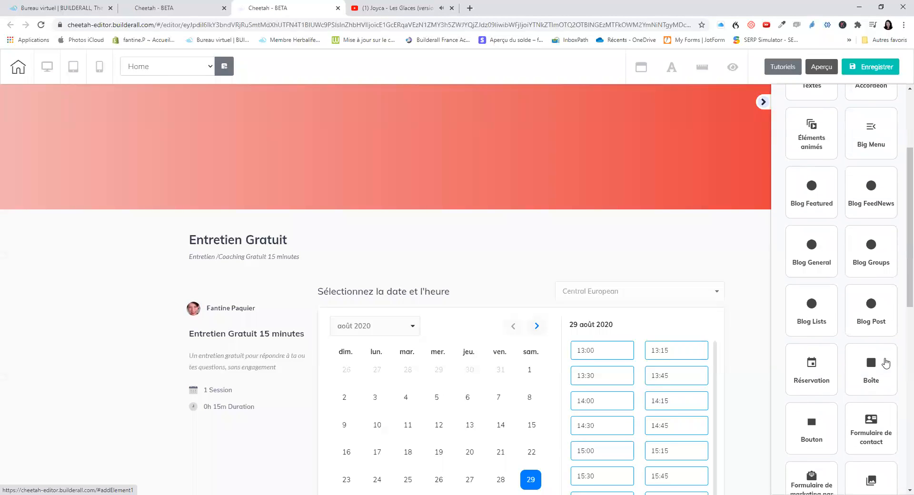
{"action": "left_click", "coordinate": [873, 365]}
{"action": "scroll", "coordinate": [901, 295], "scroll_direction": "down", "scroll_amount": 2}
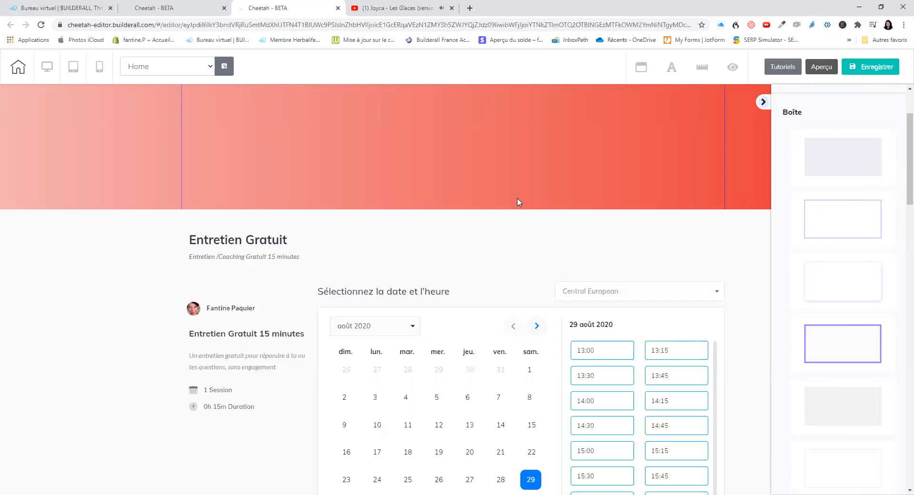
{"action": "scroll", "coordinate": [518, 202], "scroll_direction": "down", "scroll_amount": 15}
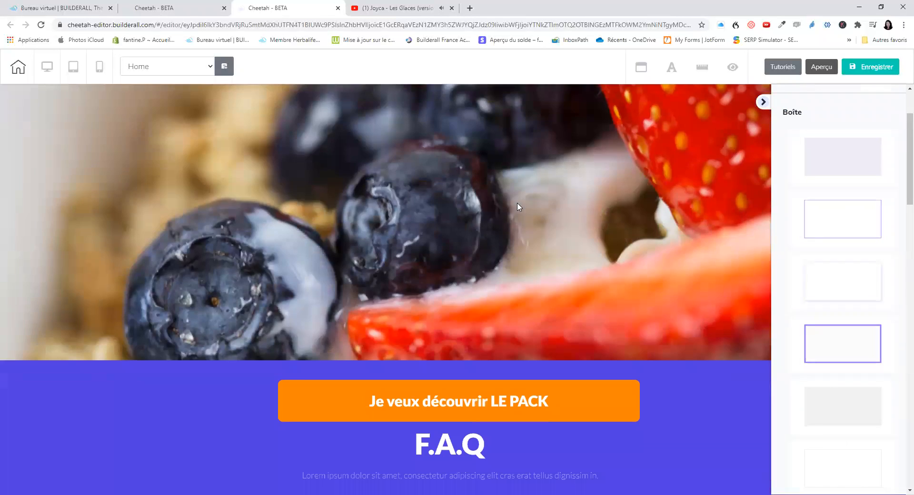
- Add a white shadowed box to the fruit photo panel and enlarge it to fill most of the panel's central width
{"action": "left_click", "coordinate": [400, 204]}
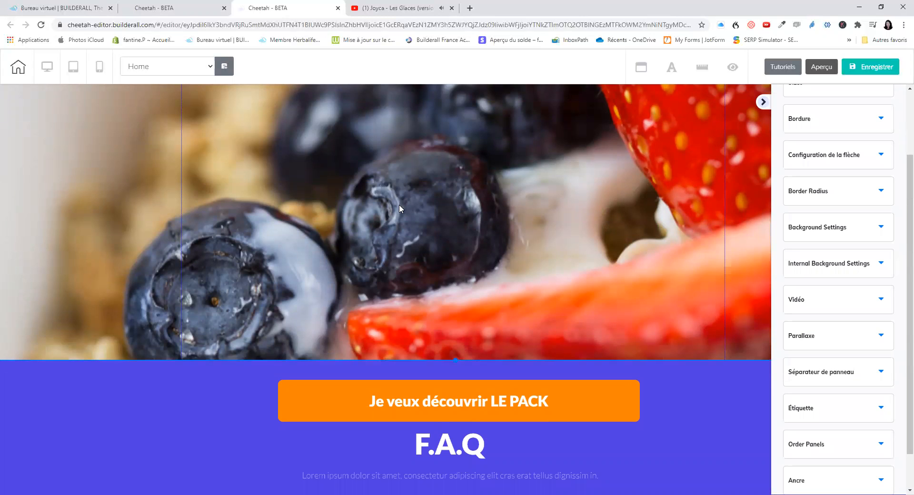
{"action": "scroll", "coordinate": [852, 190], "scroll_direction": "up", "scroll_amount": 2}
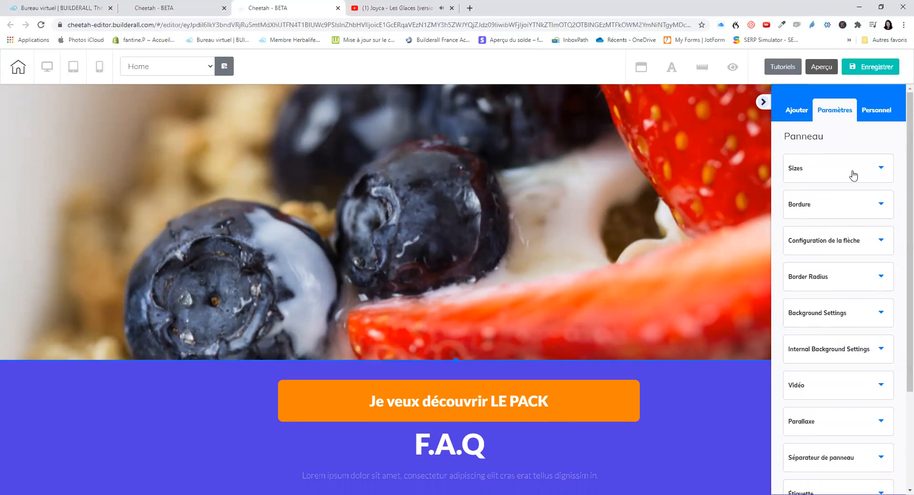
{"action": "left_click", "coordinate": [801, 115]}
{"action": "left_click", "coordinate": [872, 143]}
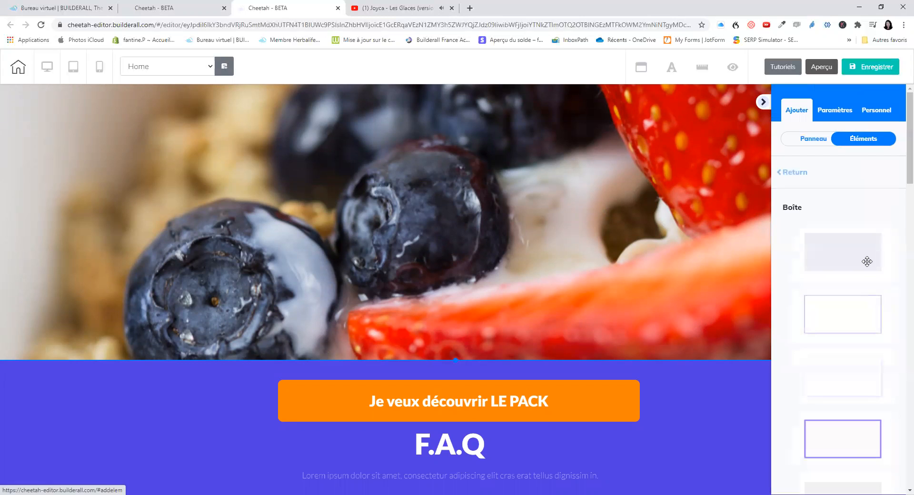
{"action": "left_click_drag", "start_coordinate": [843, 370], "coordinate": [399, 202]}
{"action": "left_click_drag", "start_coordinate": [492, 211], "coordinate": [376, 188]}
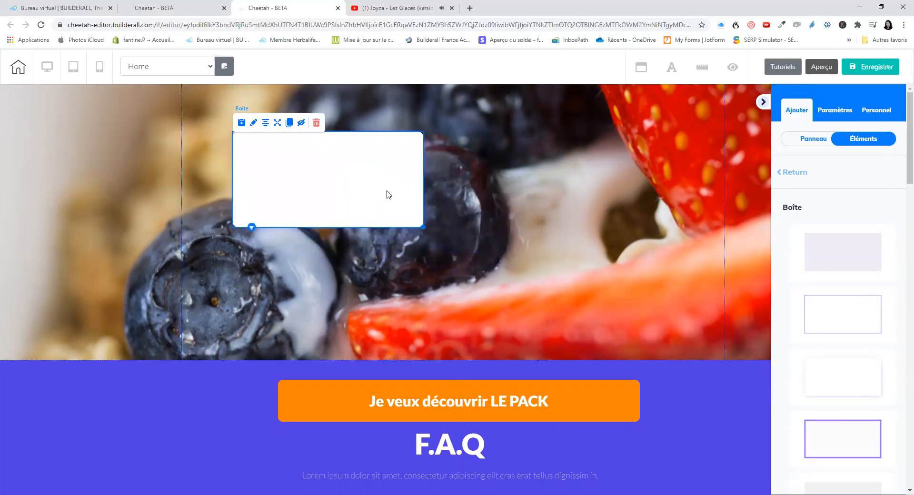
{"action": "left_click_drag", "start_coordinate": [454, 235], "coordinate": [676, 278]}
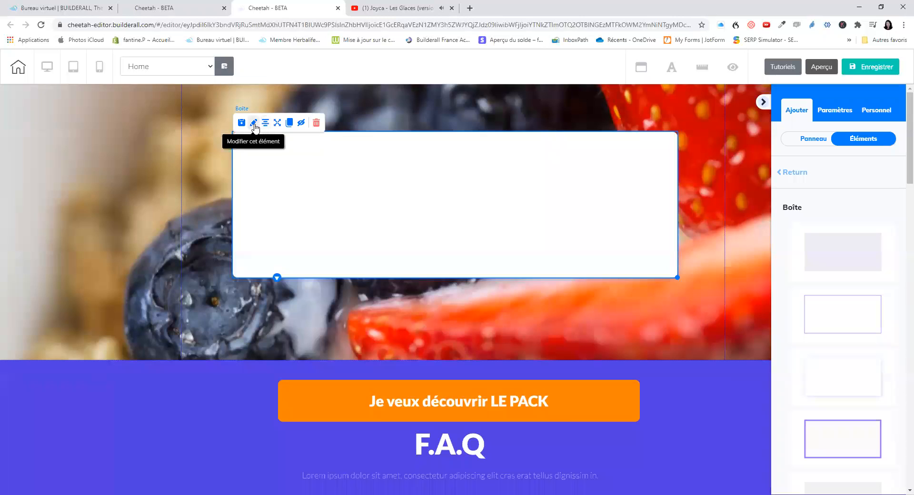
- Give the white box a black dashed border with a size of 3
{"action": "left_click", "coordinate": [253, 123]}
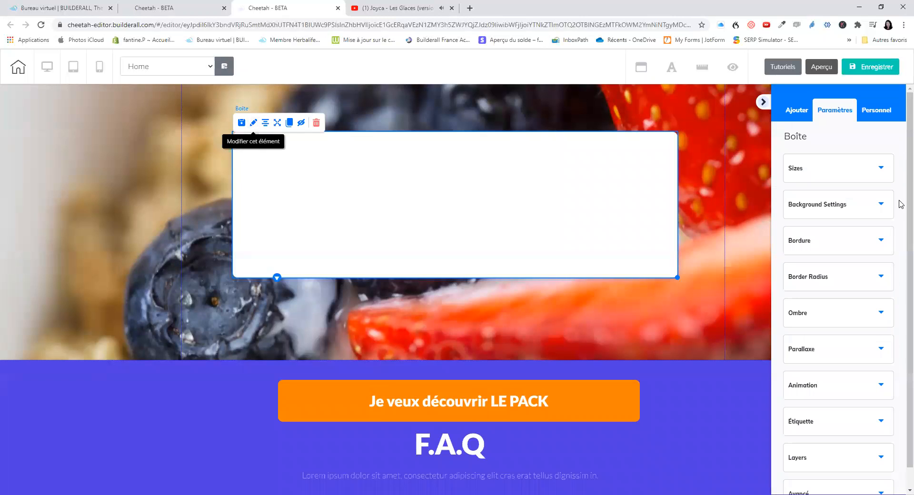
{"action": "left_click", "coordinate": [888, 239]}
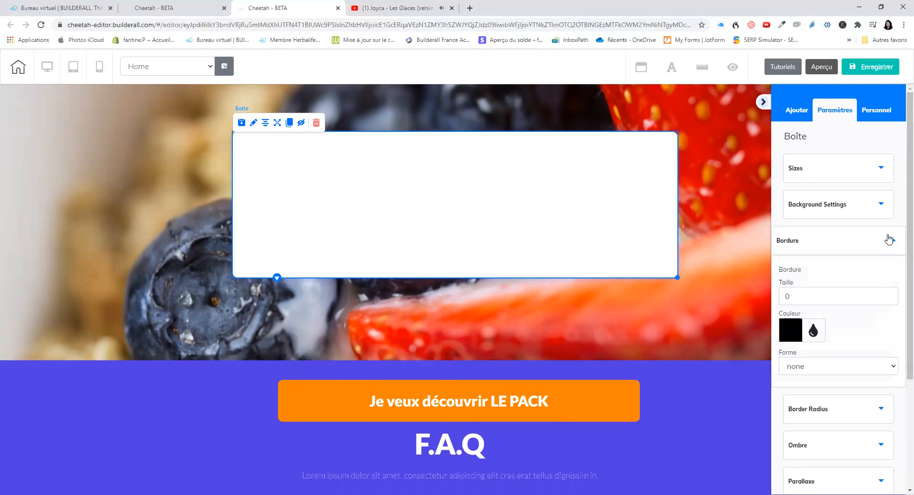
{"action": "scroll", "coordinate": [883, 240], "scroll_direction": "down", "scroll_amount": 2}
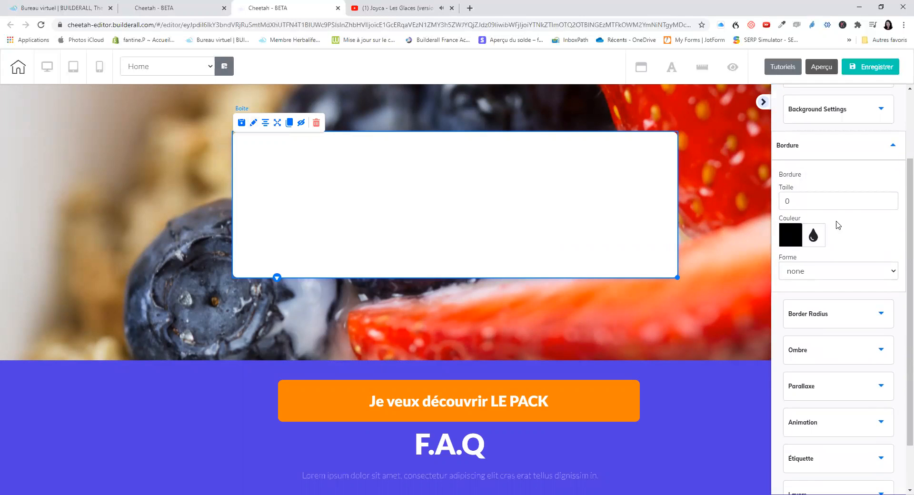
{"action": "double_click", "coordinate": [893, 198]}
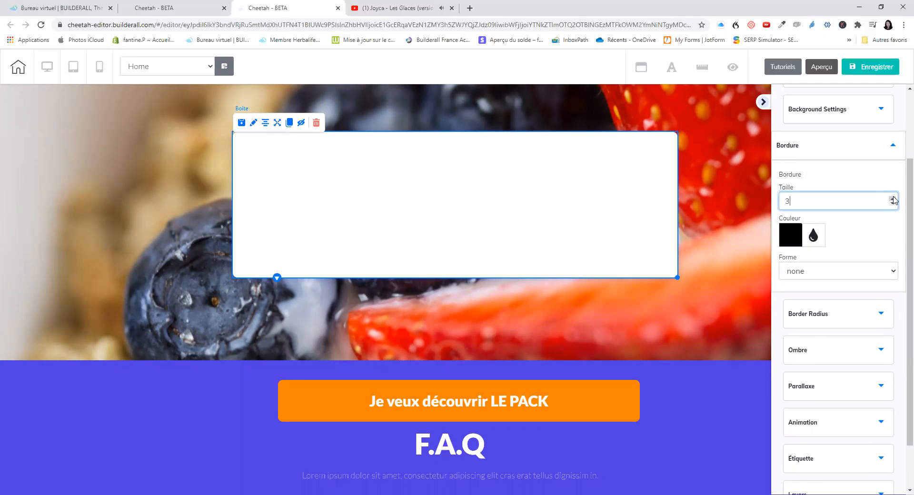
{"action": "left_click", "coordinate": [894, 271]}
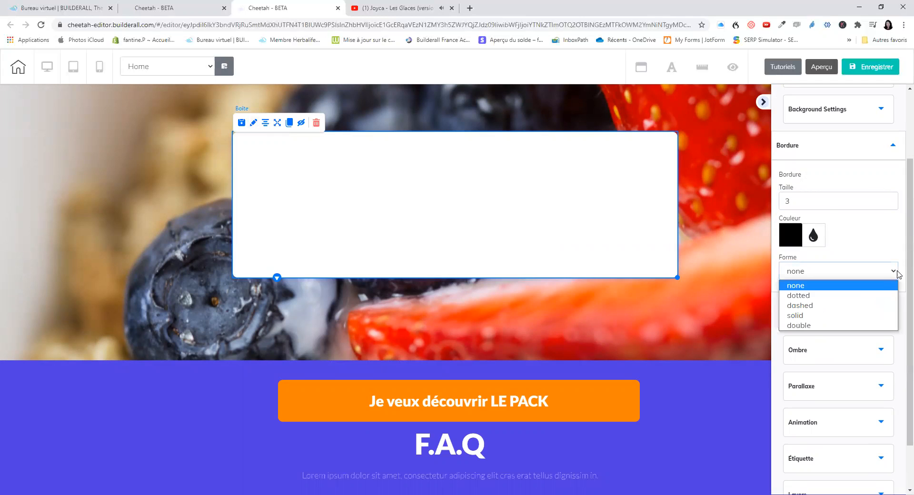
{"action": "left_click", "coordinate": [821, 307]}
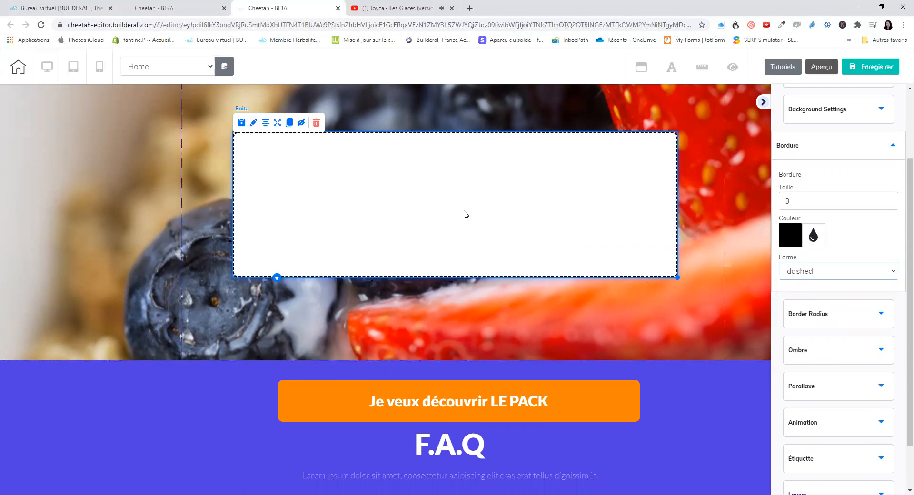
- Set the box's shadow colour to yellow (R 245, G 250, B 62) with an opacity of 0.64
{"action": "scroll", "coordinate": [887, 300], "scroll_direction": "down", "scroll_amount": 2}
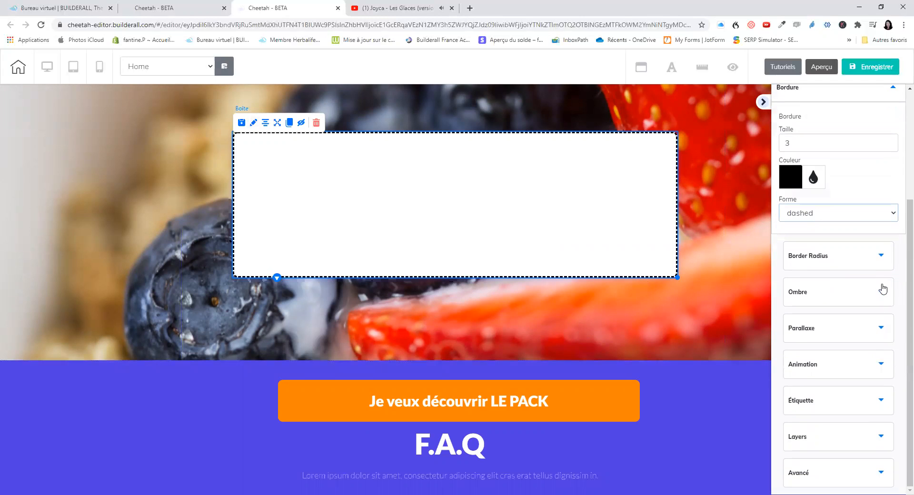
{"action": "left_click", "coordinate": [882, 293]}
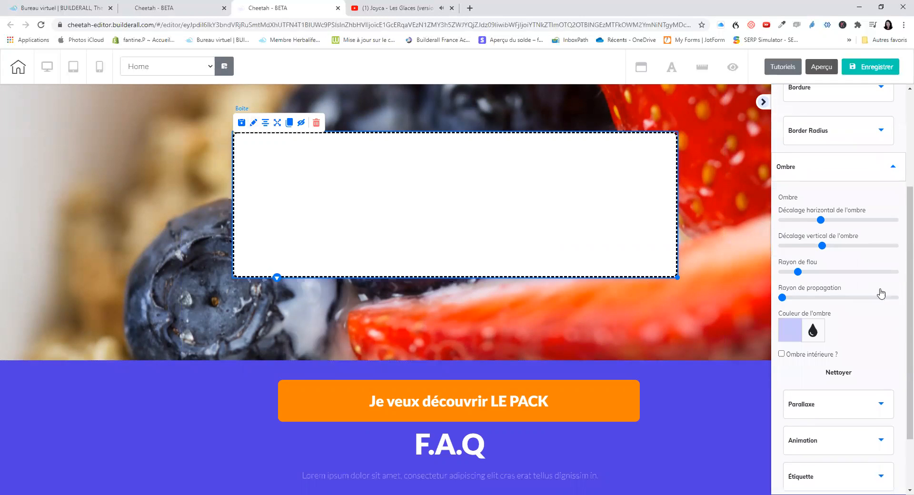
{"action": "left_click", "coordinate": [788, 329]}
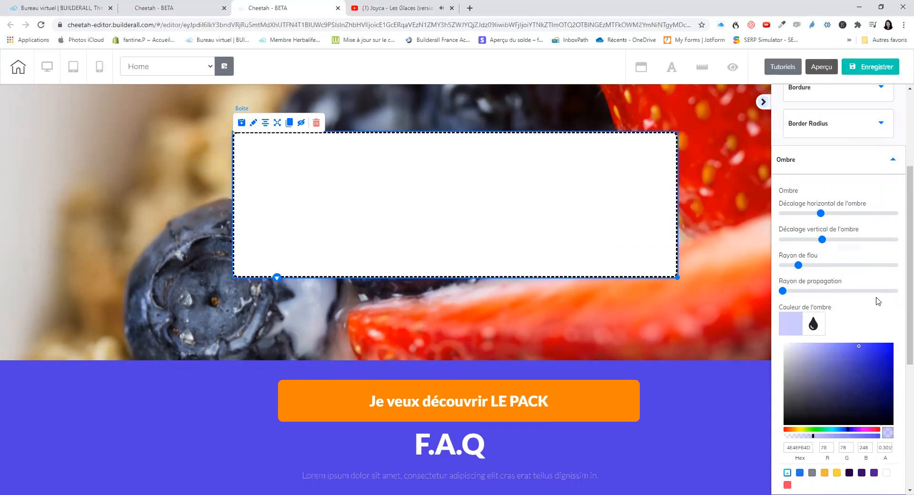
{"action": "scroll", "coordinate": [878, 302], "scroll_direction": "down", "scroll_amount": 5}
{"action": "left_click", "coordinate": [801, 287]}
{"action": "left_click_drag", "start_coordinate": [840, 210], "coordinate": [867, 205]}
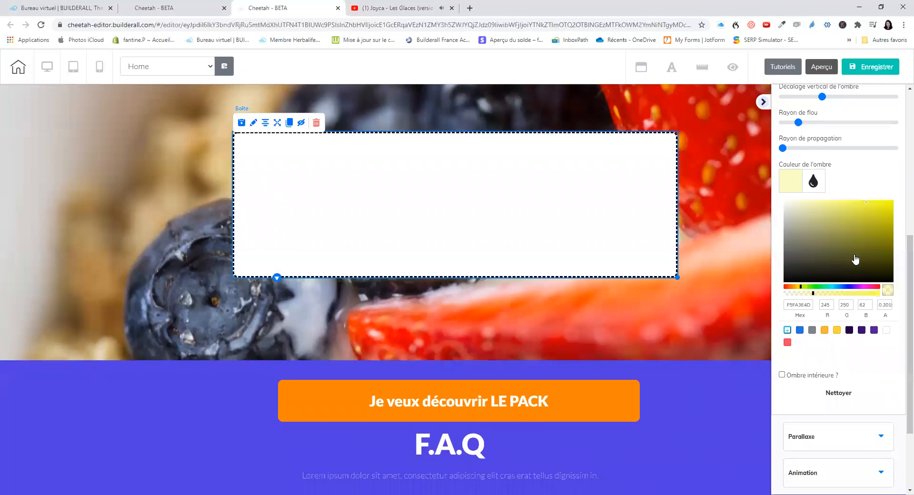
{"action": "scroll", "coordinate": [850, 256], "scroll_direction": "down", "scroll_amount": 1}
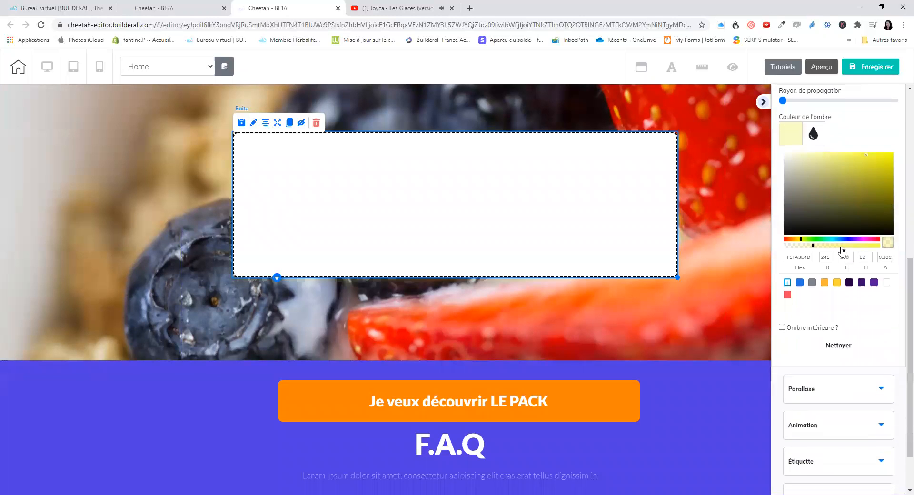
{"action": "left_click_drag", "start_coordinate": [817, 249], "coordinate": [845, 248]}
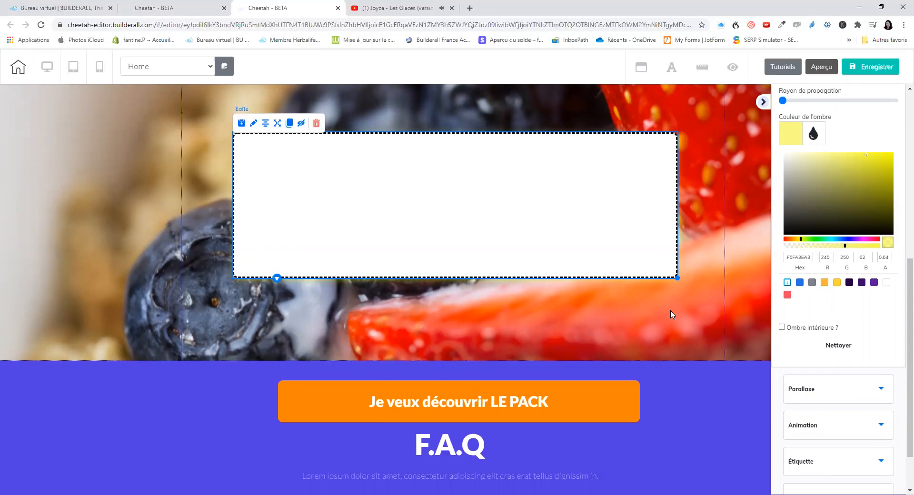
- Increase the box shadow's spread and blur radius, and offset the shadow further down and to the right
{"action": "scroll", "coordinate": [673, 315], "scroll_direction": "up", "scroll_amount": 1}
{"action": "scroll", "coordinate": [871, 148], "scroll_direction": "up", "scroll_amount": 4}
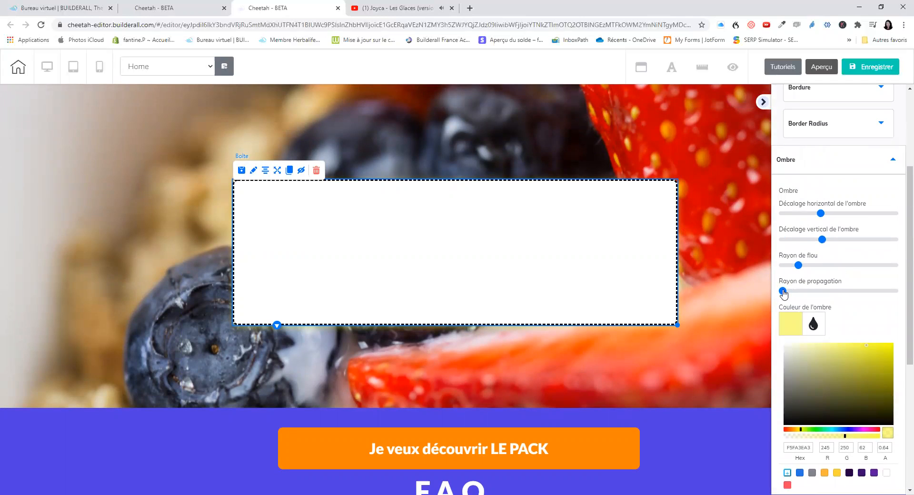
{"action": "left_click_drag", "start_coordinate": [783, 294], "coordinate": [820, 244]}
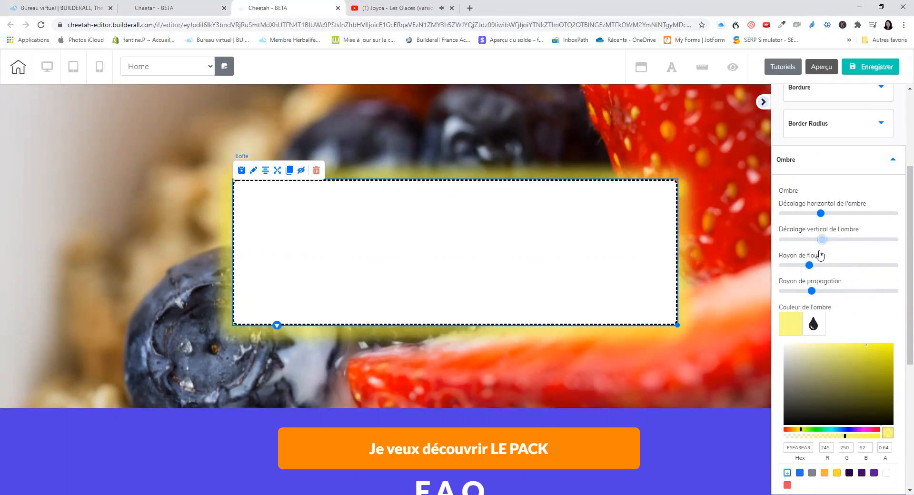
{"action": "left_click", "coordinate": [859, 241]}
{"action": "mouse_move", "coordinate": [822, 214]}
{"action": "left_mouse_down"}
{"action": "mouse_move", "coordinate": [854, 214]}
{"action": "mouse_move", "coordinate": [833, 213]}
{"action": "left_mouse_up"}
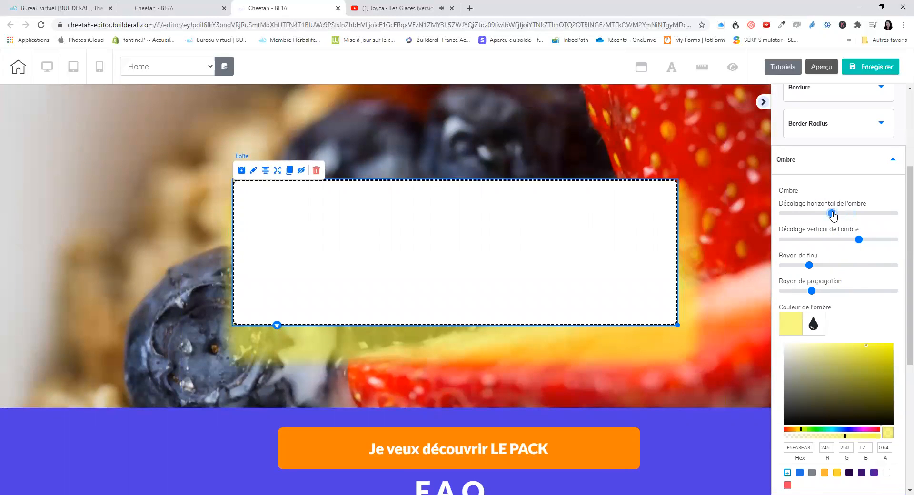
- Add a purple arrow button from the button elements to the upper middle of the white dashed box
{"action": "scroll", "coordinate": [710, 281], "scroll_direction": "up", "scroll_amount": 1}
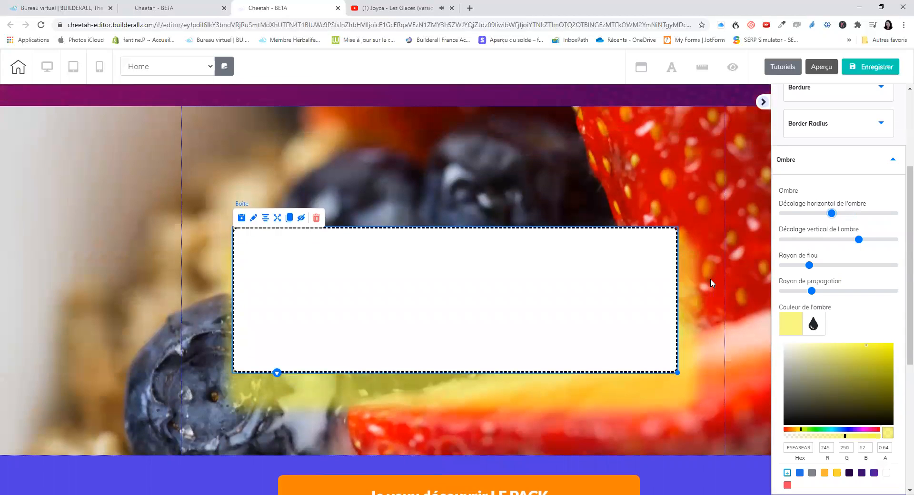
{"action": "scroll", "coordinate": [824, 269], "scroll_direction": "up", "scroll_amount": 3}
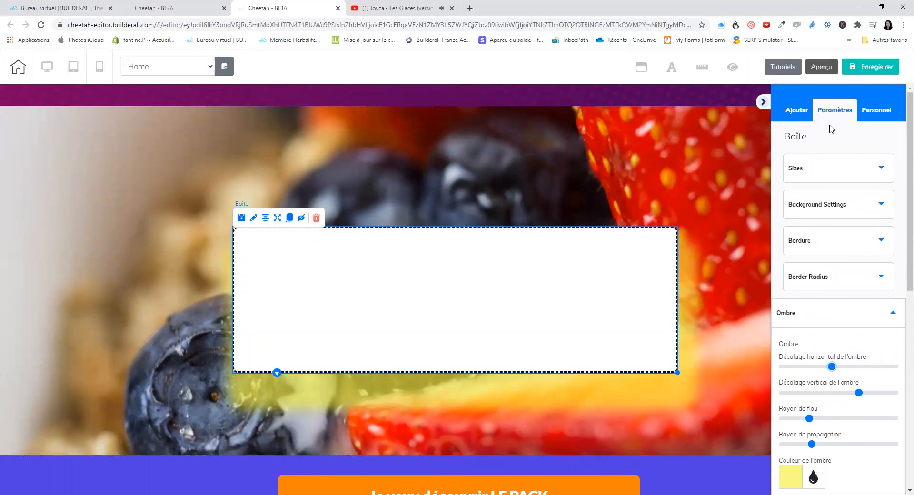
{"action": "left_click", "coordinate": [796, 110]}
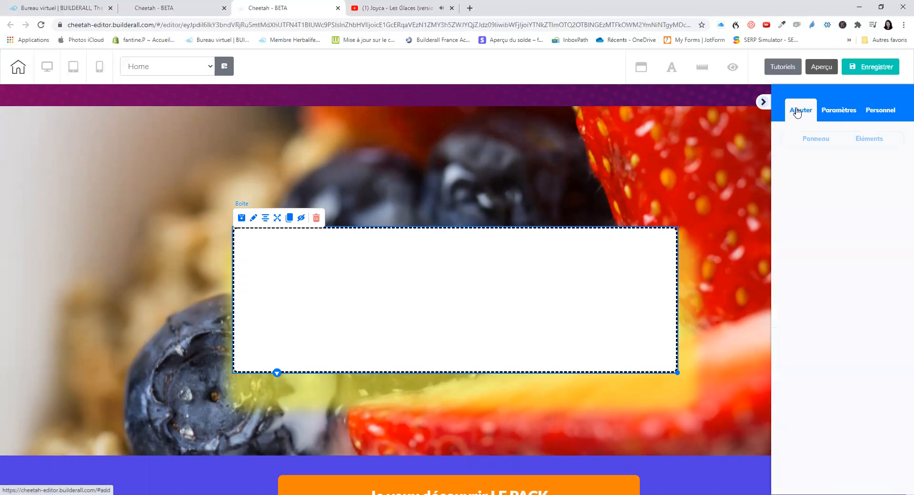
{"action": "left_click", "coordinate": [867, 138]}
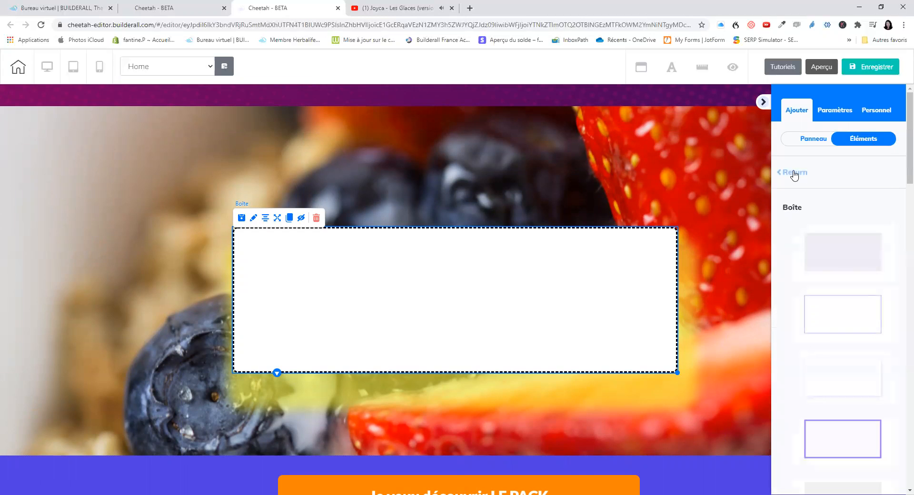
{"action": "scroll", "coordinate": [871, 295], "scroll_direction": "down", "scroll_amount": 4}
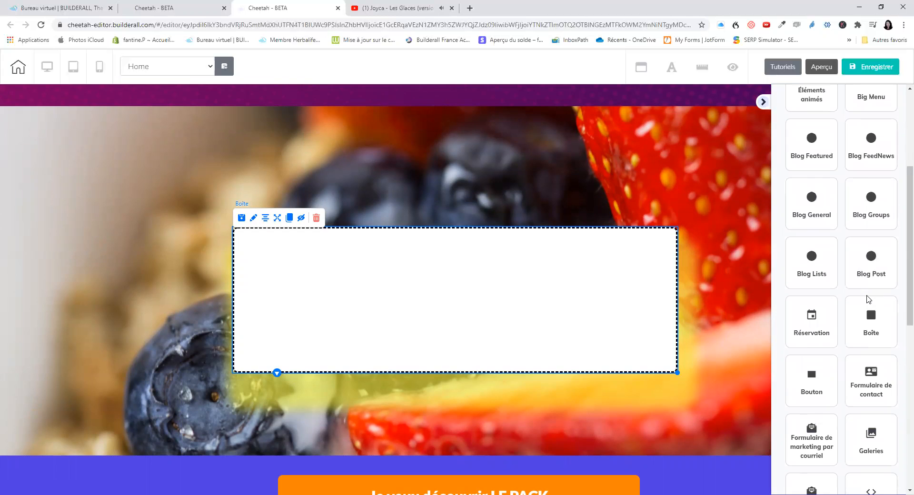
{"action": "scroll", "coordinate": [866, 299], "scroll_direction": "down", "scroll_amount": 2}
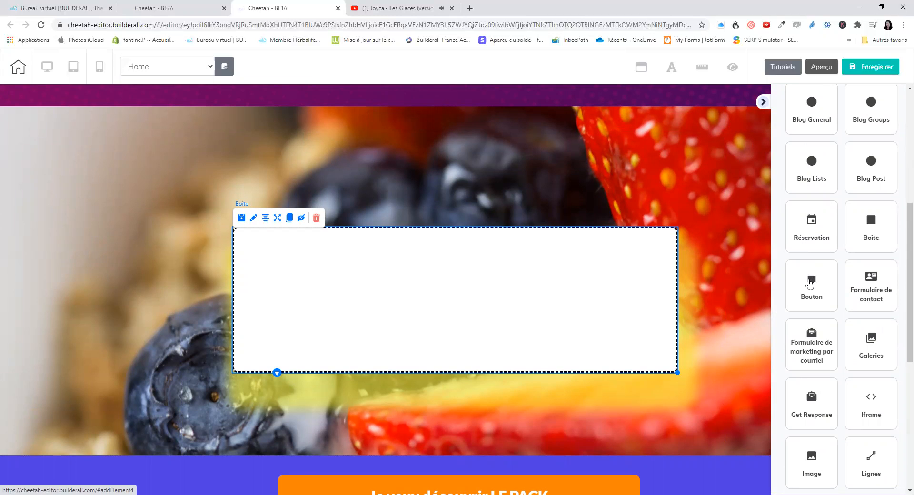
{"action": "left_click", "coordinate": [810, 283]}
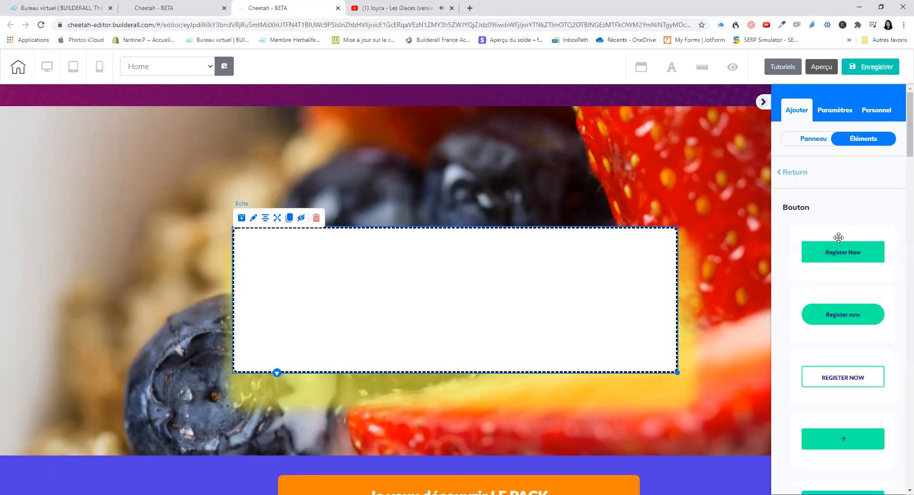
{"action": "scroll", "coordinate": [839, 238], "scroll_direction": "down", "scroll_amount": 5}
{"action": "scroll", "coordinate": [839, 238], "scroll_direction": "down", "scroll_amount": 10}
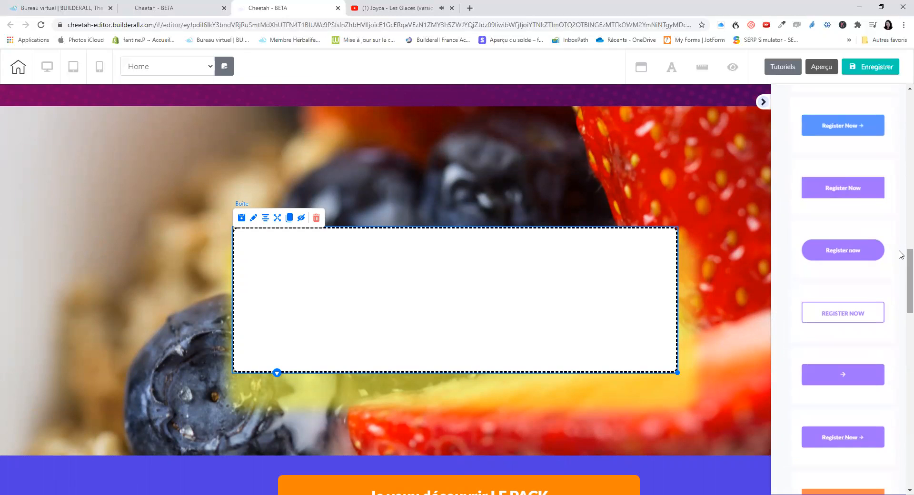
{"action": "left_click_drag", "start_coordinate": [859, 375], "coordinate": [425, 294]}
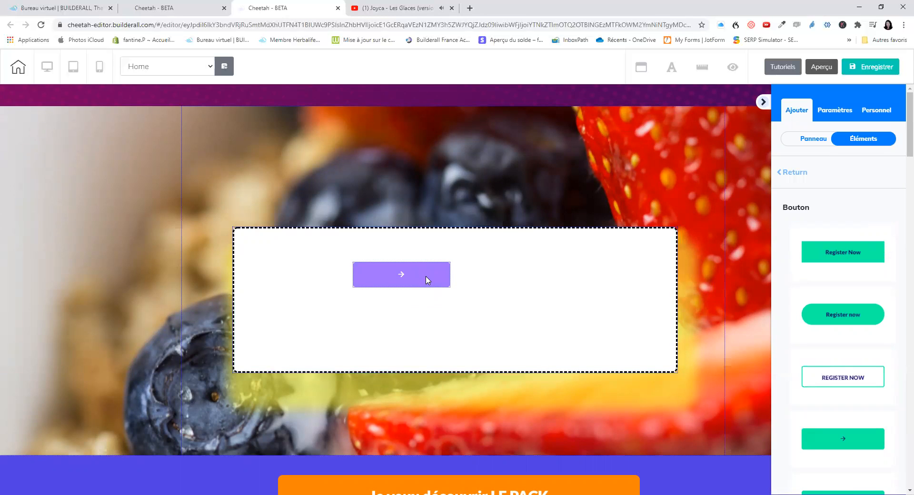
- Set the arrow button's solid background colour to orange-red (R 227, G 67, B 24)
{"action": "left_click", "coordinate": [427, 280]}
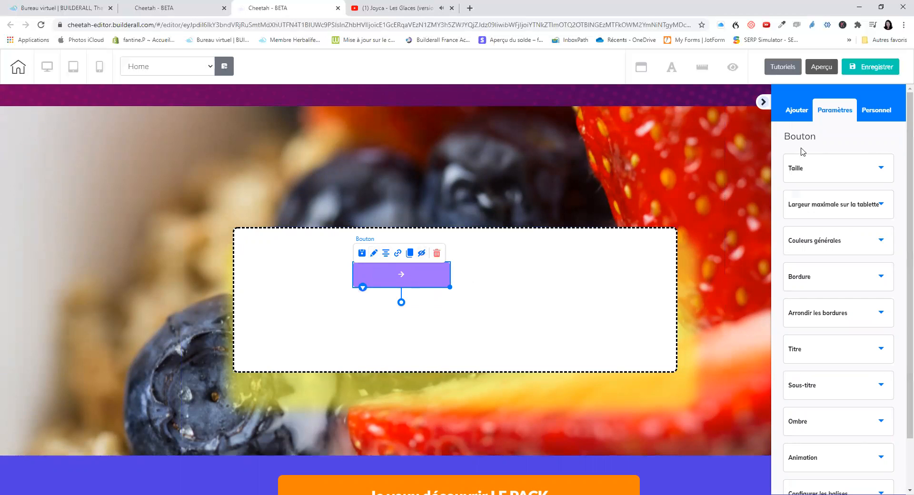
{"action": "left_click", "coordinate": [884, 246]}
{"action": "left_click", "coordinate": [794, 322]}
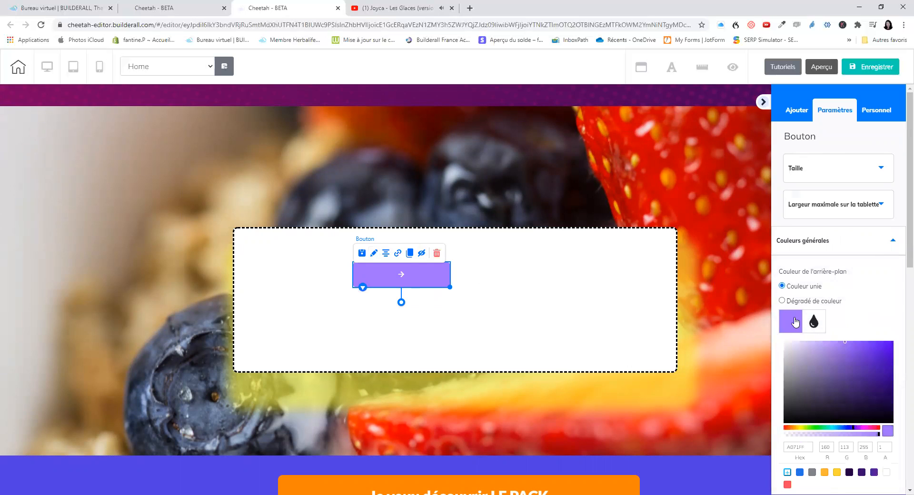
{"action": "scroll", "coordinate": [872, 333], "scroll_direction": "down", "scroll_amount": 2}
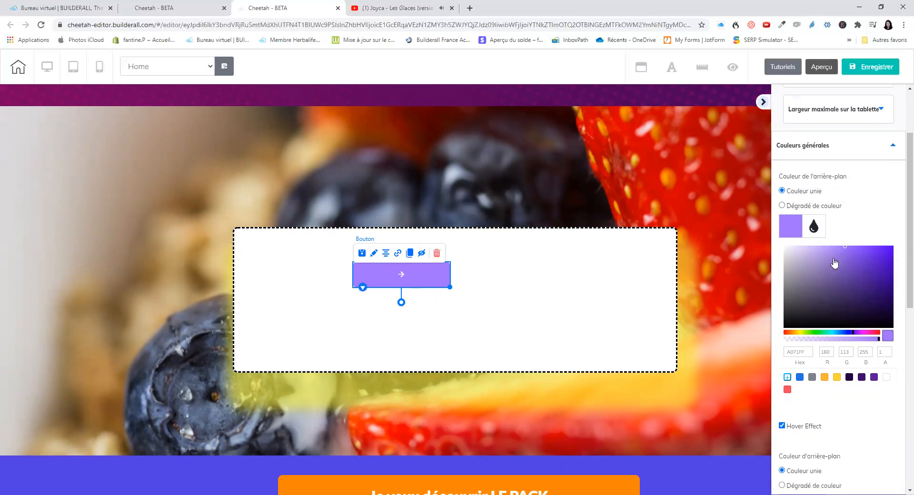
{"action": "left_click", "coordinate": [805, 298]}
{"action": "left_click", "coordinate": [788, 332]}
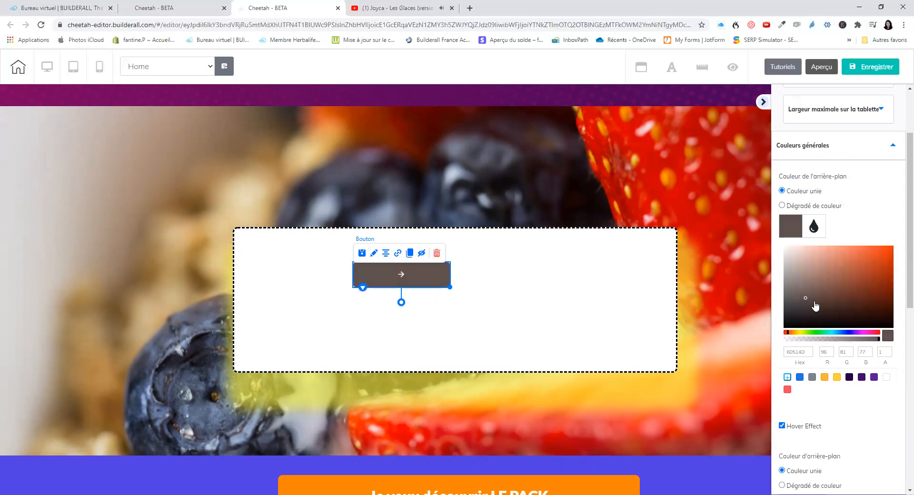
{"action": "left_click_drag", "start_coordinate": [824, 290], "coordinate": [883, 259]}
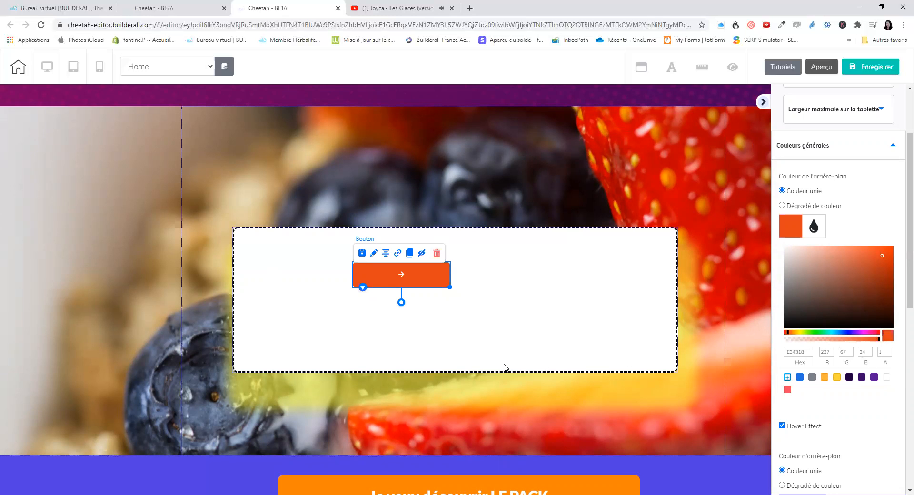
- Set the button's hover background colour to a lighter orange-red (R 236, G 84, B 63)
{"action": "scroll", "coordinate": [876, 359], "scroll_direction": "down", "scroll_amount": 3}
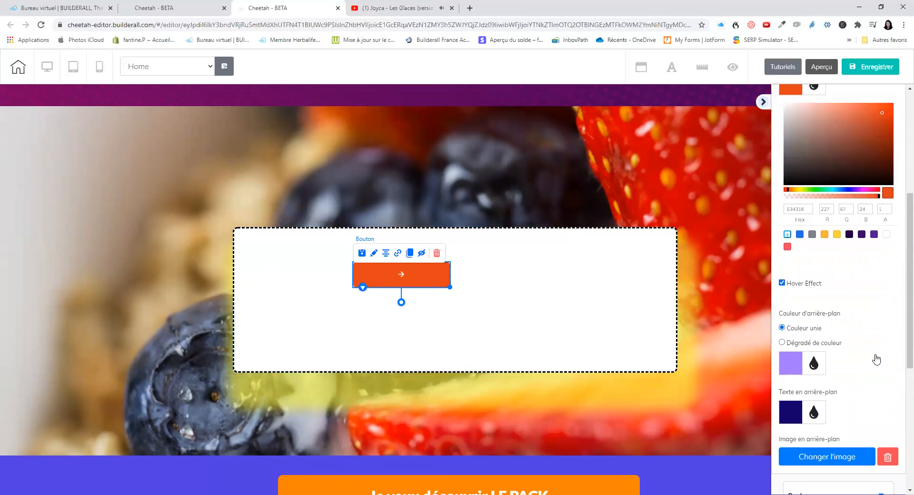
{"action": "scroll", "coordinate": [877, 359], "scroll_direction": "down", "scroll_amount": 2}
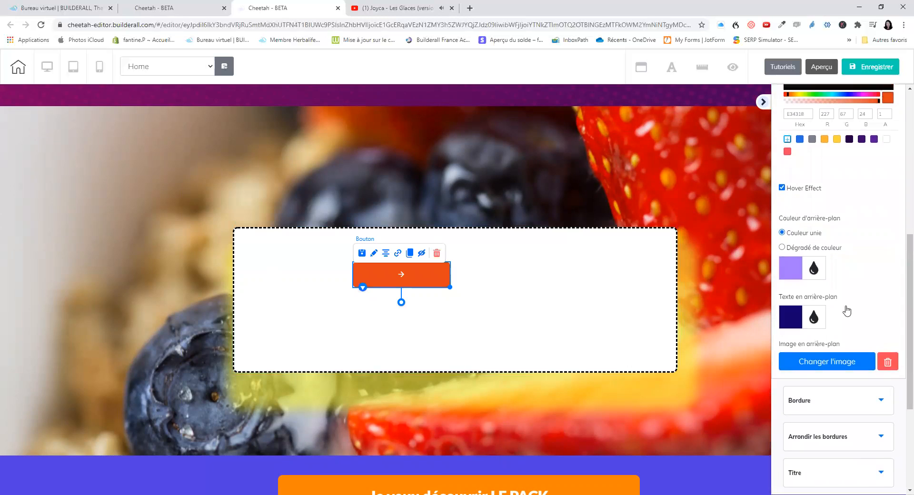
{"action": "left_click", "coordinate": [791, 266]}
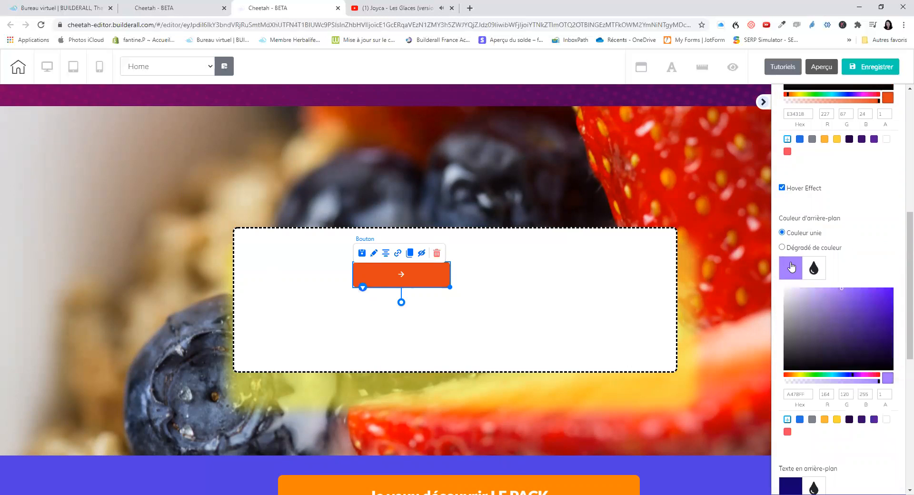
{"action": "left_click", "coordinate": [787, 375]}
{"action": "left_click", "coordinate": [864, 295]}
{"action": "scroll", "coordinate": [884, 259], "scroll_direction": "down", "scroll_amount": 2}
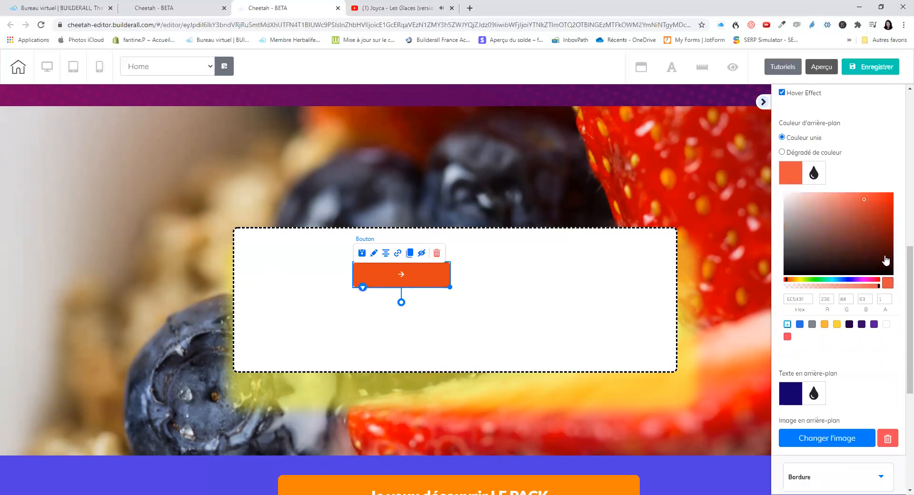
- Set the button's hover text colour to white
{"action": "scroll", "coordinate": [844, 346], "scroll_direction": "down", "scroll_amount": 2}
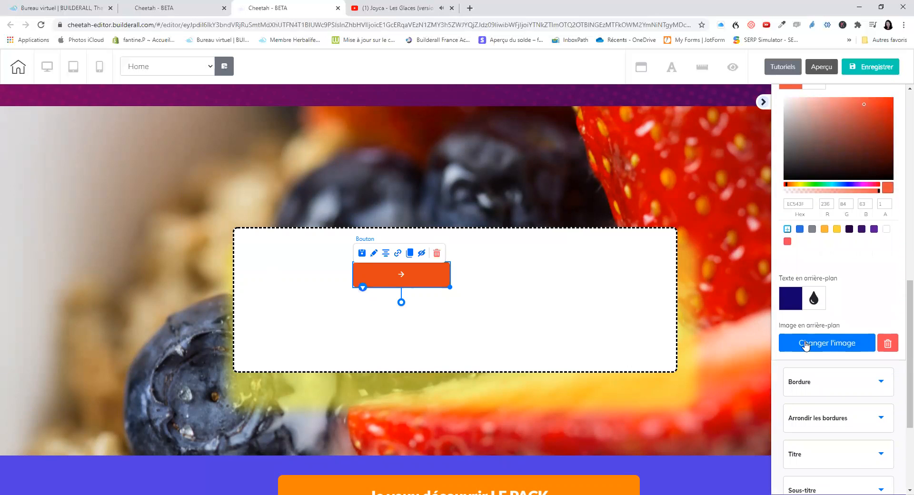
{"action": "left_click", "coordinate": [793, 298]}
{"action": "scroll", "coordinate": [869, 301], "scroll_direction": "down", "scroll_amount": 1}
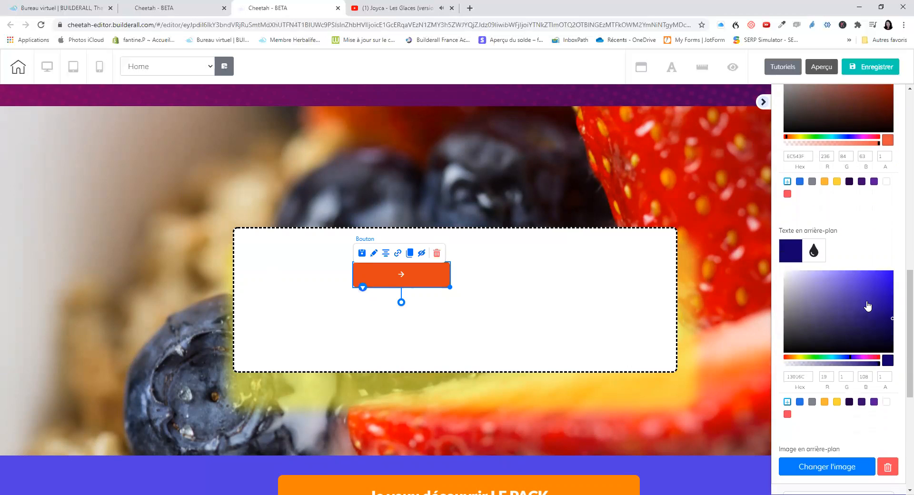
{"action": "scroll", "coordinate": [868, 306], "scroll_direction": "down", "scroll_amount": 1}
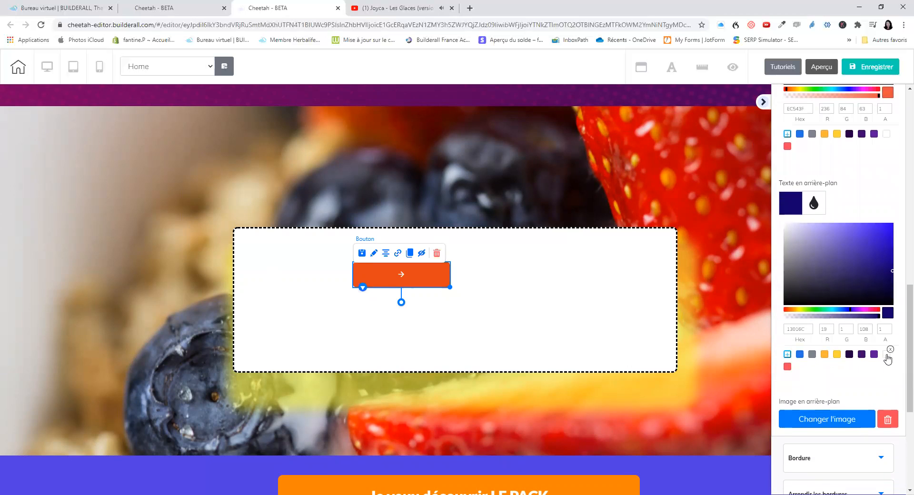
{"action": "left_click", "coordinate": [887, 356]}
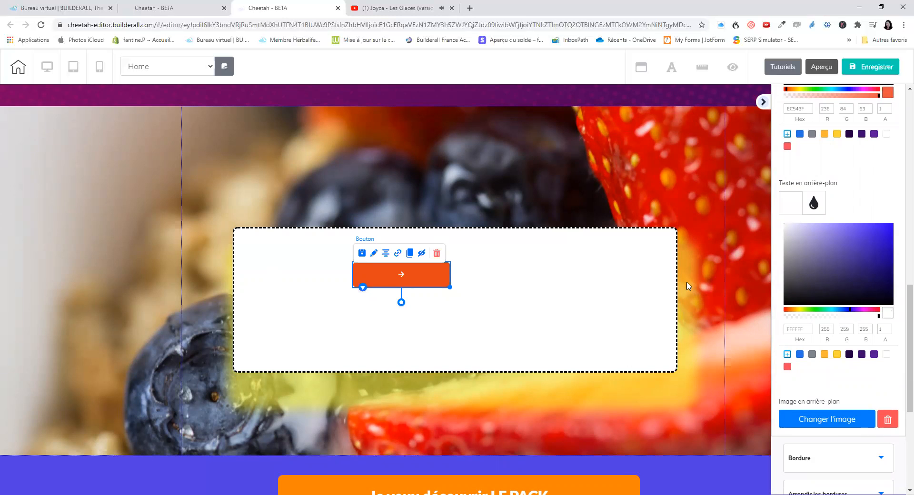
- Give the button the title "Agathe" and set the title's font size to 32
{"action": "scroll", "coordinate": [852, 273], "scroll_direction": "down", "scroll_amount": 3}
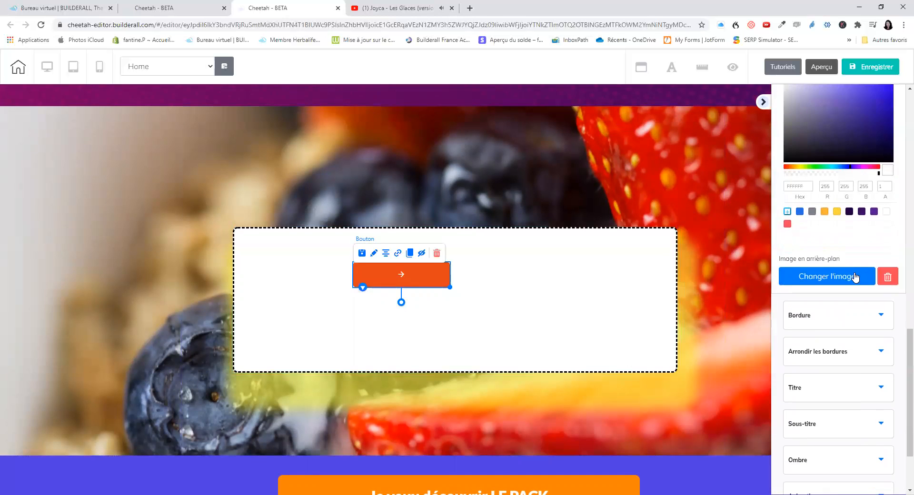
{"action": "scroll", "coordinate": [873, 279], "scroll_direction": "down", "scroll_amount": 2}
{"action": "left_click", "coordinate": [881, 291]}
{"action": "left_click", "coordinate": [822, 213]}
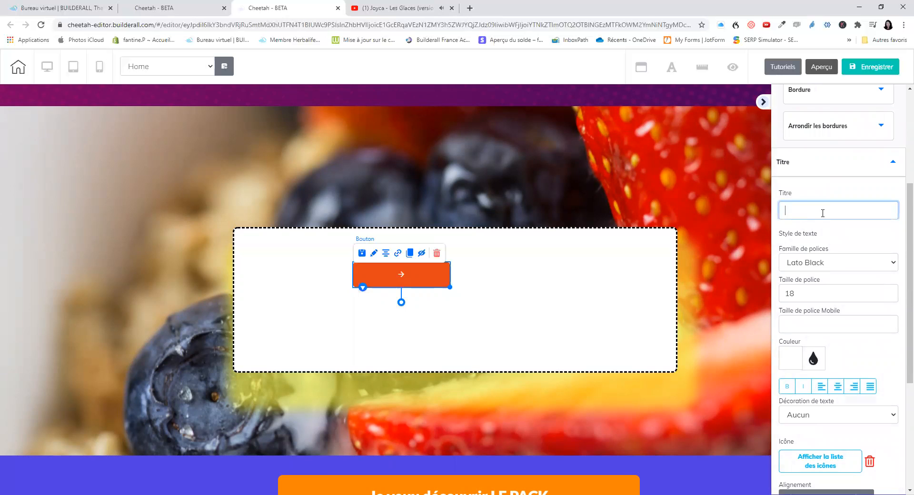
{"action": "type", "text": "Agathe"}
{"action": "left_click", "coordinate": [893, 292]}
{"action": "left_click", "coordinate": [892, 292]}
{"action": "left_click", "coordinate": [892, 291]}
{"action": "left_click", "coordinate": [892, 291]}
{"action": "left_click", "coordinate": [892, 291]}
{"action": "left_click", "coordinate": [892, 291]}
{"action": "left_click", "coordinate": [892, 292]}
{"action": "left_click", "coordinate": [892, 291]}
{"action": "left_click", "coordinate": [892, 291]}
{"action": "left_click", "coordinate": [892, 291]}
{"action": "left_click", "coordinate": [892, 292]}
{"action": "left_click", "coordinate": [893, 292]}
{"action": "left_click", "coordinate": [892, 291]}
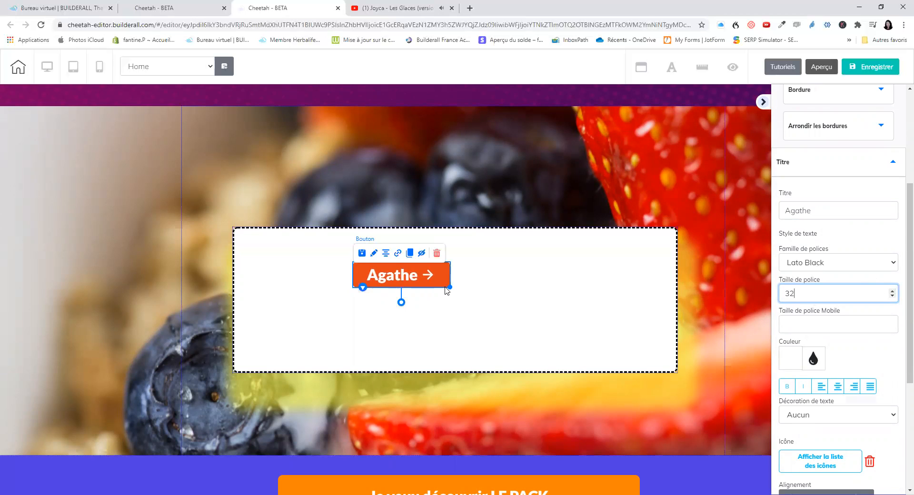
- Enlarge the button to about half the box's width and set its title's mobile font size to 21
{"action": "left_click_drag", "start_coordinate": [450, 288], "coordinate": [582, 305]}
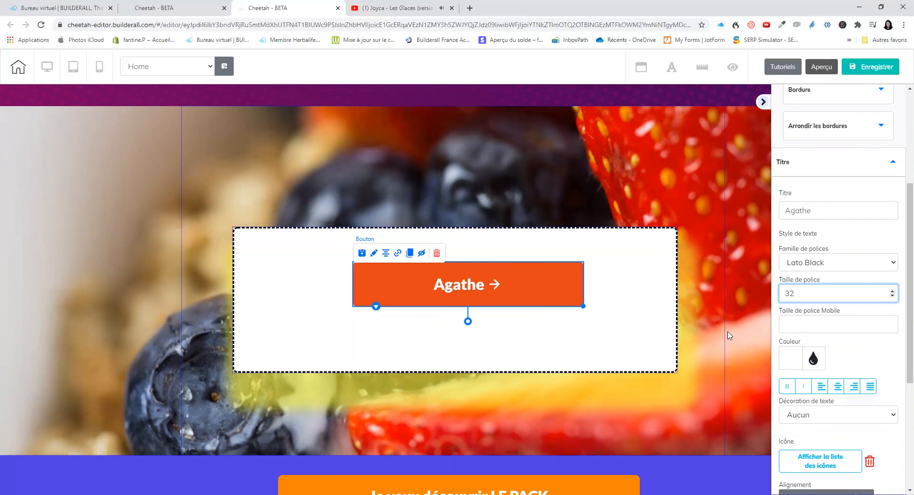
{"action": "left_click", "coordinate": [831, 326]}
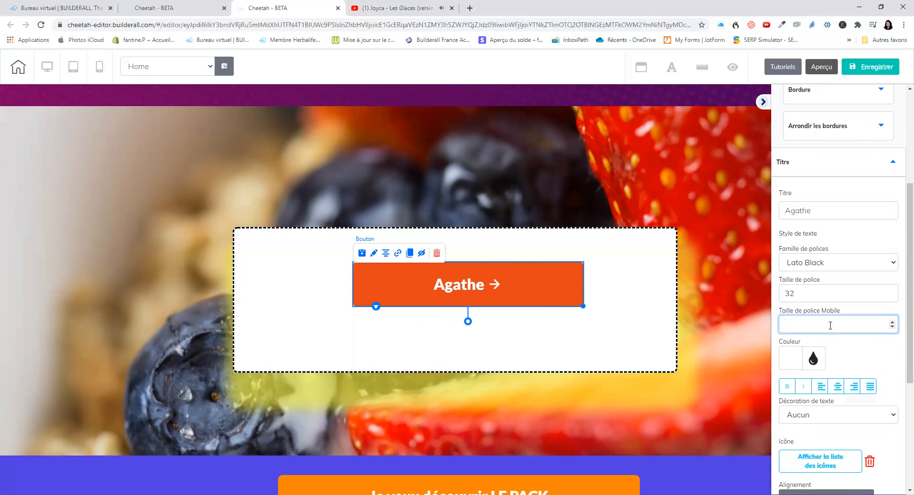
{"action": "type", "text": "21"}
{"action": "scroll", "coordinate": [851, 289], "scroll_direction": "down", "scroll_amount": 5}
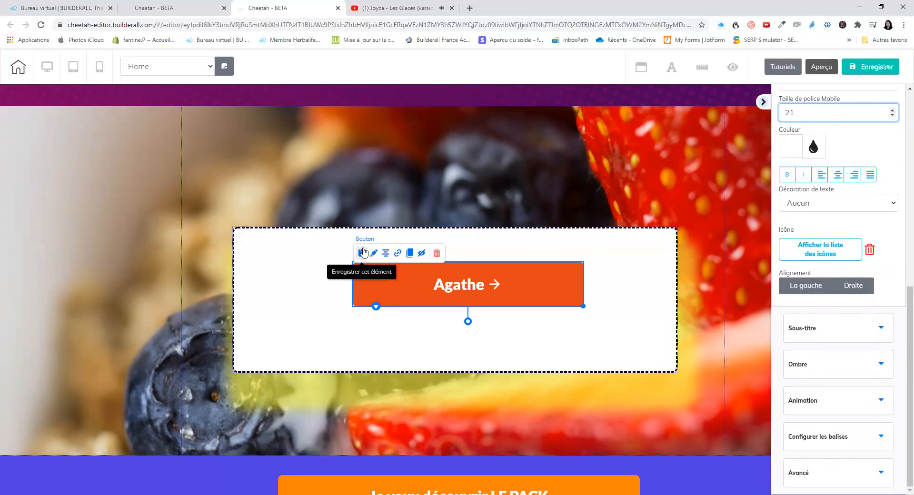
{"action": "left_click", "coordinate": [387, 255]}
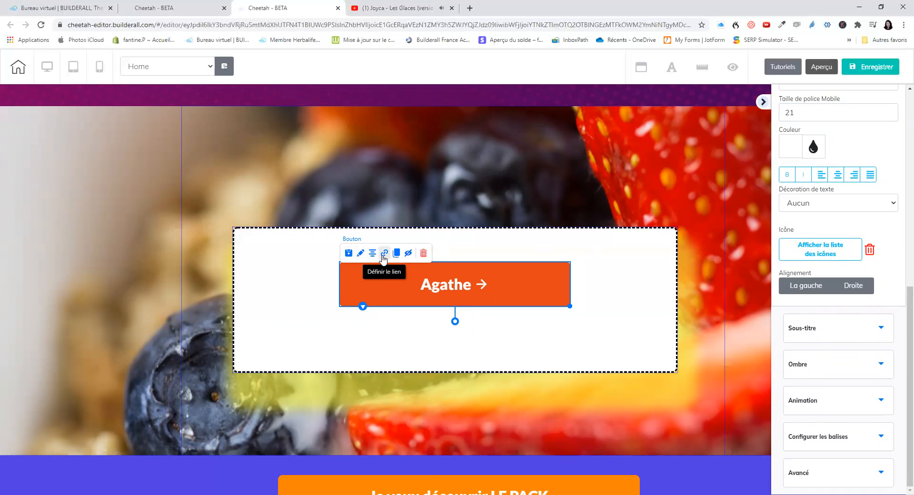
{"action": "left_click", "coordinate": [383, 256]}
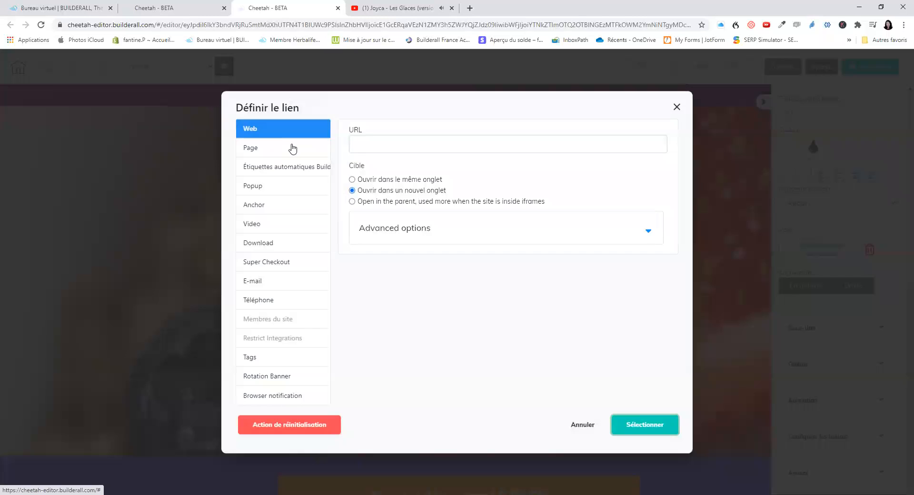
{"action": "left_click", "coordinate": [292, 149]}
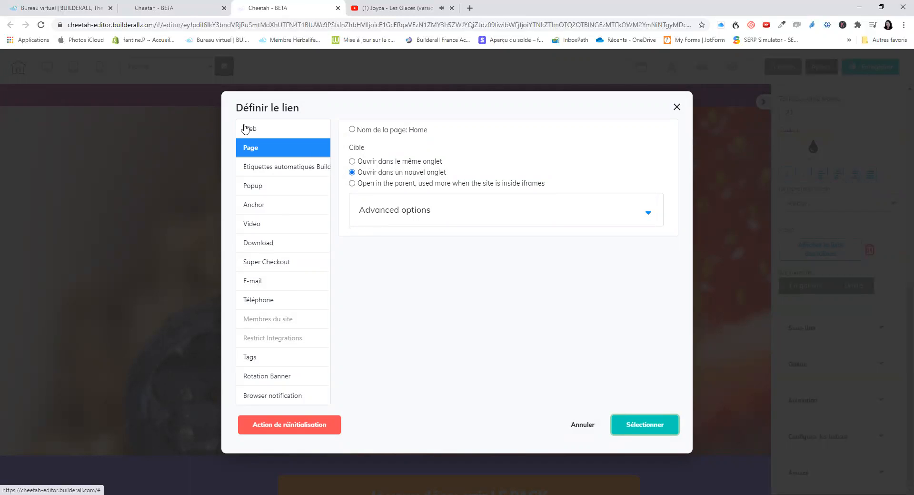
{"action": "left_click", "coordinate": [247, 128]}
{"action": "left_click", "coordinate": [373, 145]}
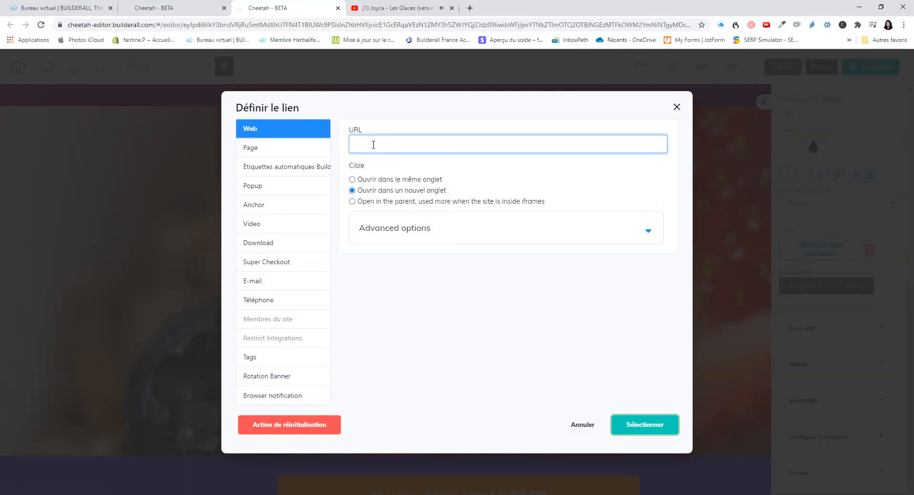
{"action": "type", "text": "www.google.com"}
{"action": "left_click", "coordinate": [654, 412]}
{"action": "left_click", "coordinate": [645, 282]}
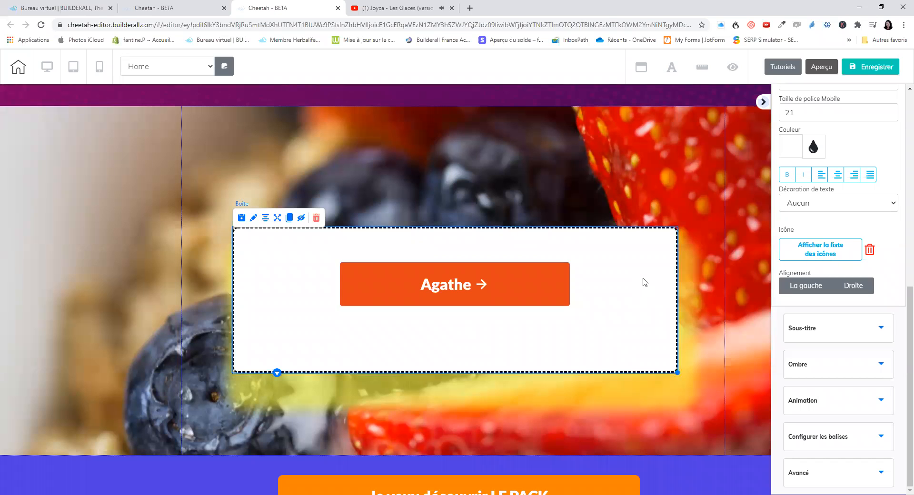
{"action": "scroll", "coordinate": [705, 201], "scroll_direction": "up", "scroll_amount": 15}
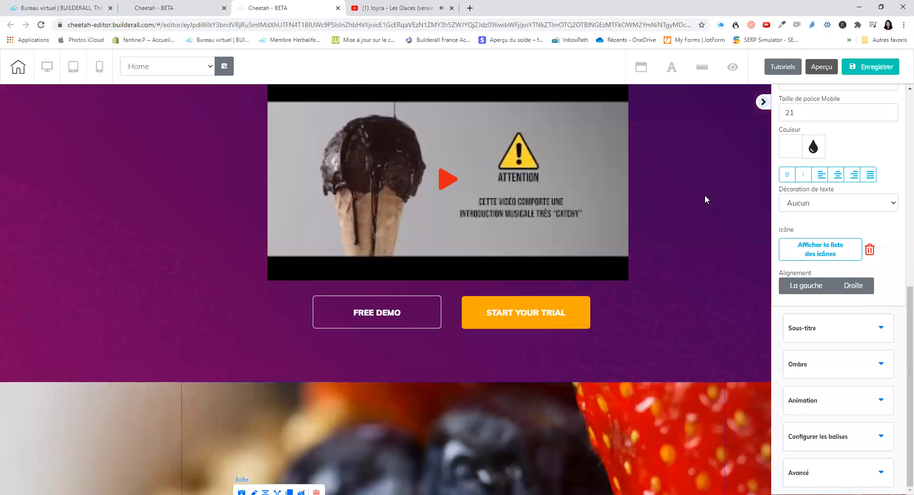
{"action": "scroll", "coordinate": [705, 199], "scroll_direction": "up", "scroll_amount": 5}
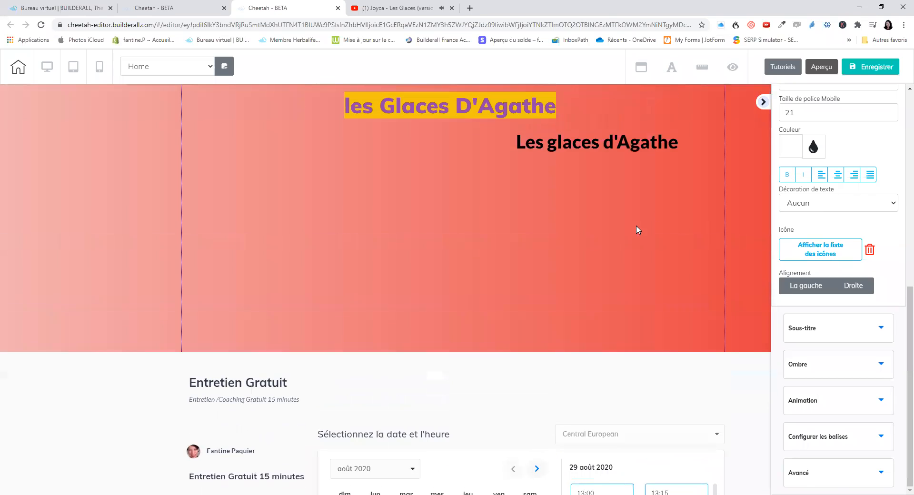
- Look through the available page elements and examine the contact form templates
{"action": "scroll", "coordinate": [841, 144], "scroll_direction": "up", "scroll_amount": 5}
{"action": "scroll", "coordinate": [841, 144], "scroll_direction": "up", "scroll_amount": 5}
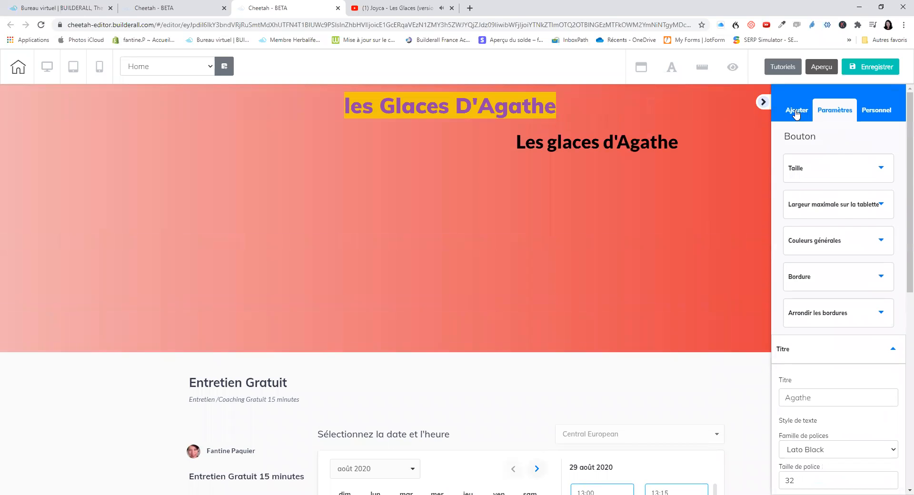
{"action": "left_click", "coordinate": [800, 110]}
{"action": "left_click", "coordinate": [867, 138]}
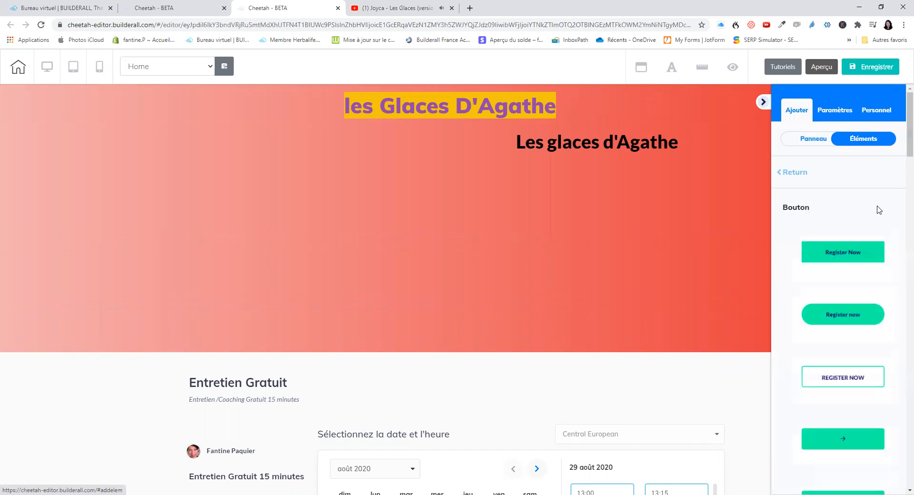
{"action": "scroll", "coordinate": [892, 226], "scroll_direction": "down", "scroll_amount": 4}
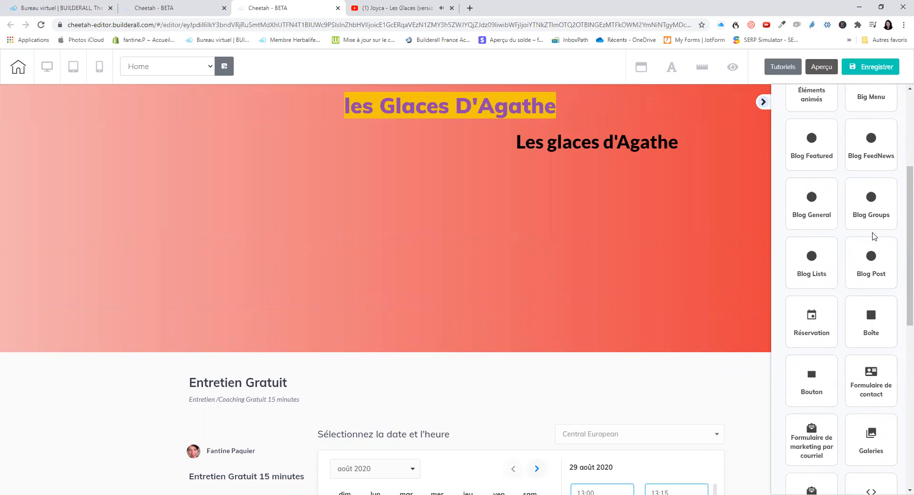
{"action": "scroll", "coordinate": [870, 236], "scroll_direction": "down", "scroll_amount": 2}
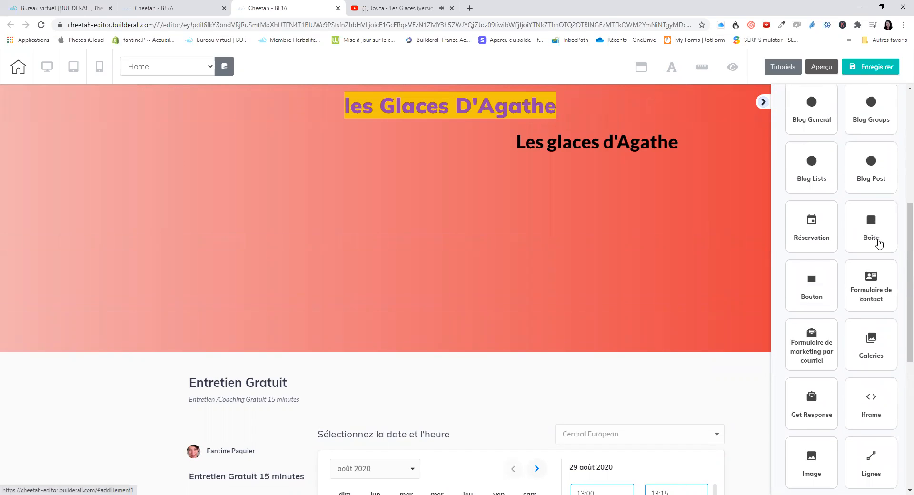
{"action": "left_click", "coordinate": [877, 283]}
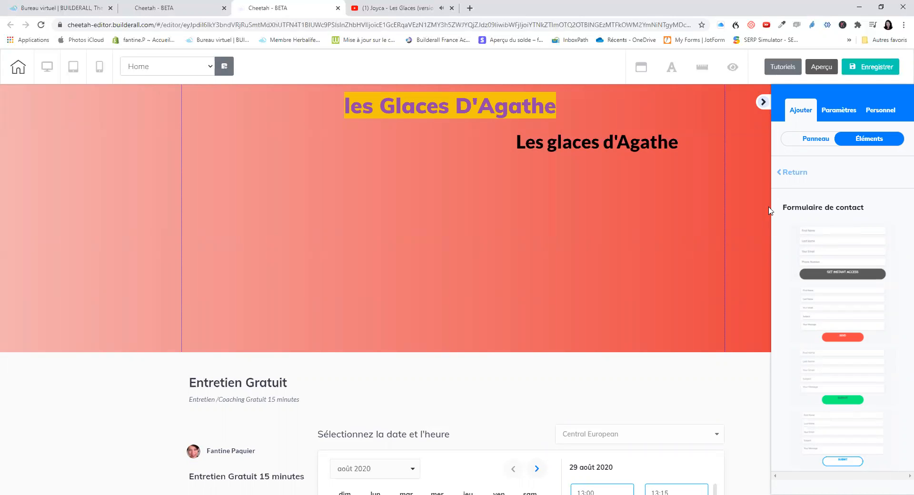
- Add an Iframe element to the red header panel below the headings and open its general settings
{"action": "left_click", "coordinate": [793, 172]}
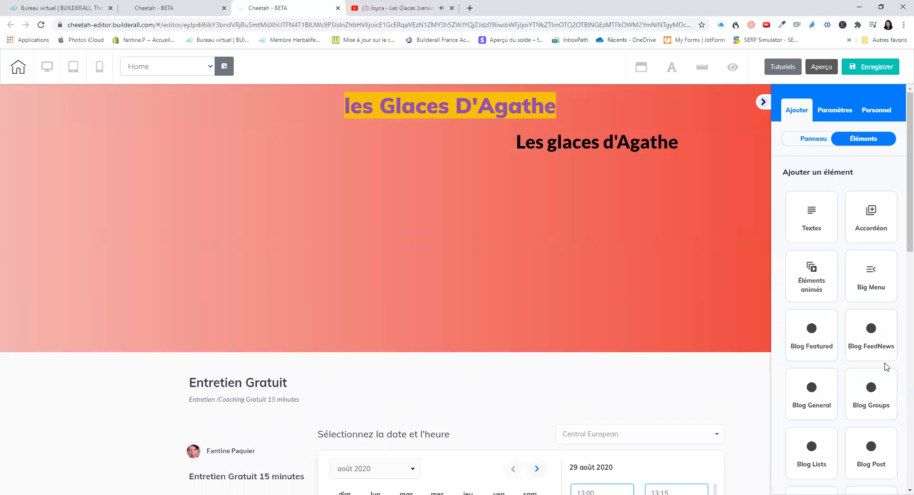
{"action": "scroll", "coordinate": [883, 367], "scroll_direction": "down", "scroll_amount": 2}
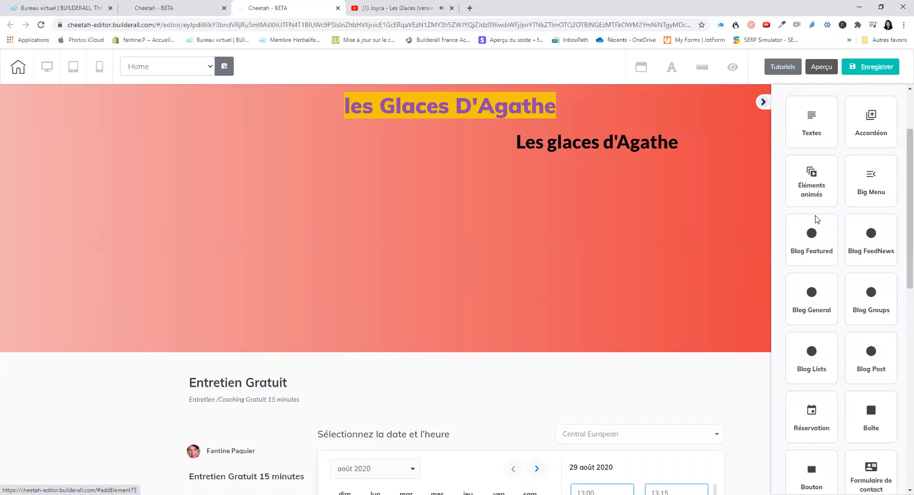
{"action": "scroll", "coordinate": [848, 315], "scroll_direction": "down", "scroll_amount": 2}
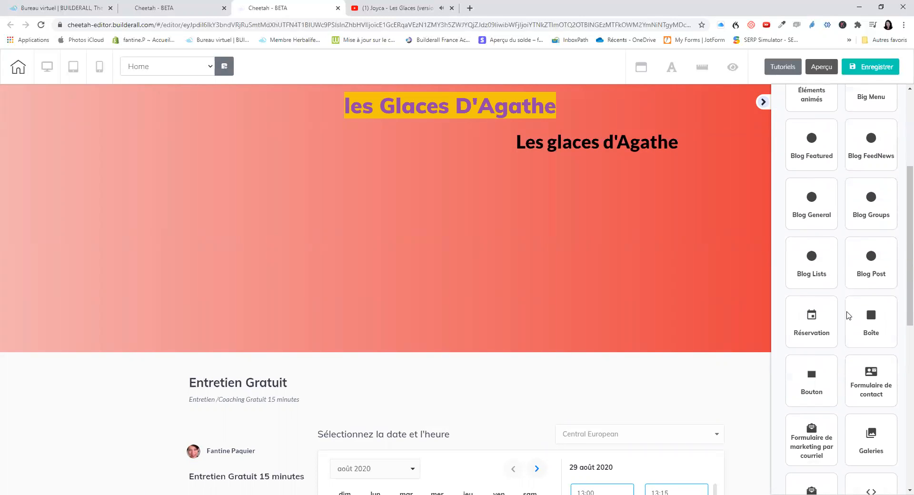
{"action": "scroll", "coordinate": [849, 315], "scroll_direction": "down", "scroll_amount": 2}
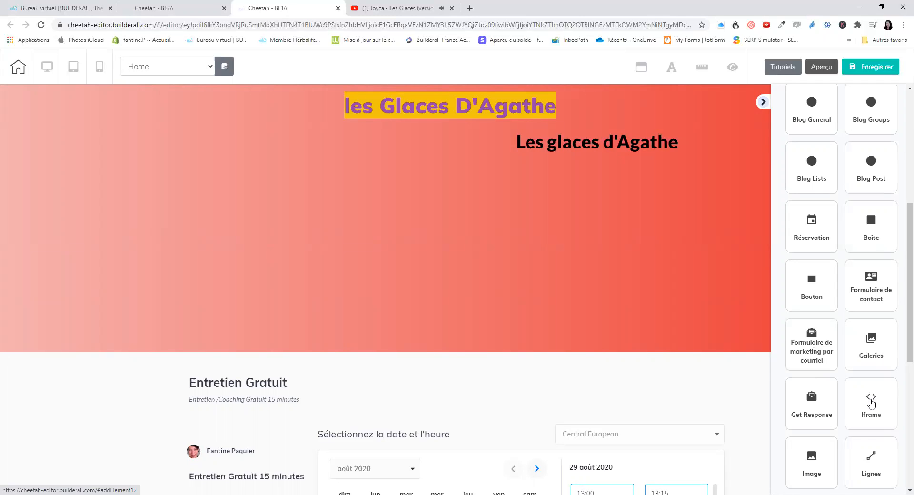
{"action": "left_click", "coordinate": [871, 404]}
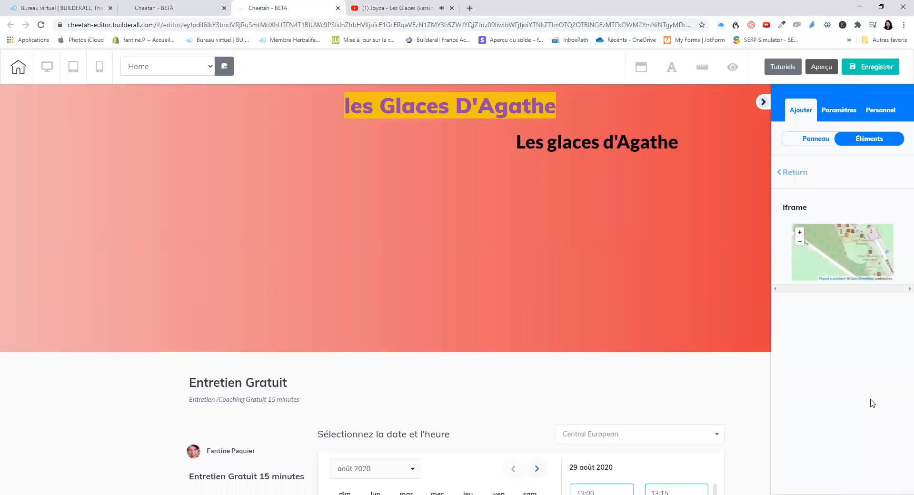
{"action": "left_click_drag", "start_coordinate": [868, 239], "coordinate": [306, 186]}
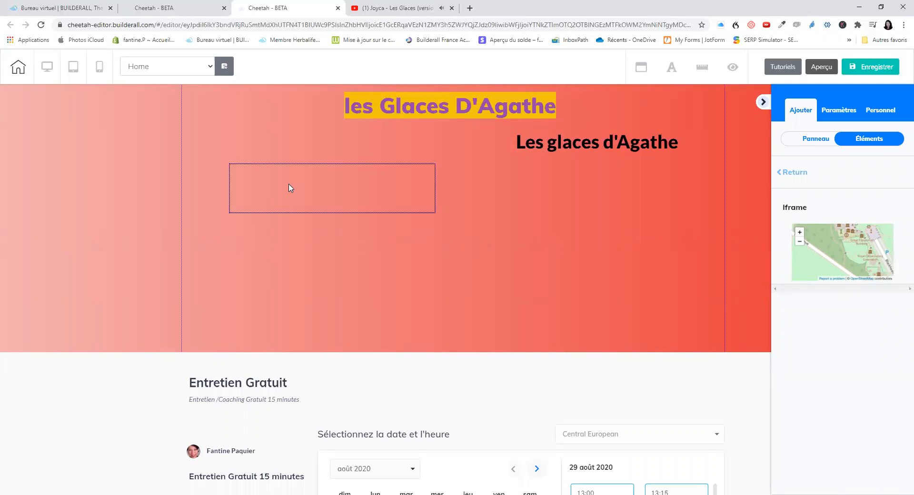
{"action": "left_click", "coordinate": [291, 187]}
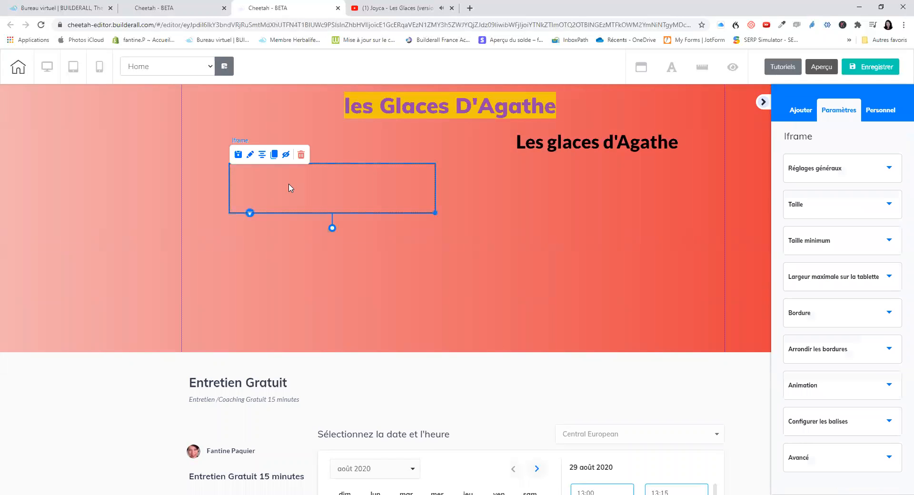
{"action": "left_click", "coordinate": [888, 168]}
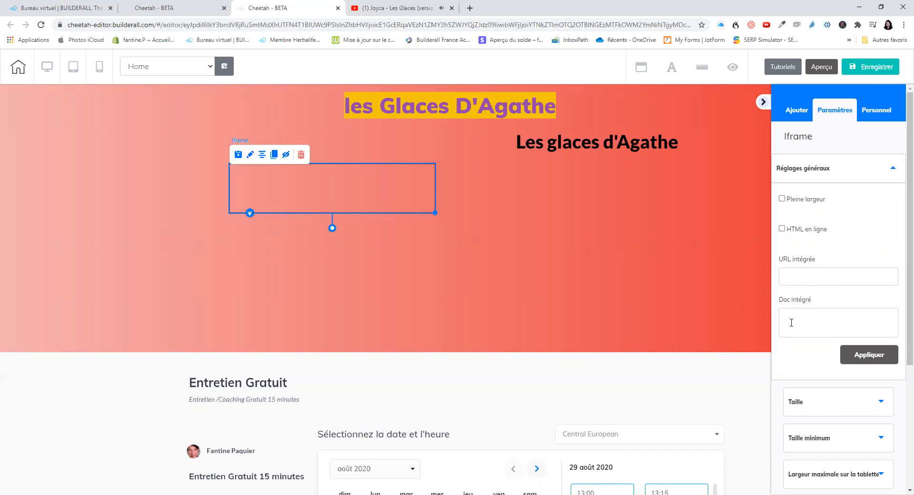
- Delete the iframe from the header panel
{"action": "left_click", "coordinate": [302, 155]}
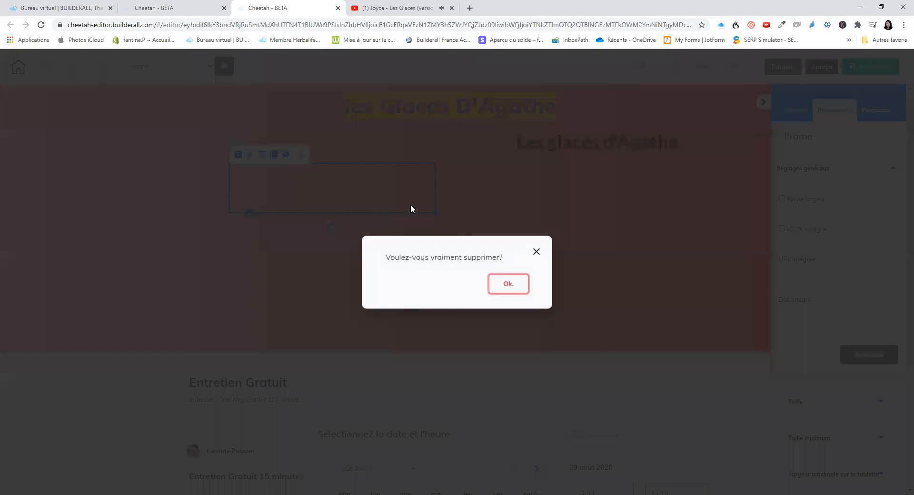
{"action": "left_click", "coordinate": [513, 292]}
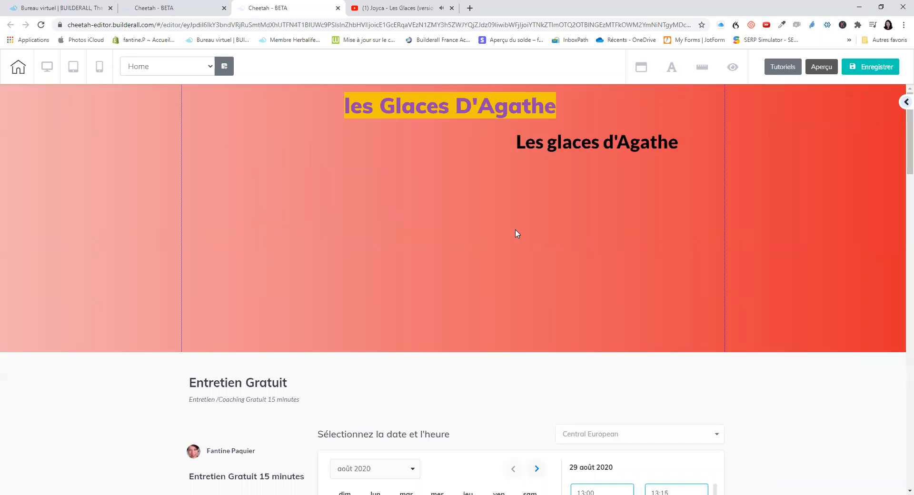
- Add a horizontal image element to the red header panel below the highlighted heading
{"action": "left_click", "coordinate": [903, 102]}
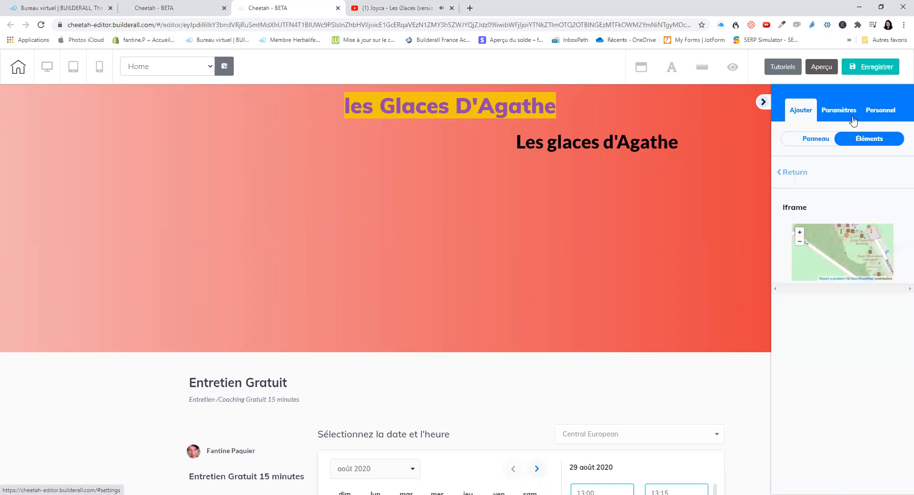
{"action": "left_click", "coordinate": [790, 174]}
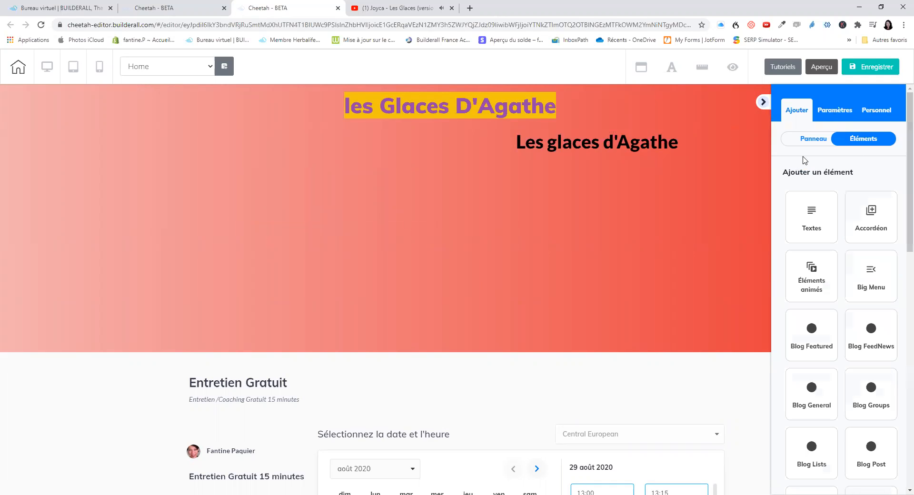
{"action": "scroll", "coordinate": [881, 353], "scroll_direction": "down", "scroll_amount": 6}
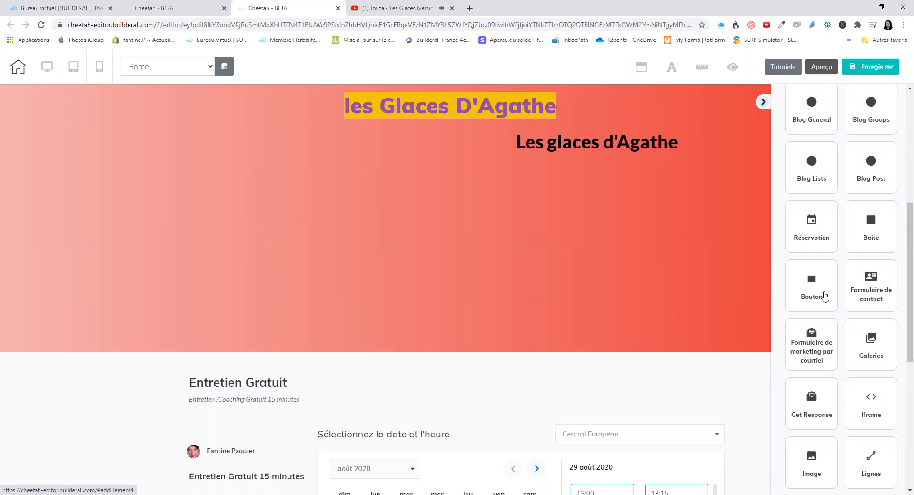
{"action": "scroll", "coordinate": [884, 291], "scroll_direction": "down", "scroll_amount": 2}
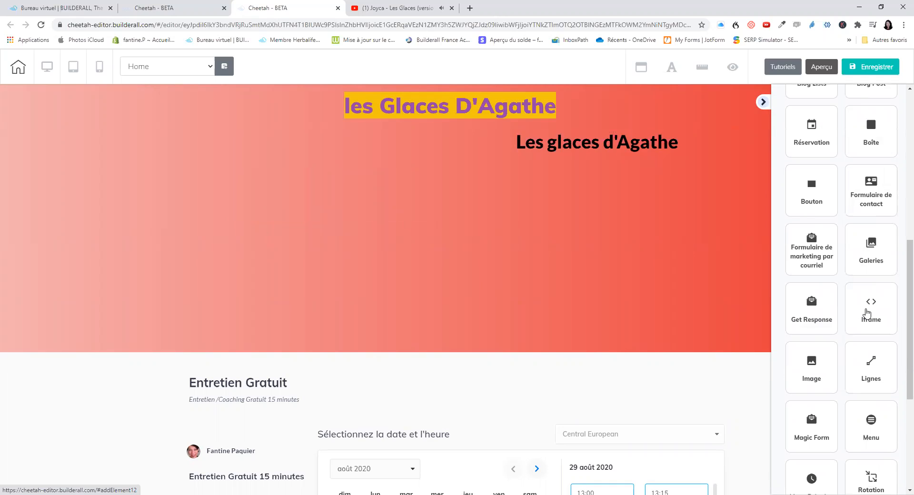
{"action": "scroll", "coordinate": [867, 313], "scroll_direction": "down", "scroll_amount": 2}
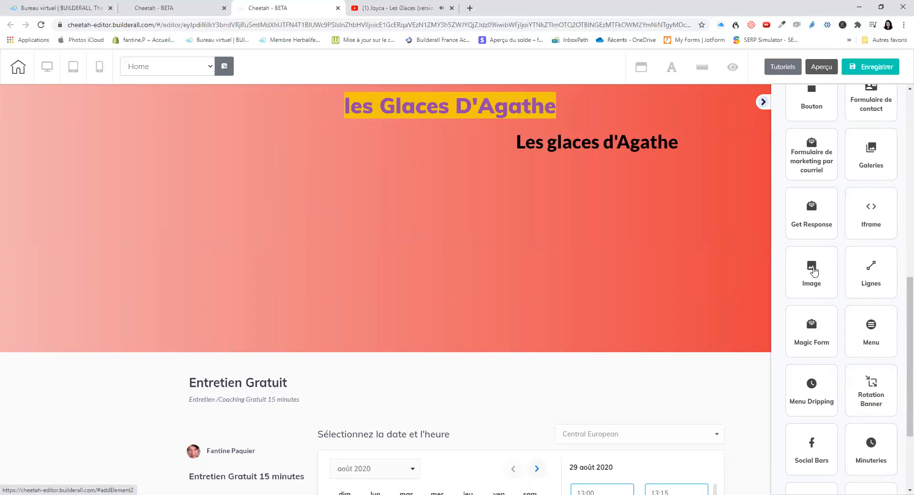
{"action": "left_click", "coordinate": [813, 271]}
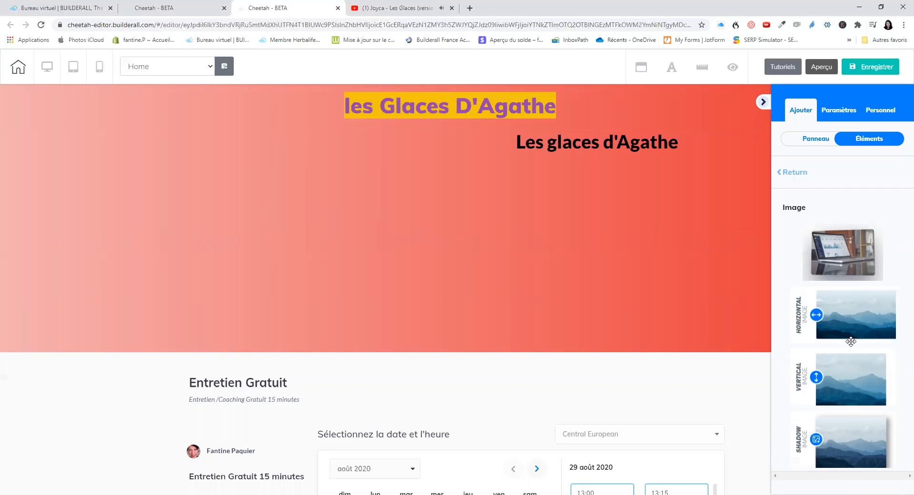
{"action": "left_click_drag", "start_coordinate": [863, 313], "coordinate": [310, 216]}
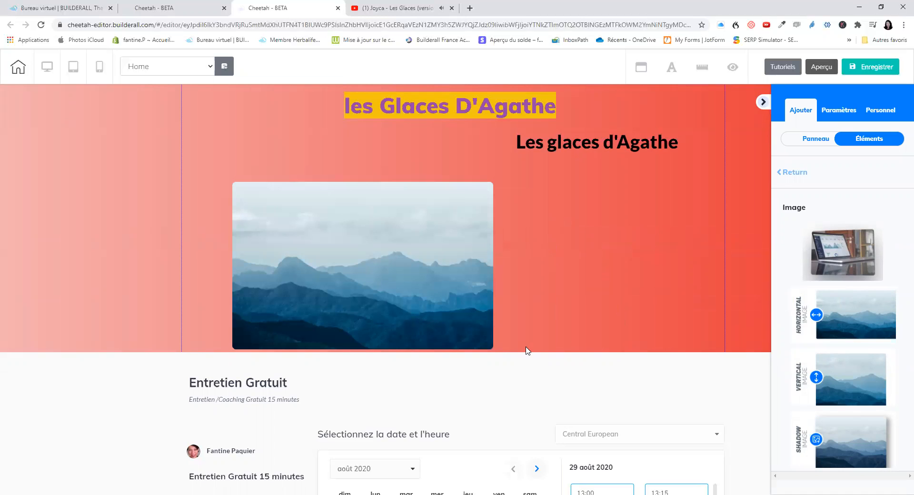
- Move the mountain image slightly up and to the left within the red header panel
{"action": "left_click", "coordinate": [523, 332]}
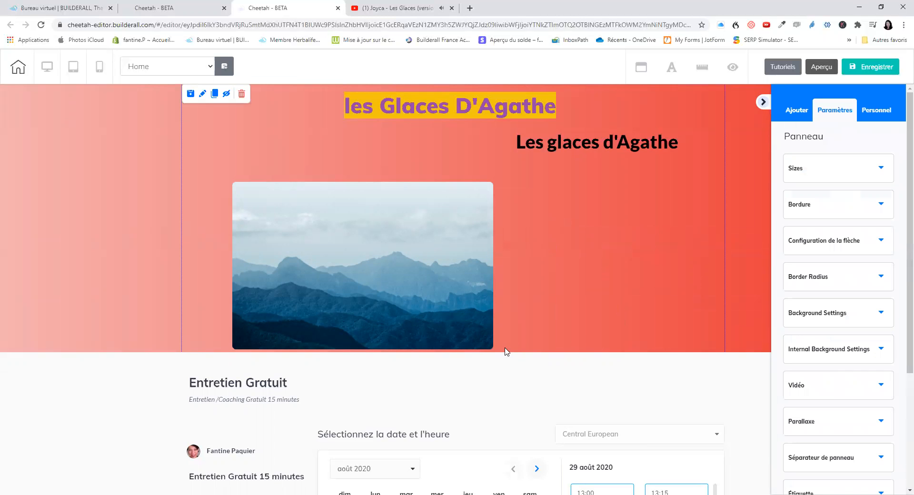
{"action": "left_click", "coordinate": [495, 360]}
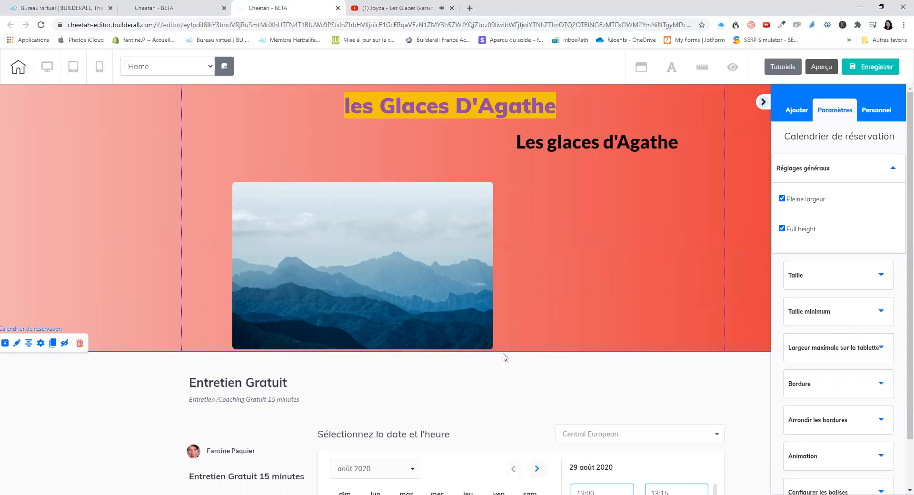
{"action": "left_click_drag", "start_coordinate": [449, 306], "coordinate": [427, 269]}
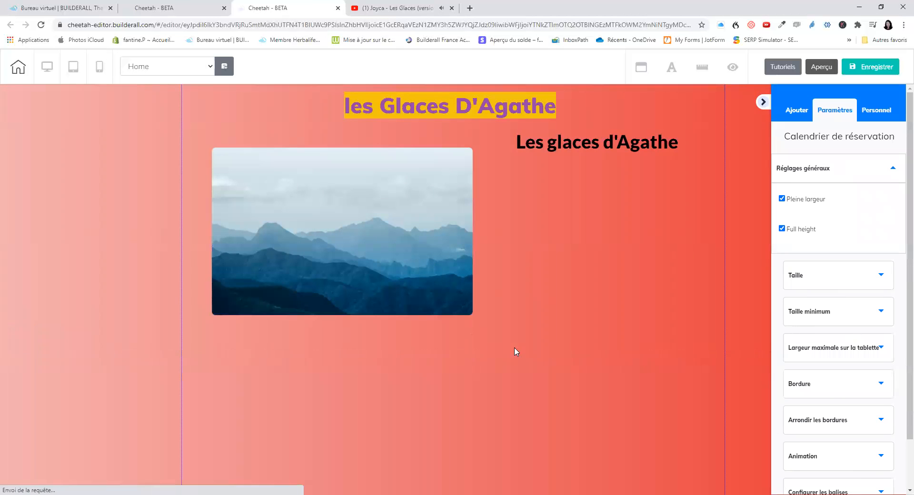
{"action": "scroll", "coordinate": [561, 337], "scroll_direction": "down", "scroll_amount": 2}
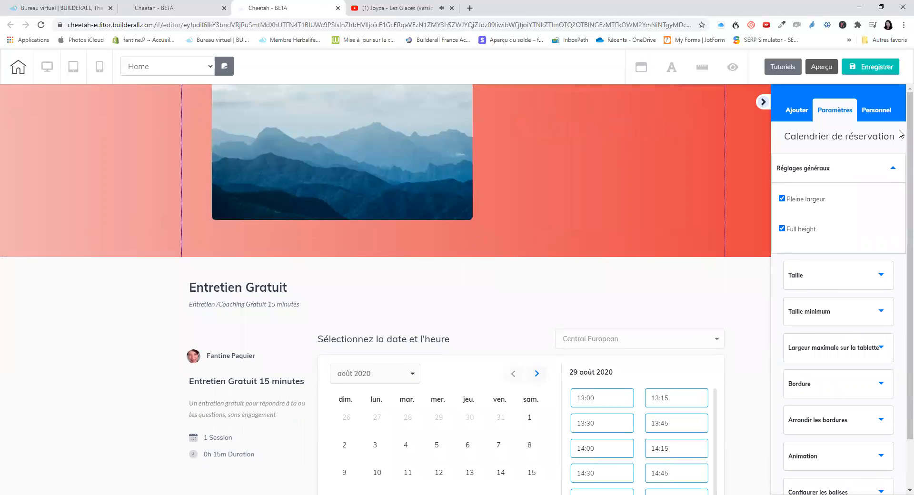
{"action": "left_click", "coordinate": [556, 220]}
{"action": "scroll", "coordinate": [459, 214], "scroll_direction": "up", "scroll_amount": 2}
- Open the mountain image's general settings and bring up the file library for changing its picture
{"action": "left_click", "coordinate": [380, 237]}
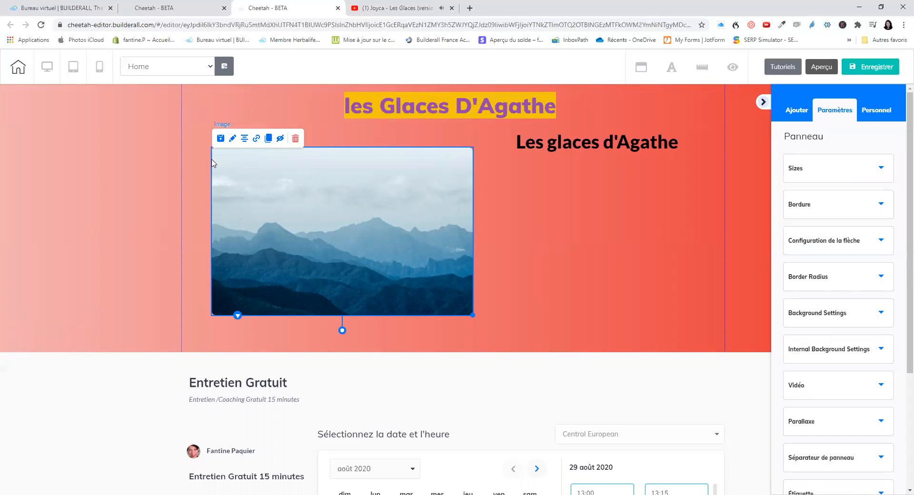
{"action": "left_click", "coordinate": [232, 139]}
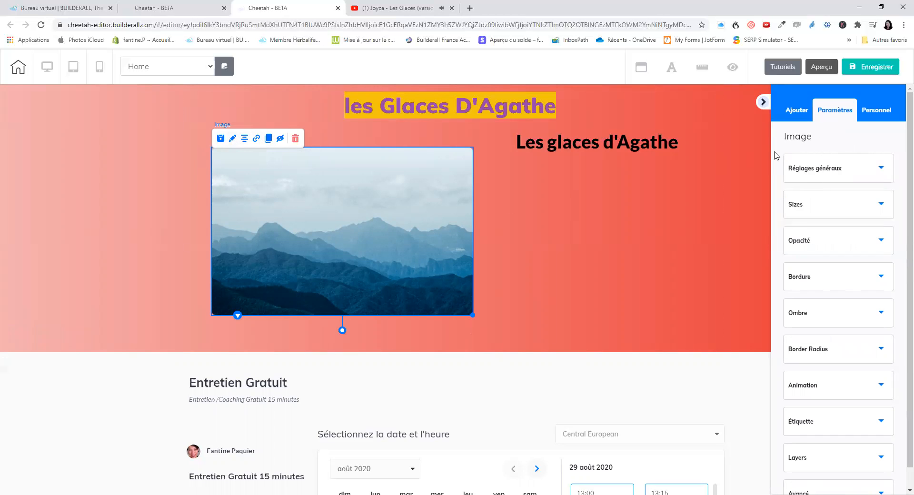
{"action": "left_click", "coordinate": [882, 168]}
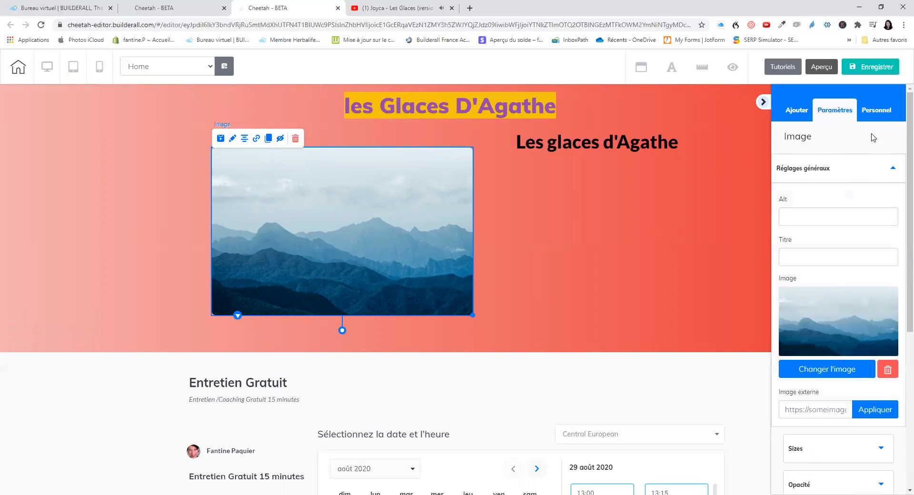
{"action": "left_click", "coordinate": [816, 372]}
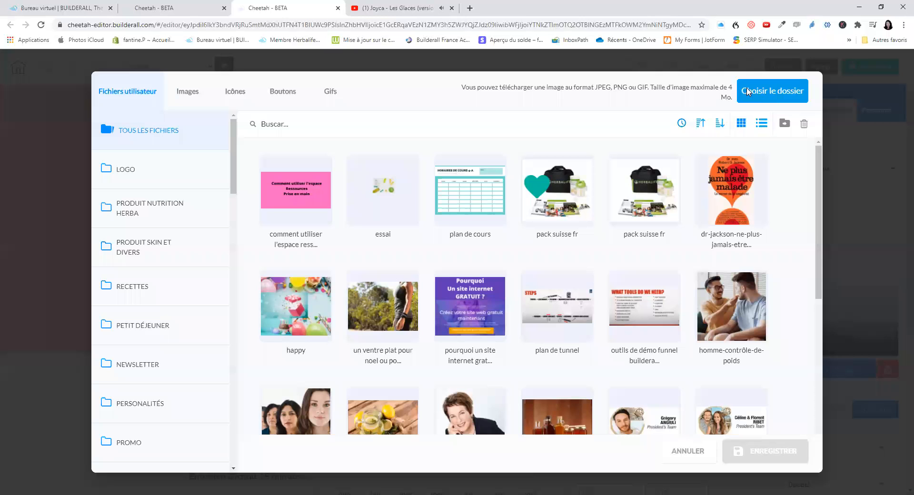
- Examine the library's stock images, icons, buttons and GIFs as possible replacements for the header picture
{"action": "left_click", "coordinate": [188, 92]}
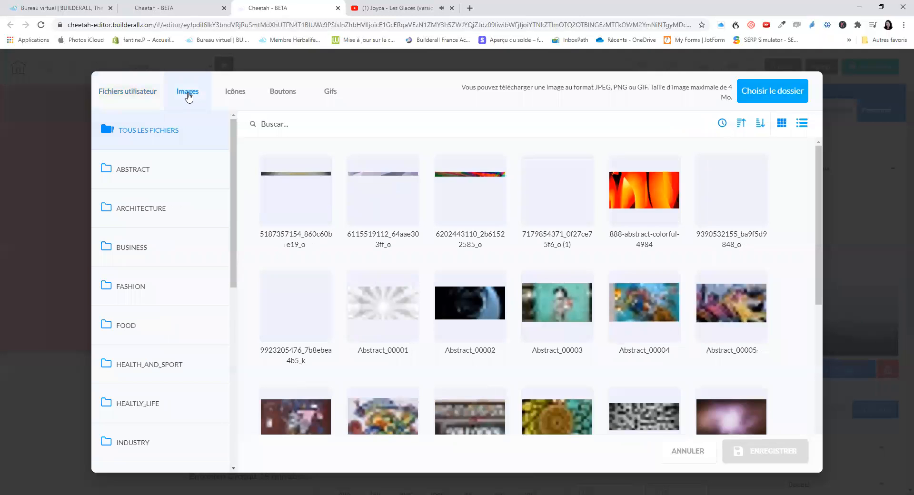
{"action": "scroll", "coordinate": [581, 271], "scroll_direction": "down", "scroll_amount": 8}
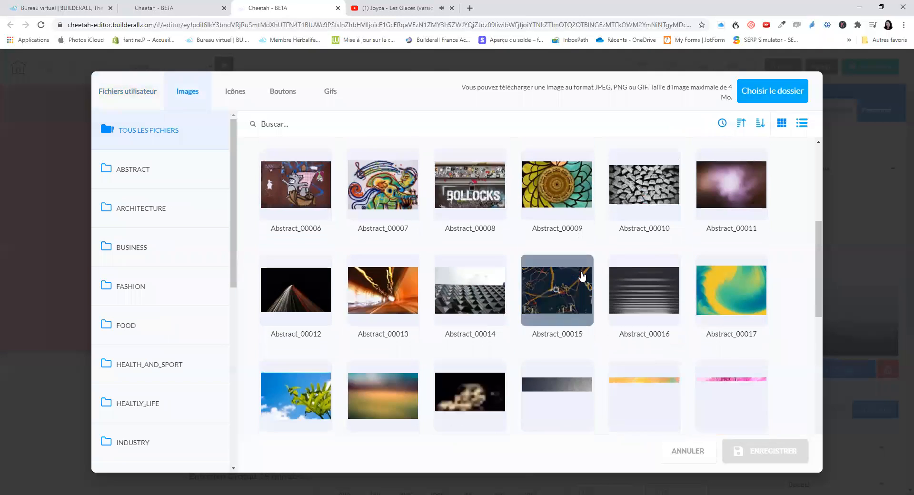
{"action": "scroll", "coordinate": [582, 276], "scroll_direction": "down", "scroll_amount": 5}
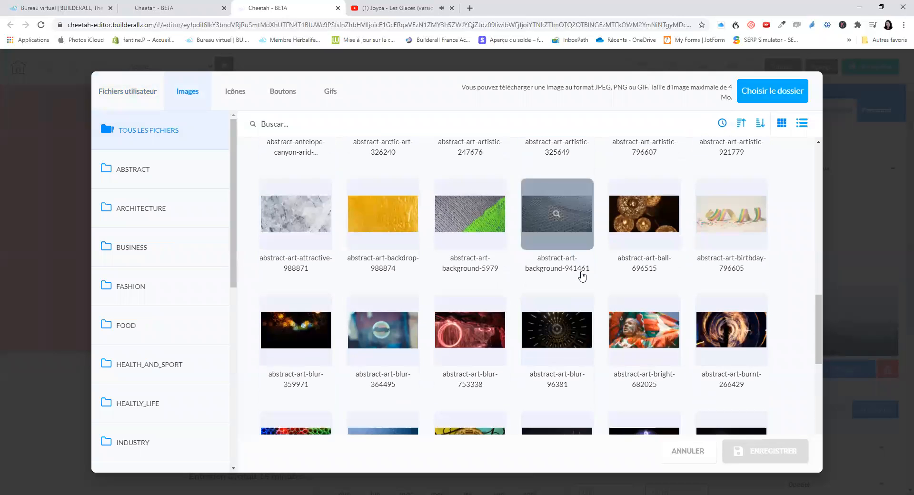
{"action": "scroll", "coordinate": [406, 302], "scroll_direction": "up", "scroll_amount": 6}
{"action": "left_click", "coordinate": [240, 93]}
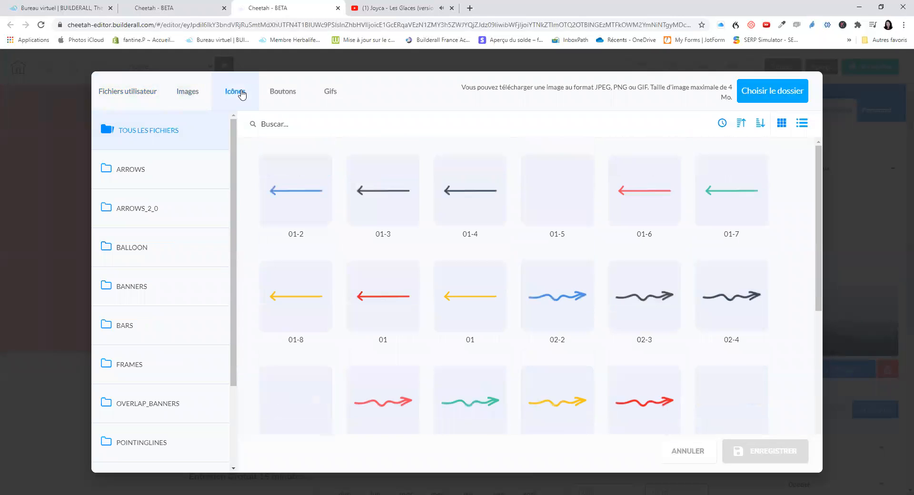
{"action": "left_click", "coordinate": [295, 94]}
{"action": "scroll", "coordinate": [690, 257], "scroll_direction": "down", "scroll_amount": 2}
{"action": "scroll", "coordinate": [689, 258], "scroll_direction": "down", "scroll_amount": 5}
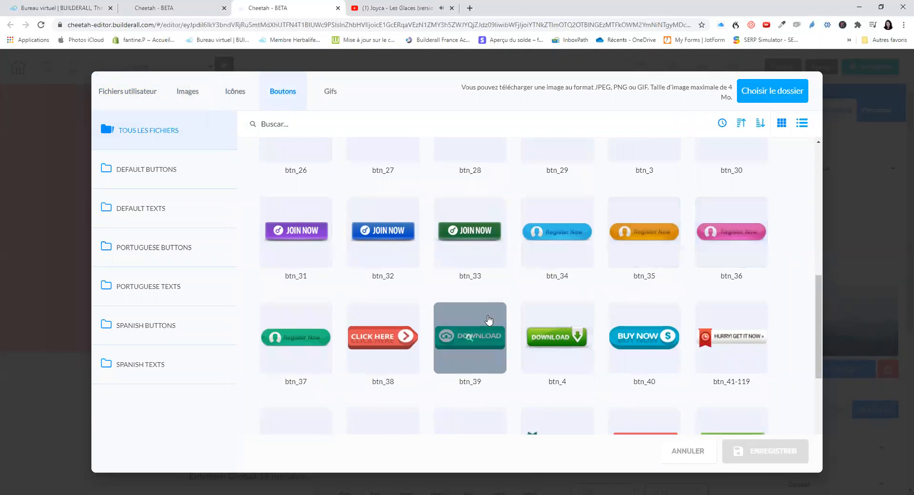
{"action": "scroll", "coordinate": [488, 320], "scroll_direction": "up", "scroll_amount": 7}
{"action": "left_click", "coordinate": [338, 97]}
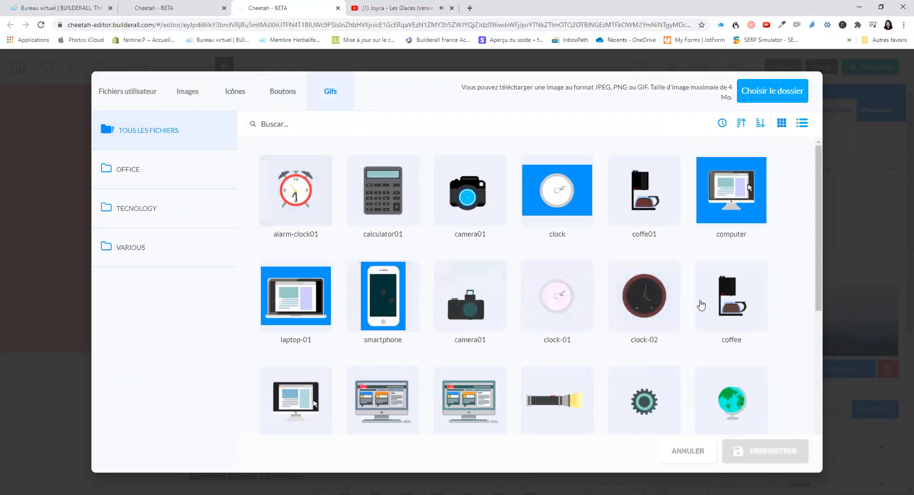
{"action": "scroll", "coordinate": [700, 306], "scroll_direction": "down", "scroll_amount": 7}
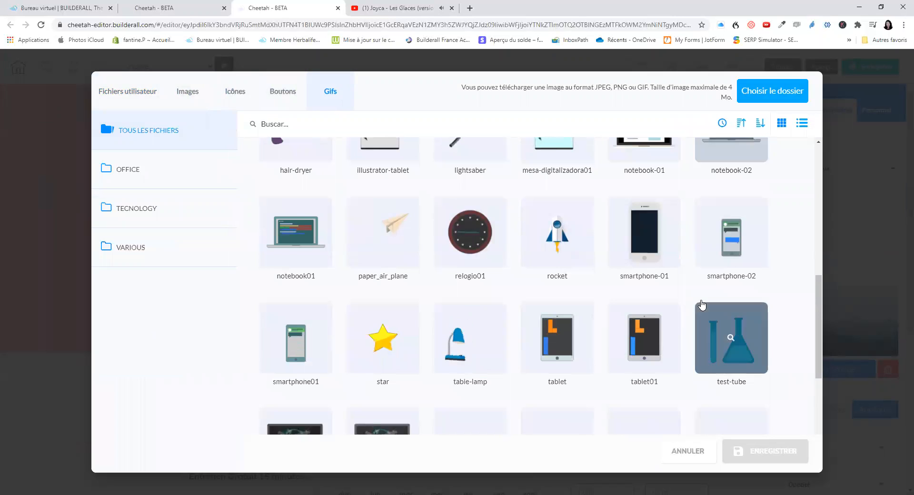
{"action": "scroll", "coordinate": [638, 369], "scroll_direction": "up", "scroll_amount": 3}
{"action": "scroll", "coordinate": [642, 368], "scroll_direction": "up", "scroll_amount": 5}
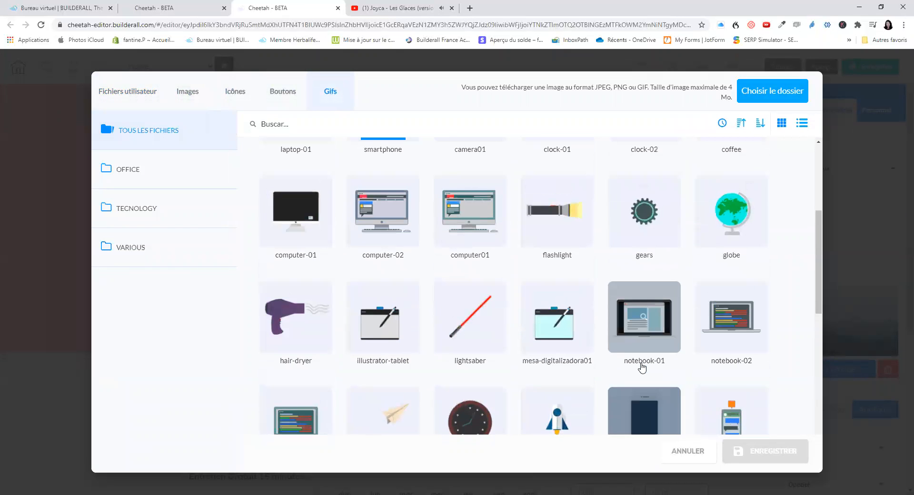
- Upload picture 5 from the "0000000les glaces d'agathe" folder in Images and apply it as the header image's picture
{"action": "left_click", "coordinate": [783, 94]}
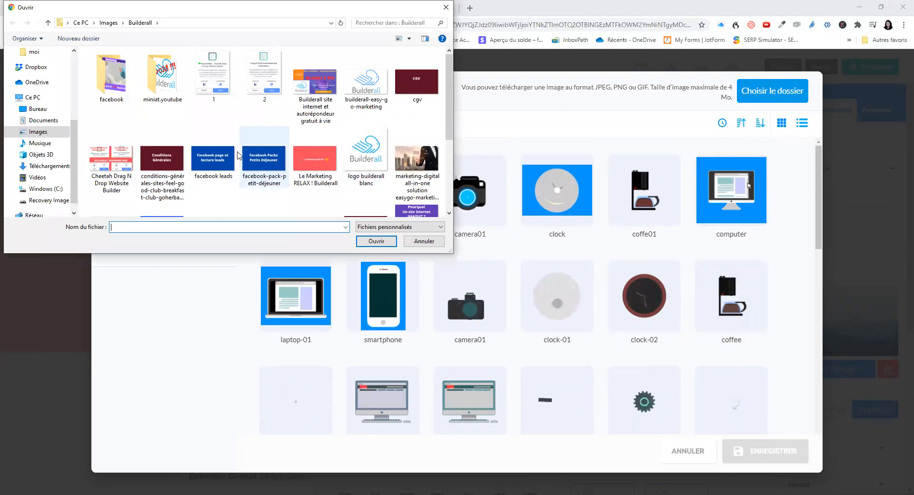
{"action": "left_click", "coordinate": [109, 22]}
{"action": "double_click", "coordinate": [112, 67]}
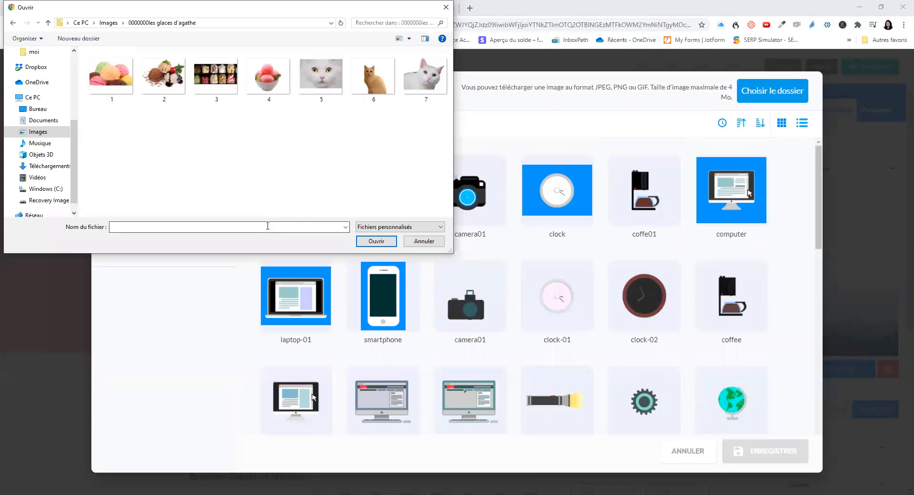
{"action": "left_click", "coordinate": [327, 76]}
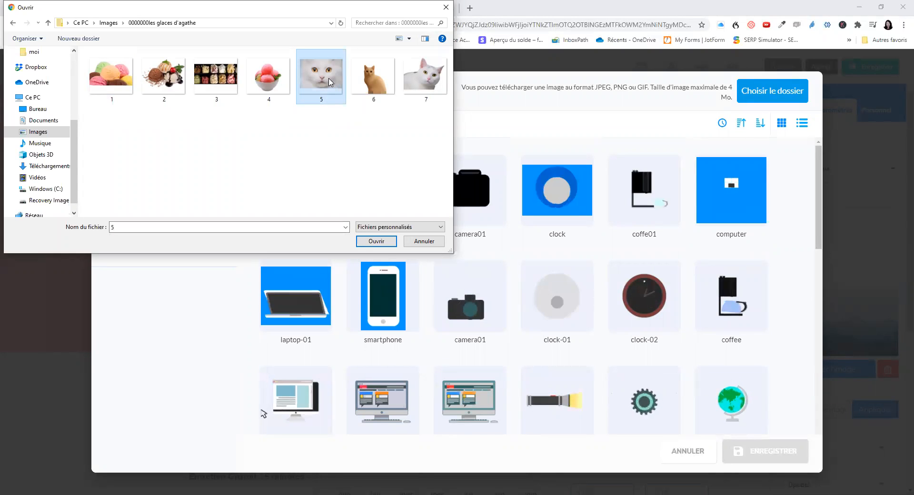
{"action": "left_click", "coordinate": [367, 241]}
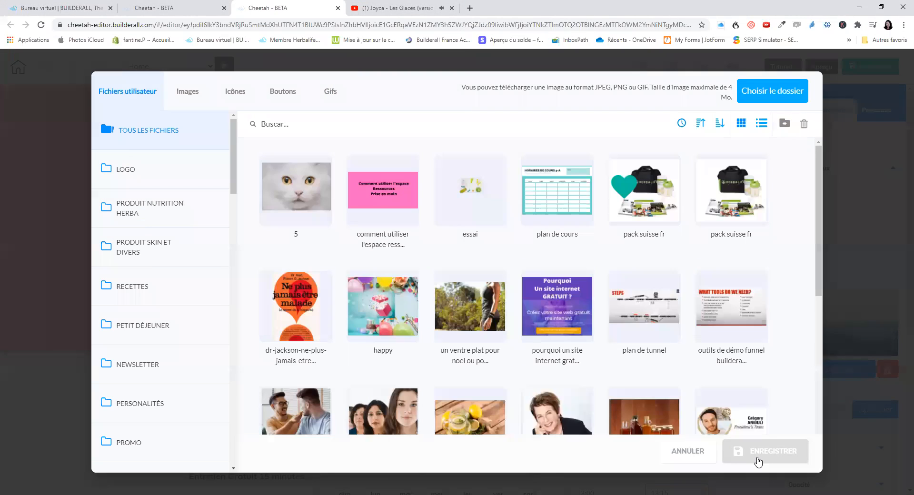
{"action": "left_click", "coordinate": [304, 207]}
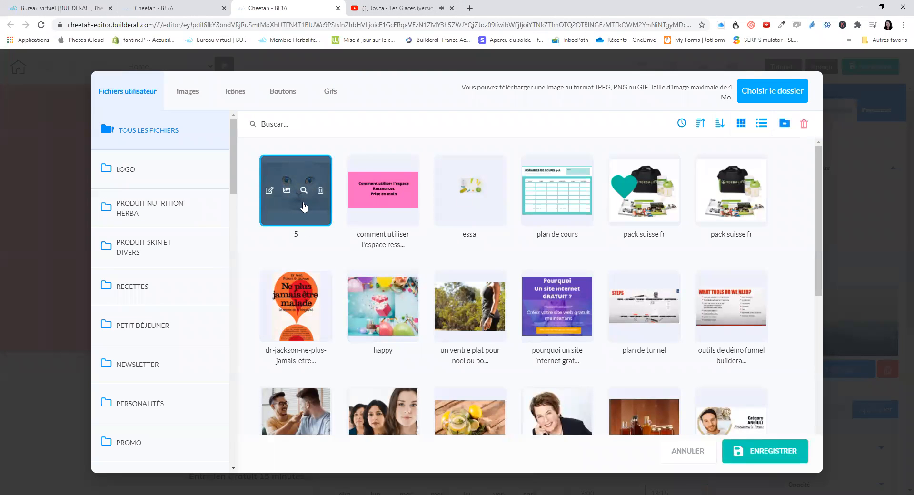
{"action": "left_click", "coordinate": [771, 455]}
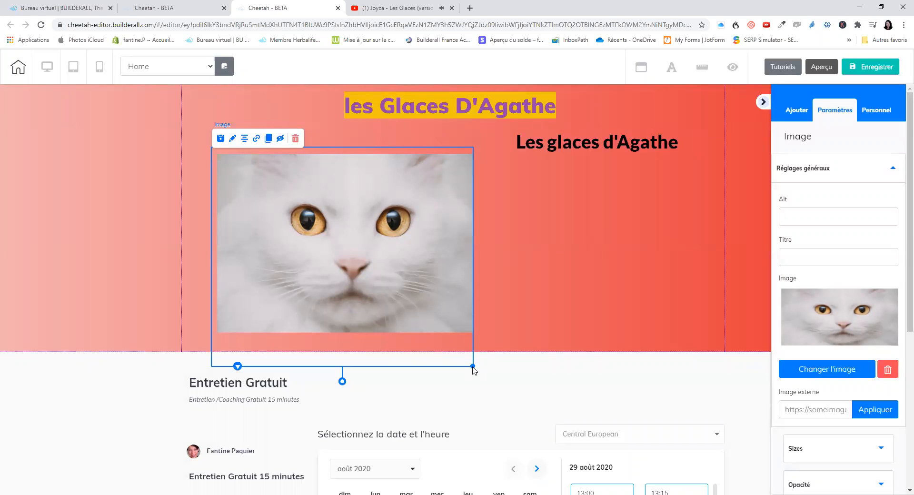
- Move the cat image towards the centre of the red header panel and extend the panel downwards
{"action": "left_click_drag", "start_coordinate": [412, 213], "coordinate": [462, 248]}
{"action": "left_click", "coordinate": [508, 336]}
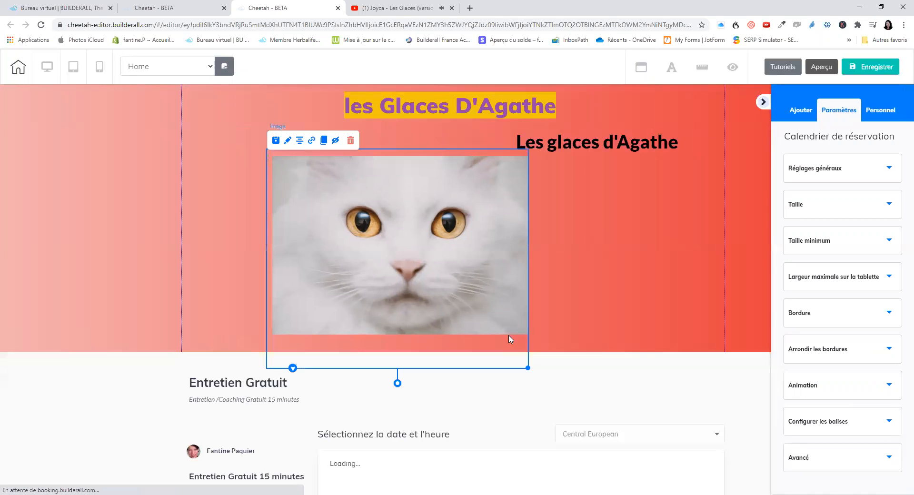
{"action": "mouse_move", "coordinate": [527, 368]}
{"action": "left_mouse_down"}
{"action": "mouse_move", "coordinate": [518, 333]}
{"action": "mouse_move", "coordinate": [535, 406]}
{"action": "mouse_move", "coordinate": [530, 373]}
{"action": "left_mouse_up"}
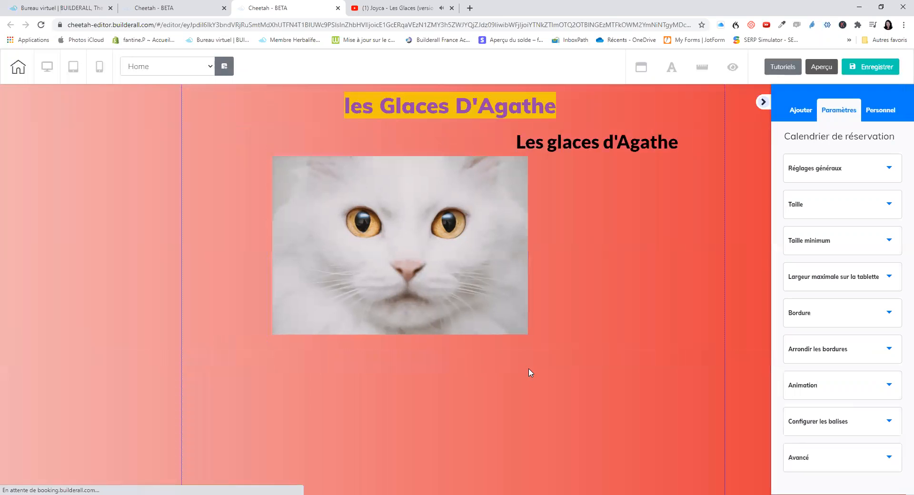
{"action": "left_click", "coordinate": [495, 320]}
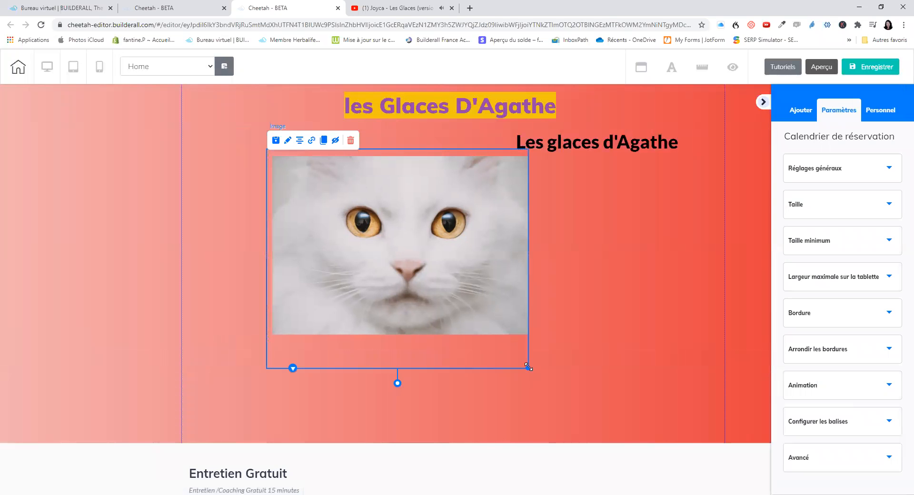
- Shrink the cat image, move it to the header panel's upper-left area and enlarge it until it nearly reaches the panel's middle
{"action": "left_click_drag", "start_coordinate": [527, 367], "coordinate": [366, 233]}
{"action": "left_click_drag", "start_coordinate": [309, 201], "coordinate": [250, 190]}
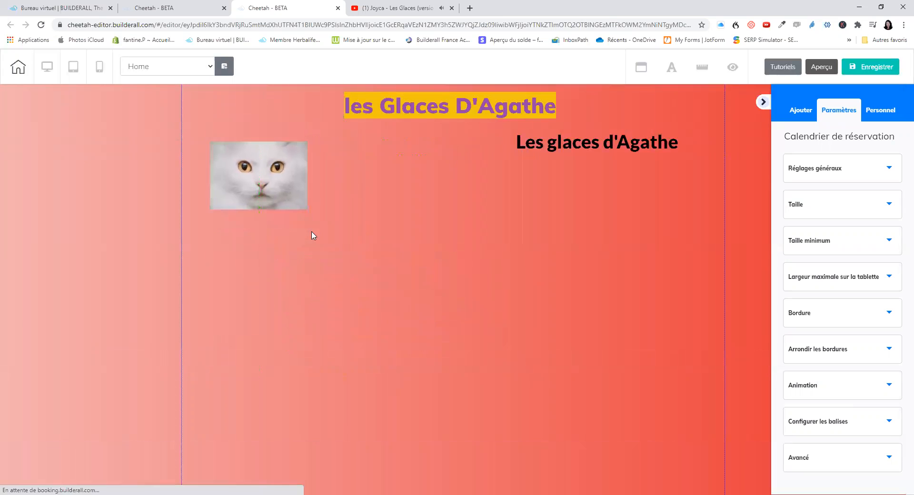
{"action": "left_click", "coordinate": [294, 205]}
{"action": "left_click_drag", "start_coordinate": [307, 222], "coordinate": [464, 286]}
- Place the highlighted heading below the cat image and the black heading above it, shifting the image slightly to the right
{"action": "left_click_drag", "start_coordinate": [466, 107], "coordinate": [363, 353]}
{"action": "left_click_drag", "start_coordinate": [561, 142], "coordinate": [374, 205]}
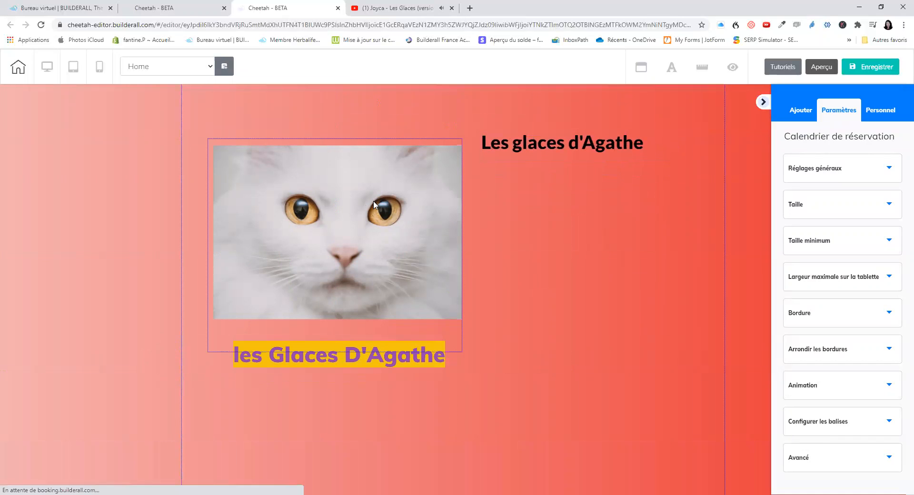
{"action": "left_click_drag", "start_coordinate": [545, 145], "coordinate": [292, 119]}
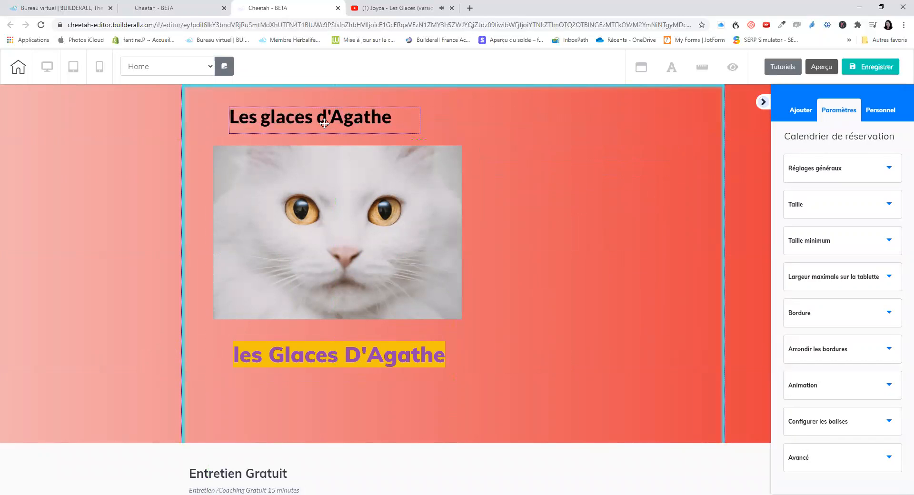
{"action": "left_click_drag", "start_coordinate": [370, 243], "coordinate": [502, 302]}
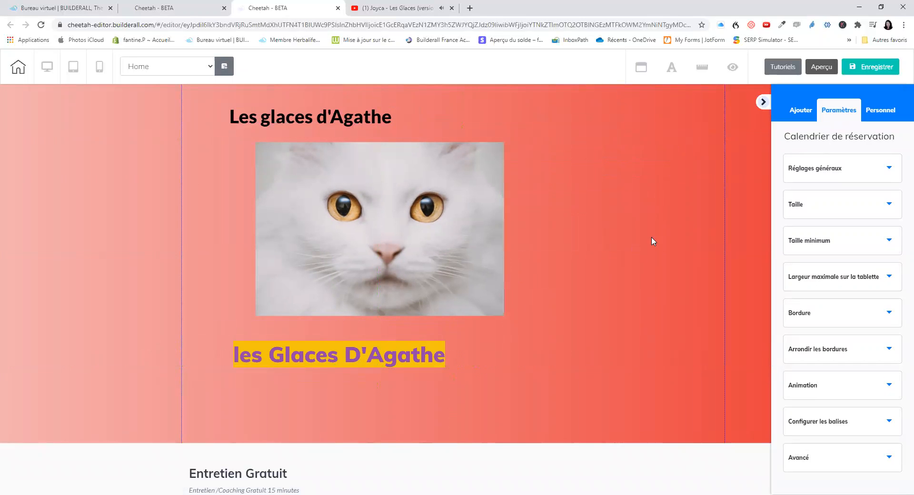
- Open the video element sources and move the cat image to the left edge of the header's content area
{"action": "left_click", "coordinate": [798, 112]}
{"action": "left_click", "coordinate": [865, 139]}
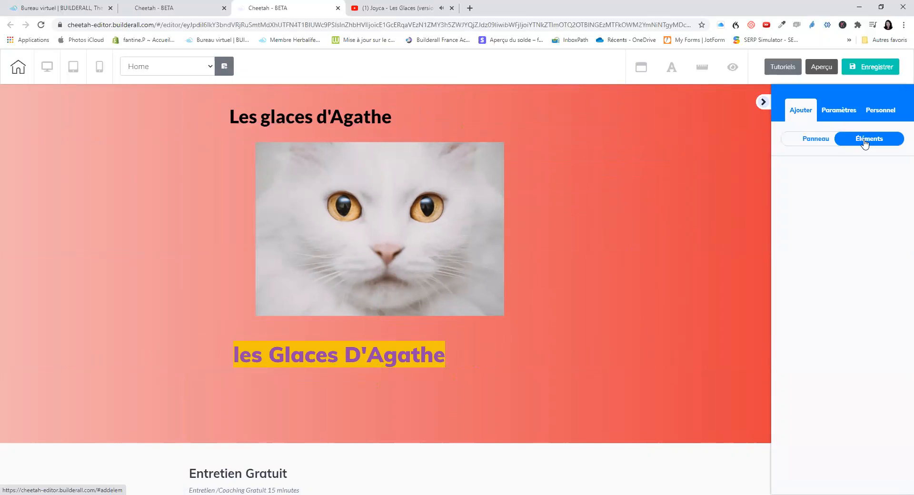
{"action": "left_click", "coordinate": [791, 174]}
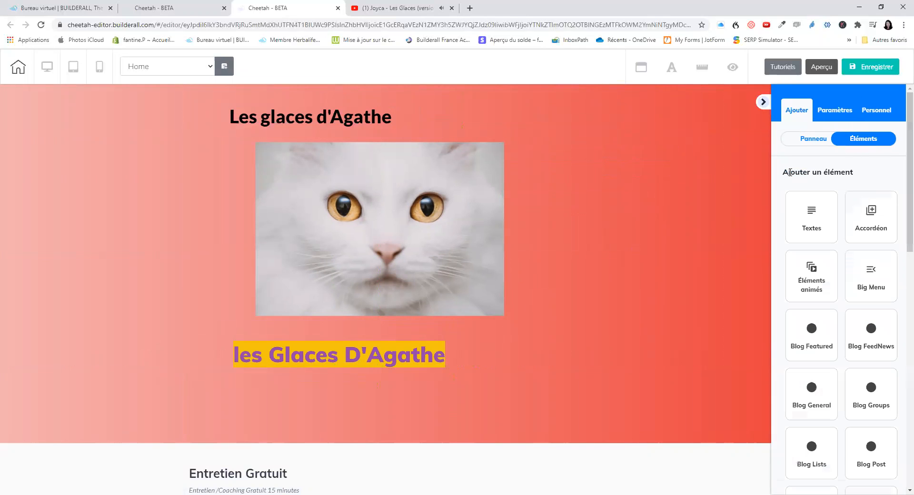
{"action": "scroll", "coordinate": [858, 299], "scroll_direction": "down", "scroll_amount": 5}
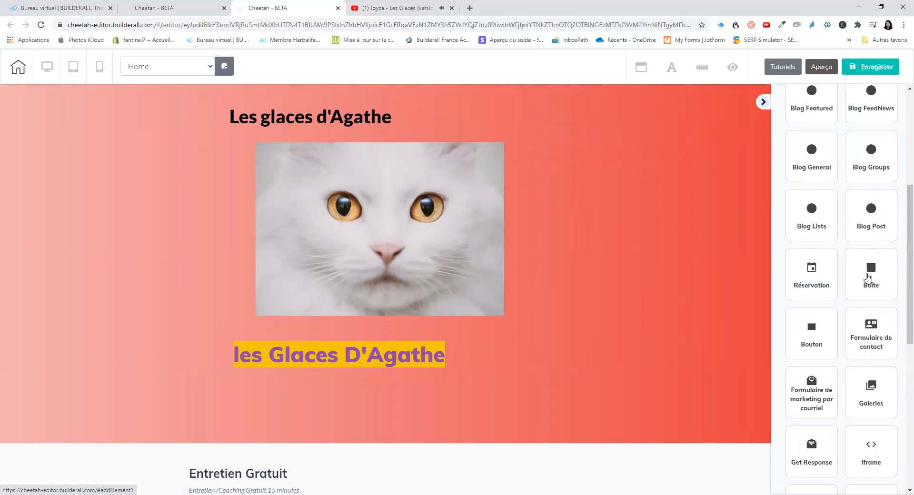
{"action": "scroll", "coordinate": [863, 272], "scroll_direction": "down", "scroll_amount": 3}
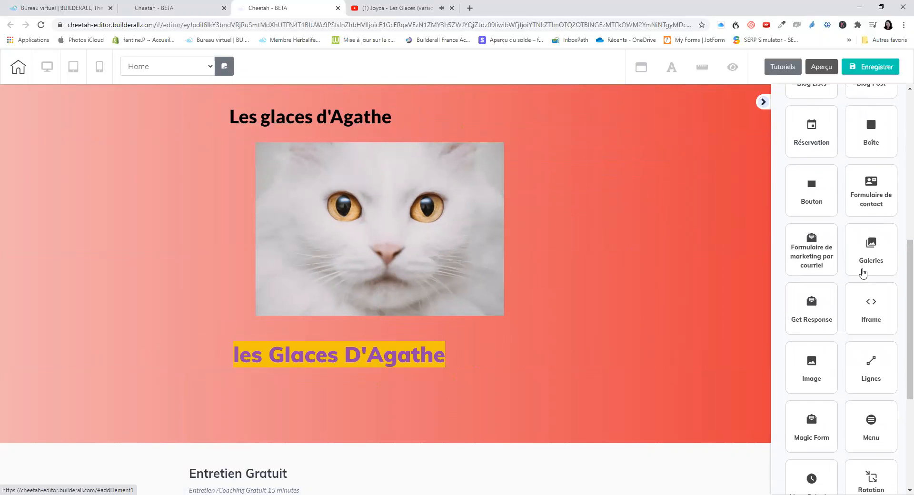
{"action": "scroll", "coordinate": [864, 273], "scroll_direction": "down", "scroll_amount": 3}
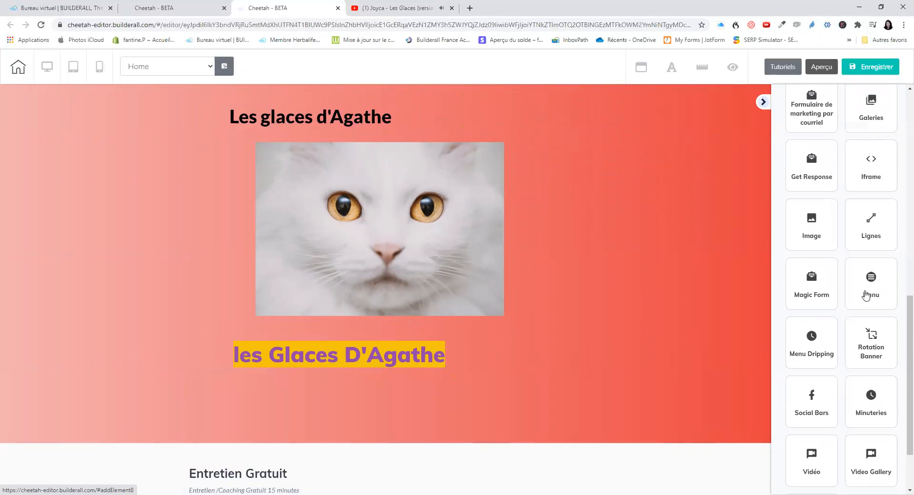
{"action": "scroll", "coordinate": [867, 295], "scroll_direction": "down", "scroll_amount": 2}
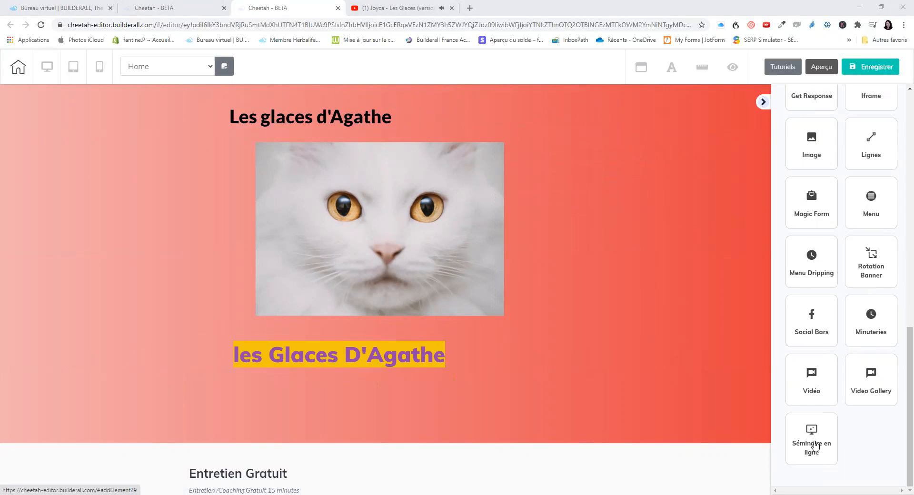
{"action": "left_click", "coordinate": [827, 379]}
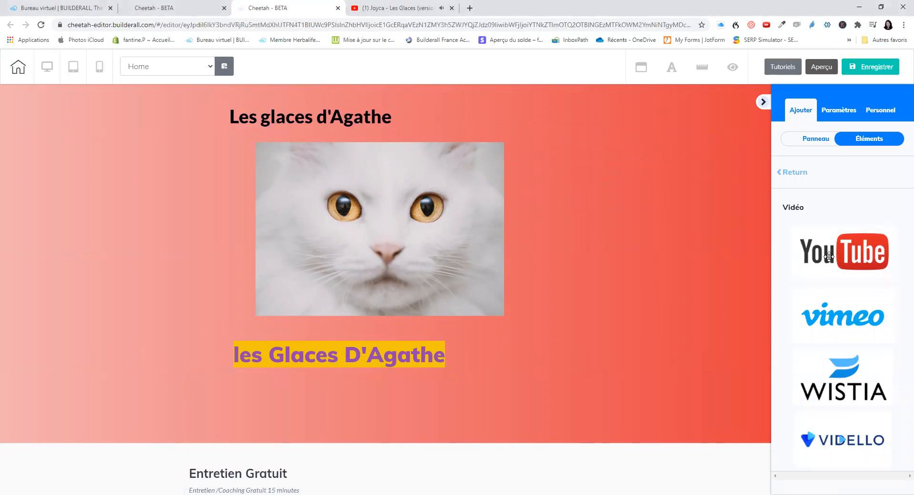
{"action": "left_click_drag", "start_coordinate": [863, 308], "coordinate": [320, 142]}
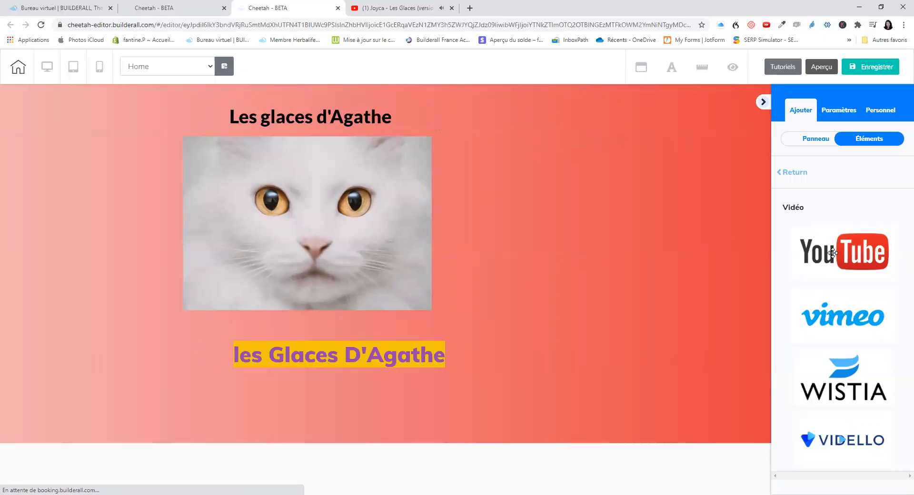
- Add a YouTube video element to the red header panel and place it to the right of the cat image
{"action": "left_click", "coordinate": [841, 254]}
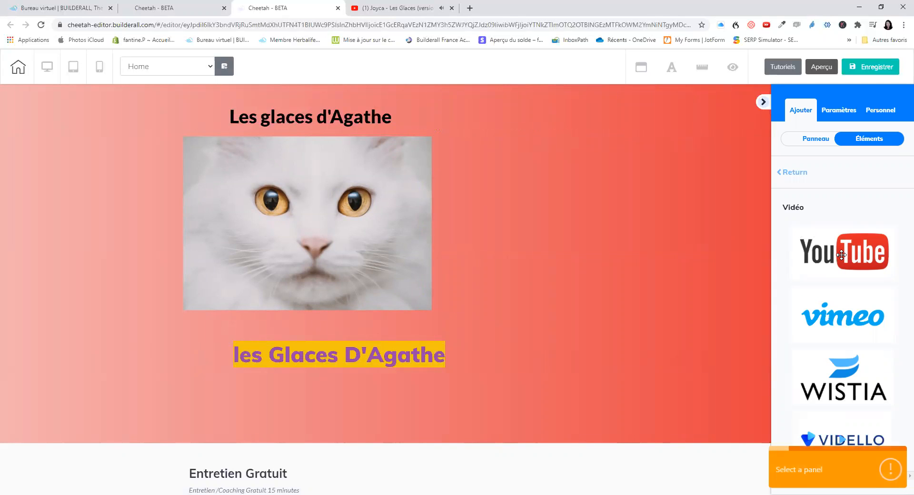
{"action": "left_click_drag", "start_coordinate": [841, 255], "coordinate": [605, 251]}
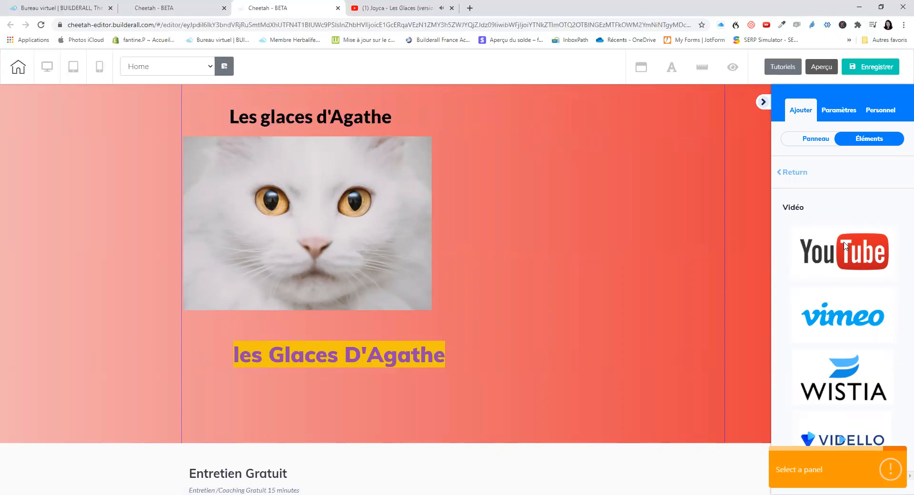
{"action": "left_click", "coordinate": [801, 112]}
{"action": "left_click", "coordinate": [883, 142]}
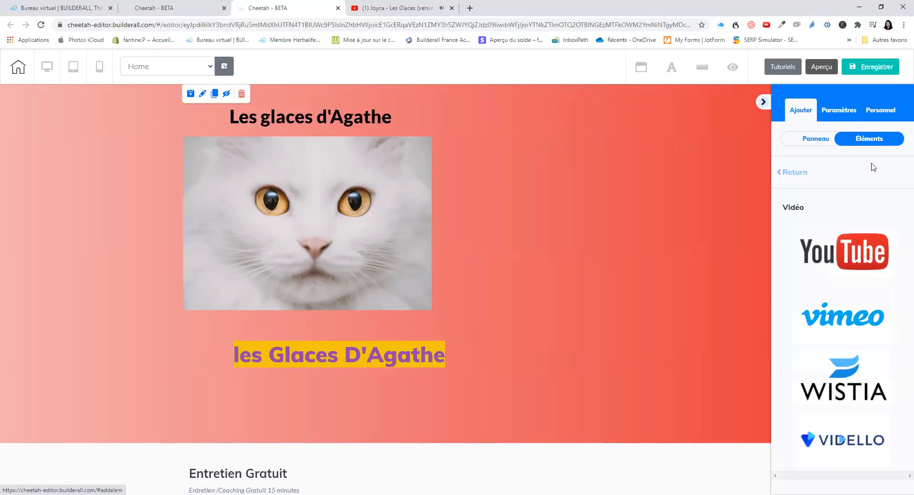
{"action": "left_click", "coordinate": [862, 254]}
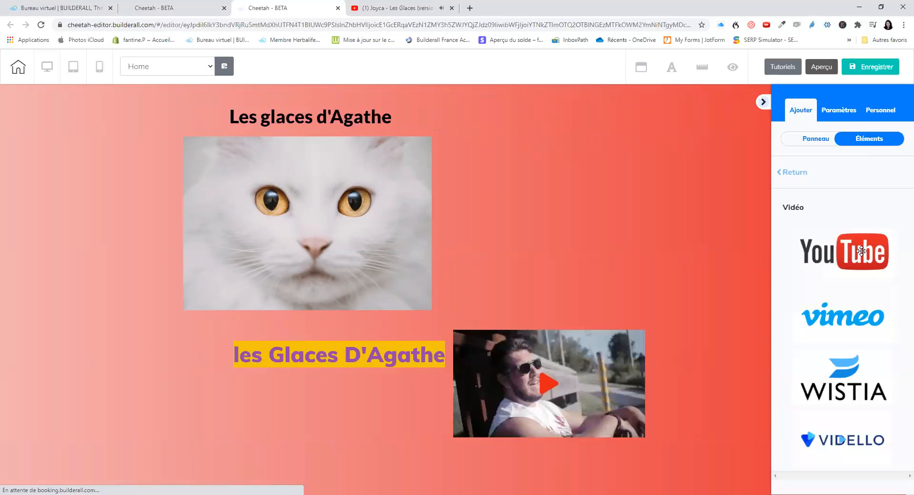
{"action": "left_click_drag", "start_coordinate": [629, 340], "coordinate": [631, 148]}
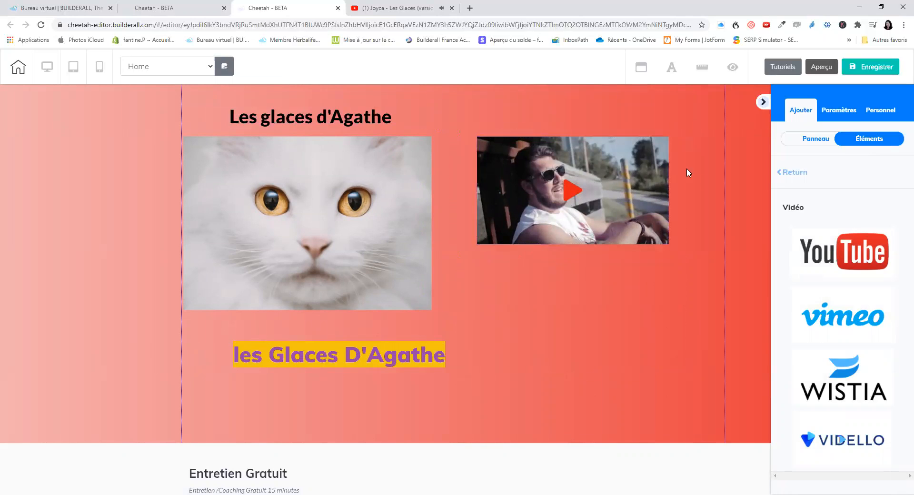
{"action": "left_click", "coordinate": [657, 240]}
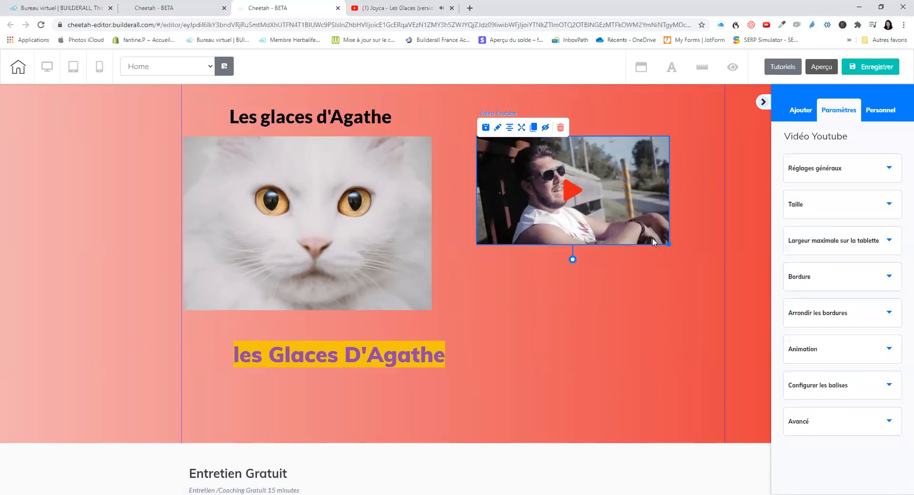
- Shrink the YouTube video in the header panel slightly, keeping it beside the cat image
{"action": "left_click_drag", "start_coordinate": [668, 243], "coordinate": [653, 331]}
{"action": "left_click", "coordinate": [636, 328]}
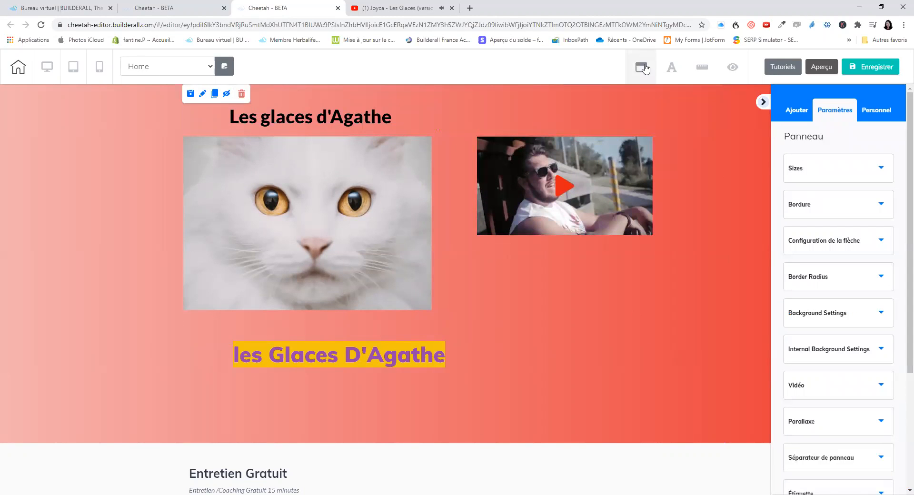
- Set the site-wide H1 title font to Comic Sans MS and review the font settings of the other headings and the paragraph
{"action": "left_click", "coordinate": [672, 69]}
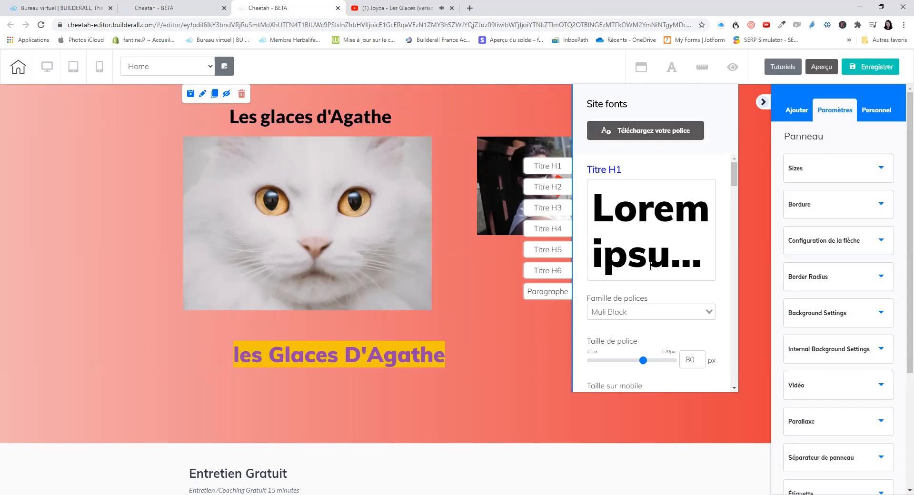
{"action": "left_click", "coordinate": [710, 309]}
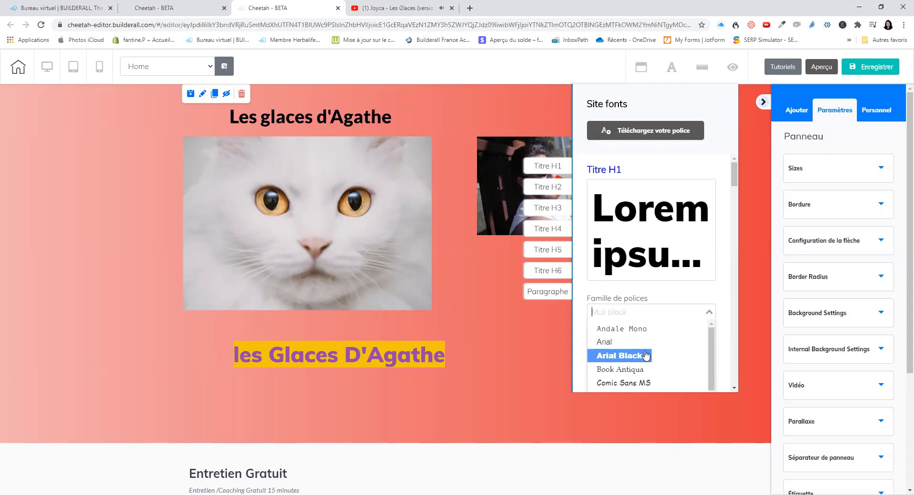
{"action": "left_click", "coordinate": [650, 382]}
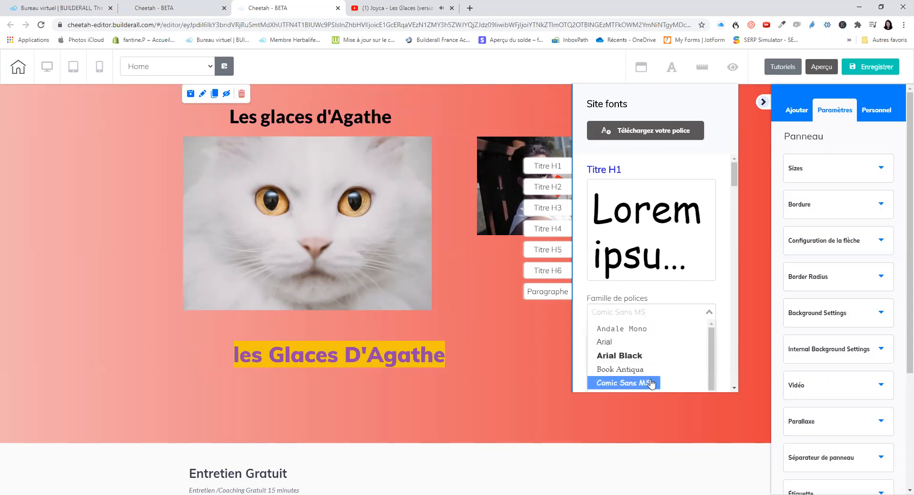
{"action": "scroll", "coordinate": [711, 333], "scroll_direction": "down", "scroll_amount": 10}
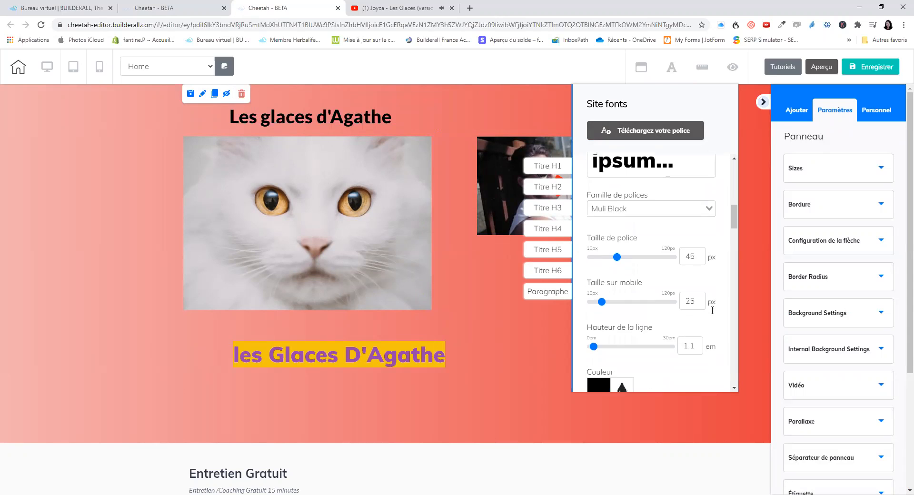
{"action": "scroll", "coordinate": [712, 311], "scroll_direction": "down", "scroll_amount": 10}
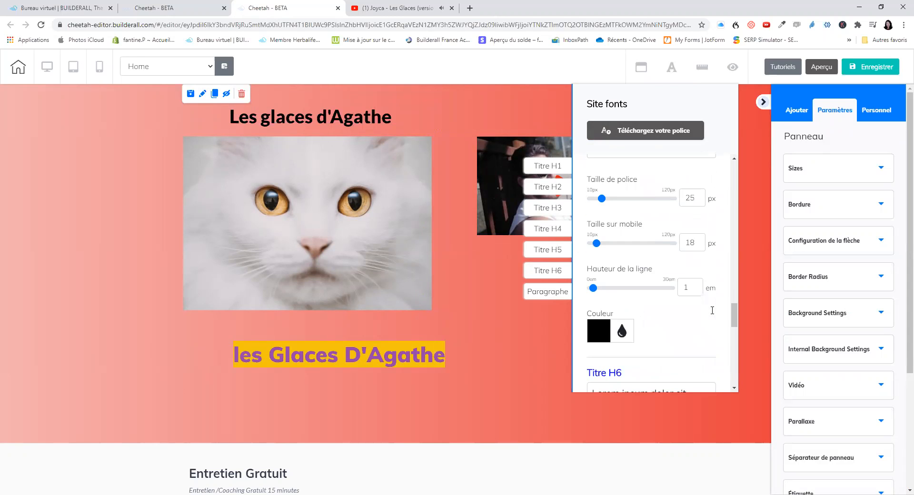
{"action": "scroll", "coordinate": [713, 310], "scroll_direction": "down", "scroll_amount": 2}
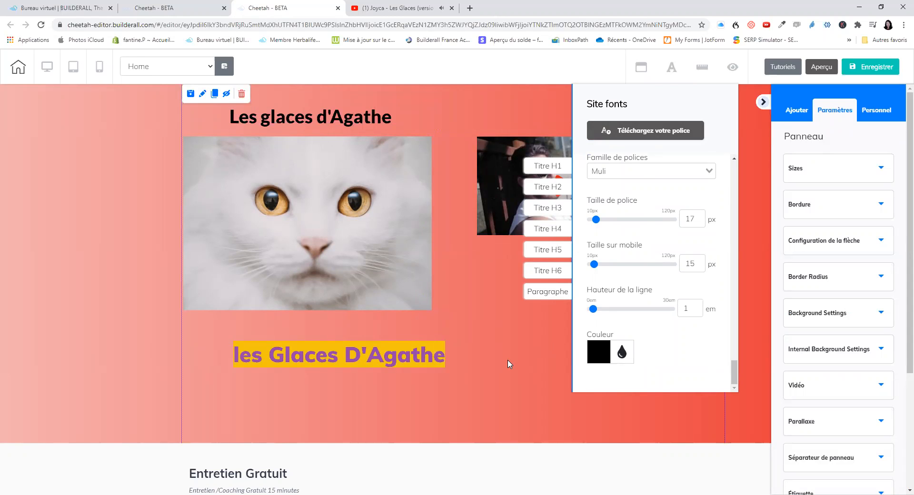
{"action": "scroll", "coordinate": [736, 183], "scroll_direction": "down", "scroll_amount": 2}
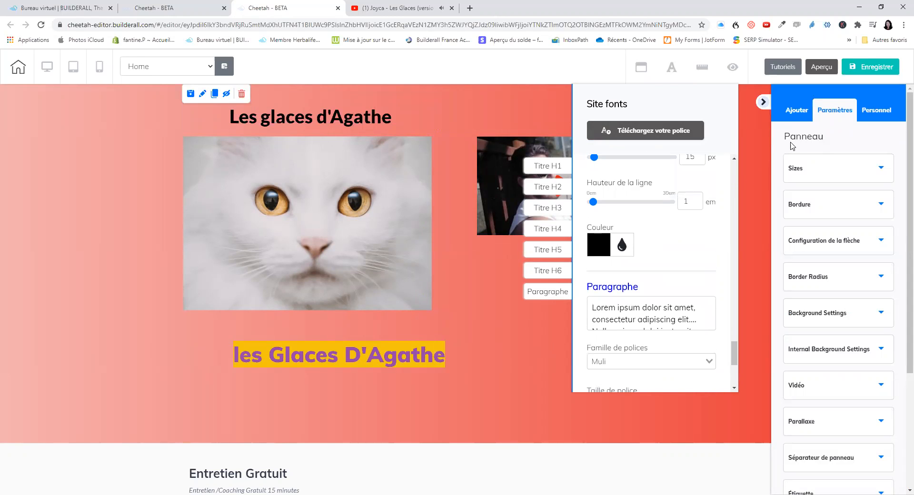
- Save the site, publish it and dismiss the publication confirmation
{"action": "left_click", "coordinate": [874, 64]}
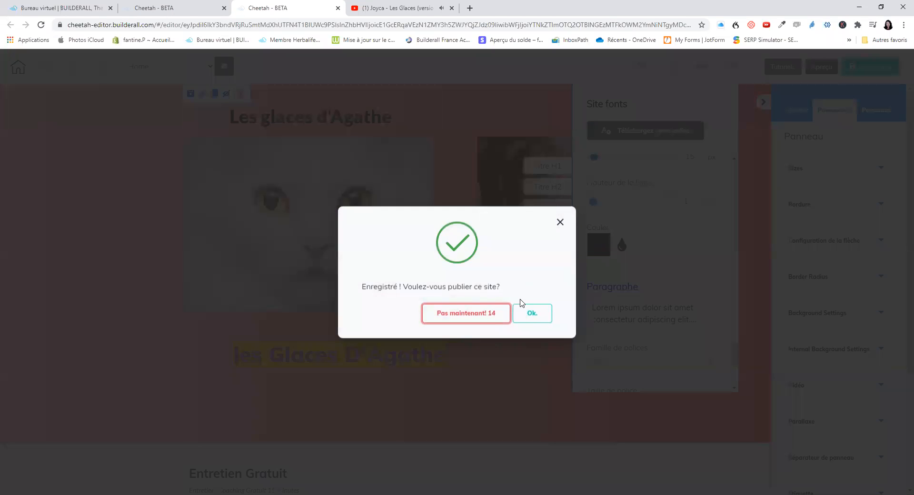
{"action": "left_click", "coordinate": [532, 312]}
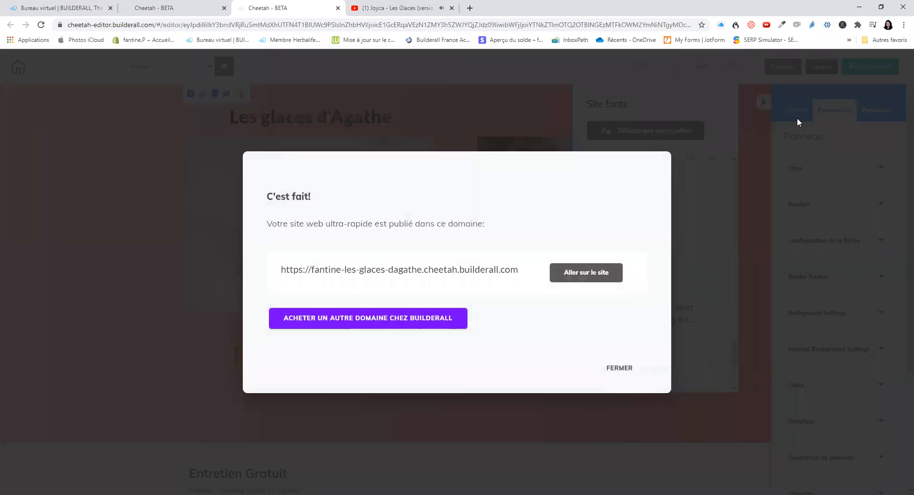
{"action": "left_click", "coordinate": [612, 367]}
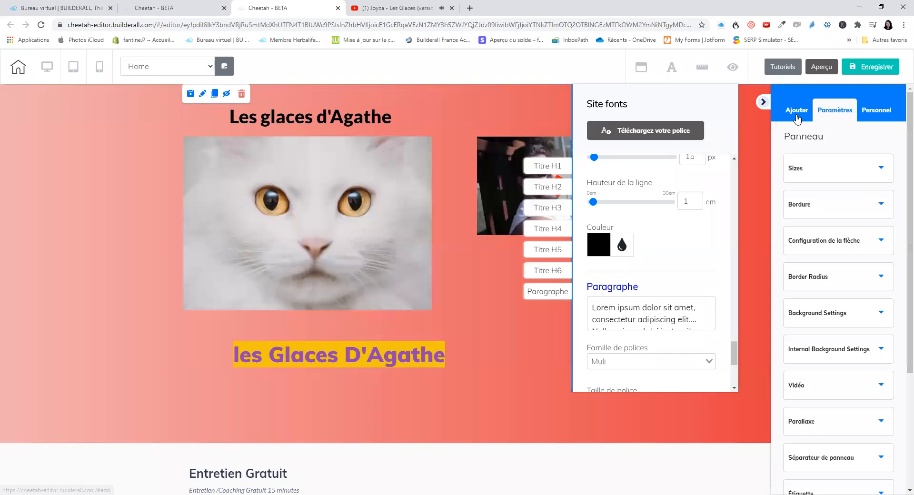
- Add an H1 title text element to the header panel, just below the highlighted heading
{"action": "left_click", "coordinate": [798, 117]}
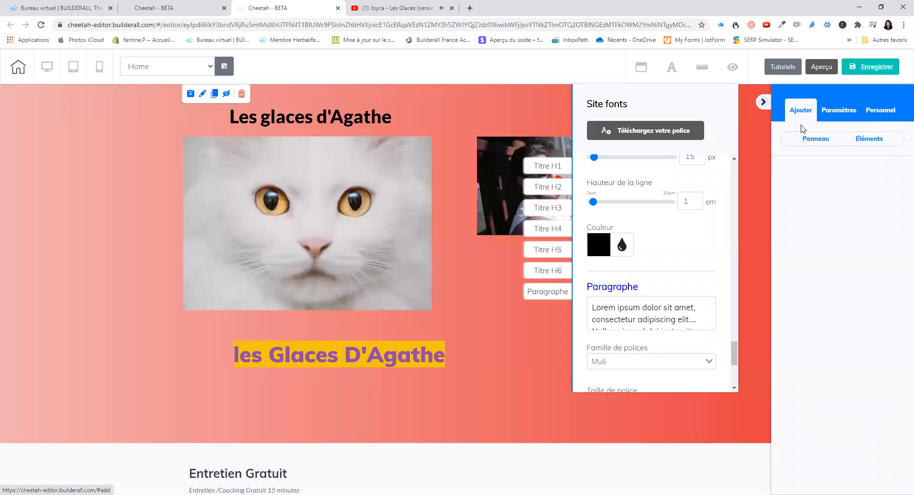
{"action": "left_click", "coordinate": [867, 140]}
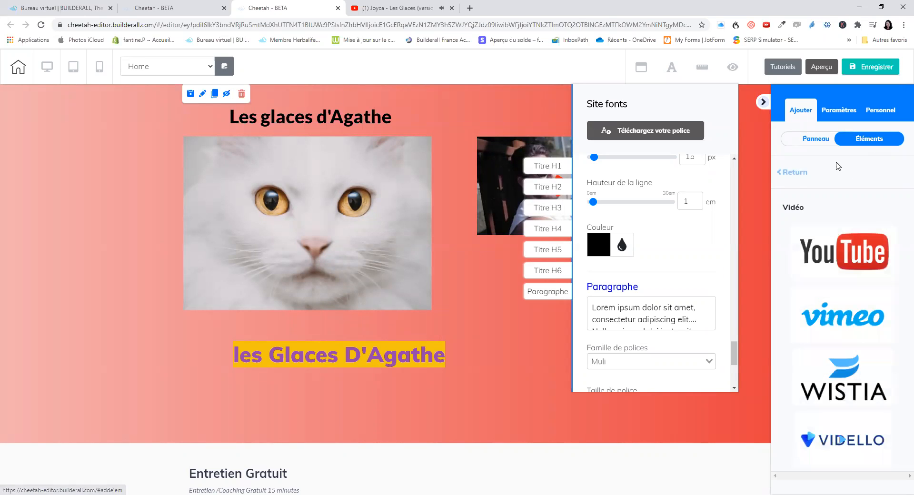
{"action": "left_click", "coordinate": [794, 173]}
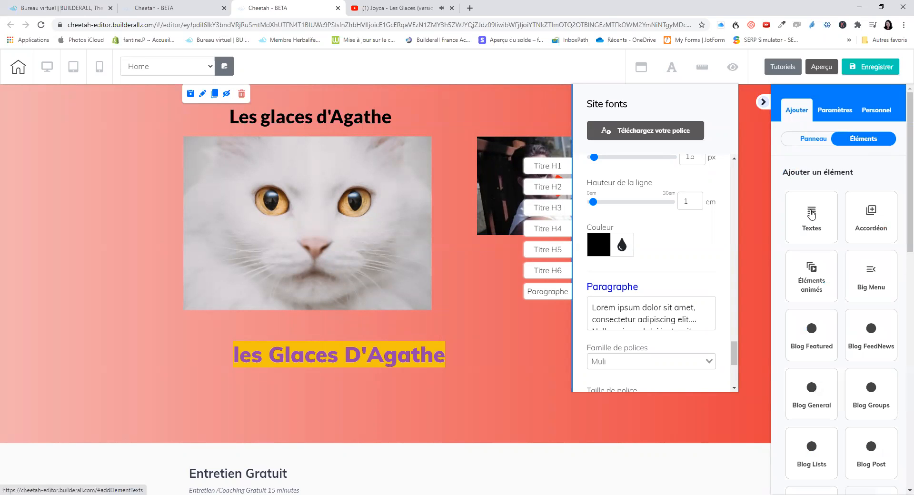
{"action": "left_click", "coordinate": [812, 215]}
{"action": "left_click_drag", "start_coordinate": [824, 274], "coordinate": [351, 403]}
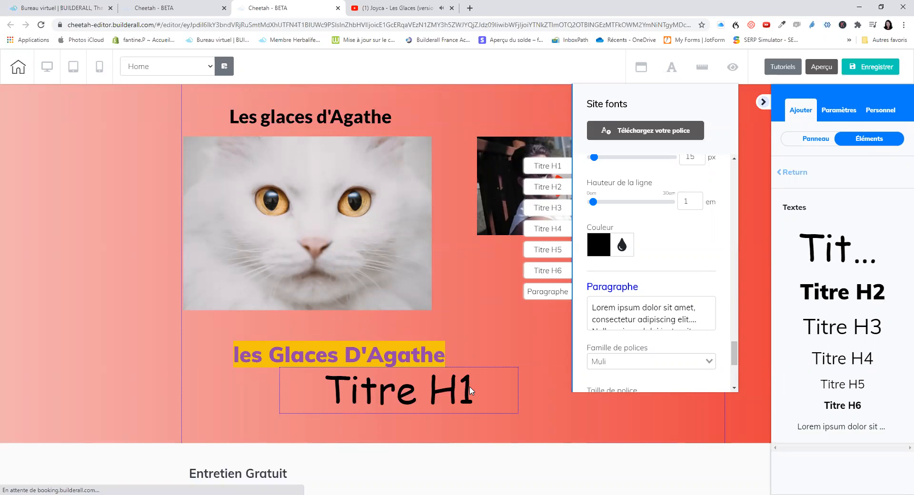
- Replace the new H1 title's placeholder text with "Les Glaces d'Agathe" and leave text editing
{"action": "double_click", "coordinate": [471, 389]}
{"action": "left_click_drag", "start_coordinate": [484, 387], "coordinate": [283, 341]}
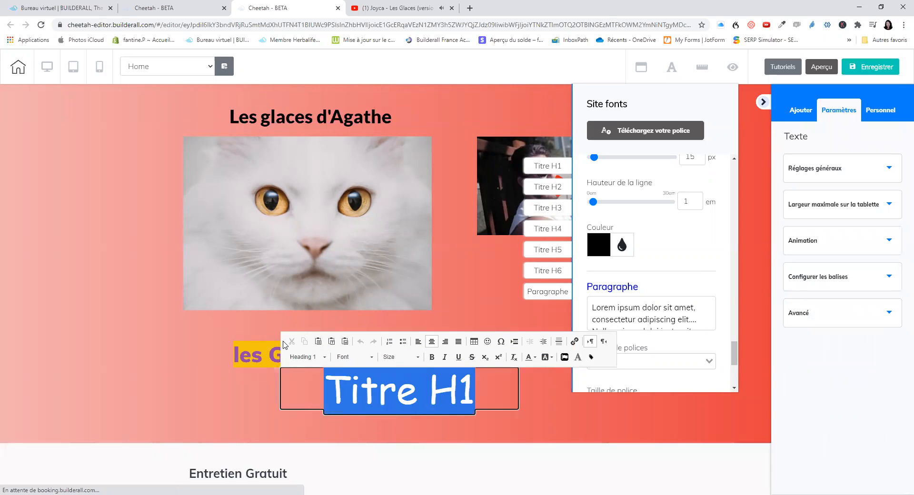
{"action": "type", "text": "Le"}
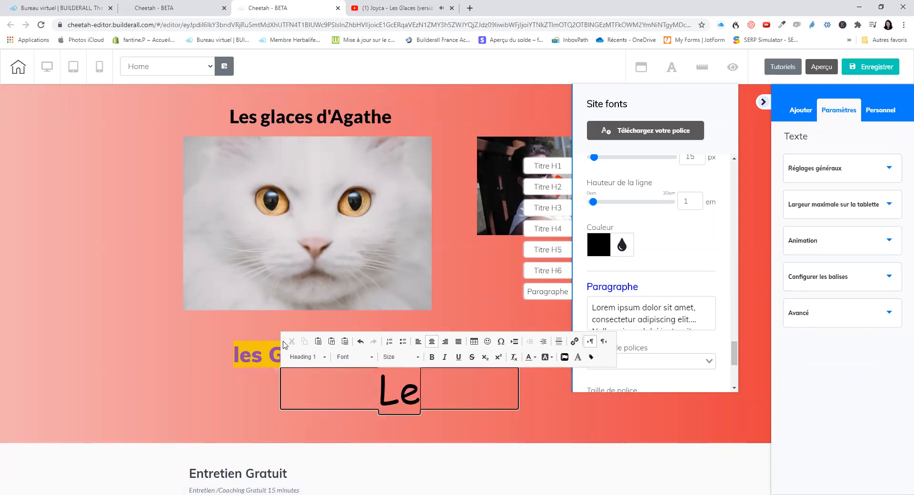
{"action": "type", "text": "s Glaces"}
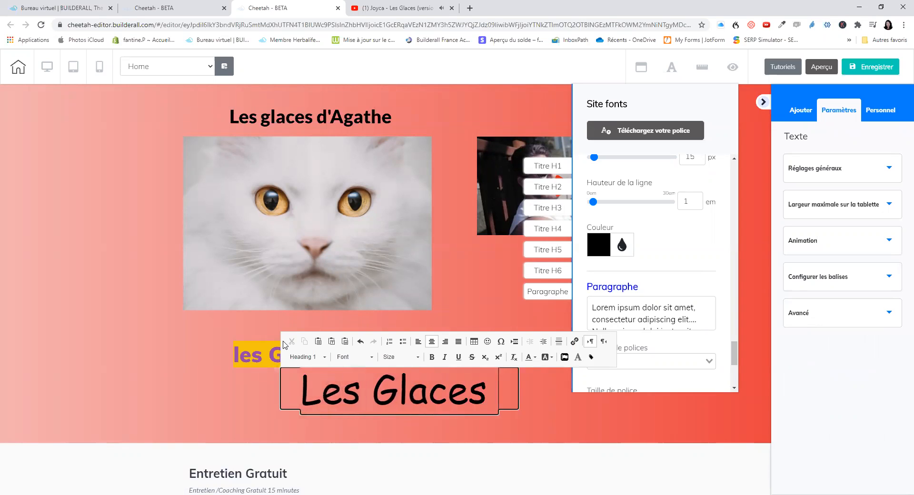
{"action": "type", "text": " d'Ag"}
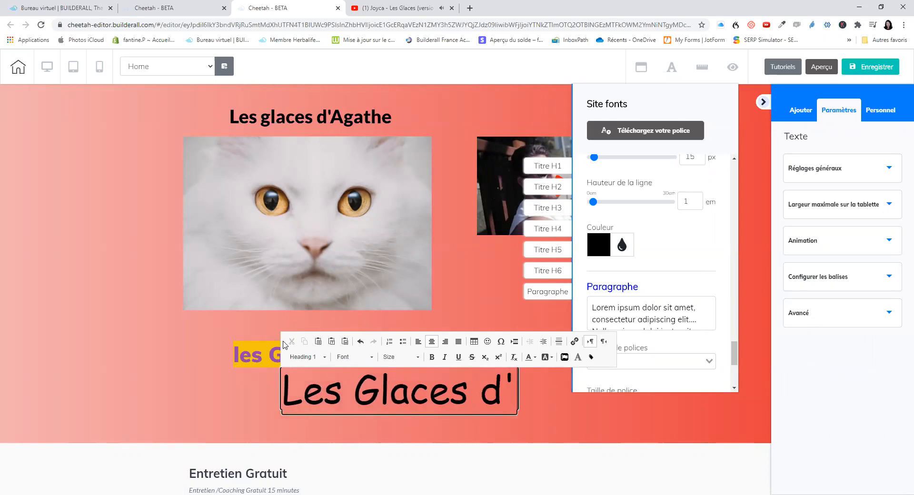
{"action": "type", "text": "aht"}
{"action": "key", "text": "BackSpace"}
{"action": "key", "text": "BackSpace"}
{"action": "type", "text": "the"}
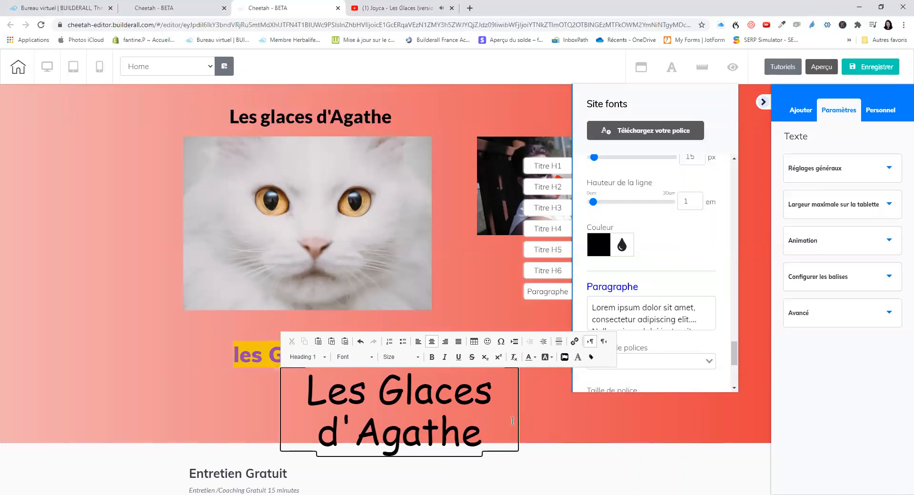
{"action": "left_click", "coordinate": [547, 429]}
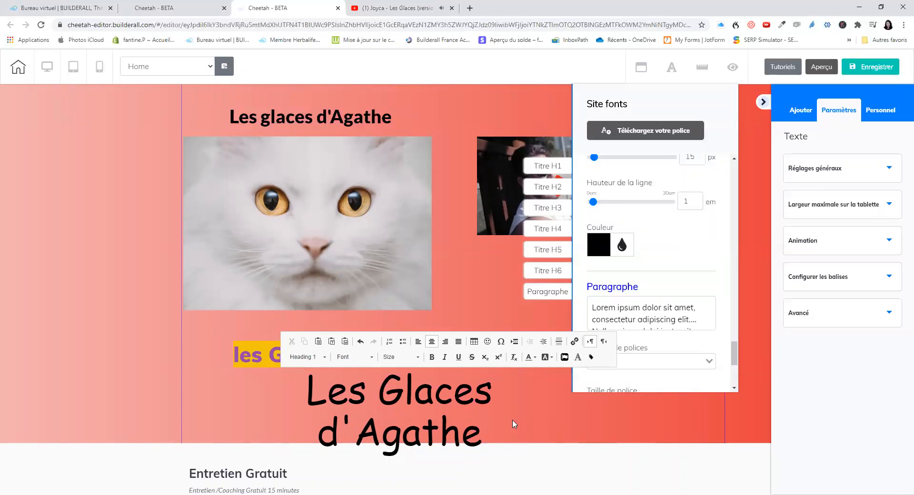
{"action": "left_click", "coordinate": [403, 421]}
{"action": "left_click", "coordinate": [569, 410]}
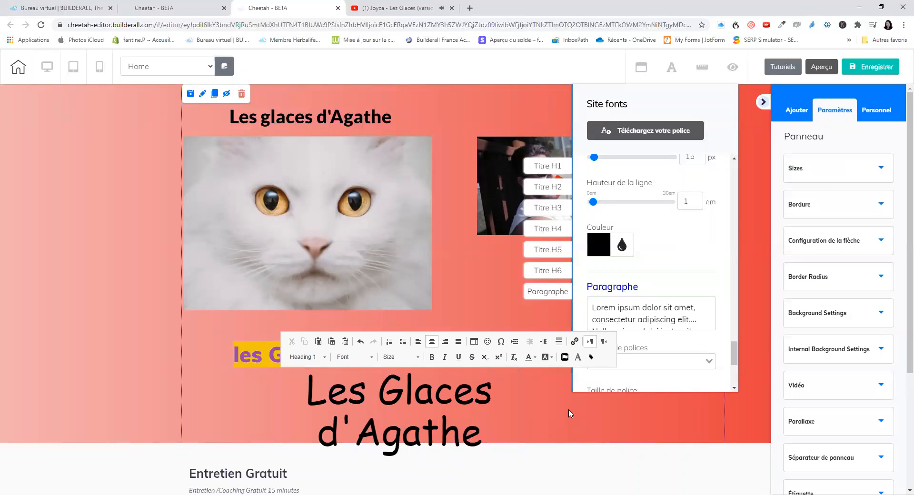
- Move the new "Les Glaces d'Agathe" H1 title onto the upper part of the cat image
{"action": "left_click_drag", "start_coordinate": [393, 424], "coordinate": [316, 227]}
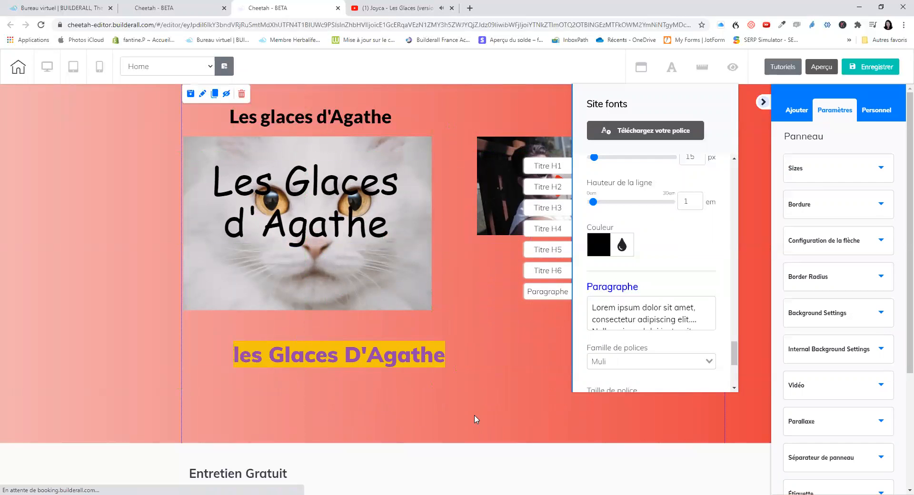
{"action": "scroll", "coordinate": [452, 333], "scroll_direction": "down", "scroll_amount": 4}
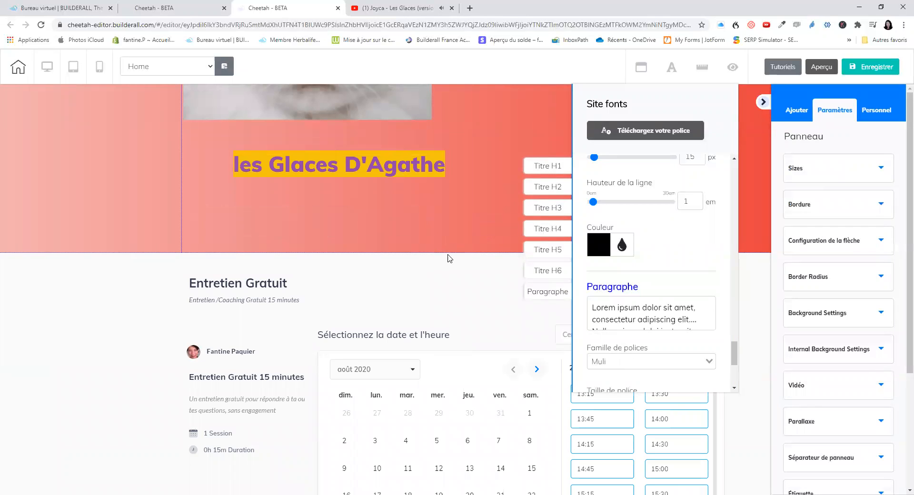
{"action": "scroll", "coordinate": [476, 214], "scroll_direction": "up", "scroll_amount": 4}
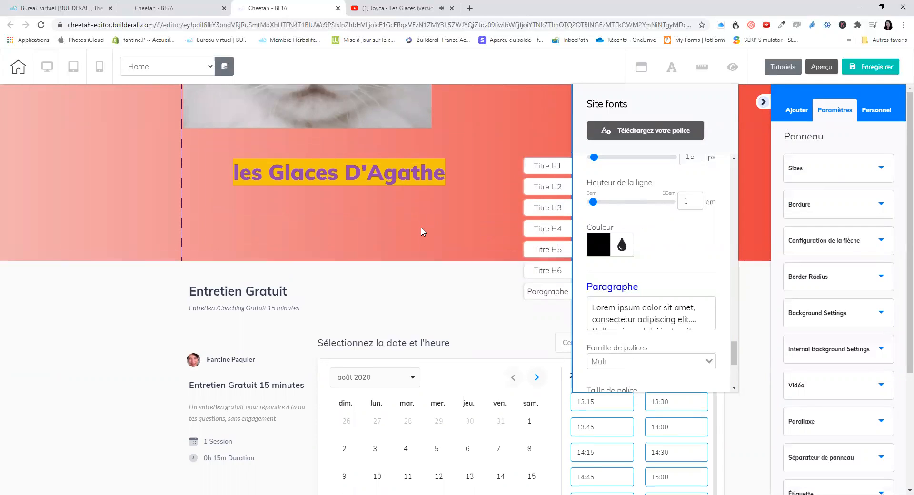
- Save and publish the site with the new H1 title, and close the site fonts settings
{"action": "left_click", "coordinate": [885, 71]}
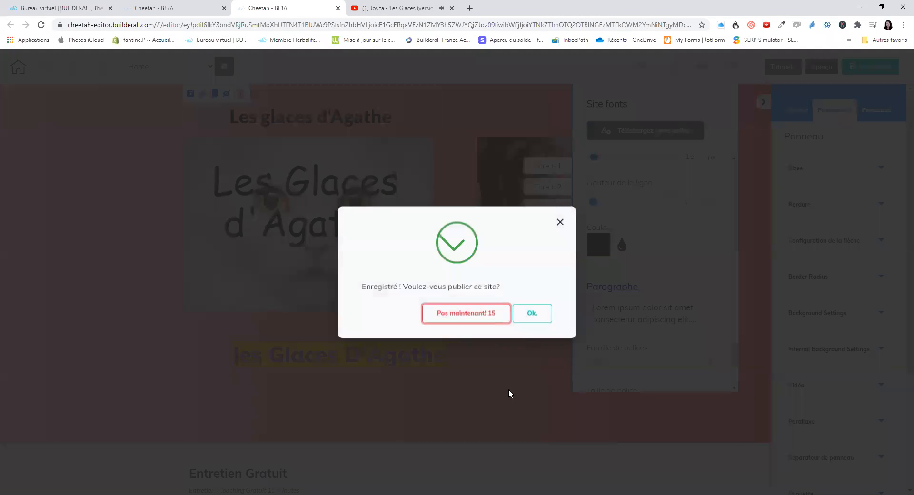
{"action": "left_click", "coordinate": [536, 313]}
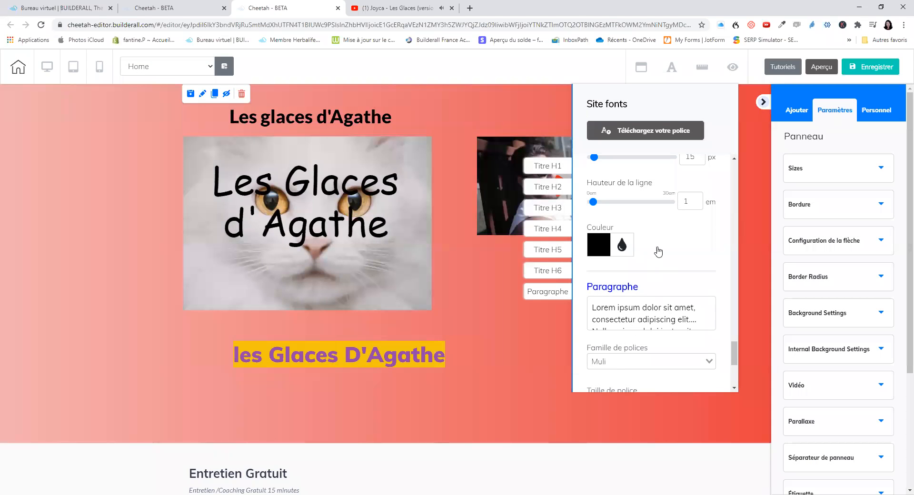
{"action": "left_click", "coordinate": [669, 71]}
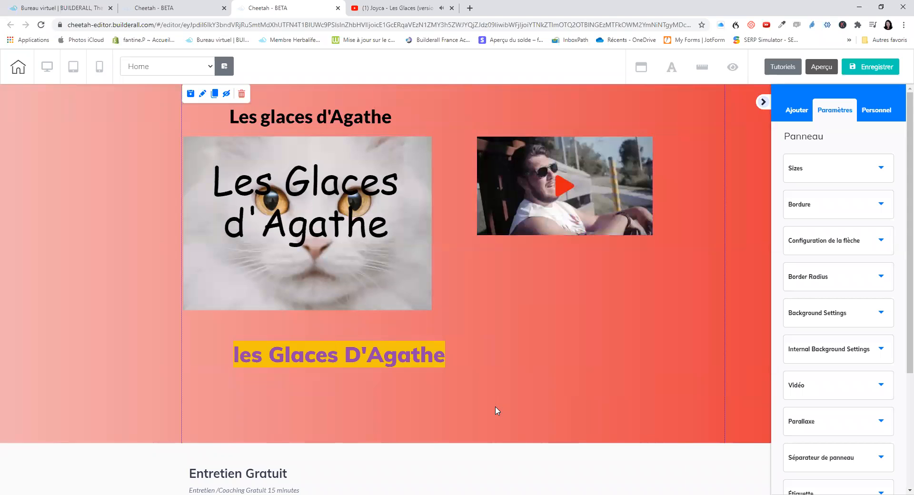
- Try the Comic Sans title below the YouTube video, then place it back over the upper part of the cat image
{"action": "left_click_drag", "start_coordinate": [311, 217], "coordinate": [558, 312]}
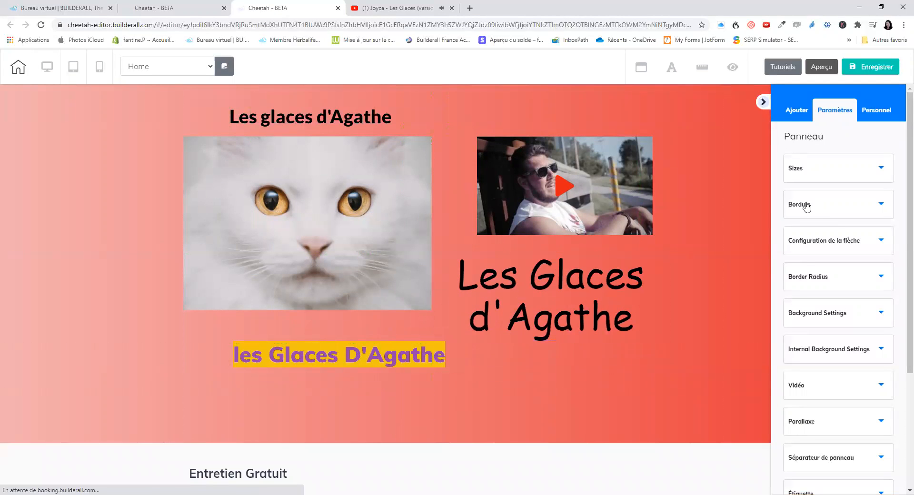
{"action": "scroll", "coordinate": [428, 295], "scroll_direction": "down", "scroll_amount": 3}
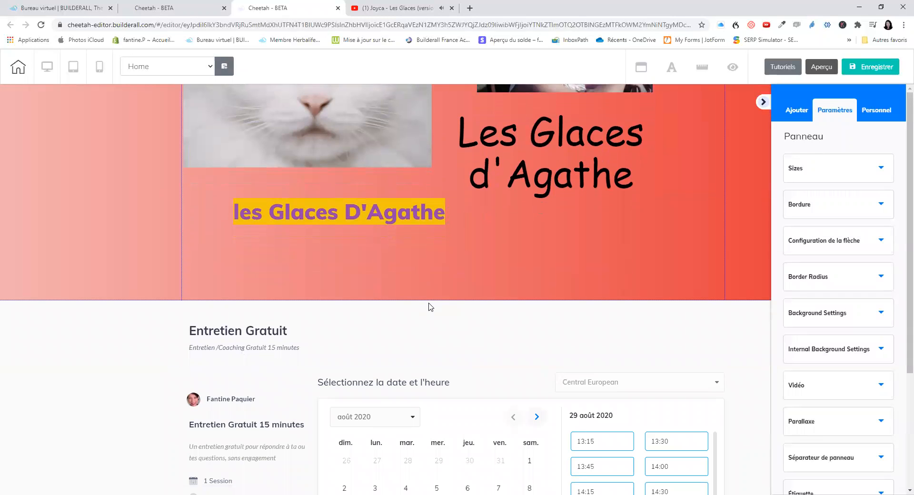
{"action": "left_click", "coordinate": [447, 296]}
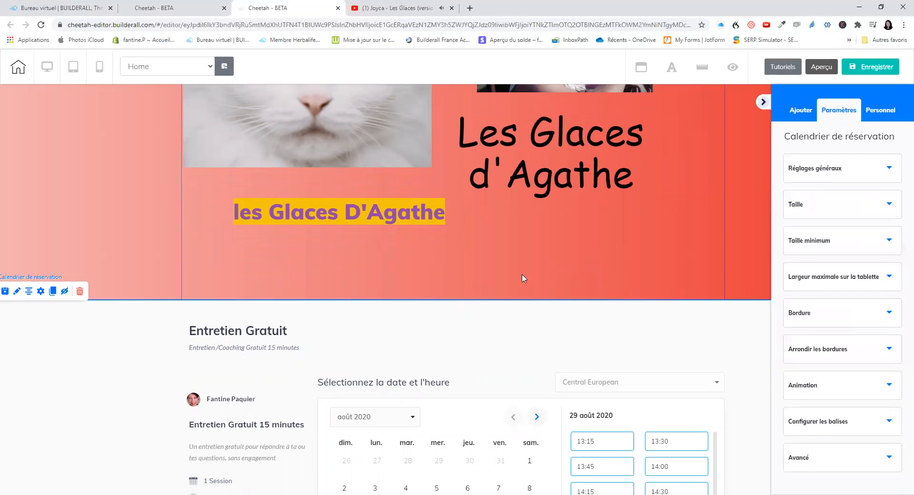
{"action": "left_click_drag", "start_coordinate": [576, 152], "coordinate": [398, 129]}
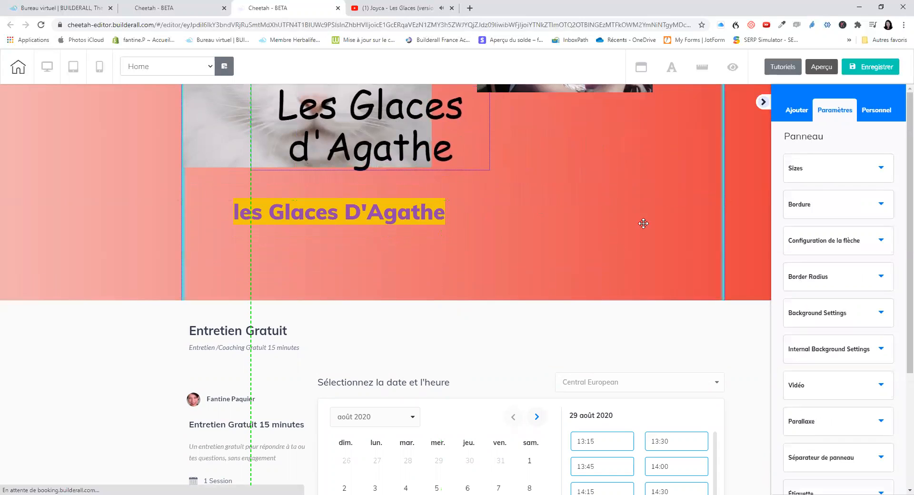
{"action": "left_click_drag", "start_coordinate": [390, 267], "coordinate": [345, 196]}
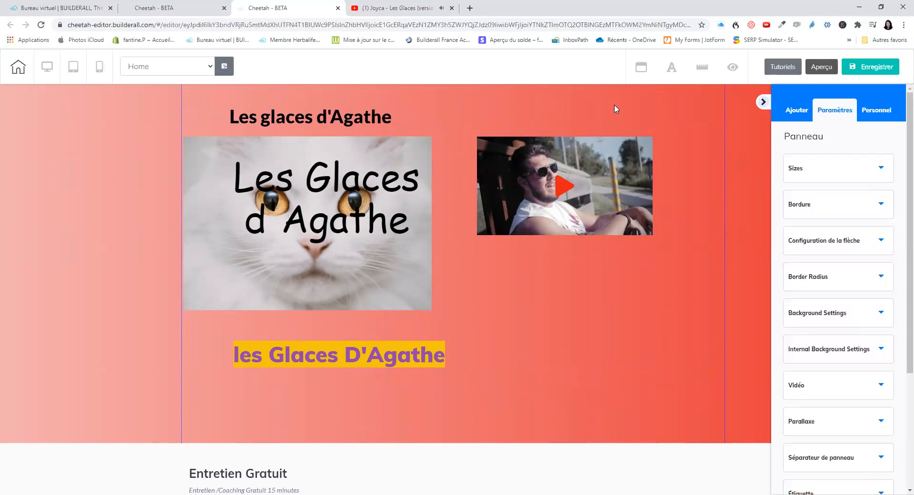
- Show the rulers and add two vertical guides at about 300 and 700 on the horizontal ruler
{"action": "left_click", "coordinate": [706, 67]}
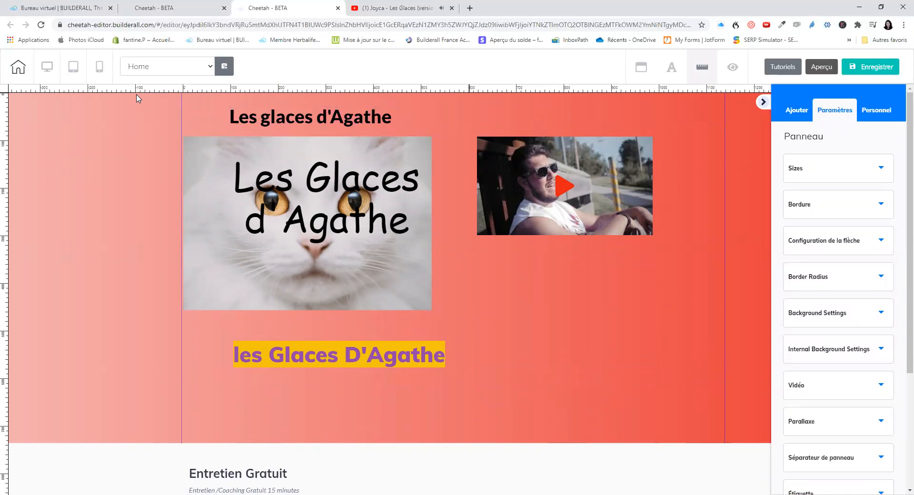
{"action": "left_click", "coordinate": [324, 90]}
{"action": "left_click", "coordinate": [515, 88]}
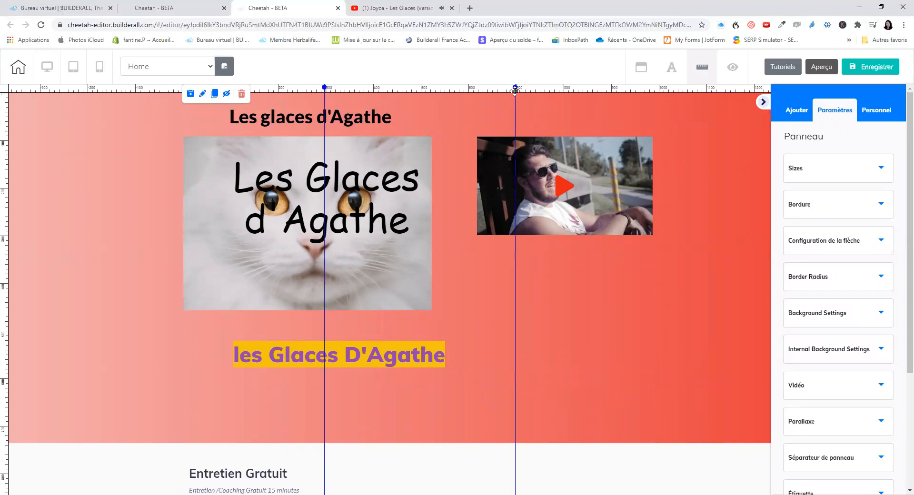
- Move the YouTube video toward the area between the vertical guides, and shrink the cat image and place it between them
{"action": "left_click_drag", "start_coordinate": [594, 164], "coordinate": [451, 170]}
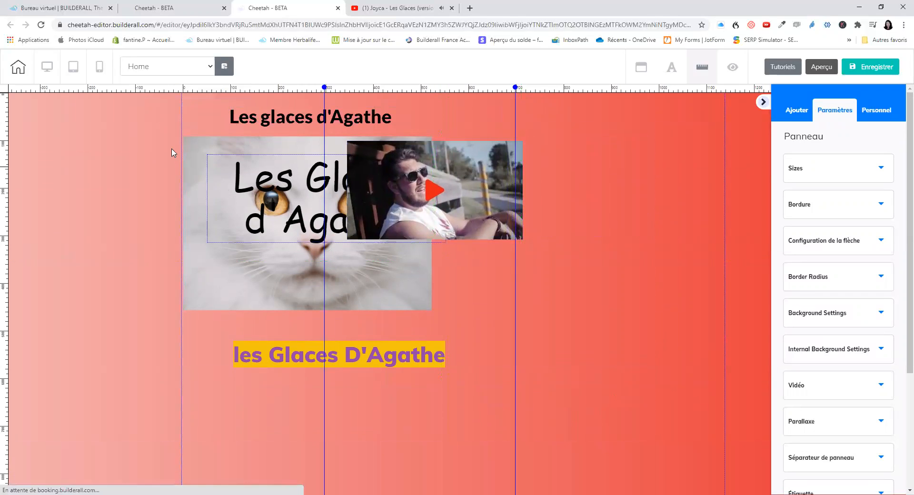
{"action": "left_click", "coordinate": [223, 229]}
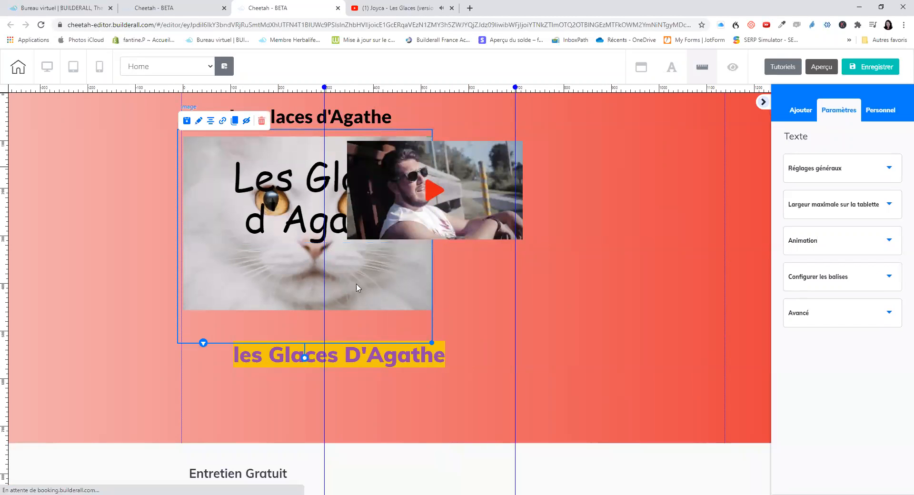
{"action": "left_click_drag", "start_coordinate": [431, 343], "coordinate": [319, 256]}
{"action": "left_click_drag", "start_coordinate": [251, 153], "coordinate": [429, 251]}
- Move the highlighted and Comic Sans titles to the page's left edge, and stack the video above the cat image between the guides
{"action": "left_click_drag", "start_coordinate": [257, 365], "coordinate": [7, 346]}
{"action": "left_click_drag", "start_coordinate": [283, 217], "coordinate": [57, 220]}
{"action": "left_click_drag", "start_coordinate": [419, 289], "coordinate": [412, 326]}
{"action": "left_click_drag", "start_coordinate": [441, 178], "coordinate": [418, 188]}
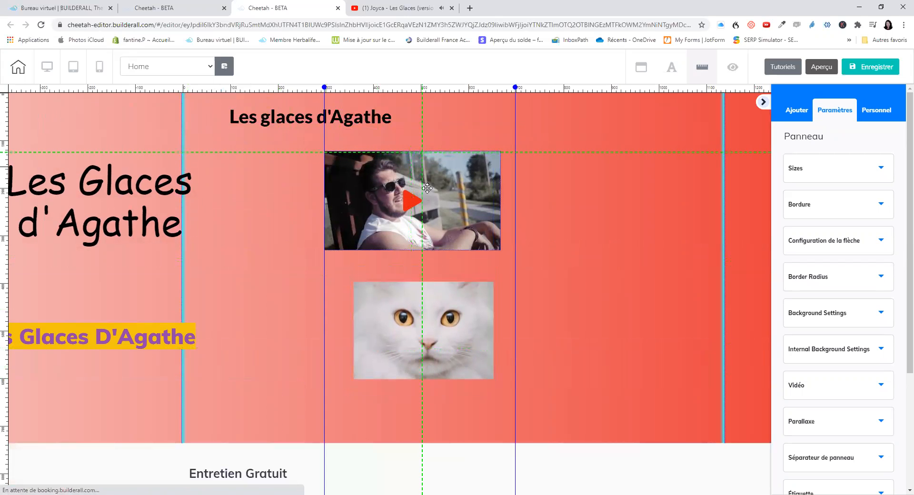
- Place the video between two new horizontal guides at about 100 and 400 on the vertical ruler, and hide the rulers
{"action": "left_click", "coordinate": [3, 286]}
{"action": "left_click", "coordinate": [3, 141]}
{"action": "left_click_drag", "start_coordinate": [397, 187], "coordinate": [418, 199]}
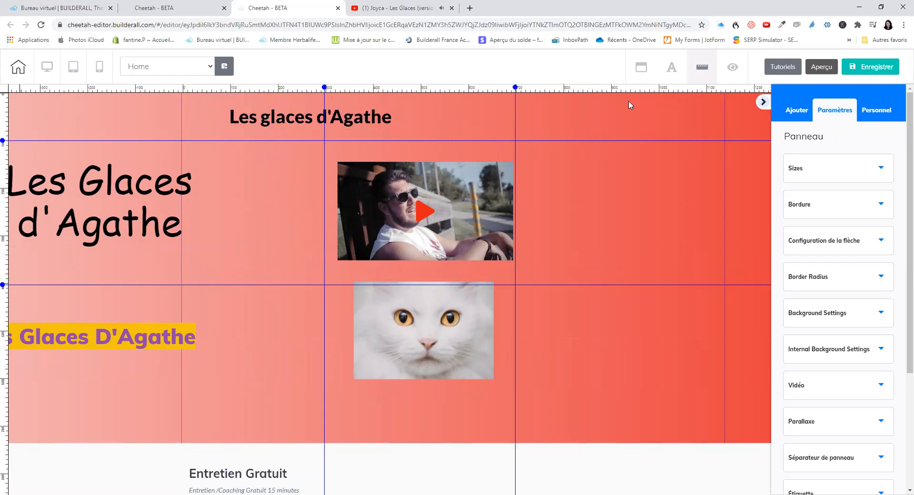
{"action": "left_click", "coordinate": [703, 67]}
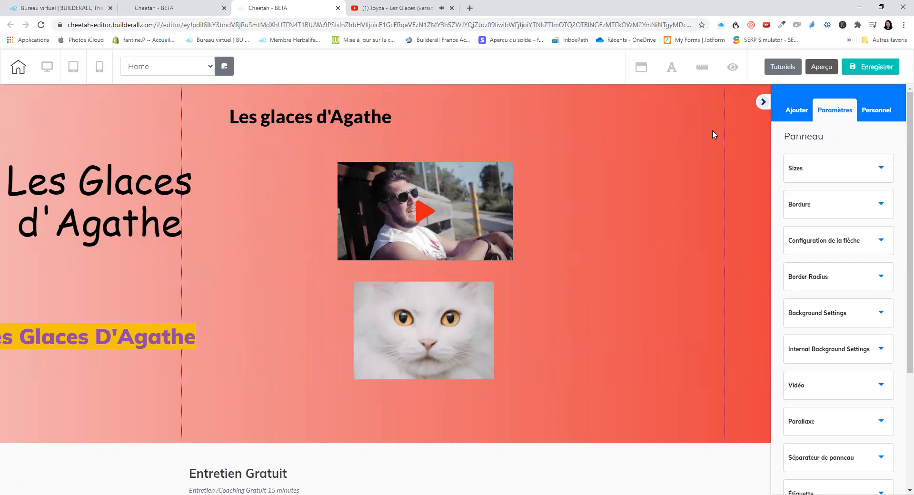
- Show the hidden elements list and hide the red gradient panel from the page
{"action": "left_click", "coordinate": [676, 259]}
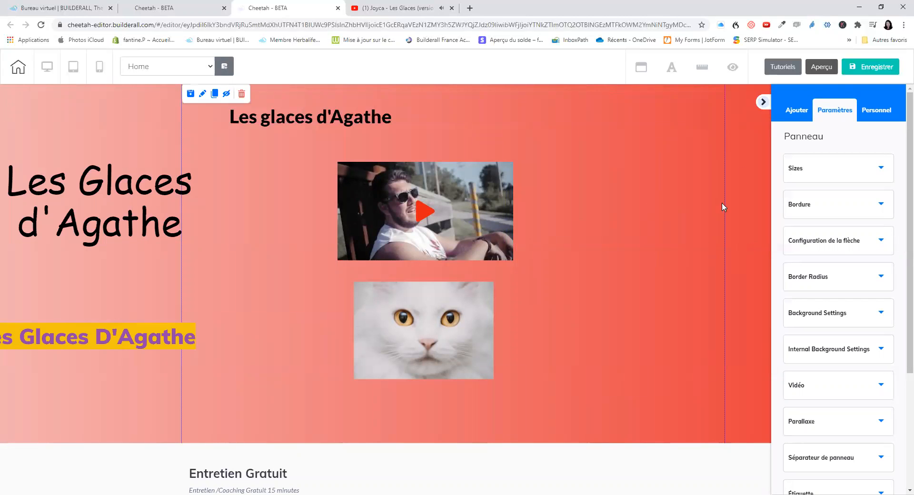
{"action": "left_click", "coordinate": [735, 70]}
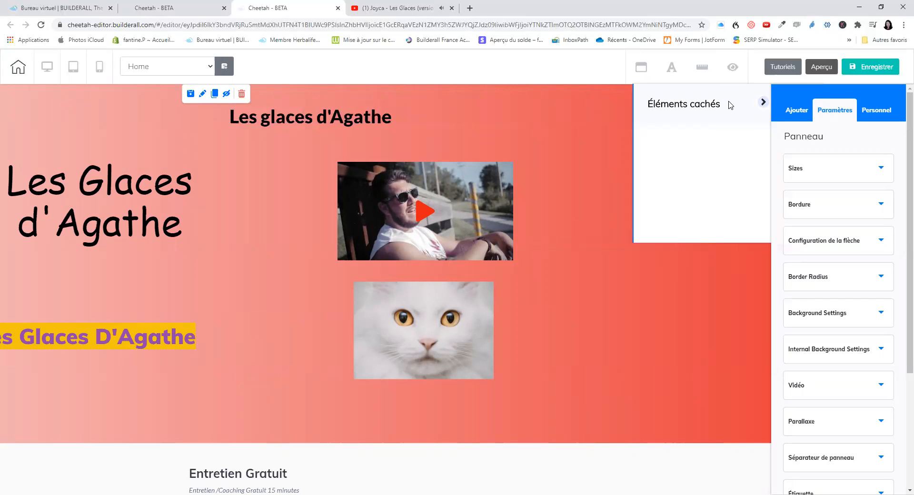
{"action": "left_click", "coordinate": [227, 94]}
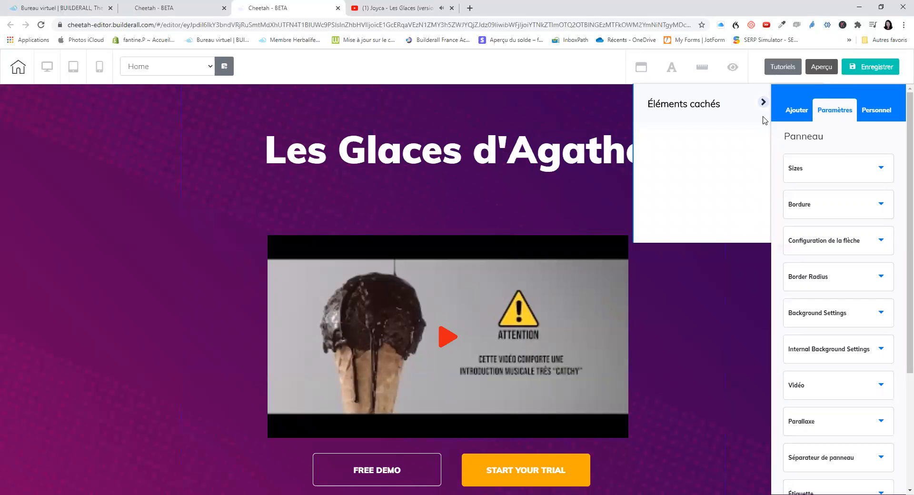
- Reopen the hidden elements list, collapse the settings sidebar, and make the hidden panel visible again
{"action": "left_click", "coordinate": [733, 67]}
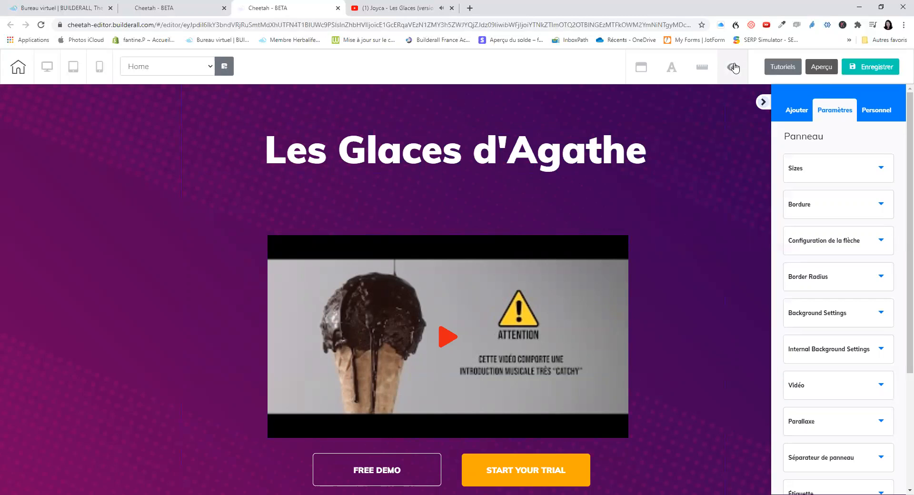
{"action": "left_click", "coordinate": [733, 67]}
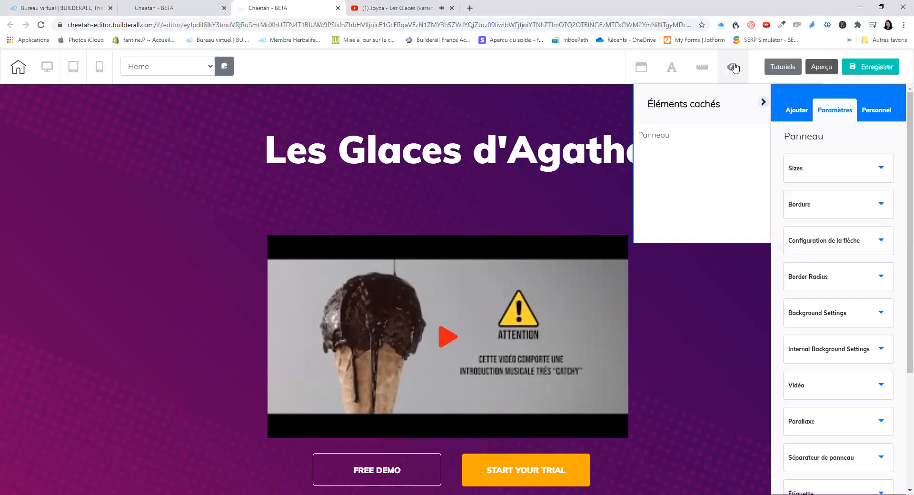
{"action": "left_click", "coordinate": [765, 103]}
{"action": "left_click", "coordinate": [724, 144]}
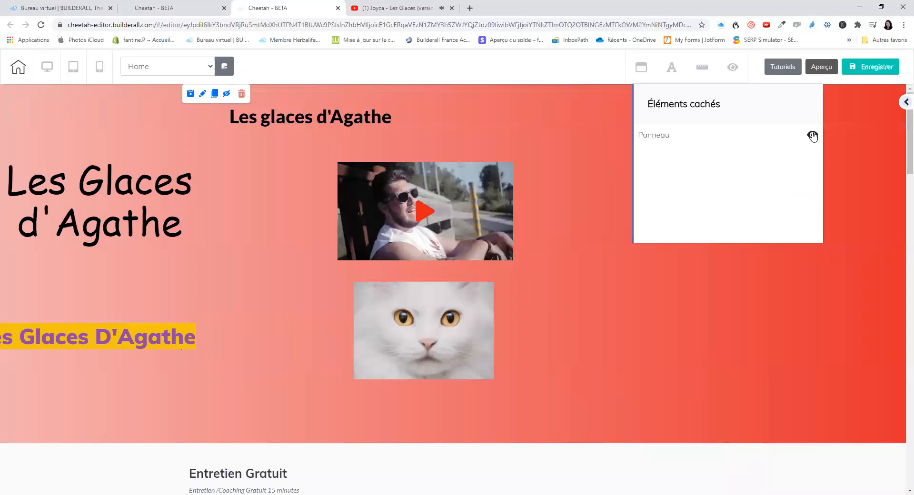
{"action": "left_click", "coordinate": [813, 135]}
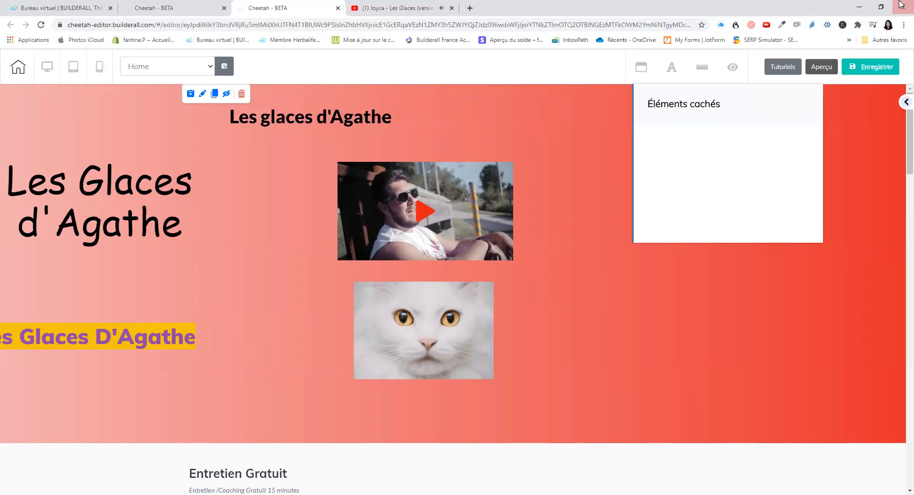
- Save and publish the site with the rearranged elements, and close the publication message
{"action": "left_click", "coordinate": [886, 66]}
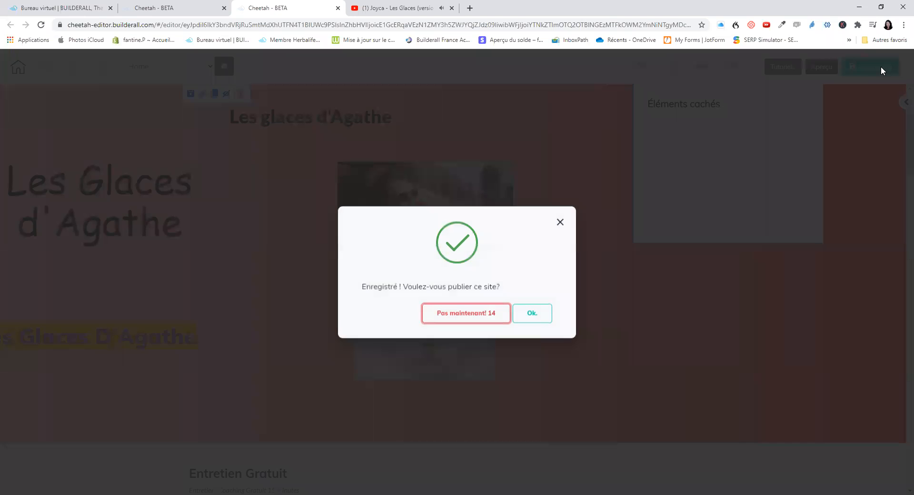
{"action": "left_click", "coordinate": [529, 309]}
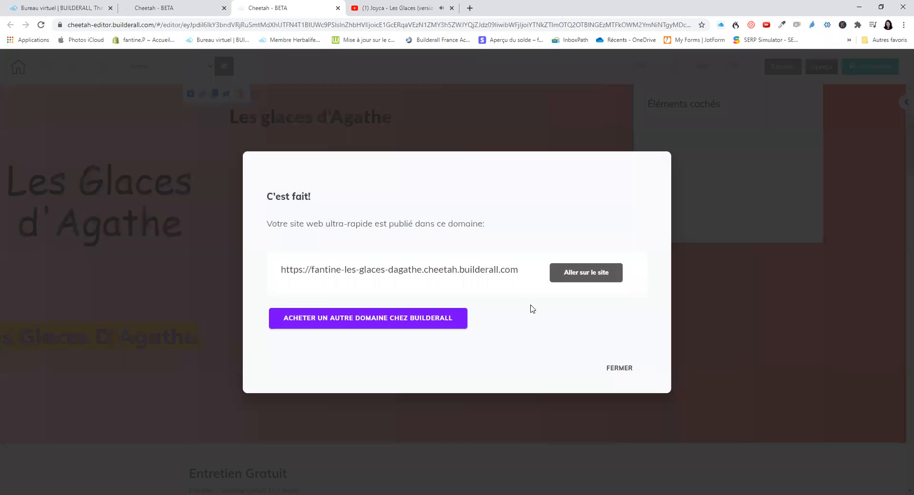
{"action": "left_click", "coordinate": [625, 368]}
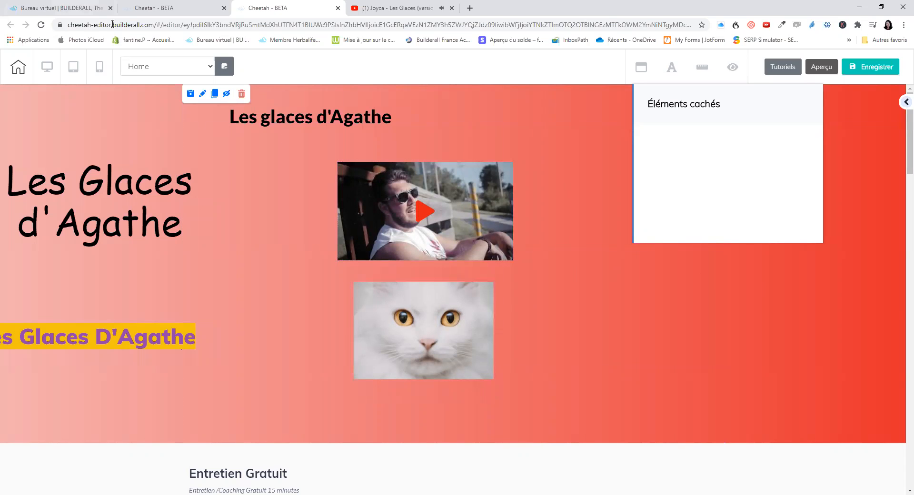
- Leave the page editor and open the live HOME page from the site's page list
{"action": "left_click", "coordinate": [337, 9]}
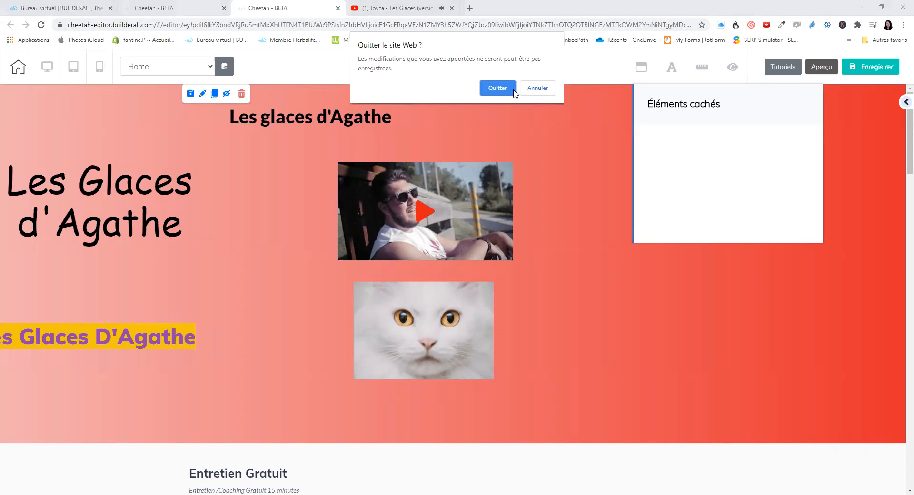
{"action": "key", "text": "Return"}
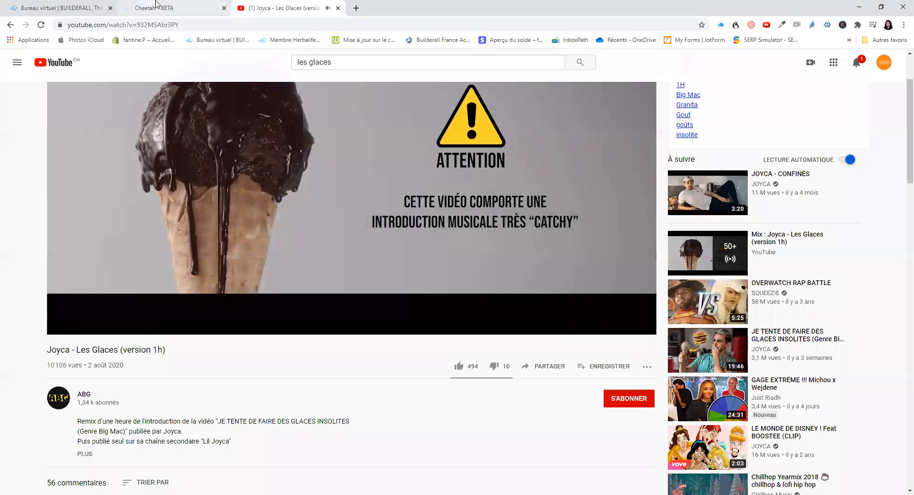
{"action": "left_click", "coordinate": [164, 8]}
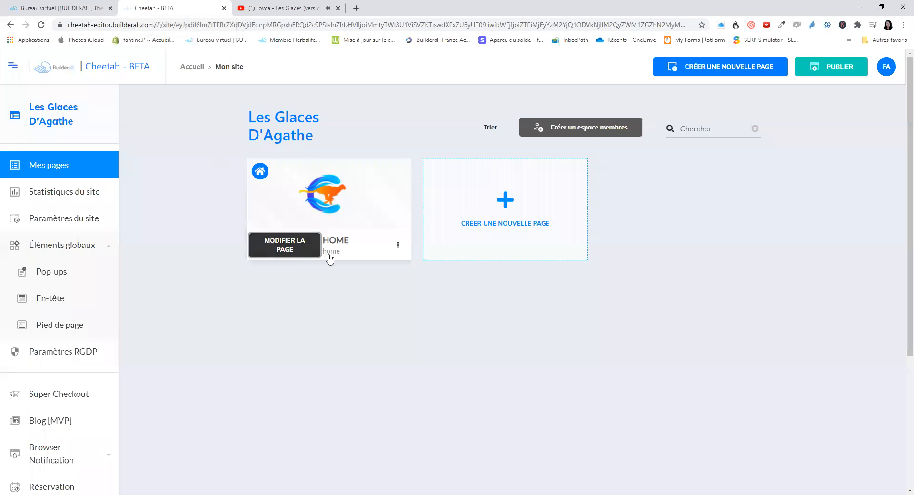
{"action": "left_click", "coordinate": [400, 247]}
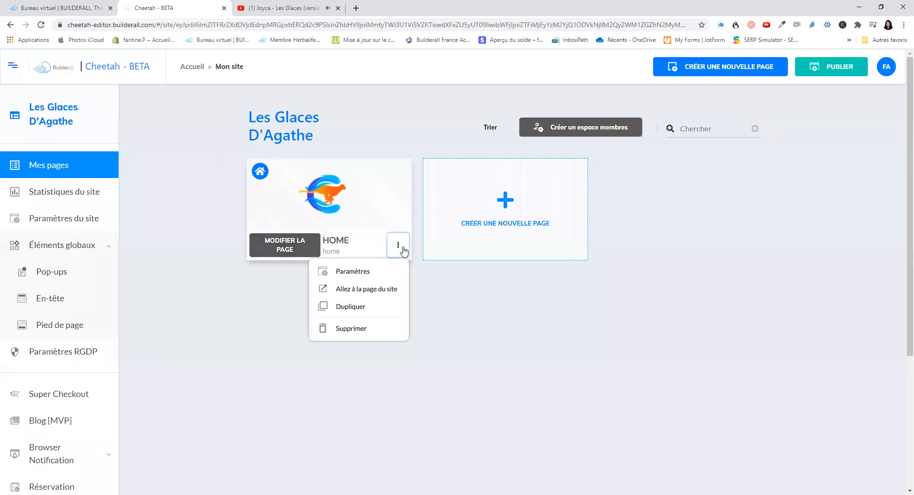
{"action": "left_click", "coordinate": [379, 289]}
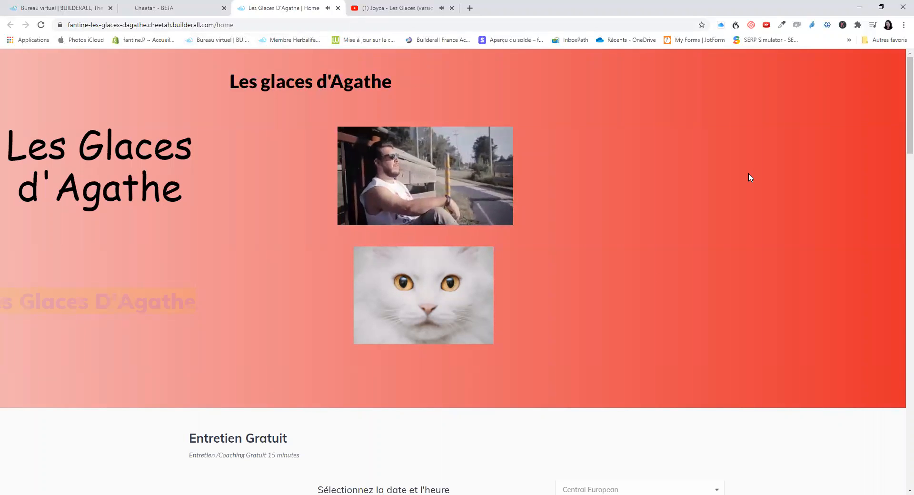
- Look through the published page, from the red header panel down to the F.A.Q section and back up to the booking calendar
{"action": "scroll", "coordinate": [749, 172], "scroll_direction": "down", "scroll_amount": 5}
{"action": "scroll", "coordinate": [749, 174], "scroll_direction": "down", "scroll_amount": 10}
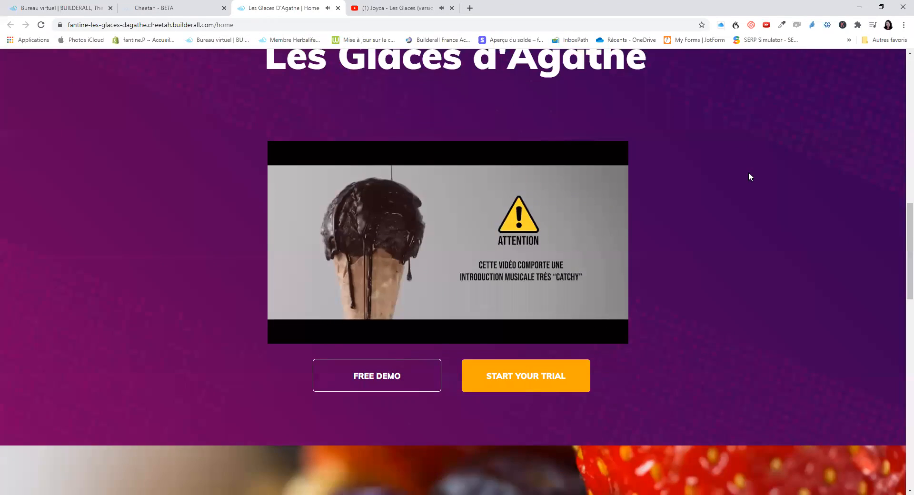
{"action": "scroll", "coordinate": [728, 169], "scroll_direction": "up", "scroll_amount": 1}
{"action": "scroll", "coordinate": [721, 166], "scroll_direction": "up", "scroll_amount": 1}
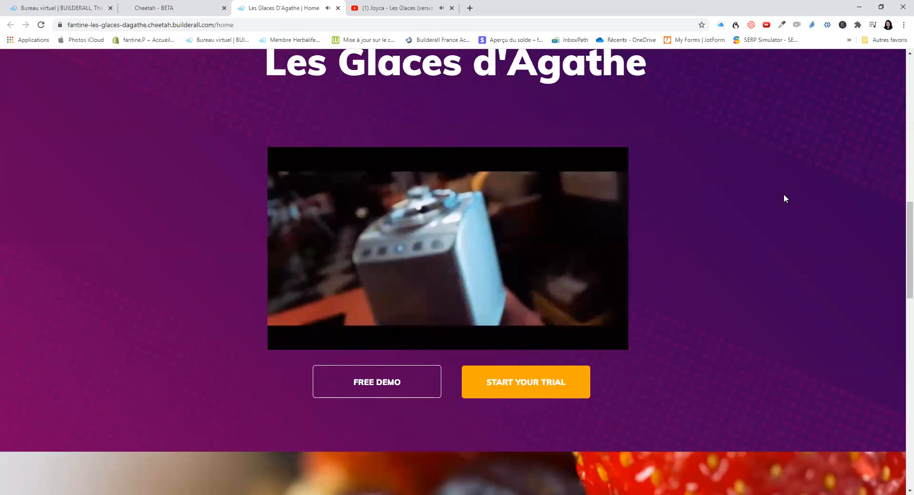
{"action": "scroll", "coordinate": [785, 197], "scroll_direction": "down", "scroll_amount": 4}
{"action": "scroll", "coordinate": [784, 193], "scroll_direction": "down", "scroll_amount": 3}
{"action": "scroll", "coordinate": [784, 193], "scroll_direction": "up", "scroll_amount": 13}
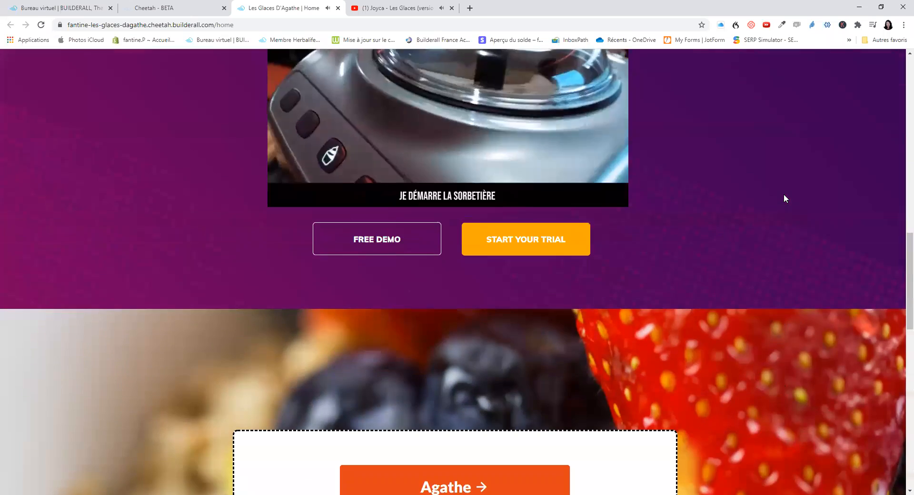
{"action": "scroll", "coordinate": [776, 190], "scroll_direction": "down", "scroll_amount": 17}
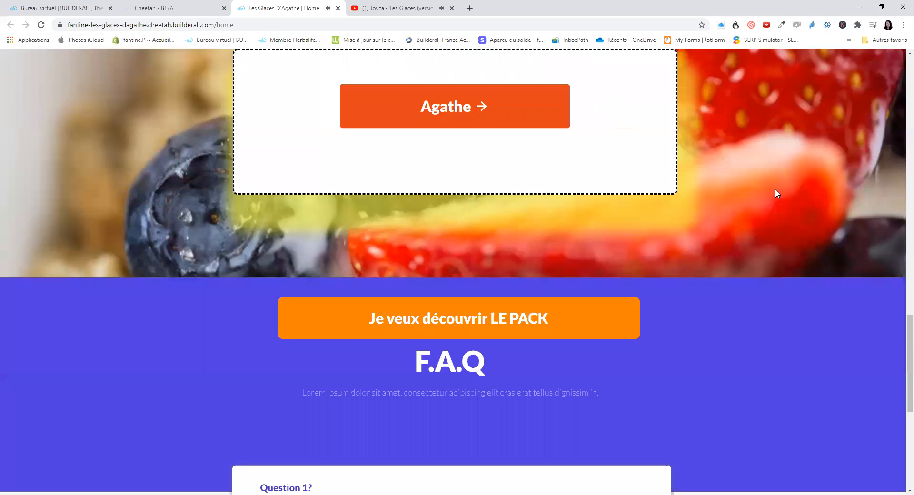
{"action": "scroll", "coordinate": [776, 190], "scroll_direction": "up", "scroll_amount": 4}
{"action": "scroll", "coordinate": [748, 198], "scroll_direction": "down", "scroll_amount": 11}
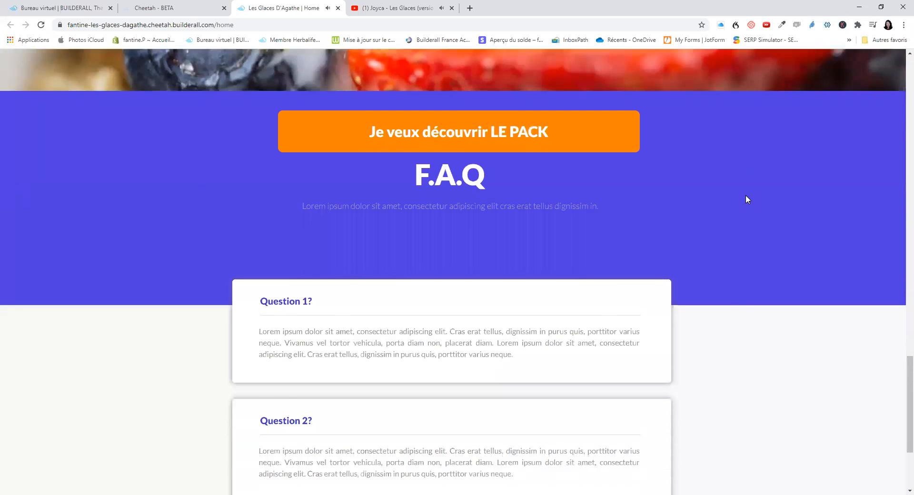
{"action": "scroll", "coordinate": [747, 199], "scroll_direction": "up", "scroll_amount": 10}
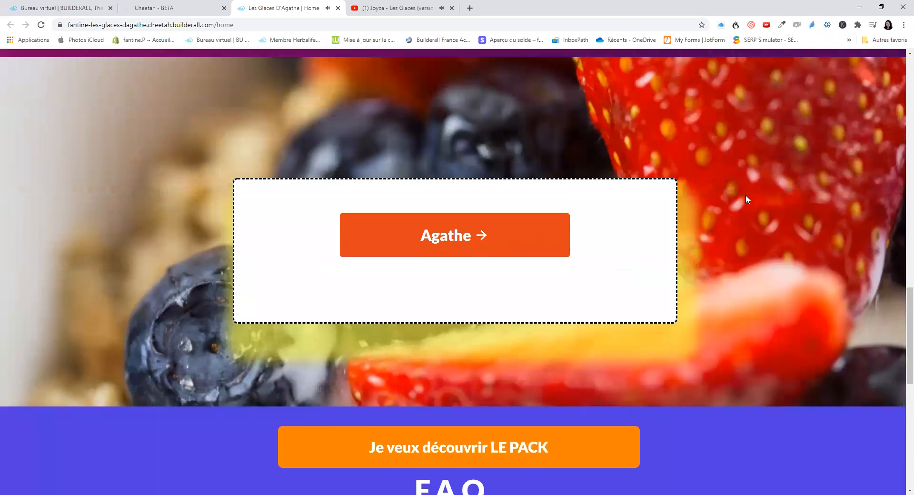
{"action": "scroll", "coordinate": [751, 199], "scroll_direction": "up", "scroll_amount": 6}
{"action": "scroll", "coordinate": [750, 200], "scroll_direction": "up", "scroll_amount": 15}
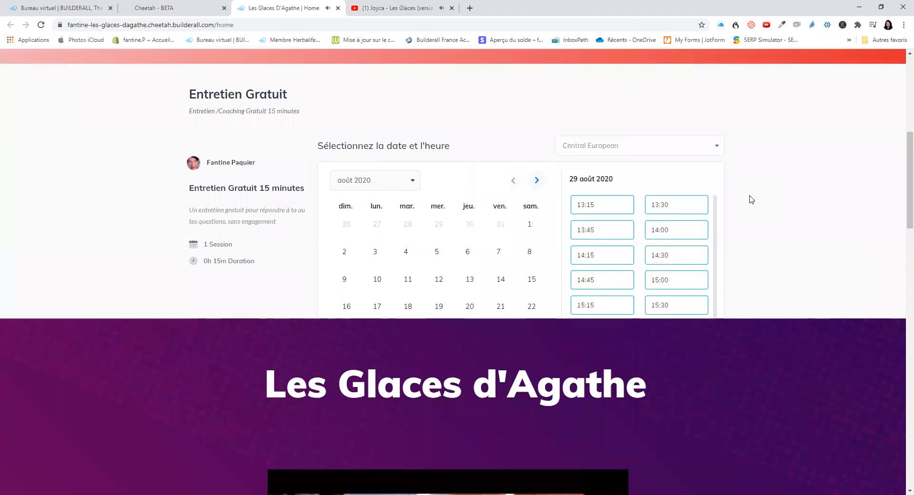